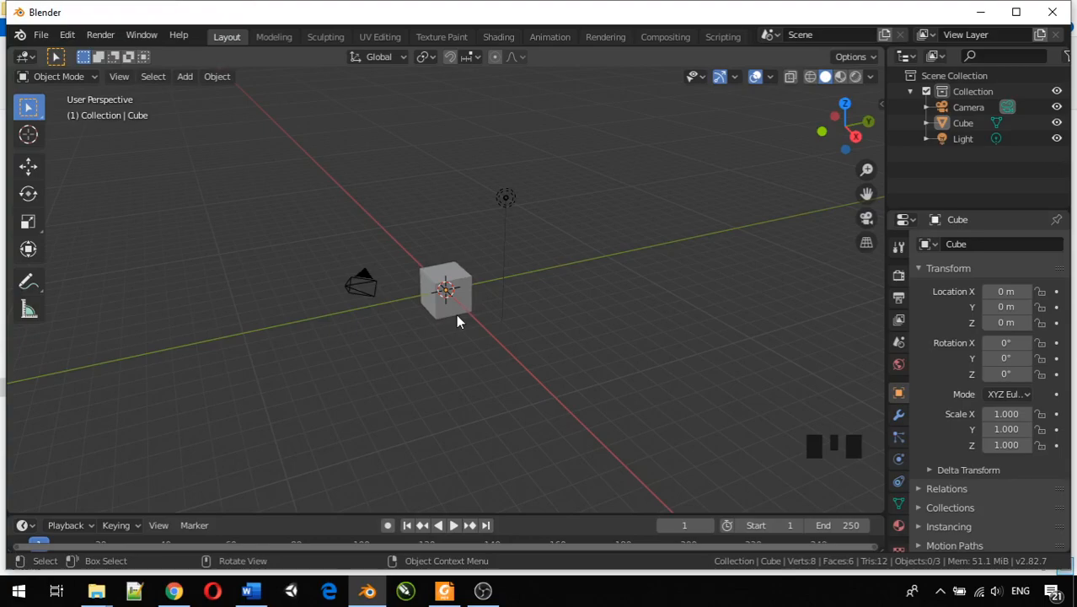
Step: Delete the default cube from the scene
{"action": "scroll", "coordinate": [450, 313], "scroll_direction": "up", "scroll_amount": 5}
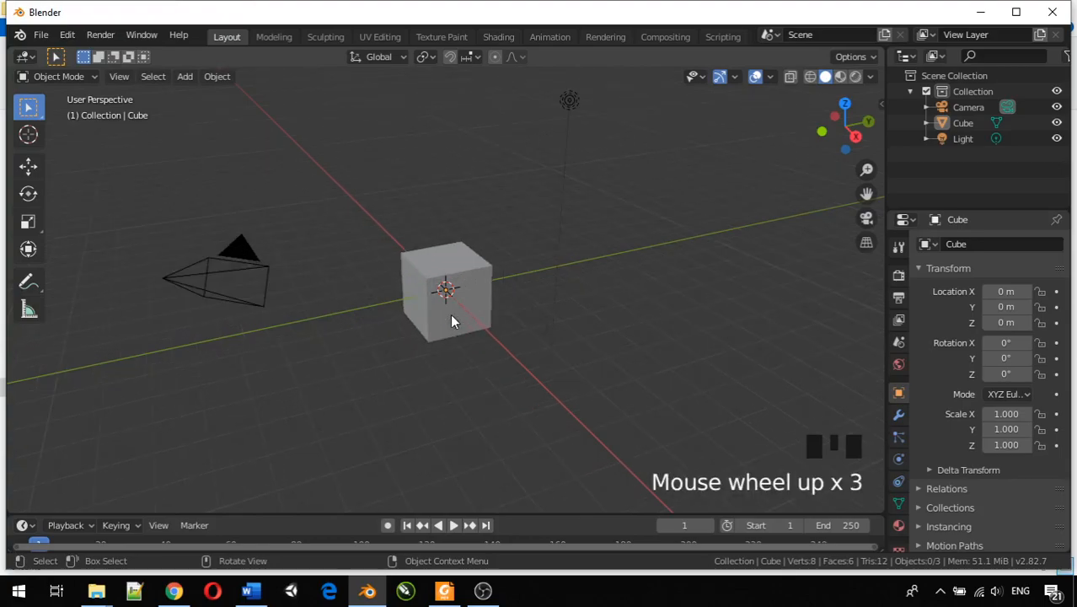
{"action": "middle_click_drag", "start_coordinate": [429, 332], "coordinate": [674, 344]}
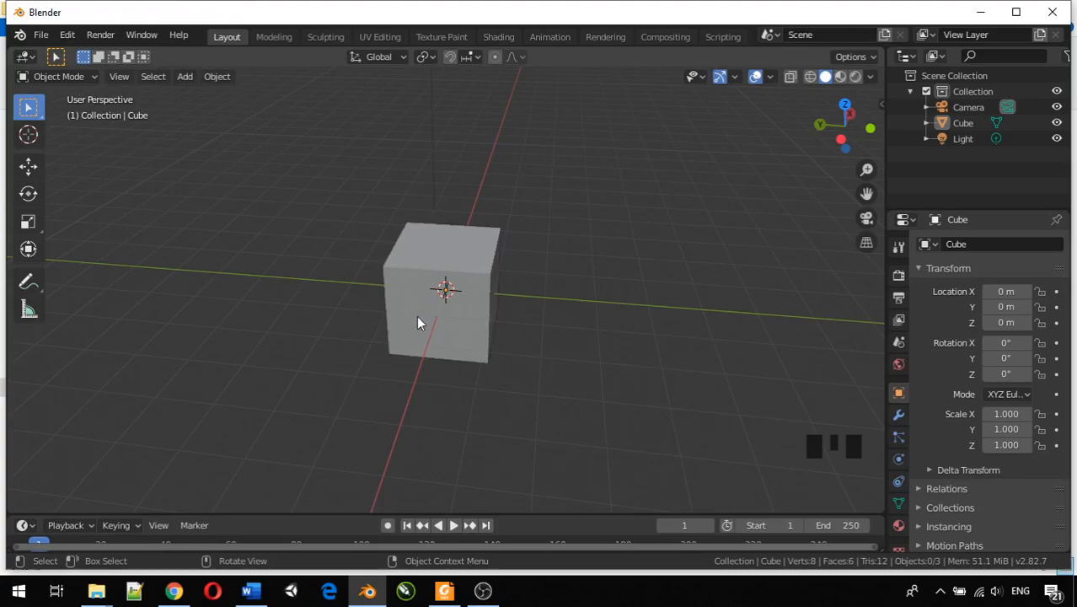
{"action": "left_click", "coordinate": [416, 251]}
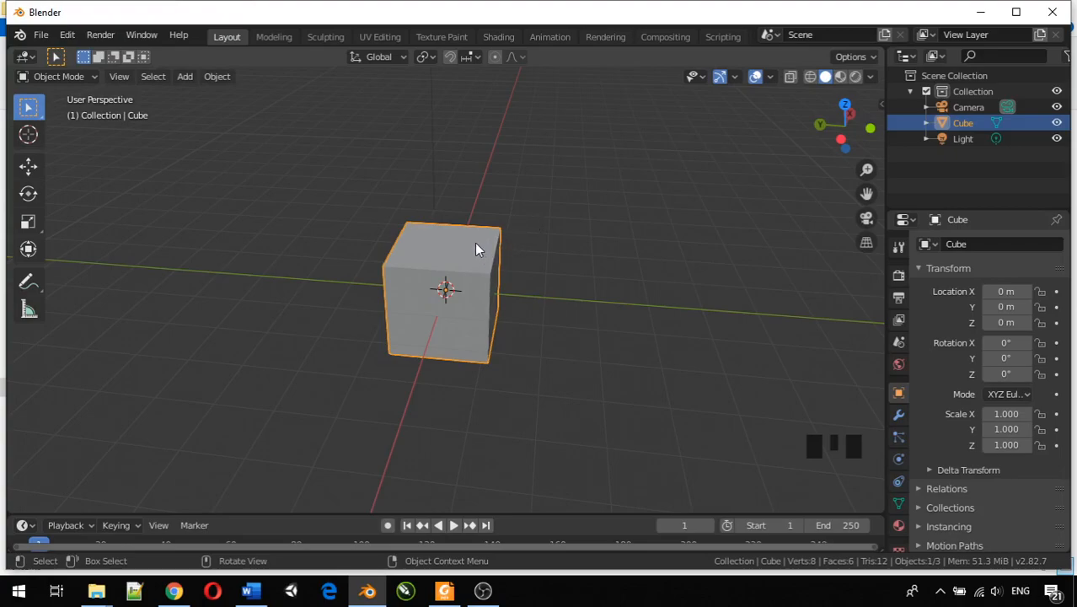
{"action": "key", "text": "x"}
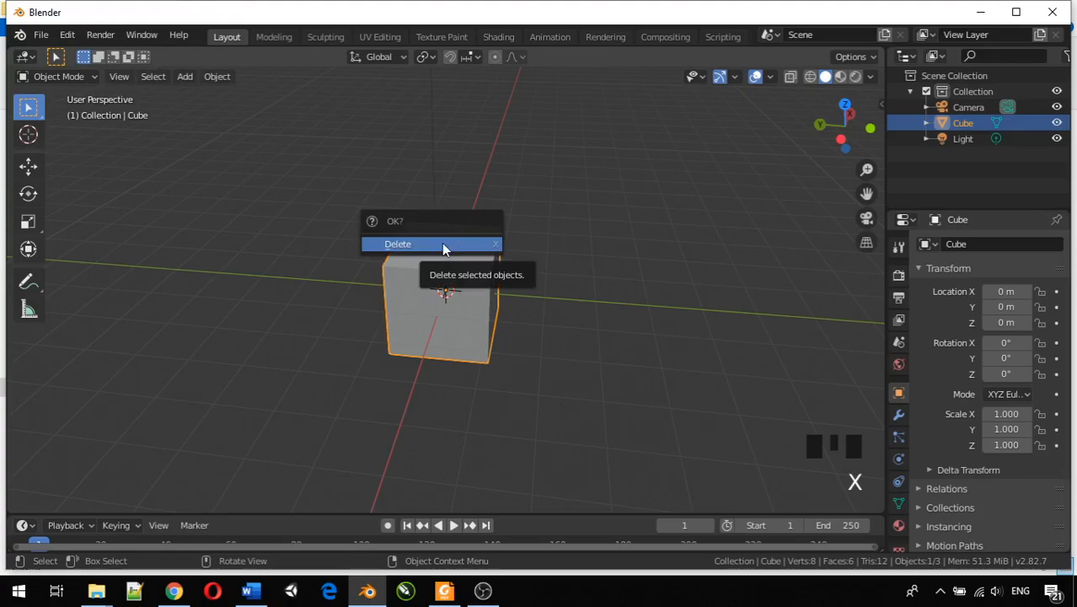
{"action": "left_click", "coordinate": [442, 244]}
Step: Add a UV sphere mesh at the scene origin
{"action": "middle_click_drag", "start_coordinate": [437, 250], "coordinate": [360, 238]}
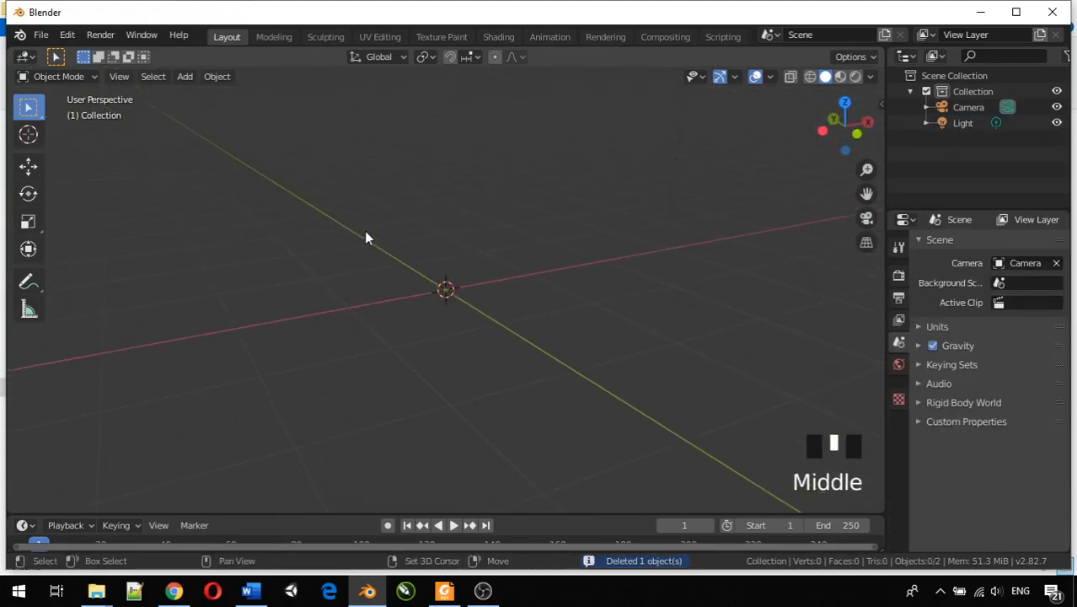
{"action": "key", "text": "shift+a"}
{"action": "mouse_move", "coordinate": [366, 231]}
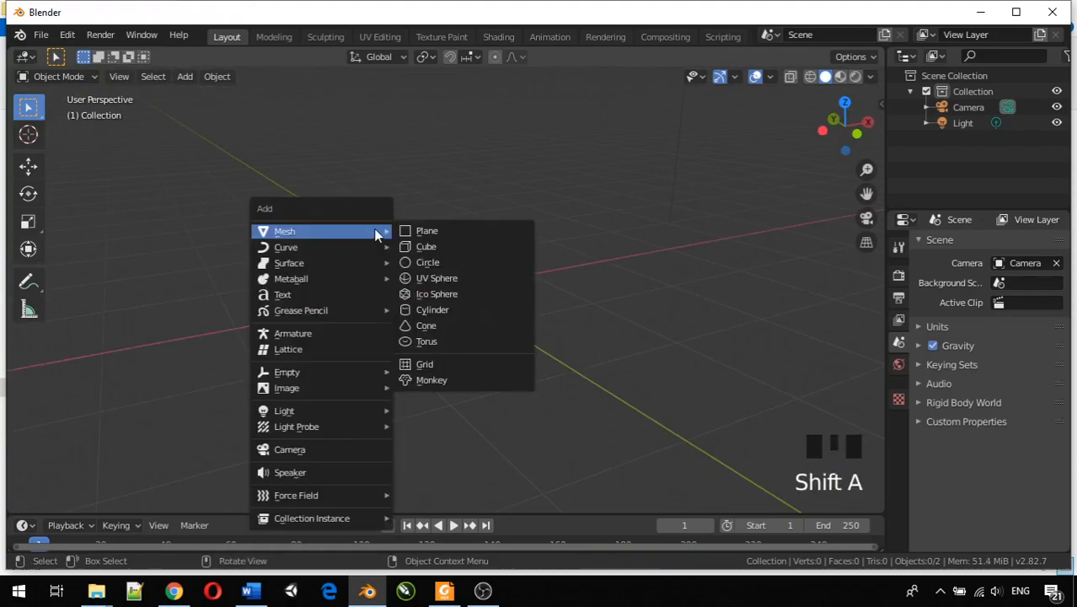
{"action": "left_click", "coordinate": [452, 280]}
Step: Raise the sphere about 1.28 m along the Z axis
{"action": "middle_click_drag", "start_coordinate": [452, 287], "coordinate": [530, 305]}
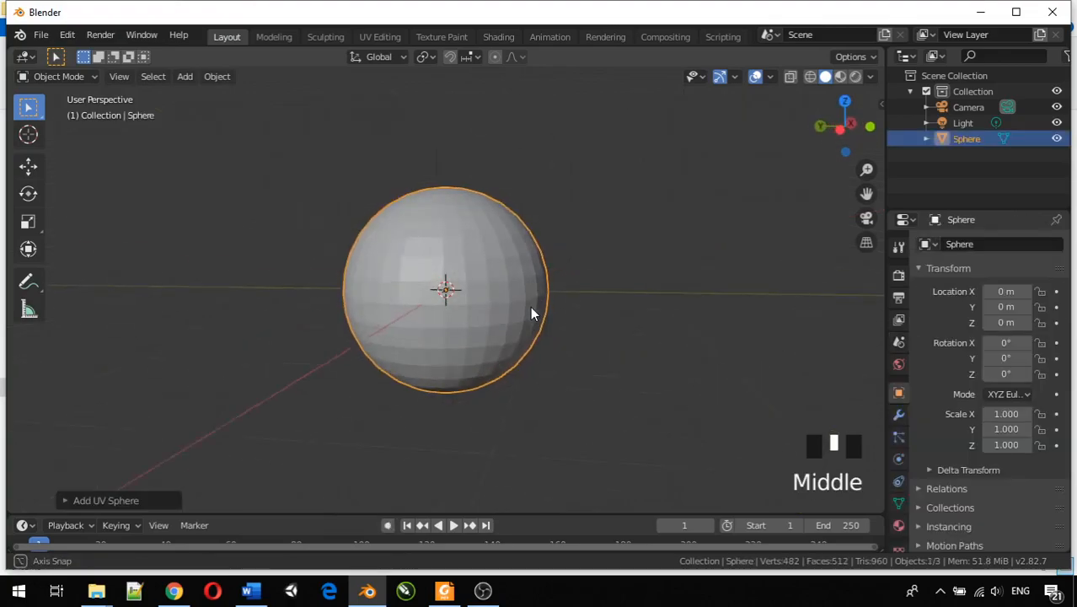
{"action": "scroll", "coordinate": [520, 324], "scroll_direction": "down", "scroll_amount": 2}
{"action": "scroll", "coordinate": [462, 326], "scroll_direction": "up", "scroll_amount": 1}
{"action": "middle_click_drag", "start_coordinate": [461, 327], "coordinate": [432, 308]}
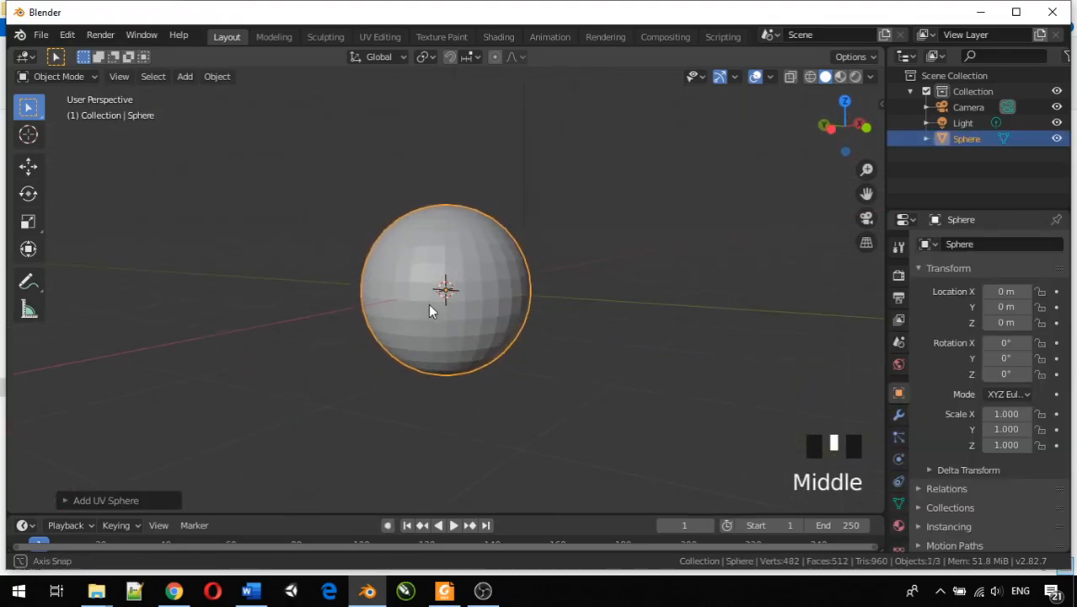
{"action": "key", "text": "g"}
{"action": "key", "text": "z"}
{"action": "left_click", "coordinate": [402, 203]}
Step: Add a particle system to the sphere and set its type to Hair
{"action": "middle_click_drag", "start_coordinate": [399, 201], "coordinate": [447, 303]}
{"action": "scroll", "coordinate": [469, 241], "scroll_direction": "down", "scroll_amount": 3}
{"action": "scroll", "coordinate": [465, 227], "scroll_direction": "up", "scroll_amount": 3}
{"action": "scroll", "coordinate": [464, 227], "scroll_direction": "down", "scroll_amount": 3}
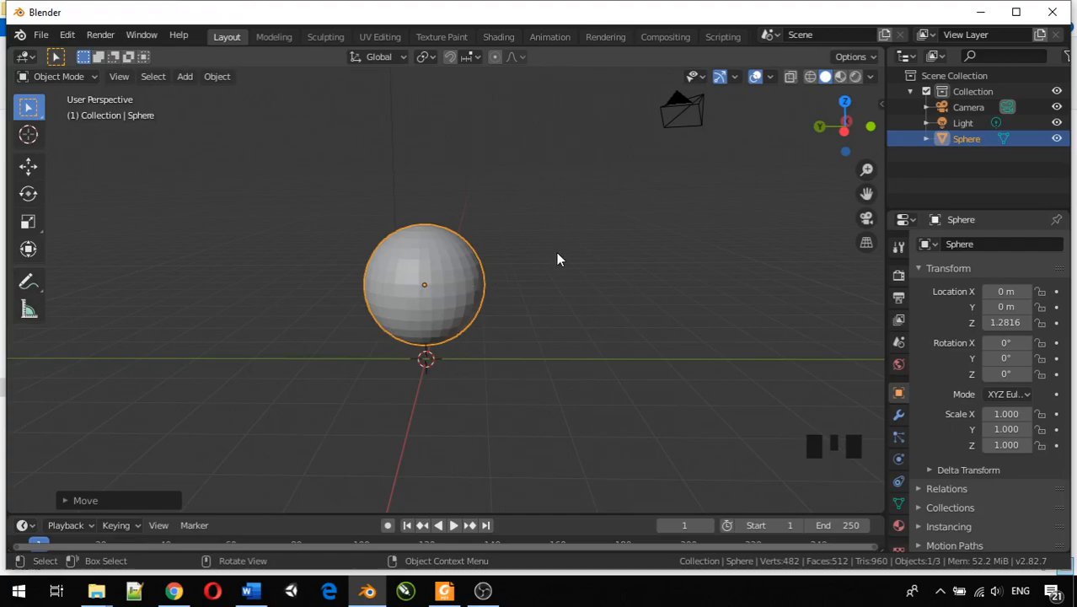
{"action": "left_click", "coordinate": [896, 432]}
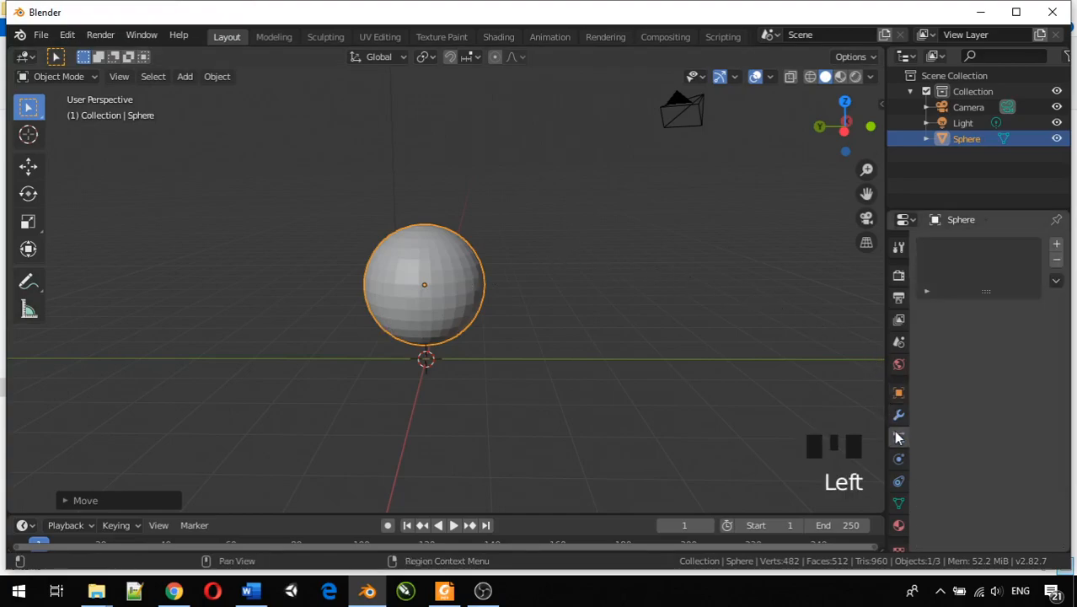
{"action": "left_click", "coordinate": [1059, 245]}
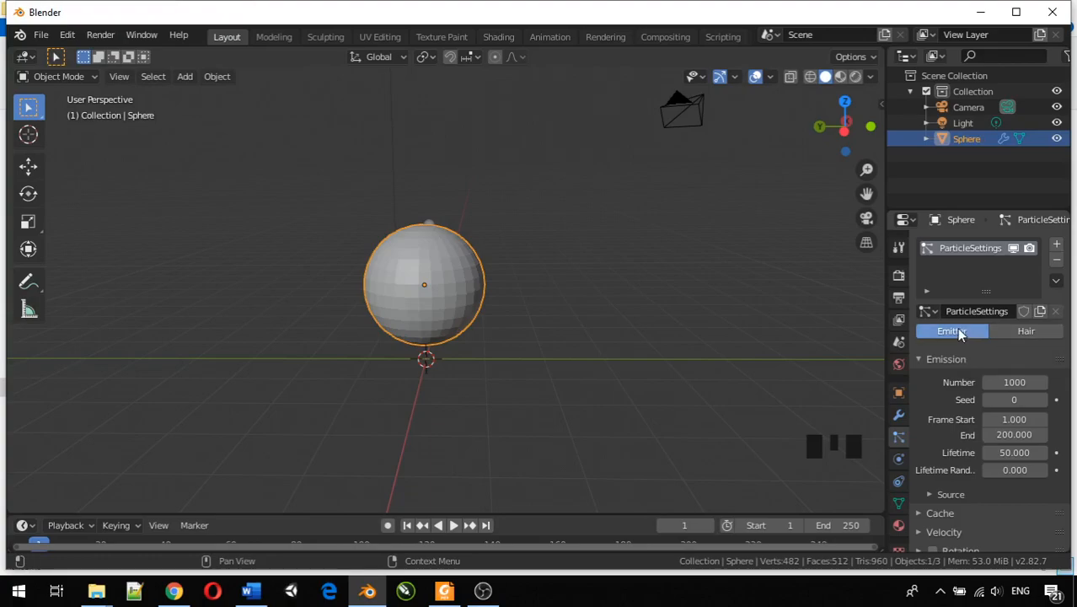
{"action": "left_click", "coordinate": [1035, 332]}
Step: Enable the Advanced option for the sphere's hair particle system
{"action": "middle_click_drag", "start_coordinate": [851, 365], "coordinate": [784, 384]}
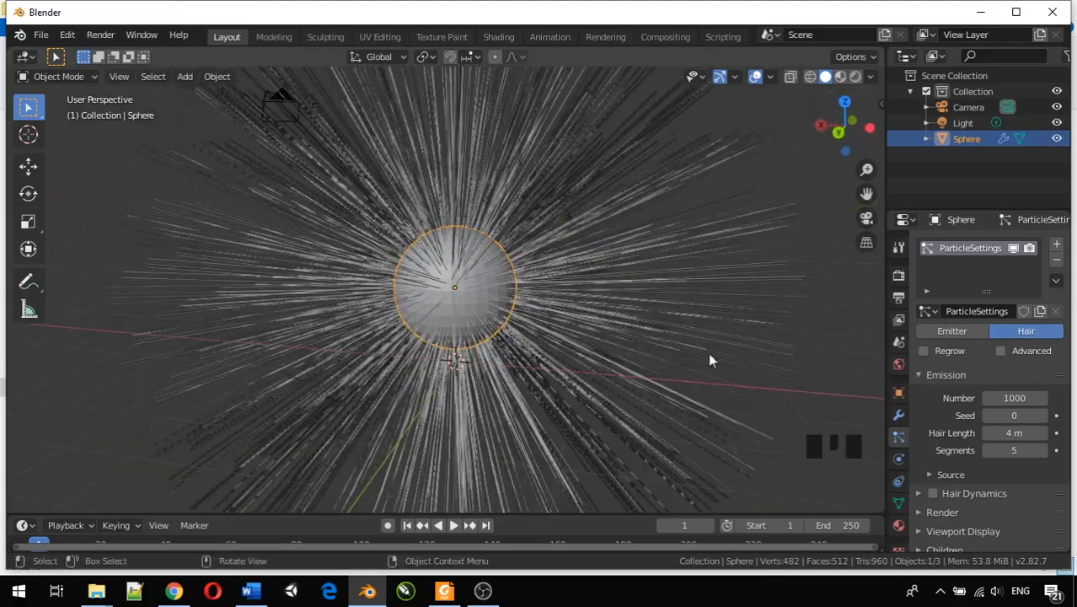
{"action": "middle_click_drag", "start_coordinate": [507, 355], "coordinate": [647, 333]}
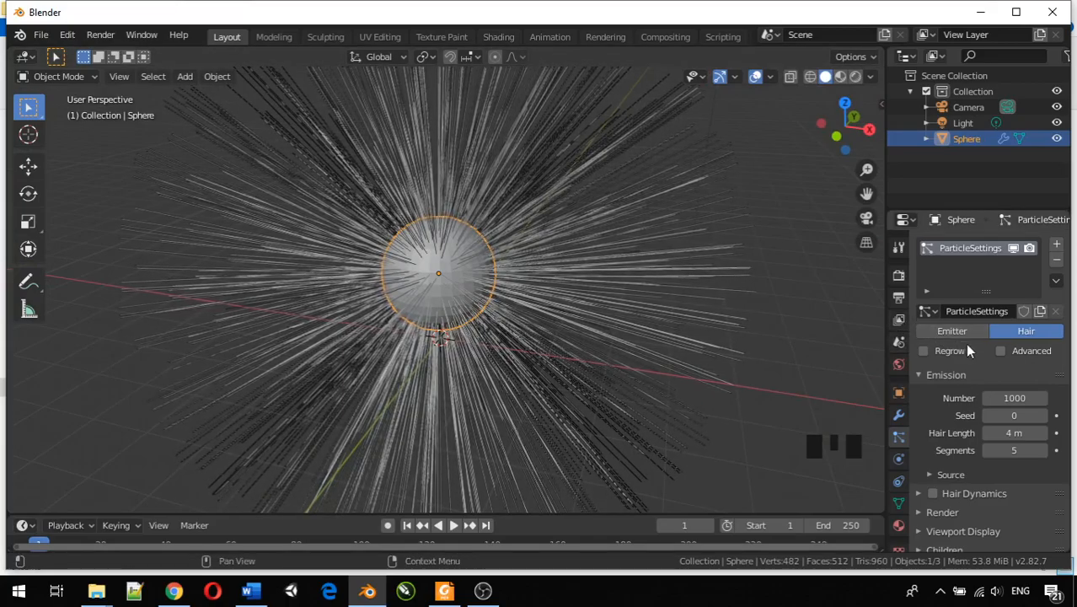
{"action": "scroll", "coordinate": [964, 412], "scroll_direction": "down", "scroll_amount": 2}
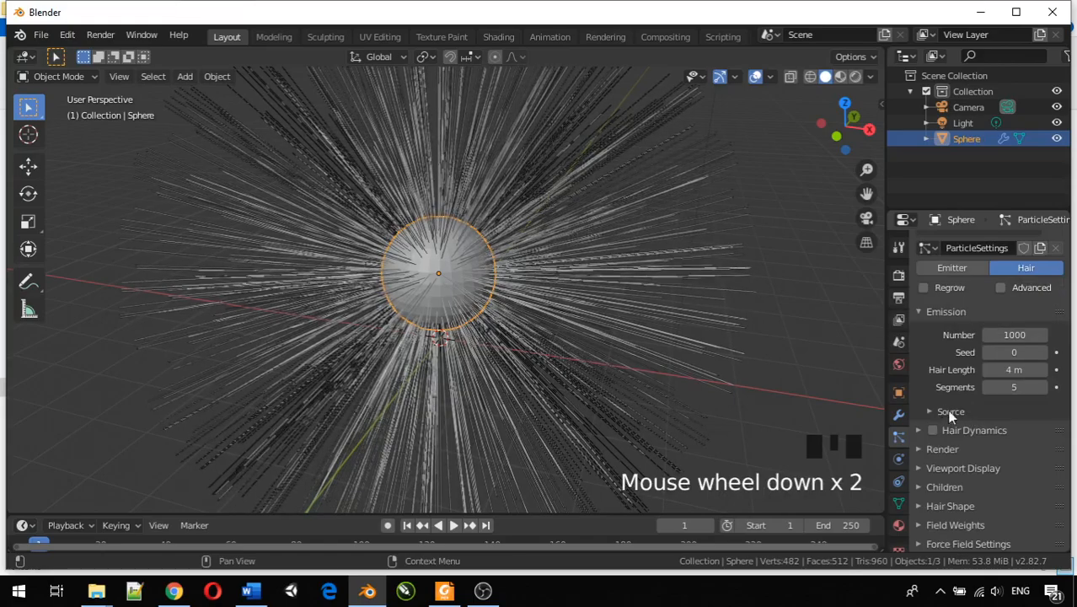
{"action": "left_click", "coordinate": [1001, 287]}
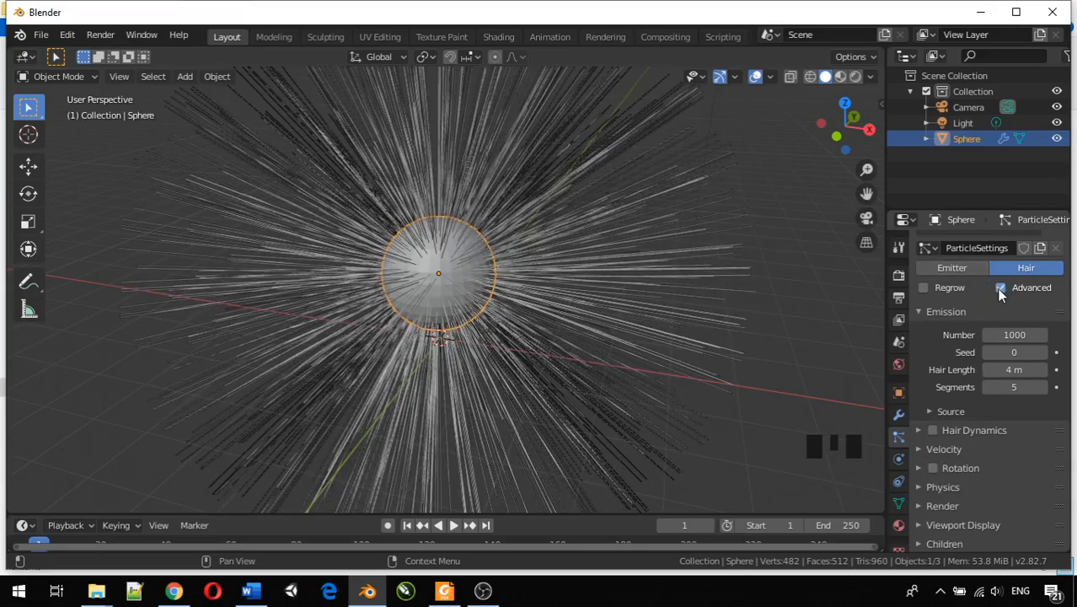
Step: Turn on Hair Dynamics for the sphere's particle system
{"action": "middle_click_drag", "start_coordinate": [666, 306], "coordinate": [631, 299]}
{"action": "scroll", "coordinate": [623, 299], "scroll_direction": "down", "scroll_amount": 3}
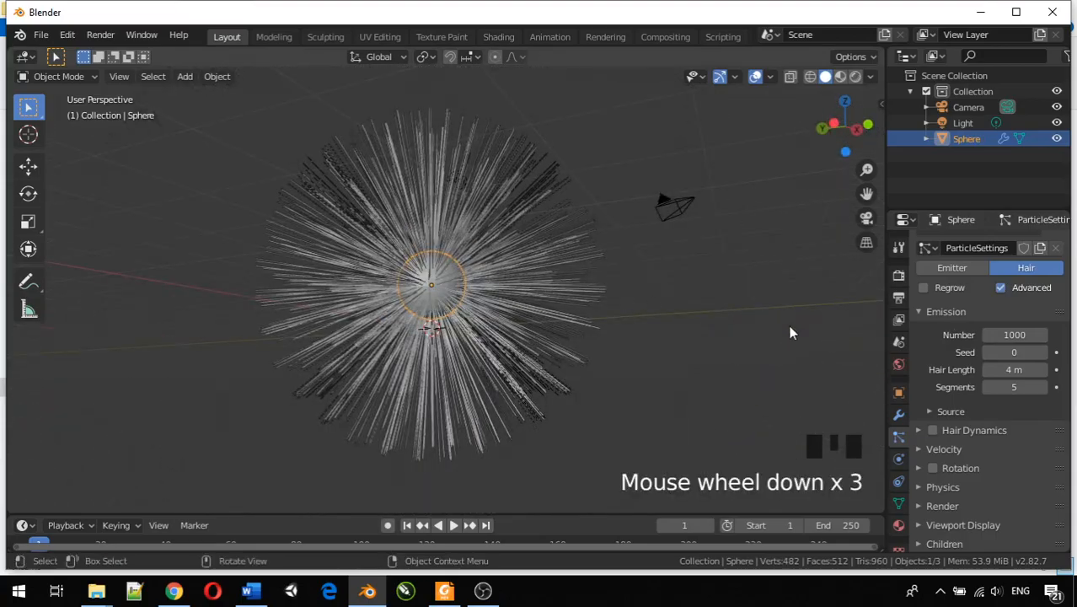
{"action": "middle_click_drag", "start_coordinate": [426, 286], "coordinate": [533, 259]}
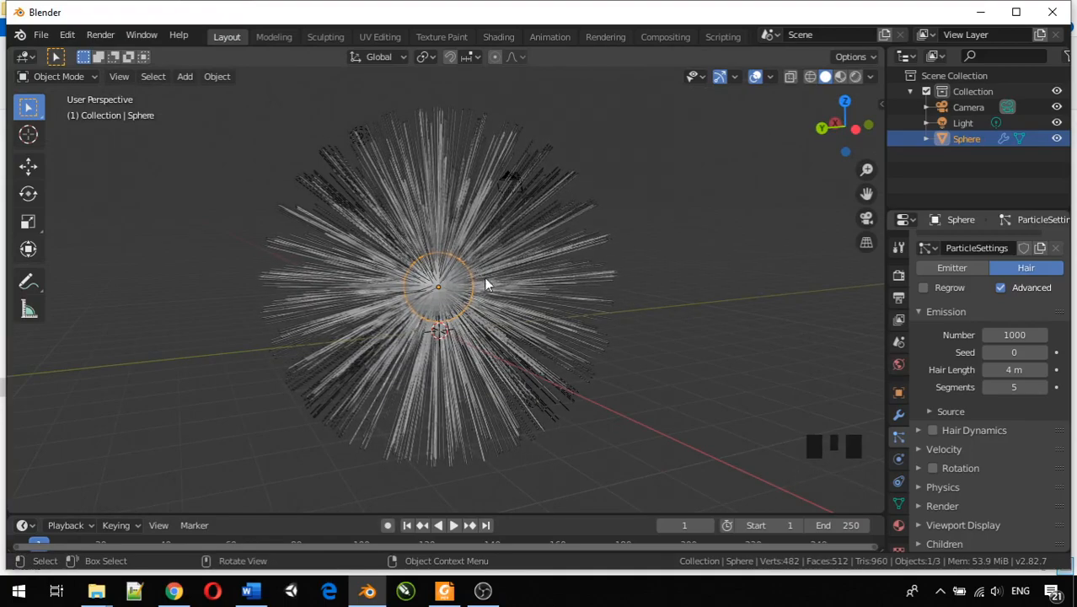
{"action": "left_click", "coordinate": [933, 431]}
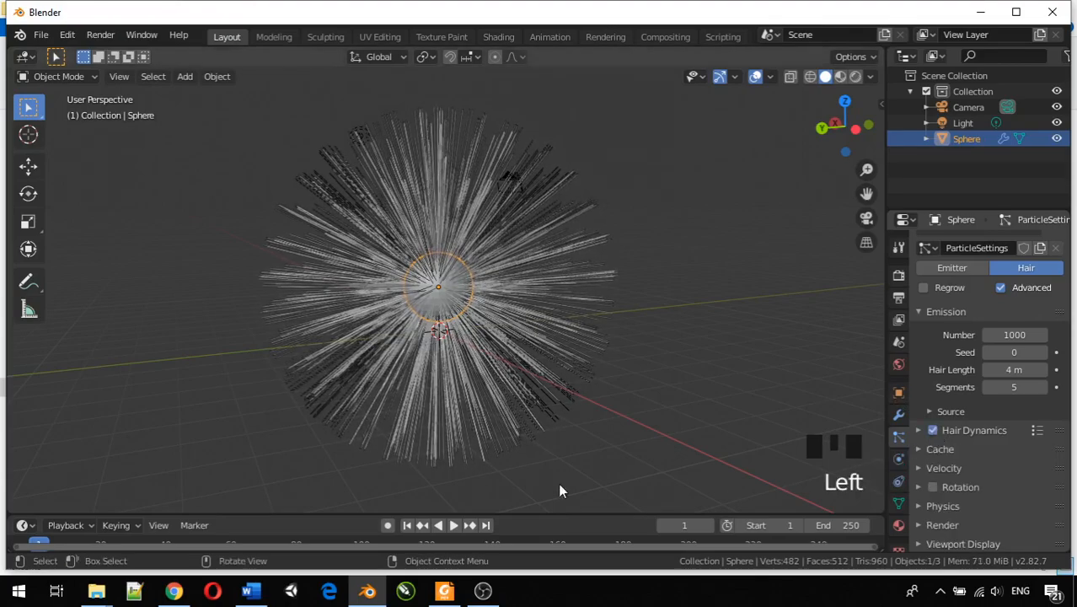
Step: Enlarge the timeline area, play the hair dynamics simulation while inspecting it from several sides, and stop playback
{"action": "left_click_drag", "start_coordinate": [498, 516], "coordinate": [498, 449]}
{"action": "key", "text": "space"}
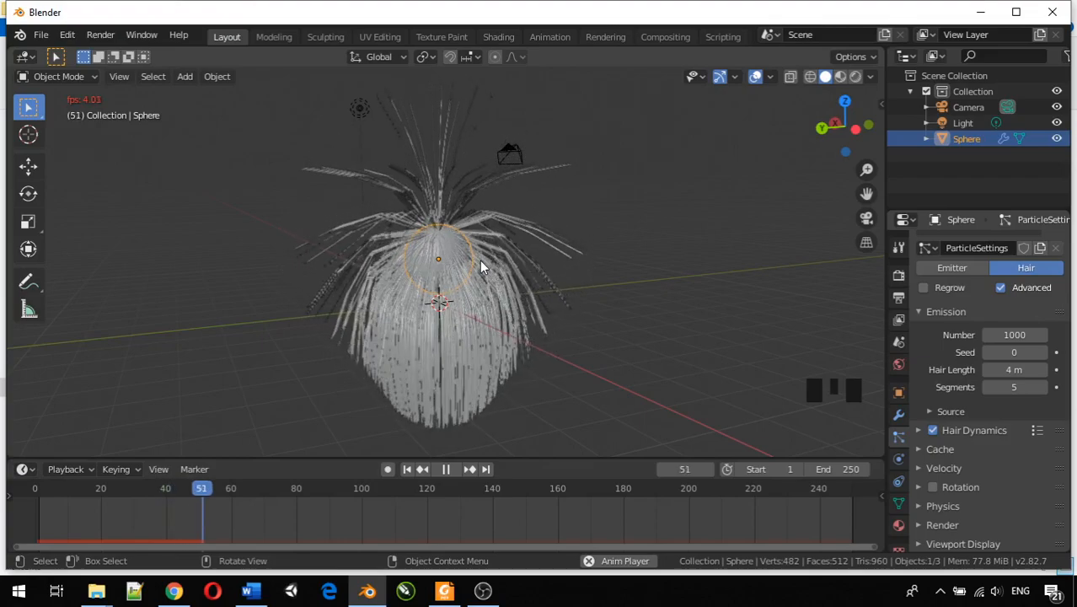
{"action": "scroll", "coordinate": [453, 280], "scroll_direction": "up", "scroll_amount": 3}
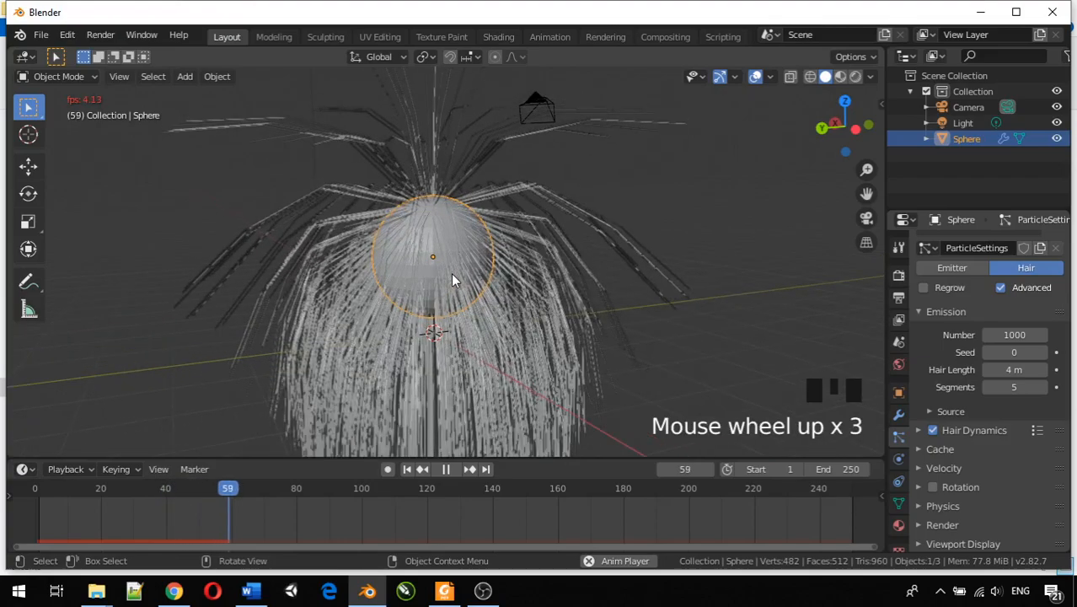
{"action": "middle_click_drag", "start_coordinate": [453, 280], "coordinate": [288, 369]}
{"action": "scroll", "coordinate": [246, 300], "scroll_direction": "down", "scroll_amount": 3}
{"action": "scroll", "coordinate": [246, 292], "scroll_direction": "down", "scroll_amount": 1}
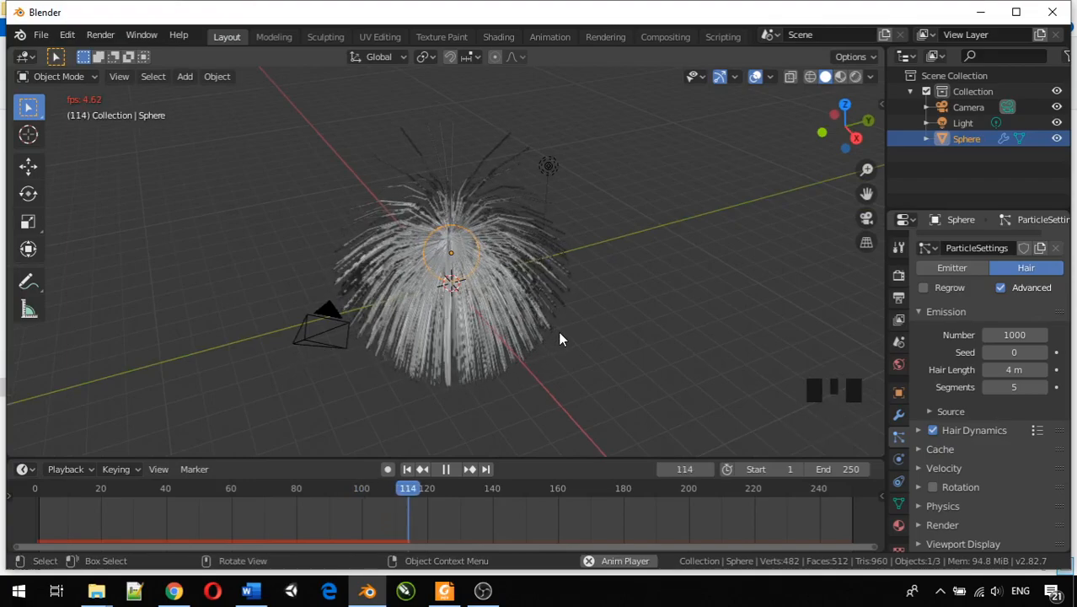
{"action": "middle_click_drag", "start_coordinate": [476, 331], "coordinate": [464, 263]}
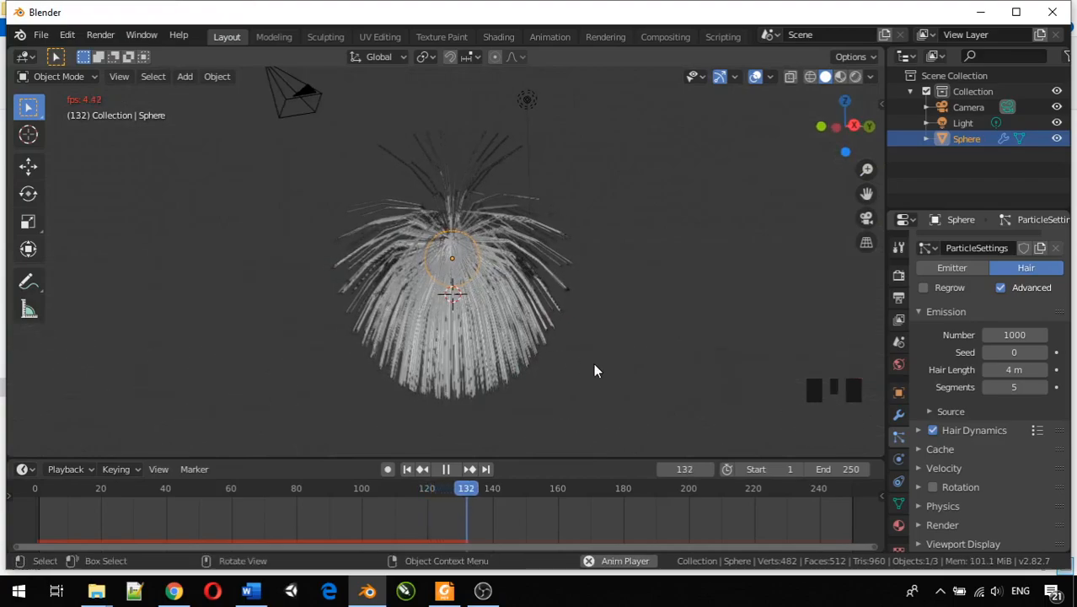
{"action": "key", "text": "space"}
Step: Set the hair particles' physics type to Fluid and briefly play the simulation to test it
{"action": "middle_click_drag", "start_coordinate": [603, 372], "coordinate": [671, 349]}
{"action": "scroll", "coordinate": [999, 438], "scroll_direction": "down", "scroll_amount": 3}
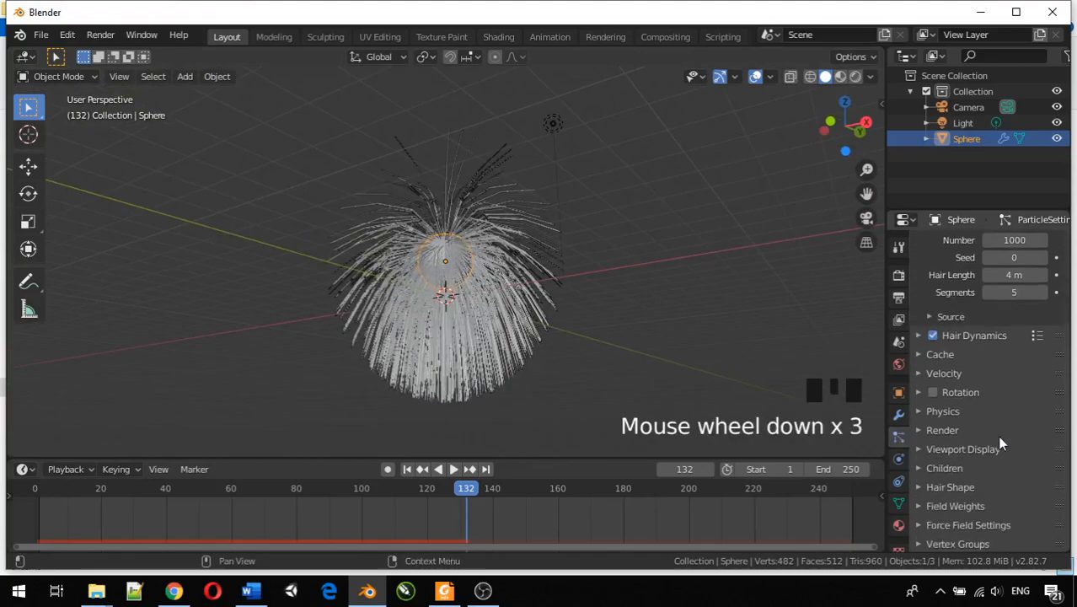
{"action": "scroll", "coordinate": [999, 441], "scroll_direction": "down", "scroll_amount": 1}
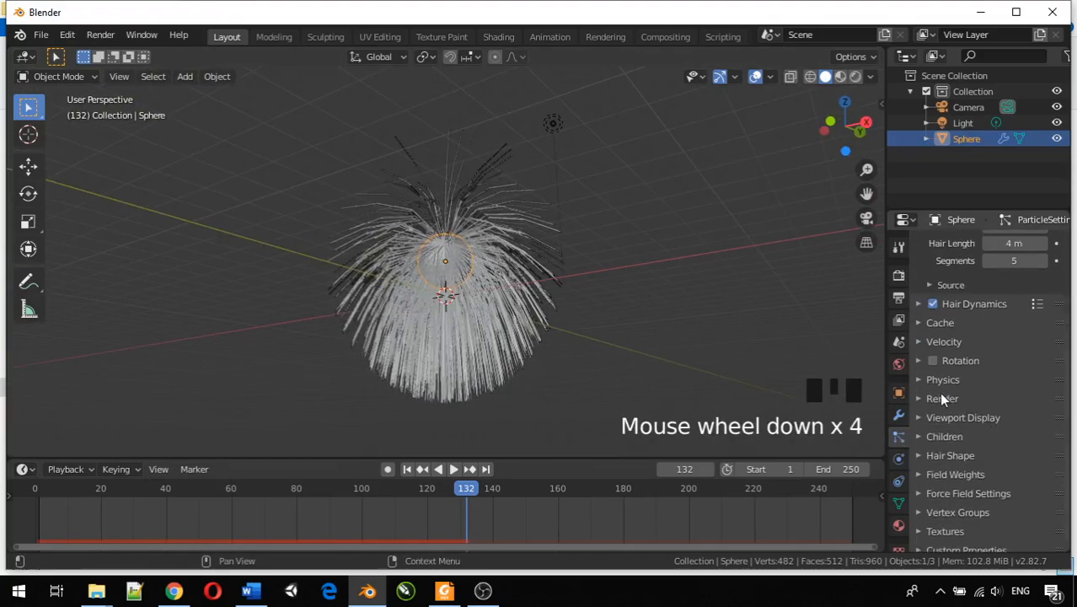
{"action": "left_click", "coordinate": [918, 380]}
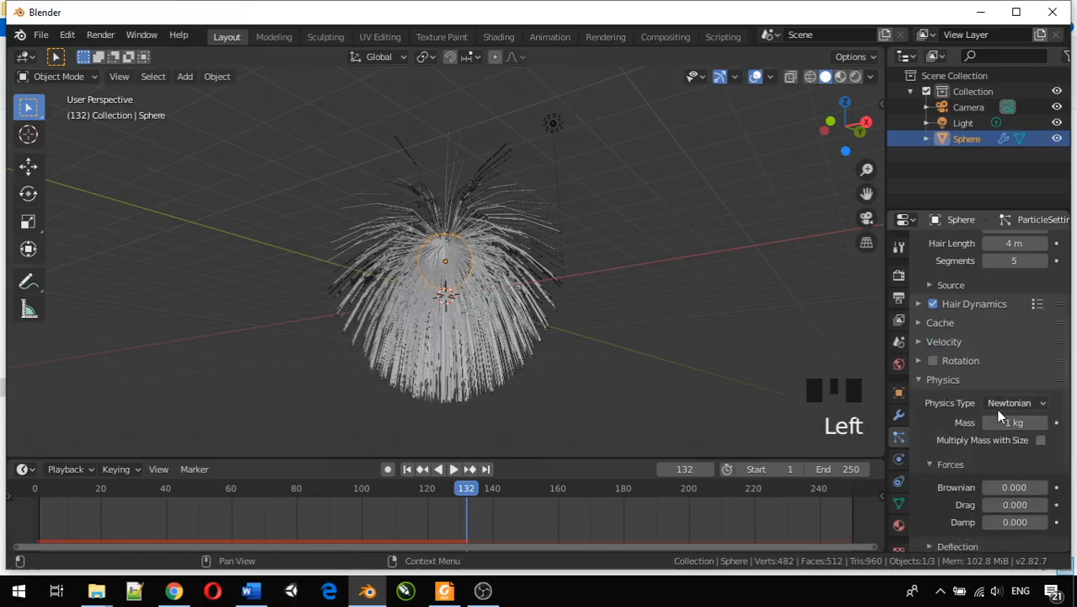
{"action": "left_click", "coordinate": [1001, 402]}
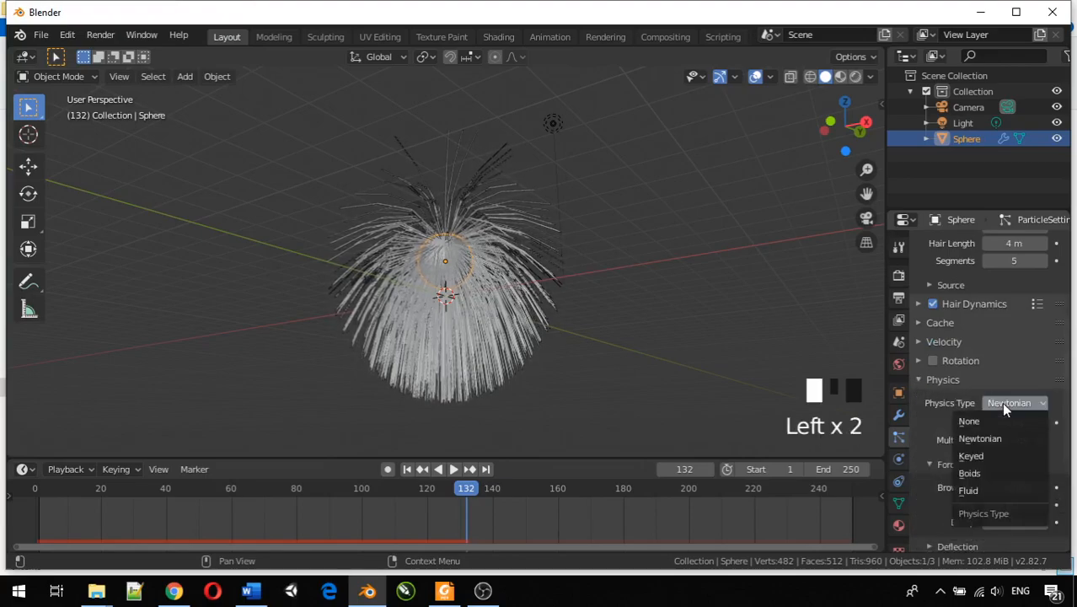
{"action": "left_click", "coordinate": [1020, 492]}
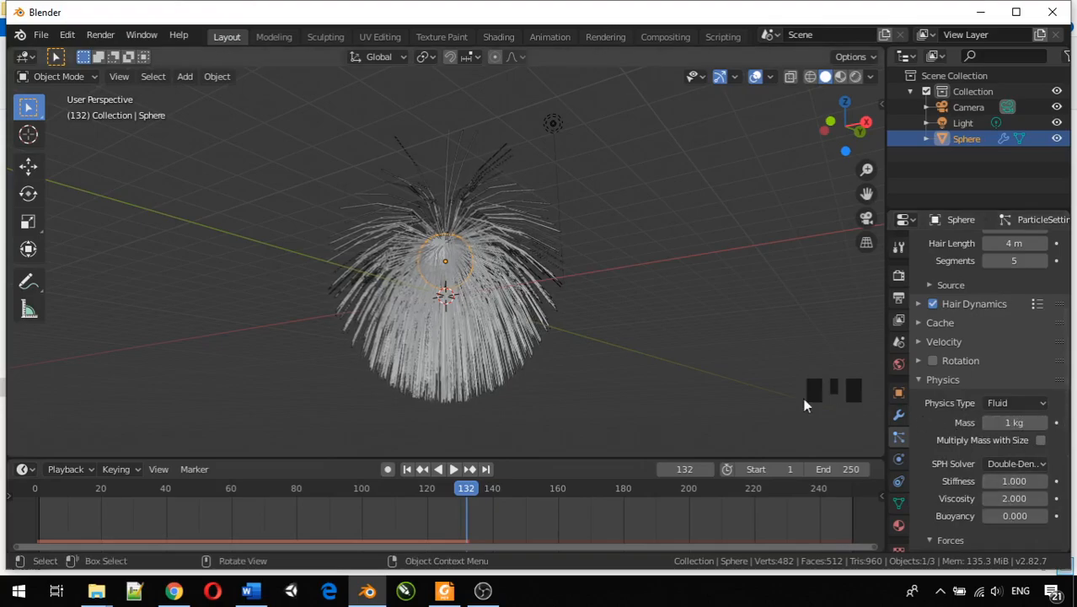
{"action": "key", "text": "space"}
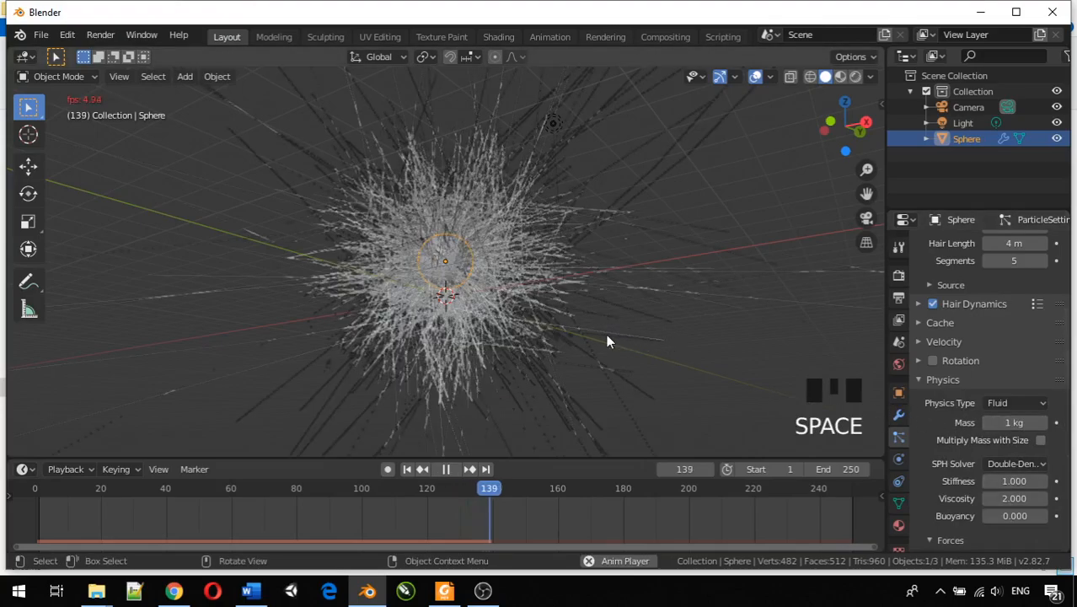
{"action": "key", "text": "space"}
Step: Set the hair particles' physics type back to Newtonian and rewind the timeline to frame 0
{"action": "key", "text": "Left"}
{"action": "left_click", "coordinate": [1024, 405]}
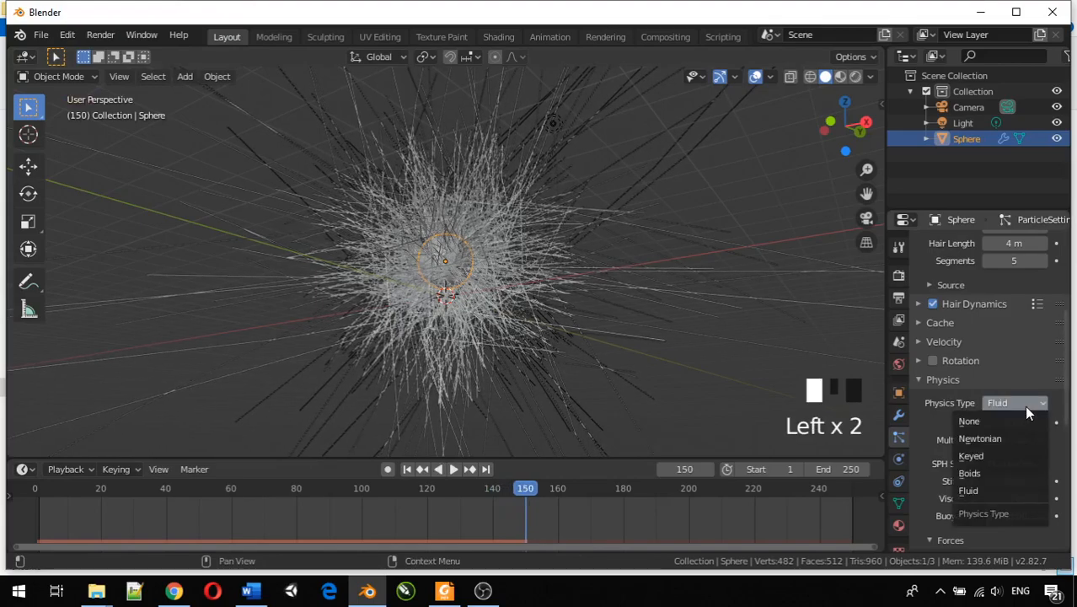
{"action": "left_click", "coordinate": [994, 440]}
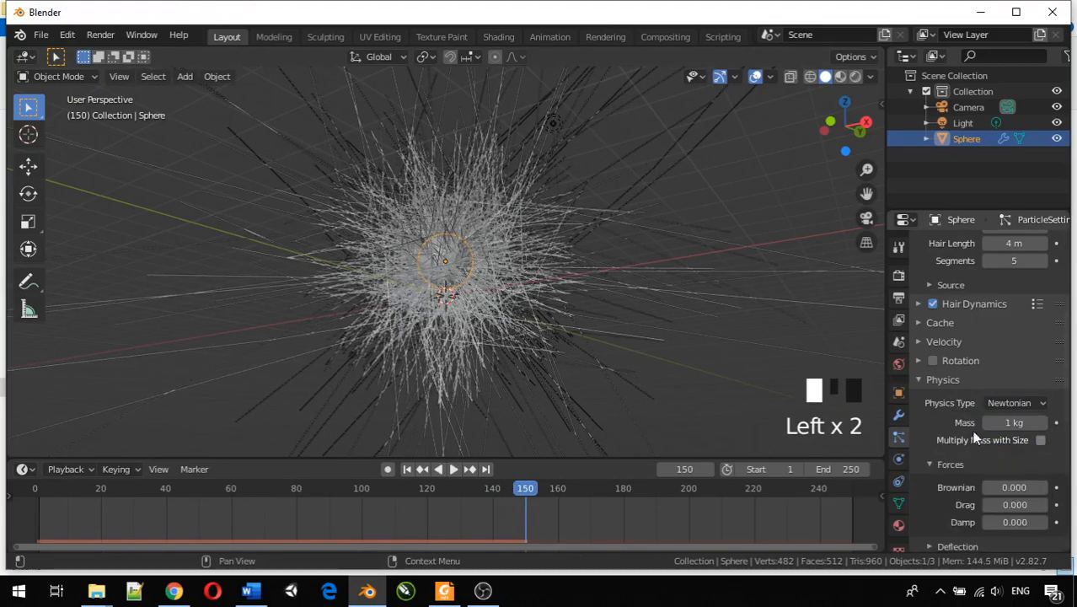
{"action": "left_click_drag", "start_coordinate": [498, 521], "coordinate": [21, 502]}
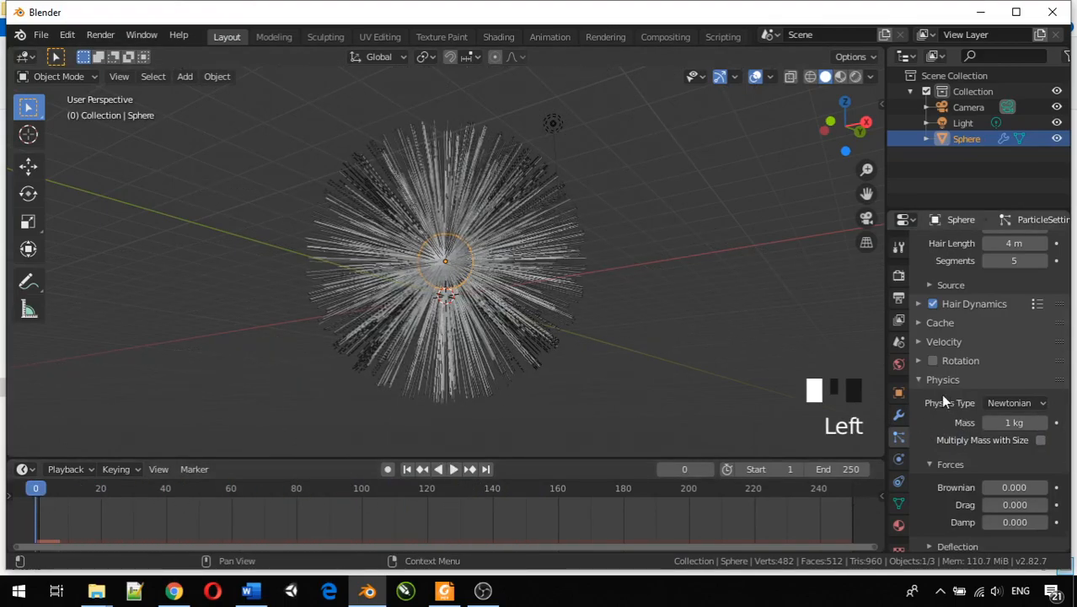
Step: Turn off Hair Dynamics for the sphere's particle system
{"action": "scroll", "coordinate": [982, 305], "scroll_direction": "up", "scroll_amount": 6}
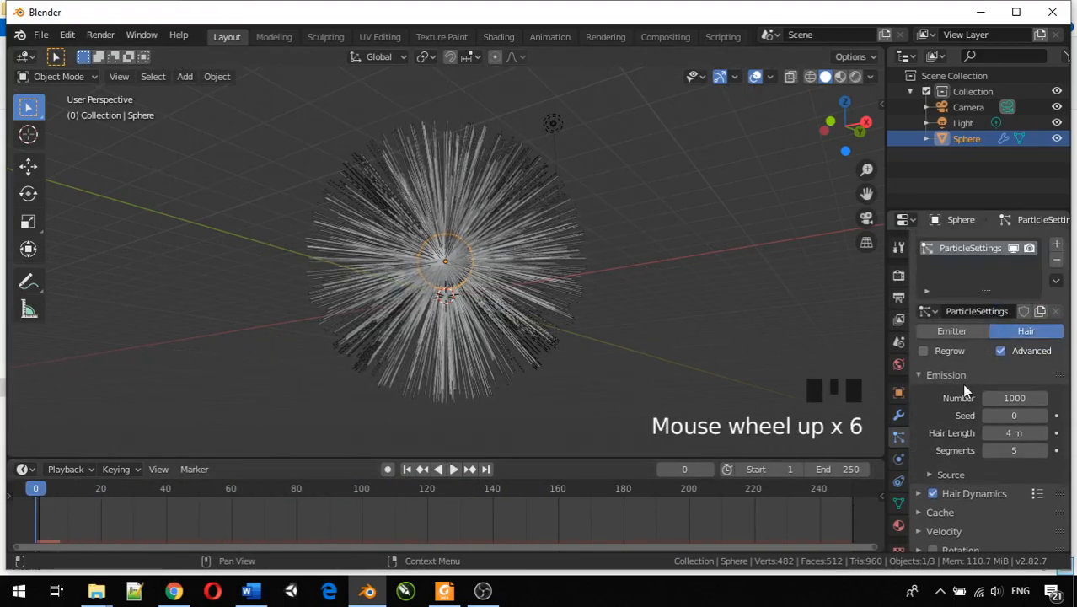
{"action": "scroll", "coordinate": [962, 383], "scroll_direction": "down", "scroll_amount": 1}
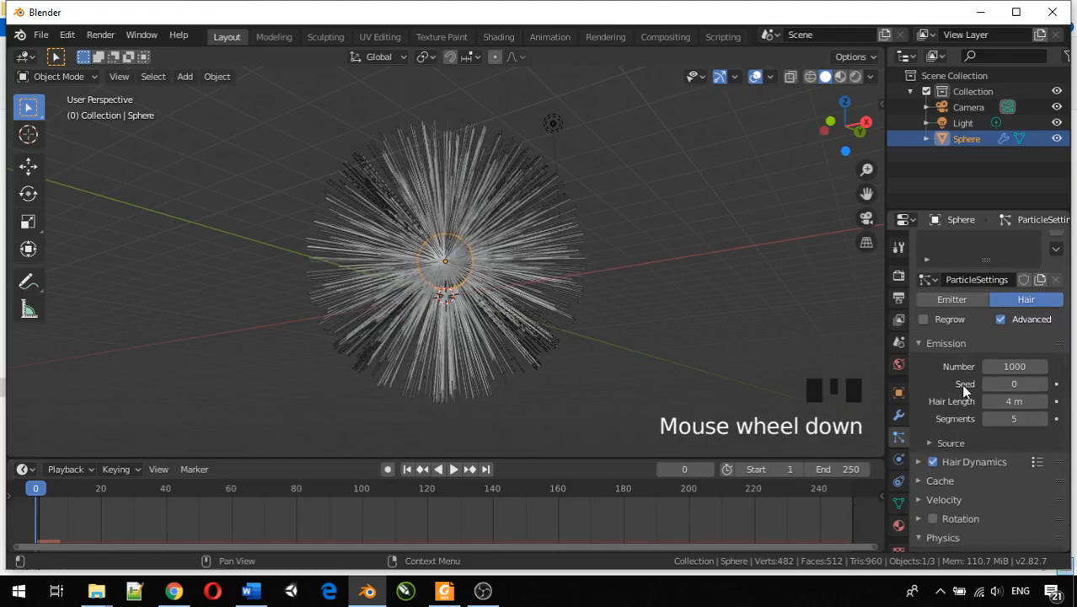
{"action": "left_click", "coordinate": [933, 462]}
{"action": "middle_click_drag", "start_coordinate": [505, 263], "coordinate": [447, 335]}
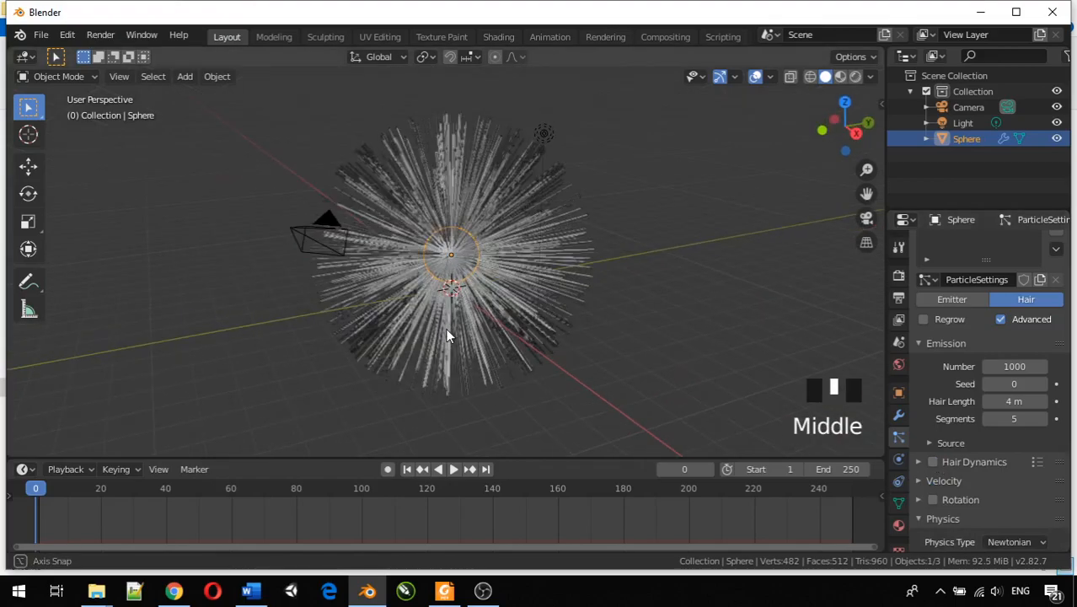
{"action": "middle_click_drag", "start_coordinate": [449, 336], "coordinate": [472, 333]}
{"action": "middle_click_drag", "start_coordinate": [380, 286], "coordinate": [218, 365]}
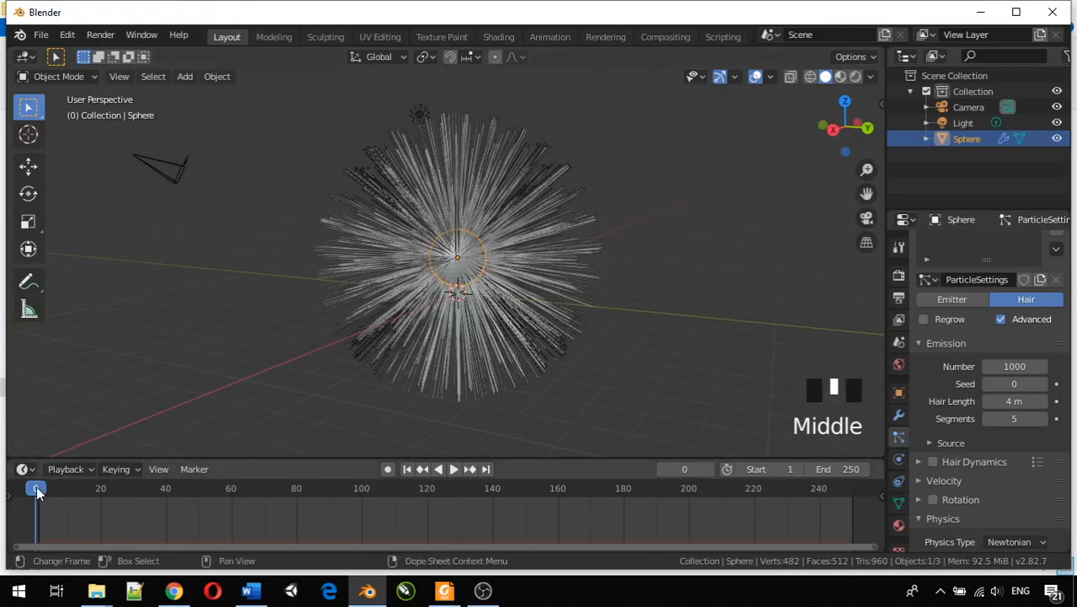
Step: Reduce the number of emitted hairs on the sphere to 113
{"action": "left_click_drag", "start_coordinate": [36, 487], "coordinate": [18, 493]}
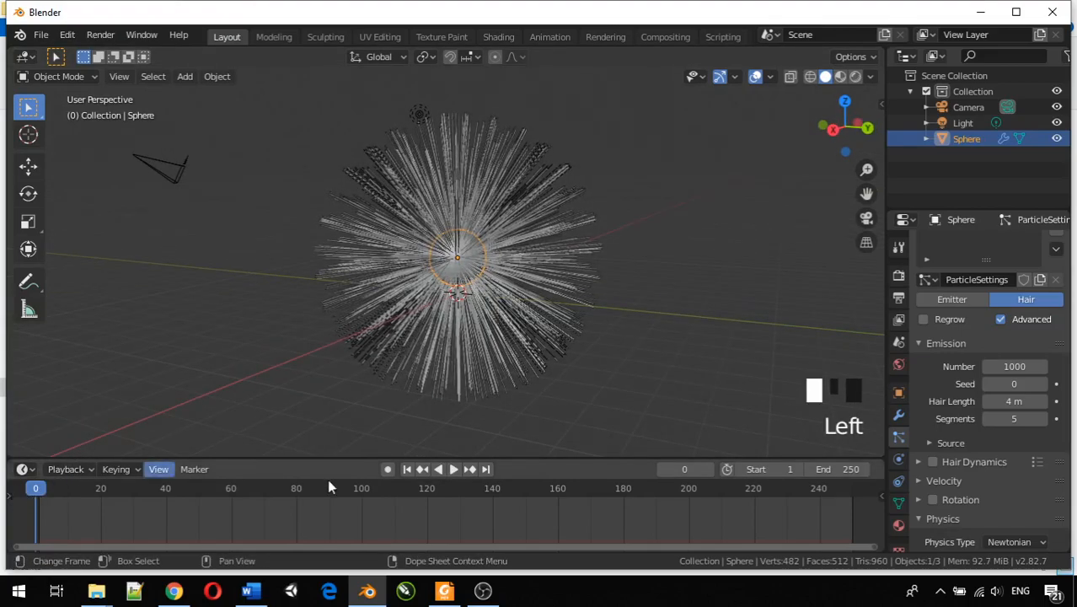
{"action": "middle_click_drag", "start_coordinate": [565, 361], "coordinate": [332, 386]}
{"action": "scroll", "coordinate": [393, 361], "scroll_direction": "up", "scroll_amount": 4}
{"action": "scroll", "coordinate": [393, 360], "scroll_direction": "down", "scroll_amount": 2}
{"action": "middle_click_drag", "start_coordinate": [721, 342], "coordinate": [1073, 346]}
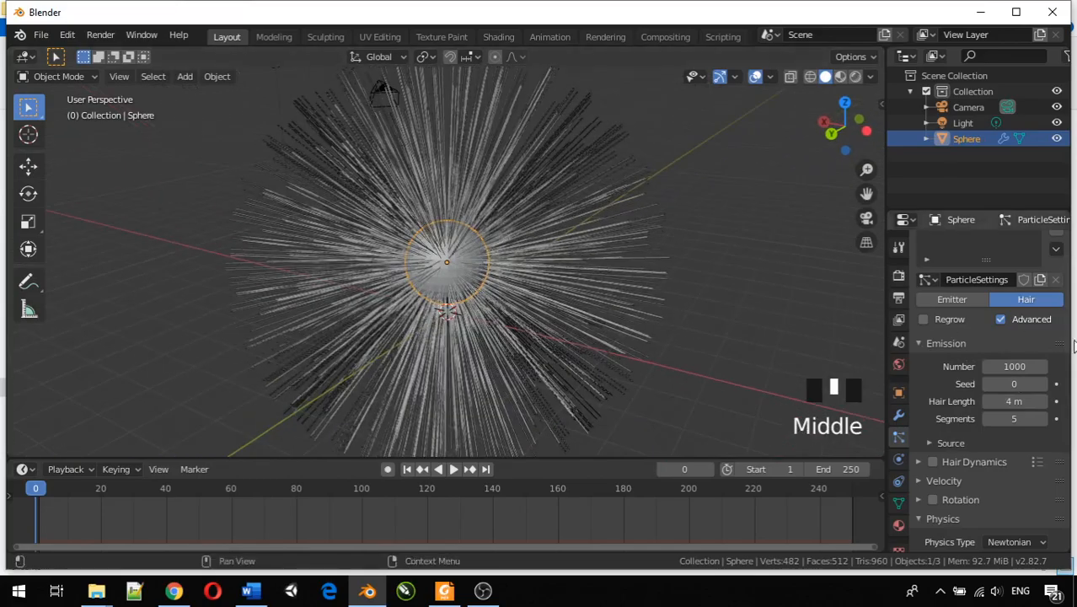
{"action": "left_click", "coordinate": [1018, 365]}
{"action": "left_click_drag", "start_coordinate": [1018, 366], "coordinate": [902, 366]}
Step: Try a hair length of 10 m, settle on 4.39 m, and deselect the sphere
{"action": "middle_click_drag", "start_coordinate": [809, 380], "coordinate": [707, 354]}
{"action": "scroll", "coordinate": [590, 329], "scroll_direction": "up", "scroll_amount": 5}
{"action": "middle_click_drag", "start_coordinate": [668, 318], "coordinate": [421, 281]}
{"action": "scroll", "coordinate": [612, 279], "scroll_direction": "down", "scroll_amount": 5}
{"action": "scroll", "coordinate": [612, 280], "scroll_direction": "down", "scroll_amount": 2}
{"action": "middle_click_drag", "start_coordinate": [459, 251], "coordinate": [333, 266]}
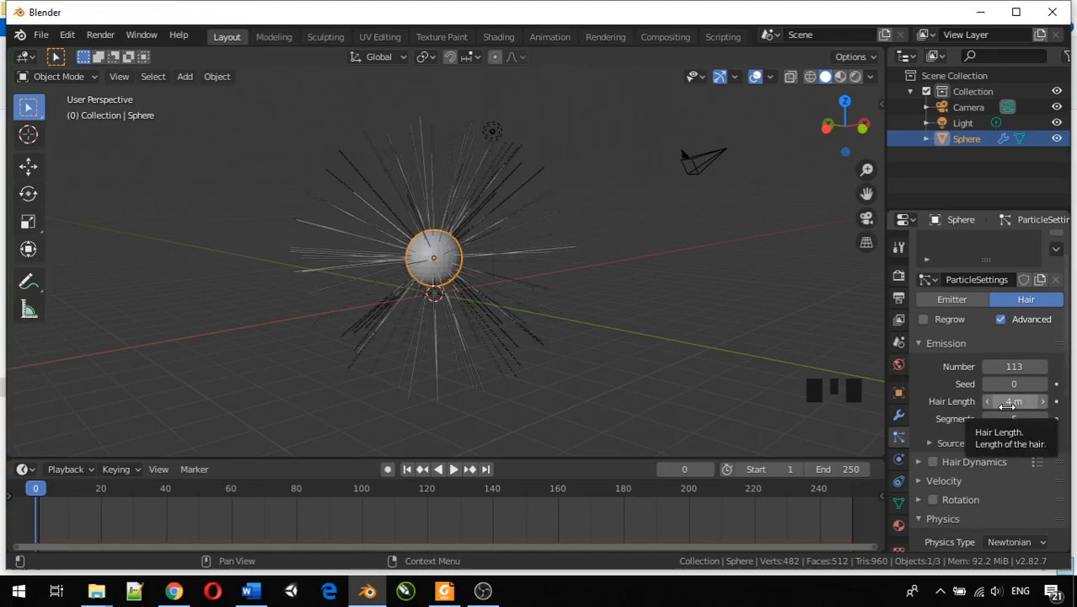
{"action": "left_click_drag", "start_coordinate": [1012, 404], "coordinate": [1012, 401]}
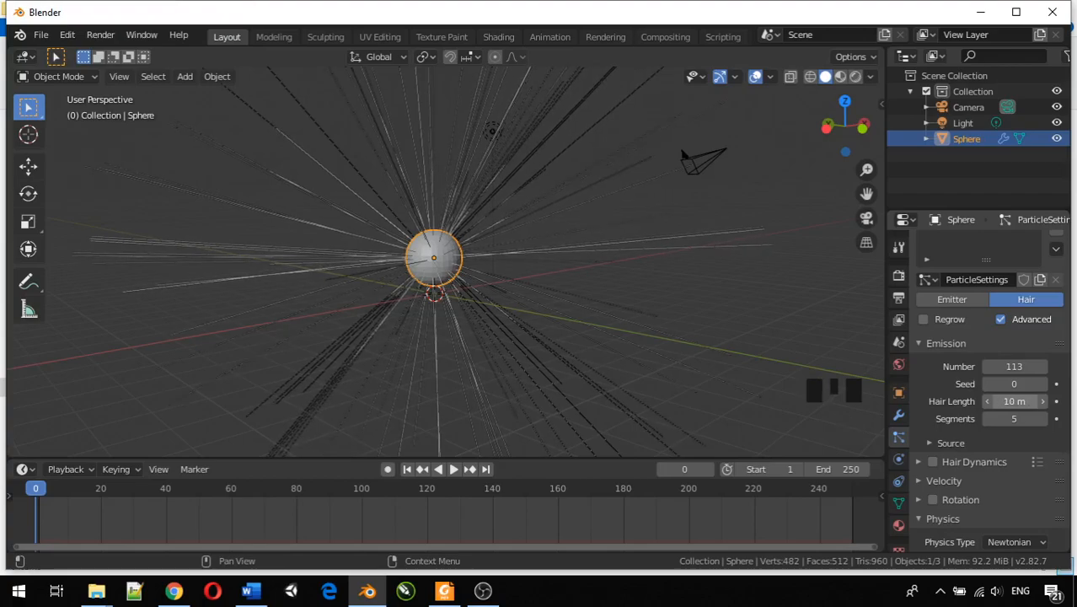
{"action": "left_click_drag", "start_coordinate": [1012, 401], "coordinate": [1013, 401]}
{"action": "left_click_drag", "start_coordinate": [1013, 401], "coordinate": [1012, 401]}
{"action": "left_click", "coordinate": [598, 390]}
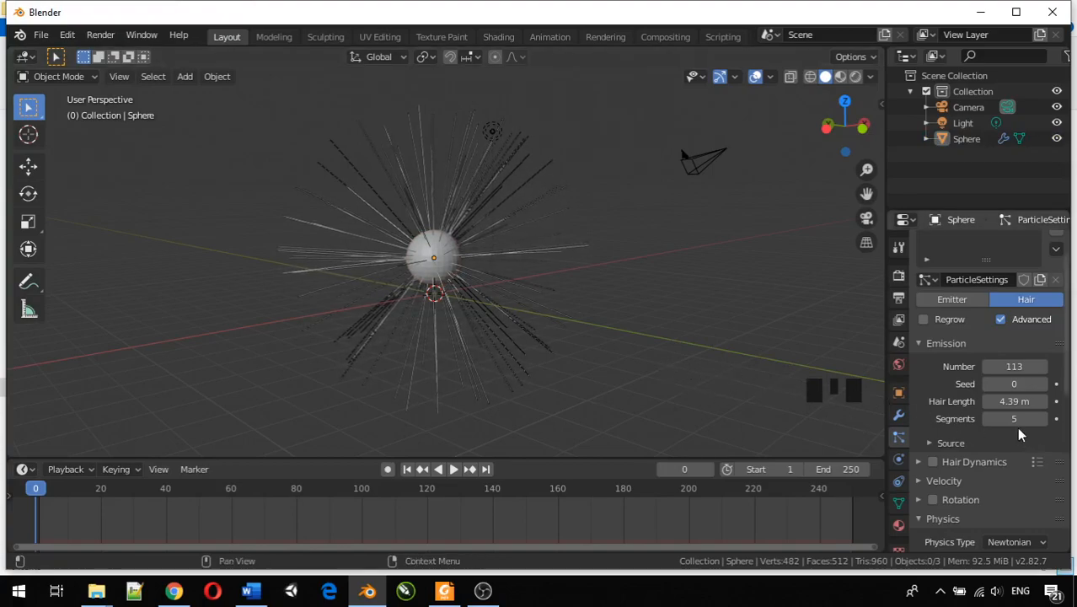
Step: Set the number of hairs to 100 and lower the hair segments to 2
{"action": "middle_click_drag", "start_coordinate": [712, 343], "coordinate": [448, 339]}
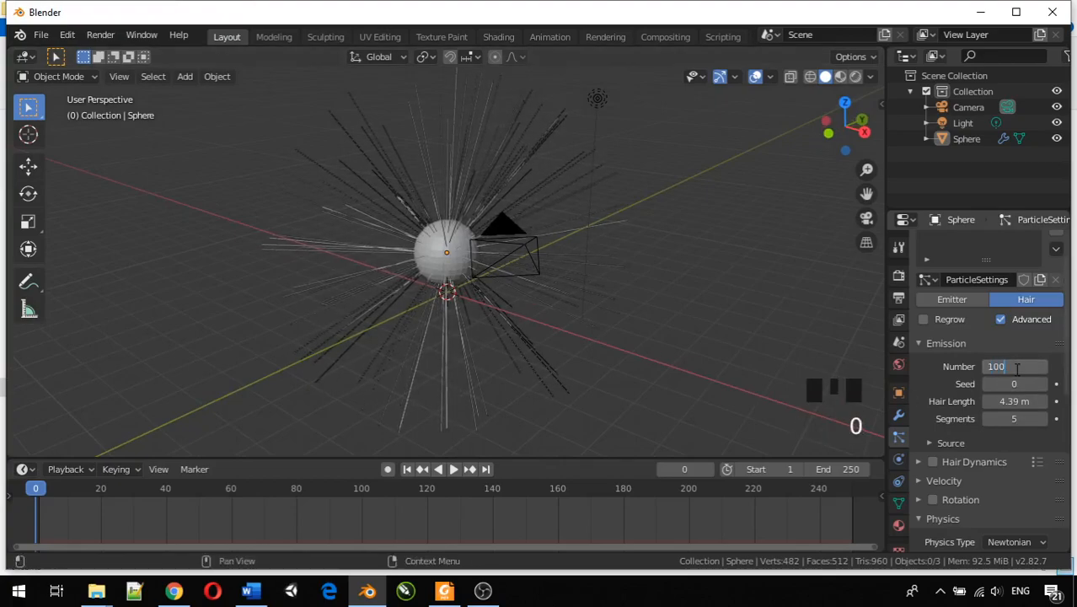
{"action": "key", "text": "Return"}
{"action": "middle_click_drag", "start_coordinate": [589, 320], "coordinate": [543, 285]}
{"action": "middle_click_drag", "start_coordinate": [760, 384], "coordinate": [876, 355]}
{"action": "middle_click_drag", "start_coordinate": [570, 330], "coordinate": [678, 298]}
{"action": "scroll", "coordinate": [611, 272], "scroll_direction": "up", "scroll_amount": 4}
{"action": "middle_click_drag", "start_coordinate": [611, 272], "coordinate": [707, 275]}
{"action": "scroll", "coordinate": [641, 189], "scroll_direction": "down", "scroll_amount": 3}
{"action": "middle_click_drag", "start_coordinate": [641, 189], "coordinate": [880, 359]}
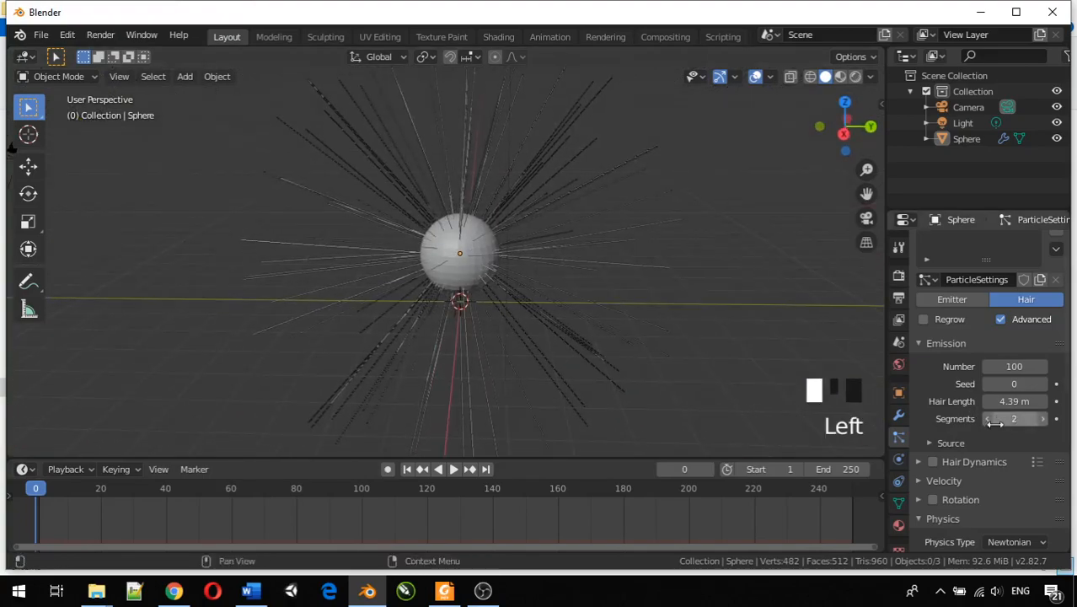
Step: Turn on Hair Dynamics for the sphere's particle system, play the simulation to see how the hair moves, and stop it
{"action": "middle_click_drag", "start_coordinate": [427, 365], "coordinate": [482, 343]}
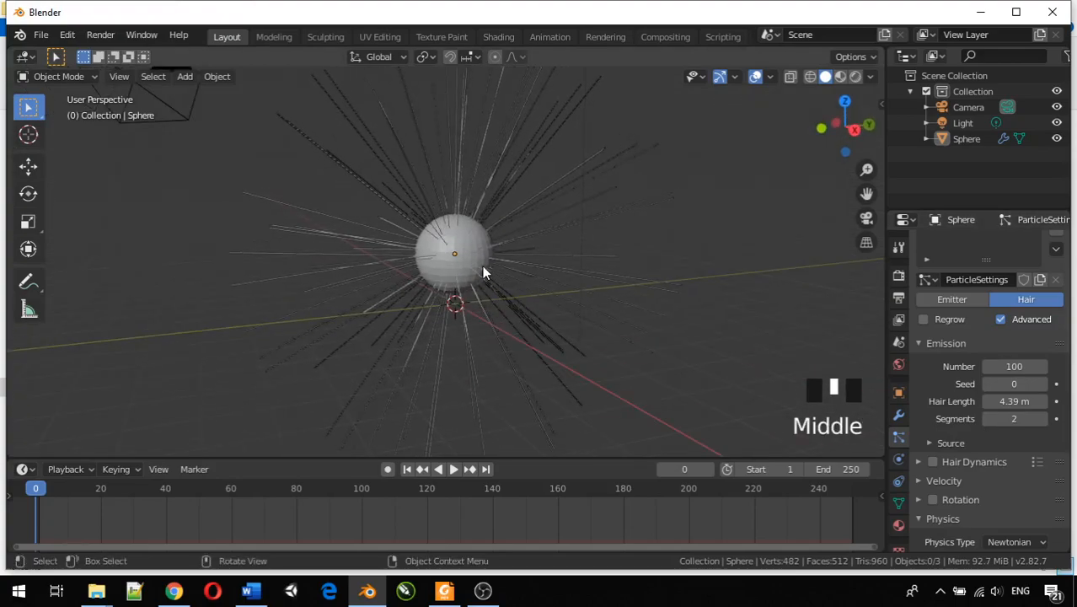
{"action": "left_click", "coordinate": [933, 463]}
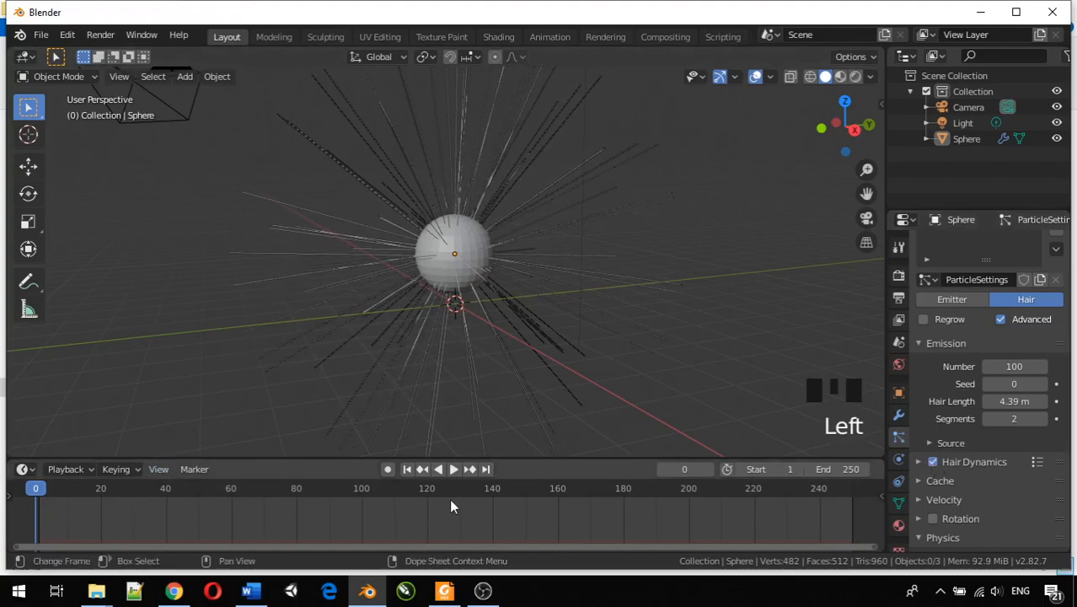
{"action": "left_click", "coordinate": [453, 470]}
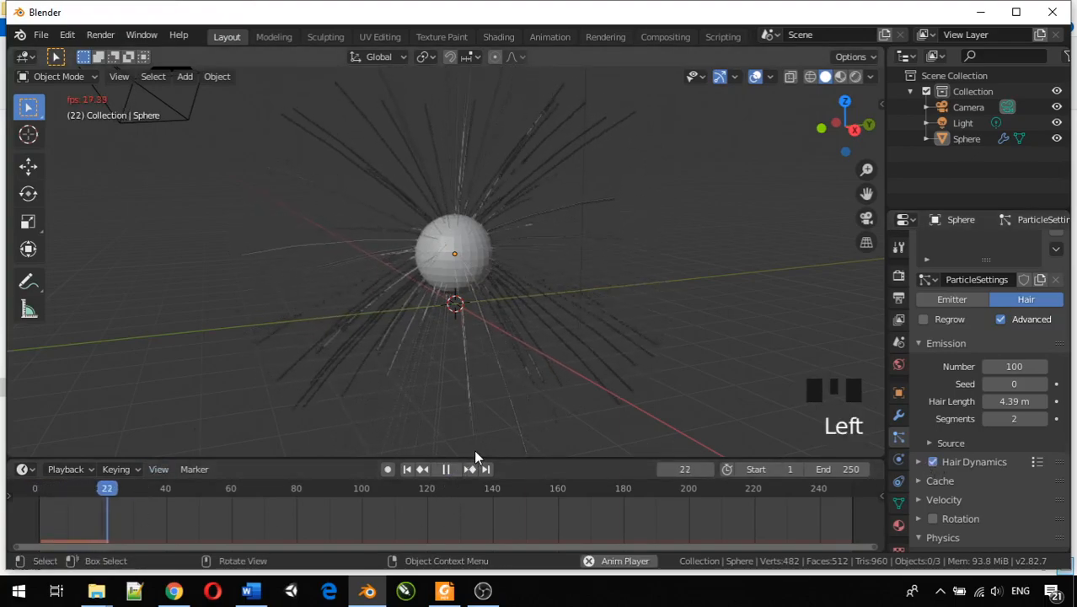
{"action": "middle_click_drag", "start_coordinate": [404, 355], "coordinate": [328, 345]}
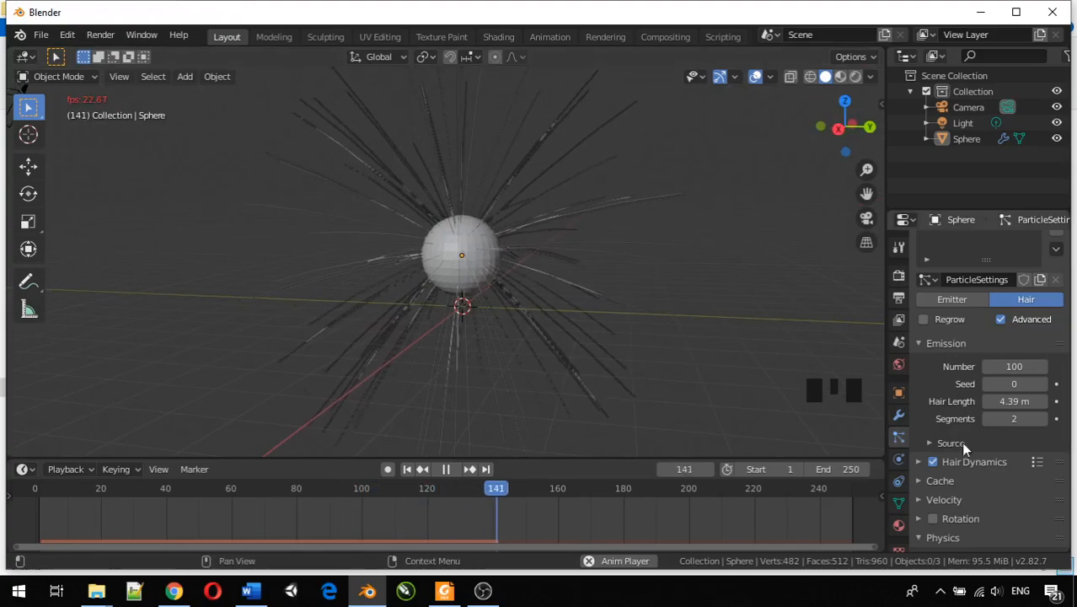
{"action": "key", "text": "space"}
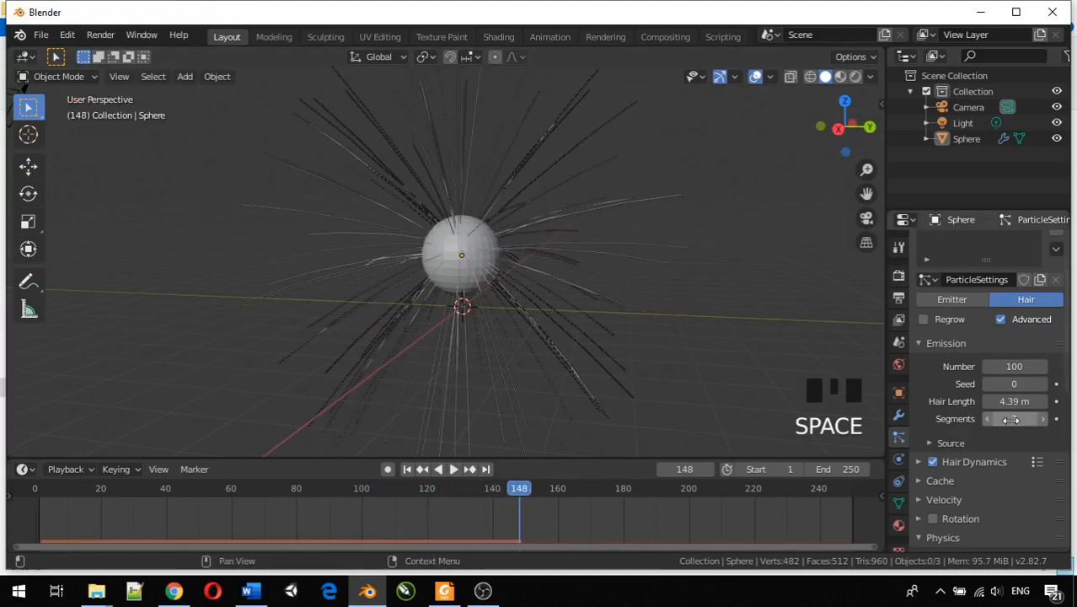
Step: Set the hair segments to 3 and replay the simulation from frame 0, examining how the strands bend
{"action": "mouse_move", "coordinate": [1014, 419]}
{"action": "left_mouse_down"}
{"action": "mouse_move", "coordinate": [1030, 419]}
{"action": "mouse_move", "coordinate": [1009, 418]}
{"action": "mouse_move", "coordinate": [1020, 419]}
{"action": "left_mouse_up"}
{"action": "middle_click_drag", "start_coordinate": [882, 395], "coordinate": [616, 314]}
{"action": "left_click_drag", "start_coordinate": [516, 493], "coordinate": [34, 487]}
{"action": "key", "text": "space"}
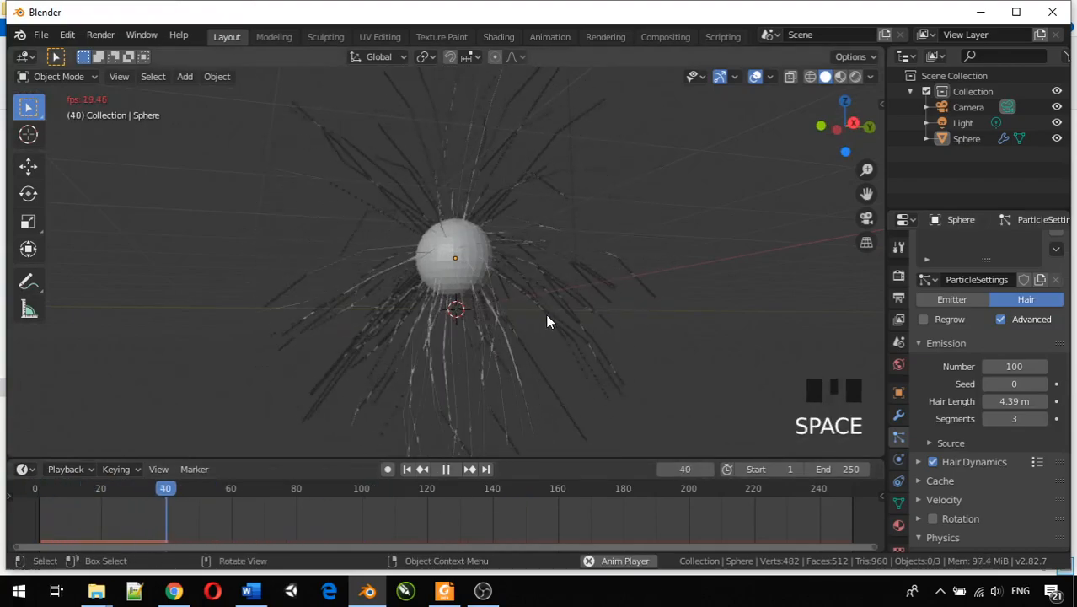
{"action": "middle_click_drag", "start_coordinate": [548, 320], "coordinate": [509, 343]}
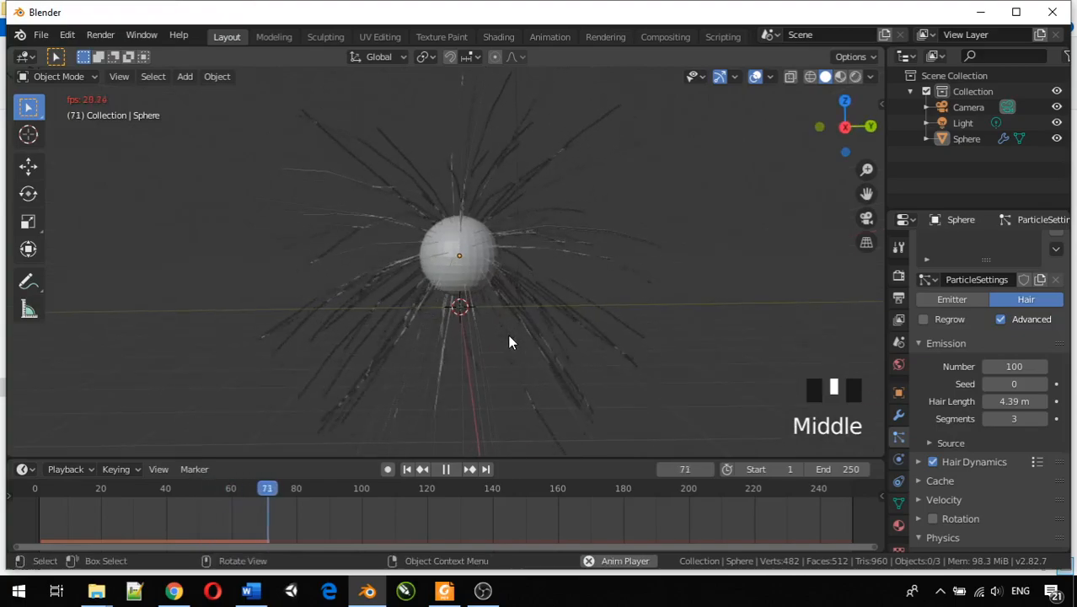
{"action": "scroll", "coordinate": [528, 282], "scroll_direction": "up", "scroll_amount": 5}
{"action": "middle_click_drag", "start_coordinate": [528, 284], "coordinate": [420, 319]}
{"action": "scroll", "coordinate": [421, 316], "scroll_direction": "down", "scroll_amount": 3}
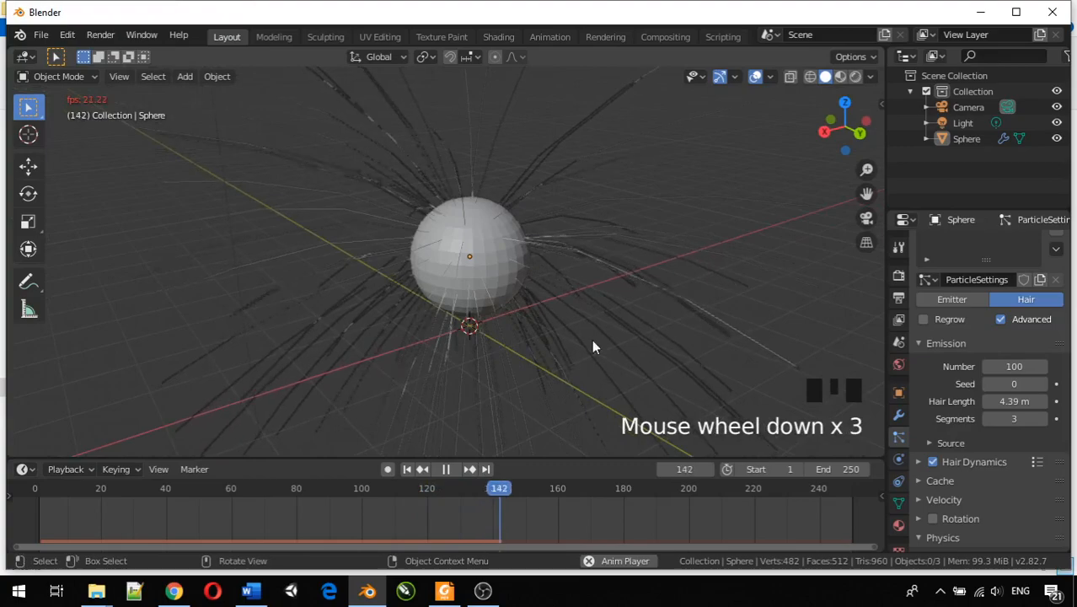
Step: Raise the hair segments one by one to 9 while the simulation plays, and stop playback
{"action": "left_click", "coordinate": [1043, 418]}
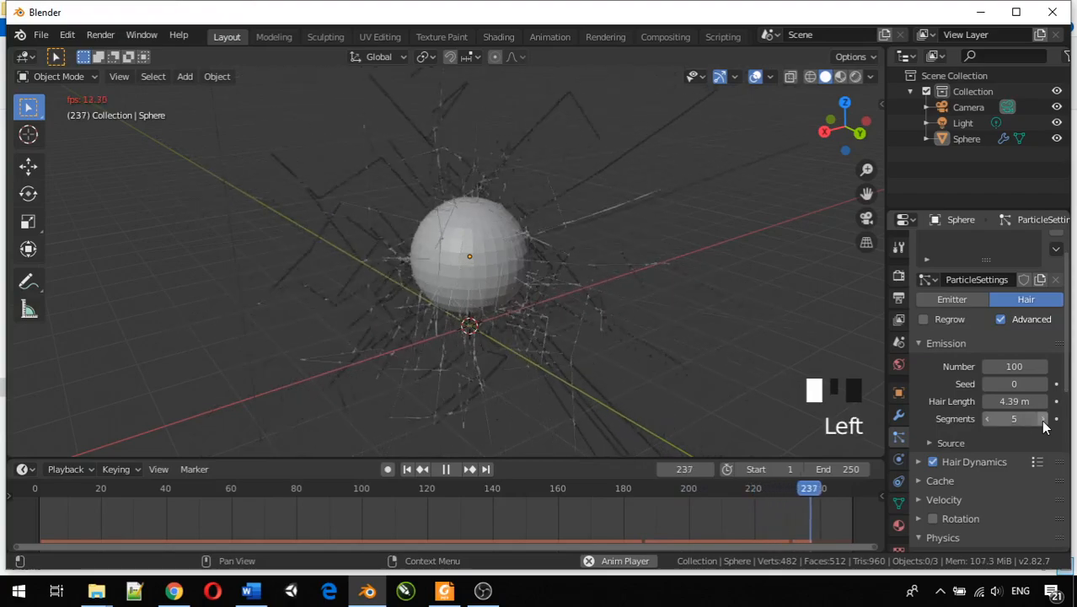
{"action": "double_click", "coordinate": [1042, 419]}
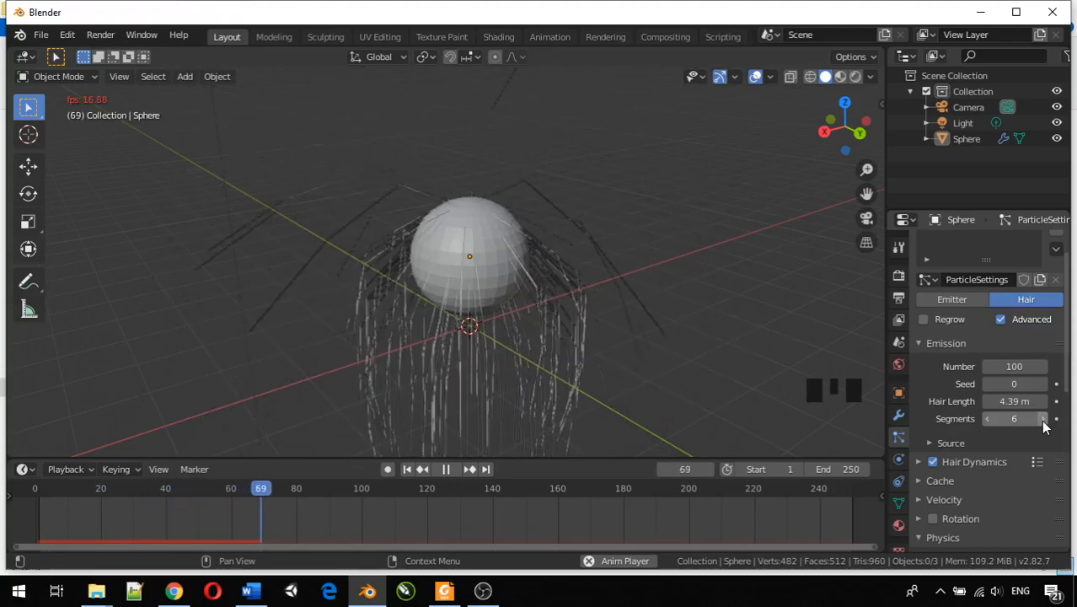
{"action": "left_click", "coordinate": [1043, 419]}
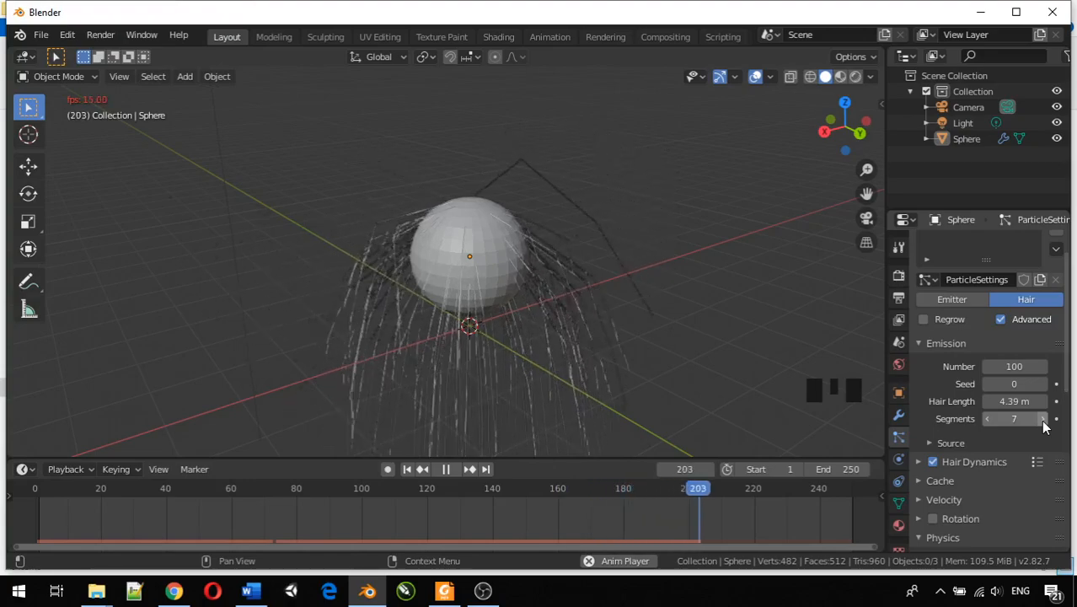
{"action": "left_click", "coordinate": [1043, 421]}
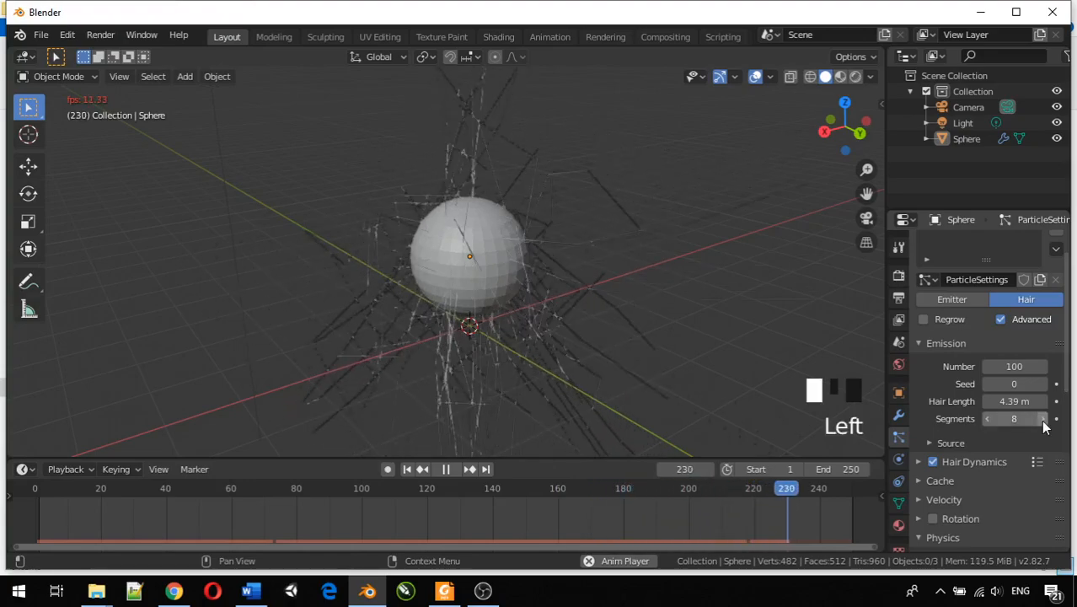
{"action": "left_click", "coordinate": [1042, 421]}
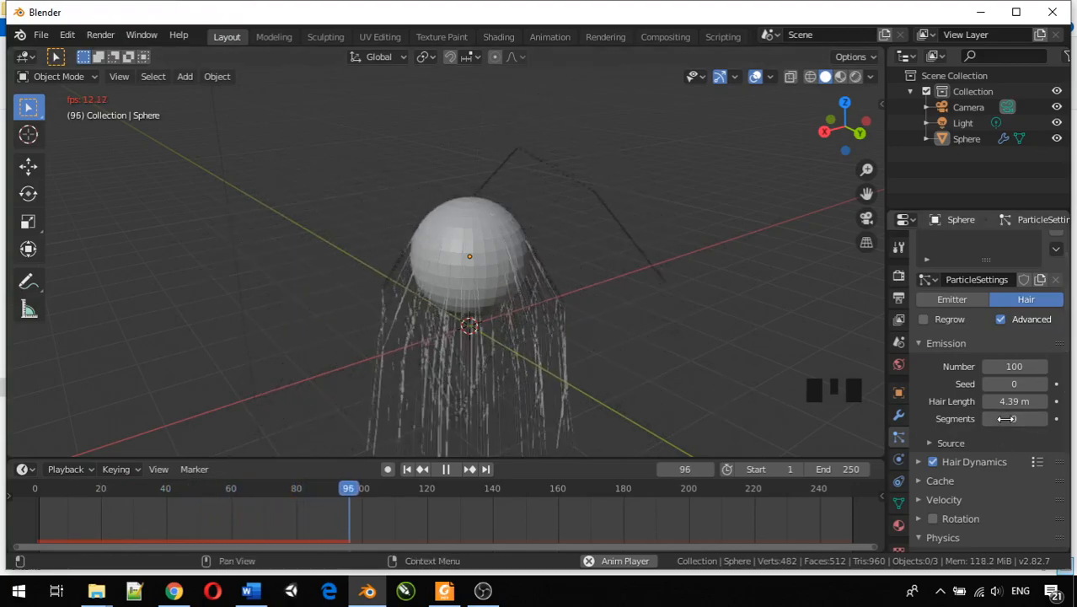
{"action": "key", "text": "space"}
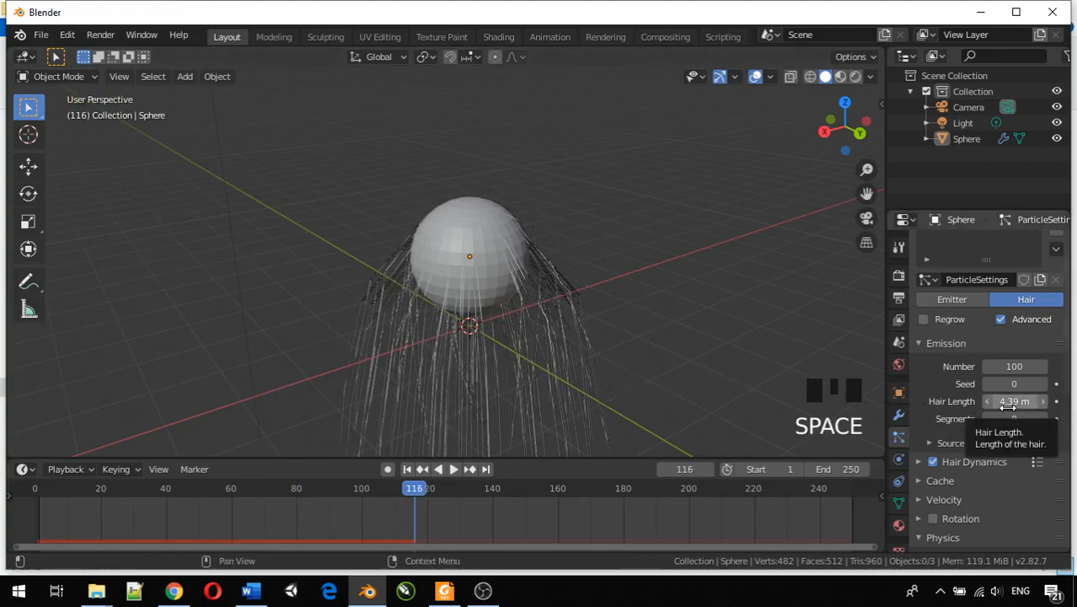
Step: Look through the particle system's physics, forces and Render settings, collapsing the Render section when done
{"action": "scroll", "coordinate": [955, 465], "scroll_direction": "down", "scroll_amount": 1}
{"action": "scroll", "coordinate": [974, 434], "scroll_direction": "down", "scroll_amount": 1}
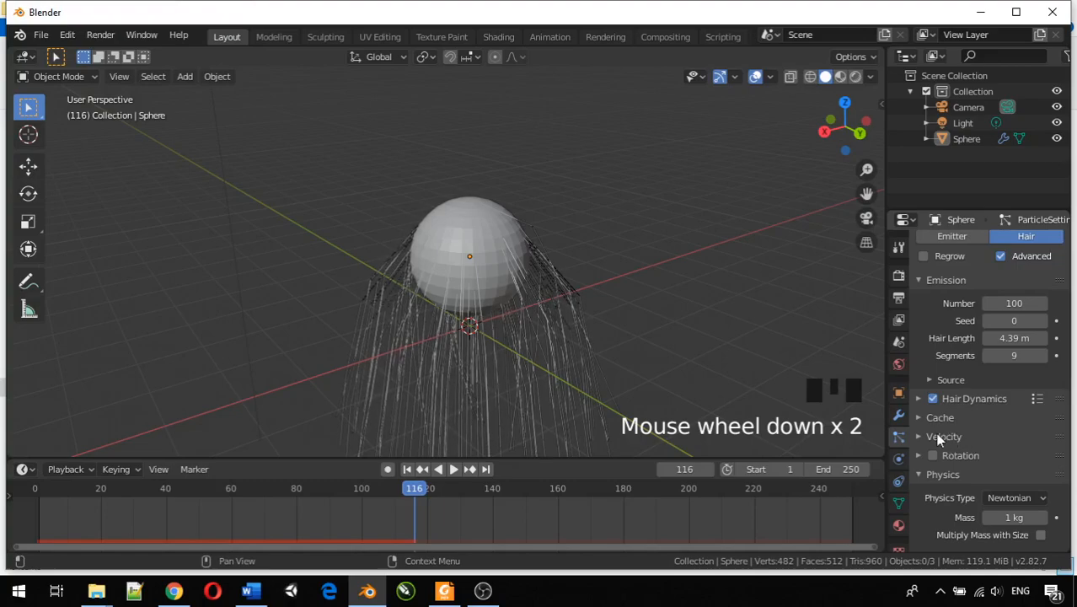
{"action": "scroll", "coordinate": [940, 462], "scroll_direction": "down", "scroll_amount": 3}
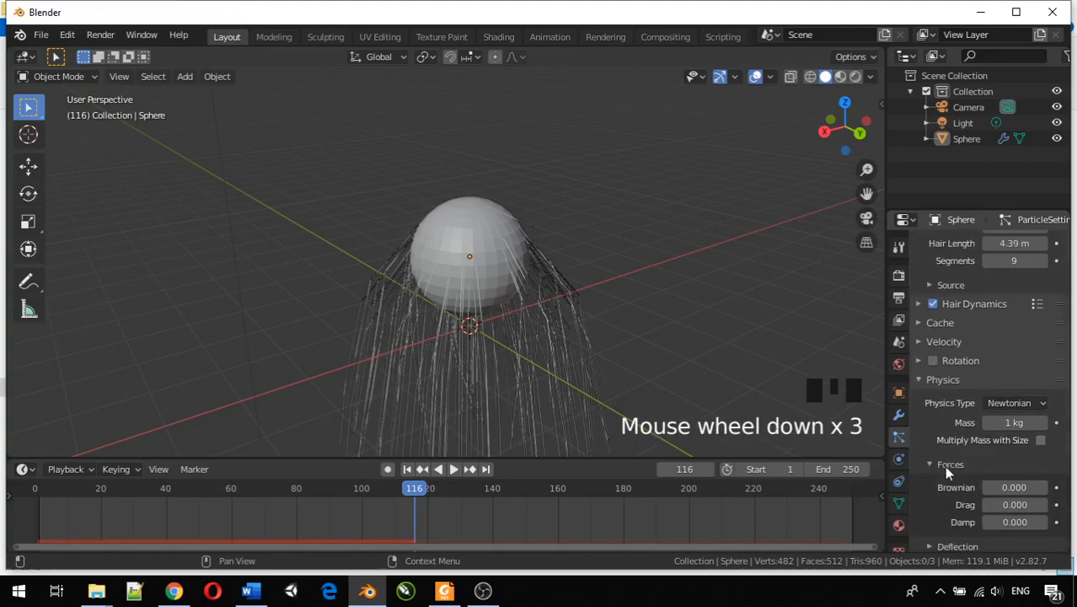
{"action": "middle_click_drag", "start_coordinate": [480, 345], "coordinate": [624, 323]}
{"action": "scroll", "coordinate": [929, 379], "scroll_direction": "up", "scroll_amount": 1}
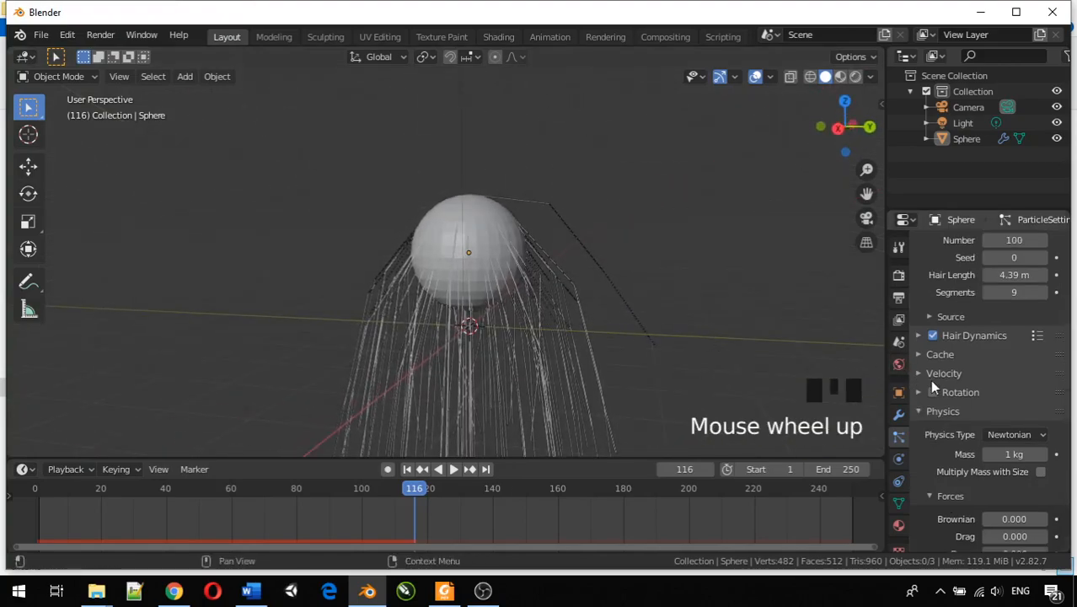
{"action": "scroll", "coordinate": [930, 379], "scroll_direction": "down", "scroll_amount": 3}
{"action": "scroll", "coordinate": [930, 379], "scroll_direction": "down", "scroll_amount": 4}
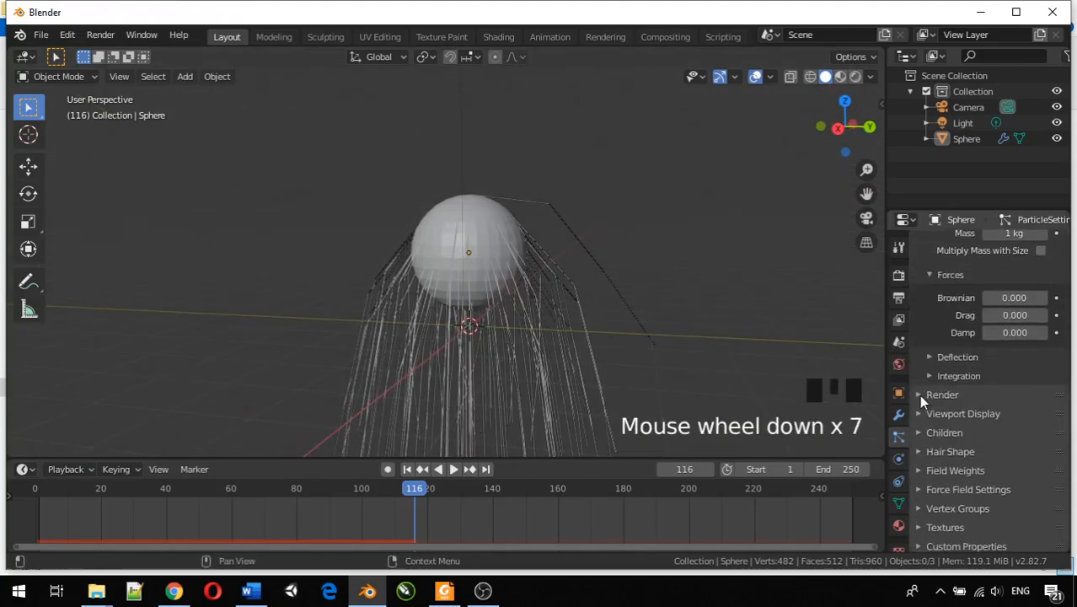
{"action": "left_click", "coordinate": [920, 395]}
{"action": "scroll", "coordinate": [920, 401], "scroll_direction": "down", "scroll_amount": 1}
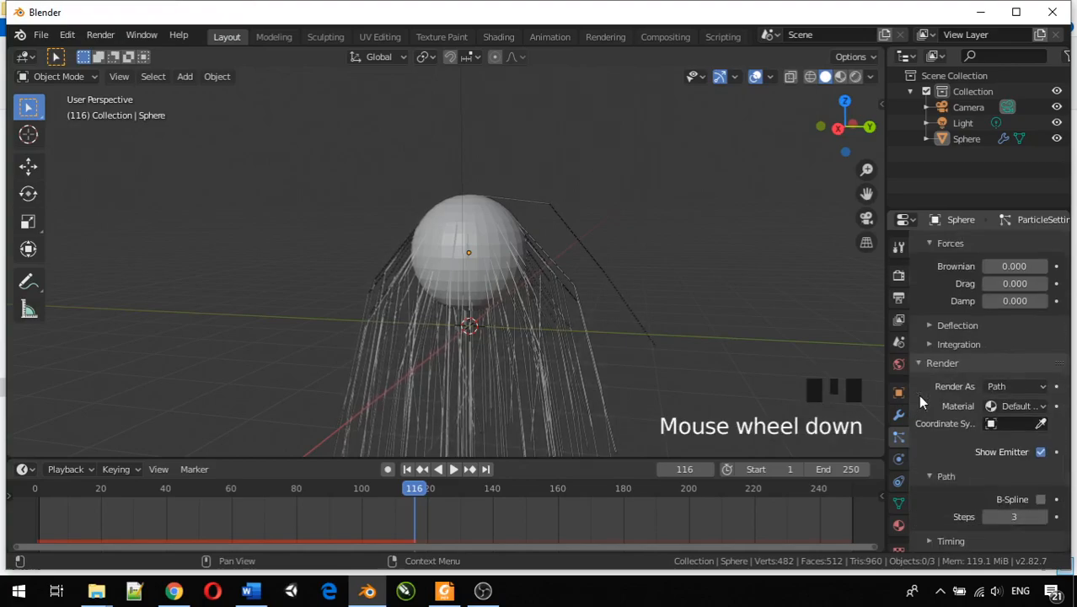
{"action": "scroll", "coordinate": [921, 396], "scroll_direction": "down", "scroll_amount": 3}
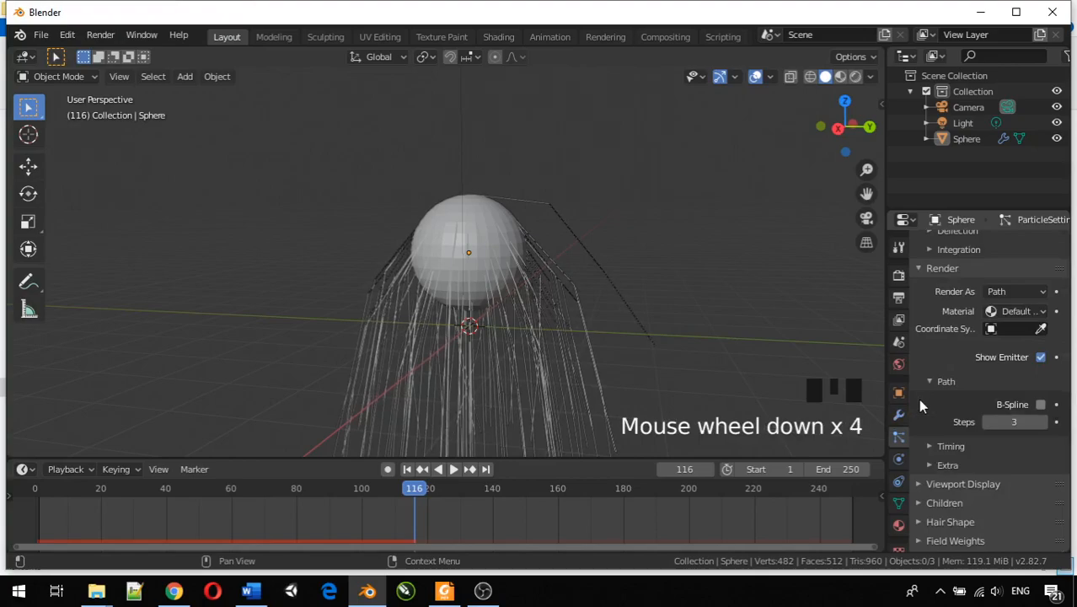
{"action": "scroll", "coordinate": [920, 401], "scroll_direction": "up", "scroll_amount": 3}
{"action": "scroll", "coordinate": [923, 405], "scroll_direction": "up", "scroll_amount": 1}
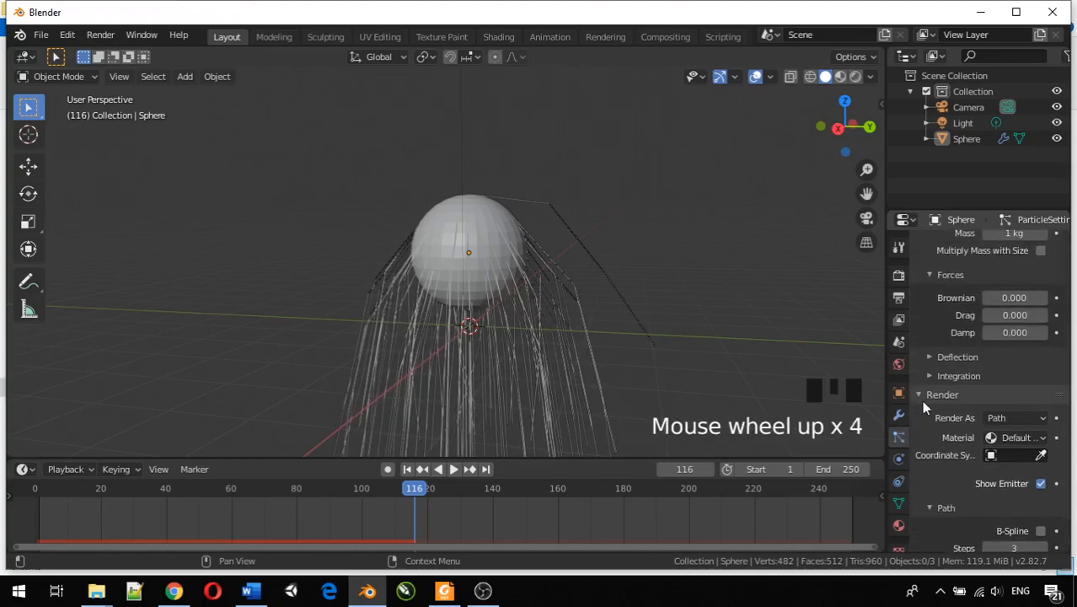
{"action": "left_click", "coordinate": [916, 396]}
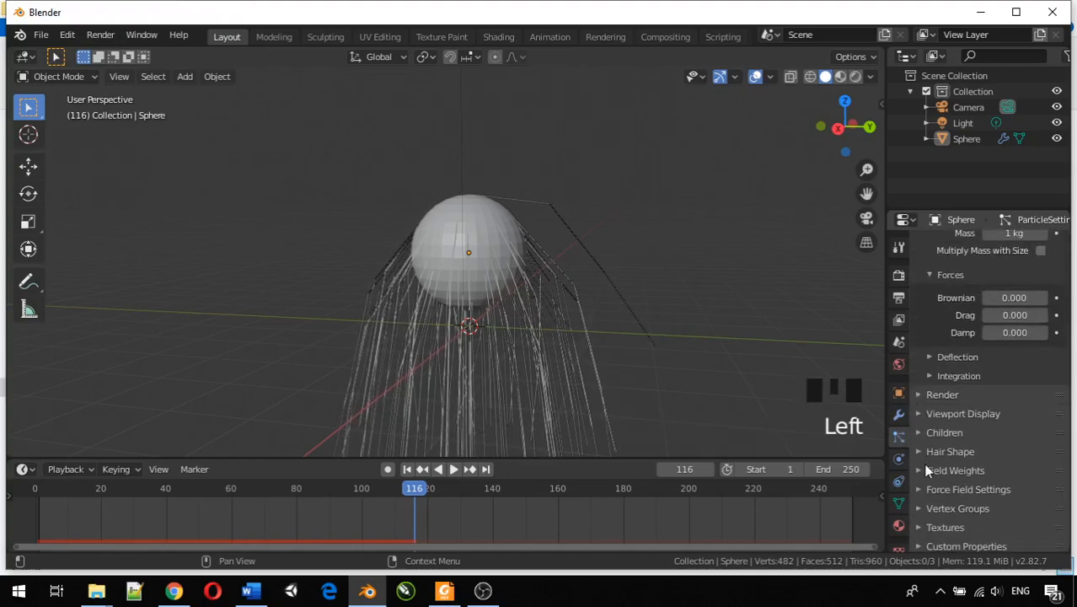
Step: Set the hair particles' Children type to Simple and inspect the denser hair around the sphere
{"action": "scroll", "coordinate": [923, 463], "scroll_direction": "down", "scroll_amount": 3}
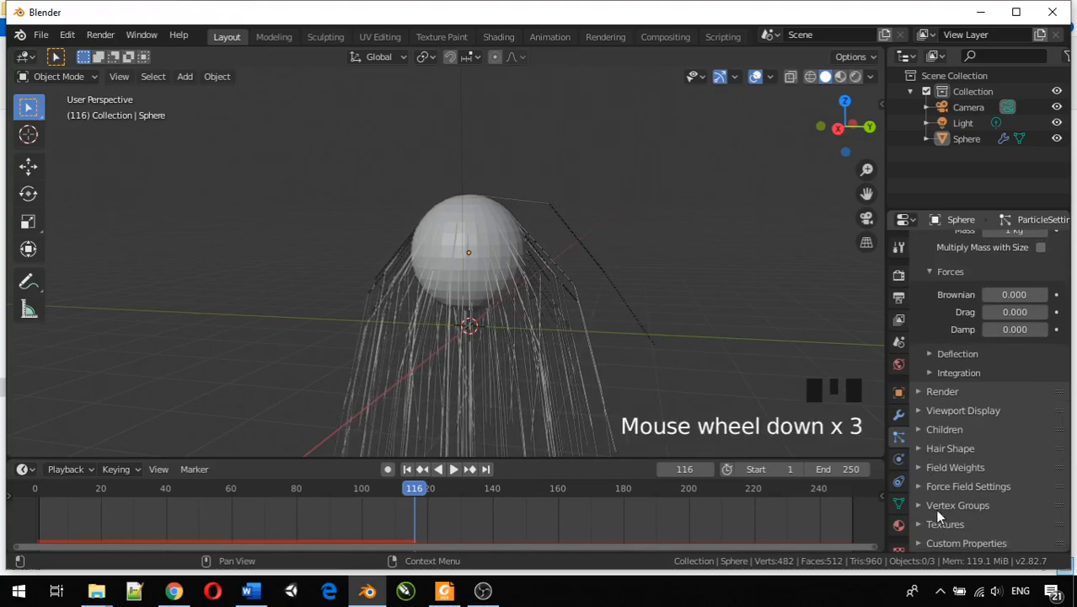
{"action": "left_click", "coordinate": [920, 429]}
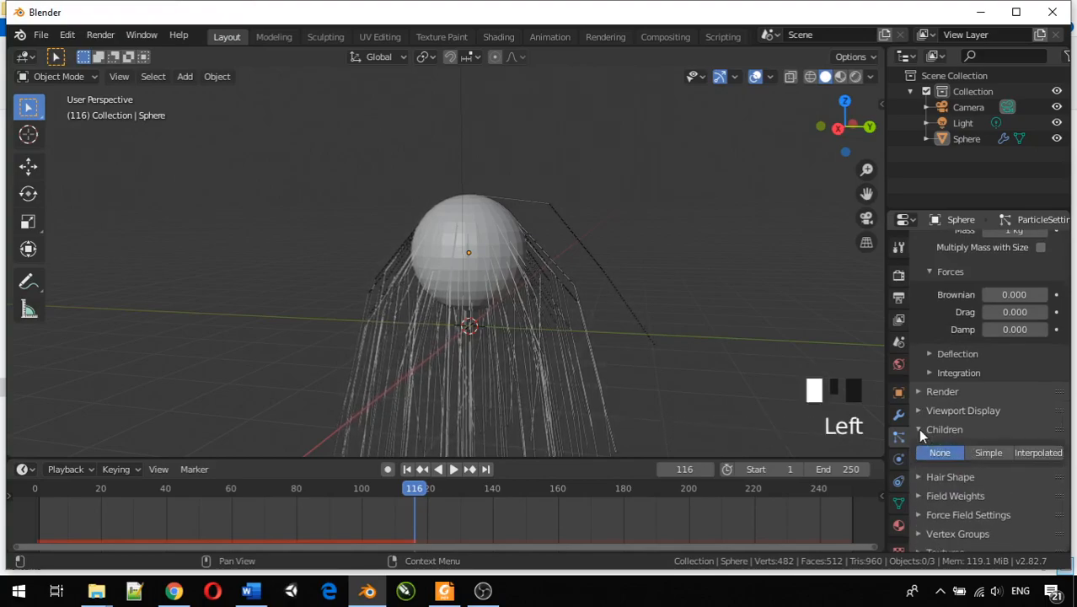
{"action": "scroll", "coordinate": [924, 428], "scroll_direction": "down", "scroll_amount": 2}
{"action": "scroll", "coordinate": [925, 428], "scroll_direction": "down", "scroll_amount": 2}
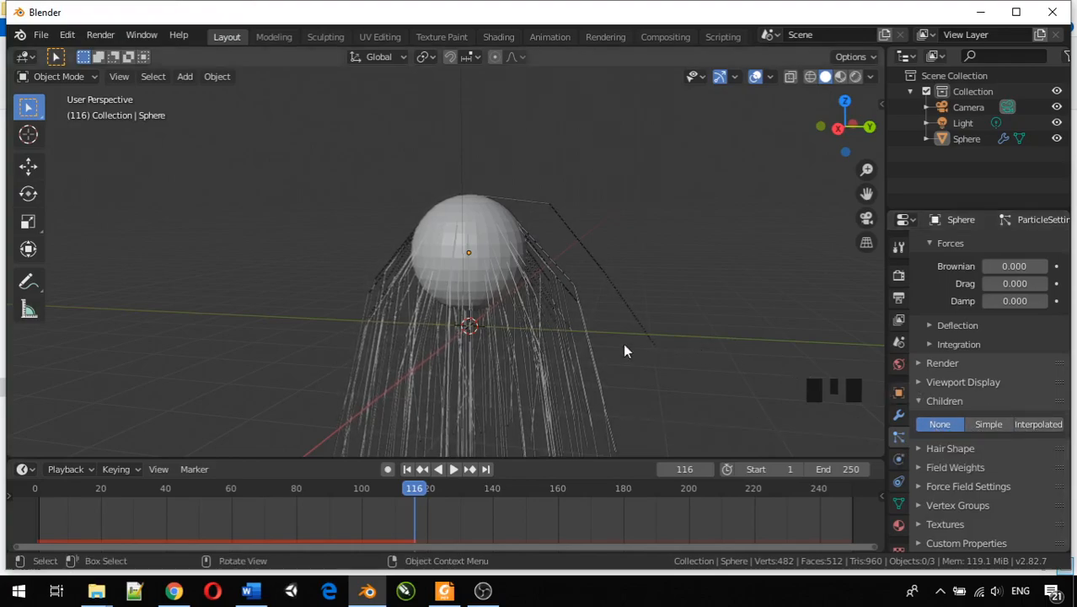
{"action": "left_click", "coordinate": [976, 426]}
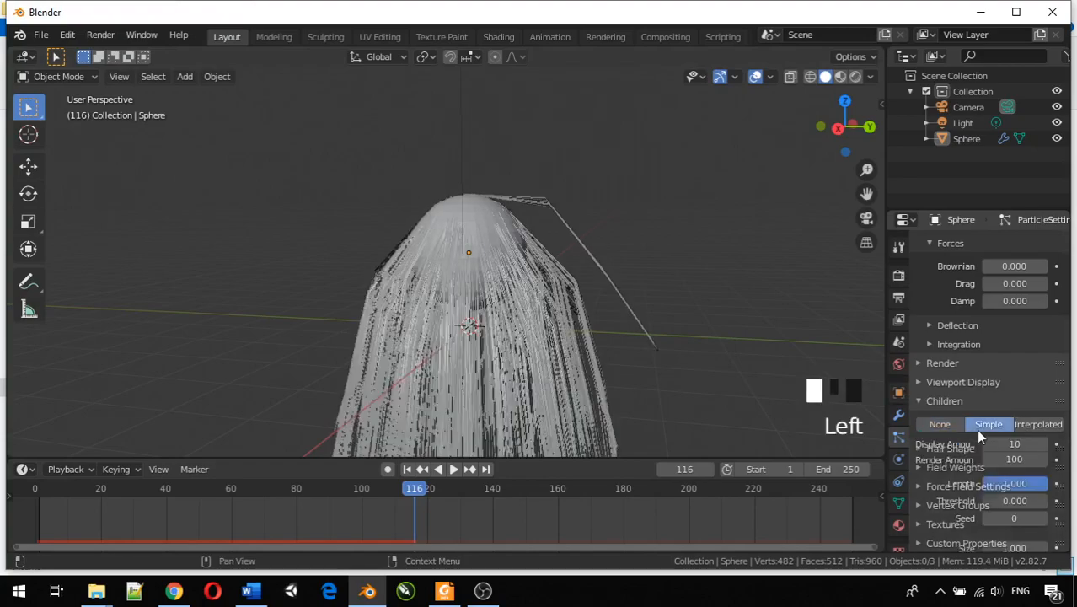
{"action": "middle_click_drag", "start_coordinate": [520, 321], "coordinate": [467, 390]}
{"action": "scroll", "coordinate": [463, 274], "scroll_direction": "up", "scroll_amount": 3}
{"action": "middle_click_drag", "start_coordinate": [500, 238], "coordinate": [567, 141]}
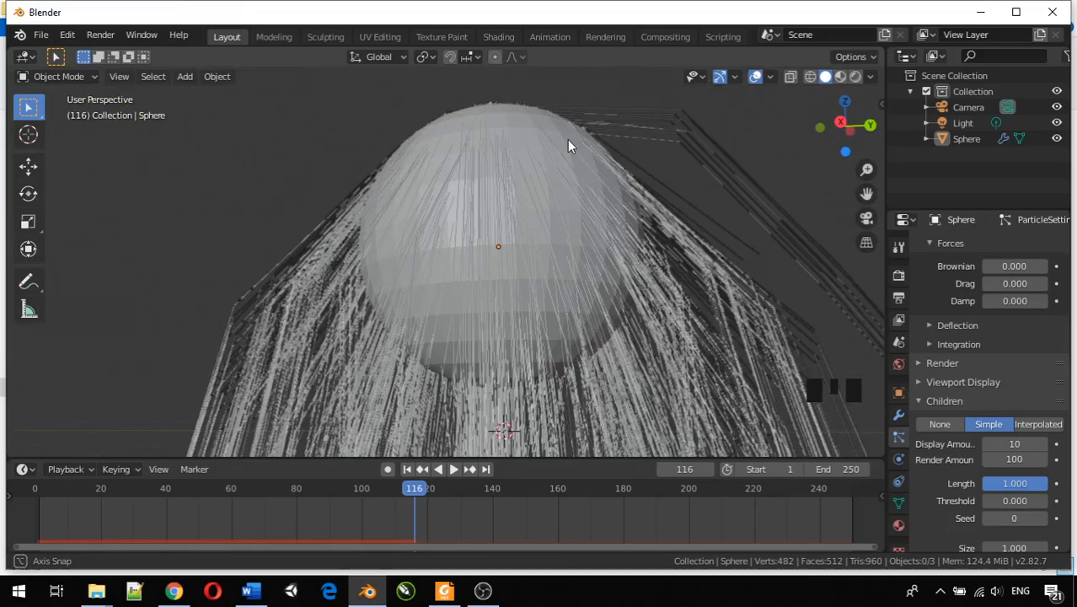
{"action": "middle_click_drag", "start_coordinate": [567, 140], "coordinate": [540, 218]}
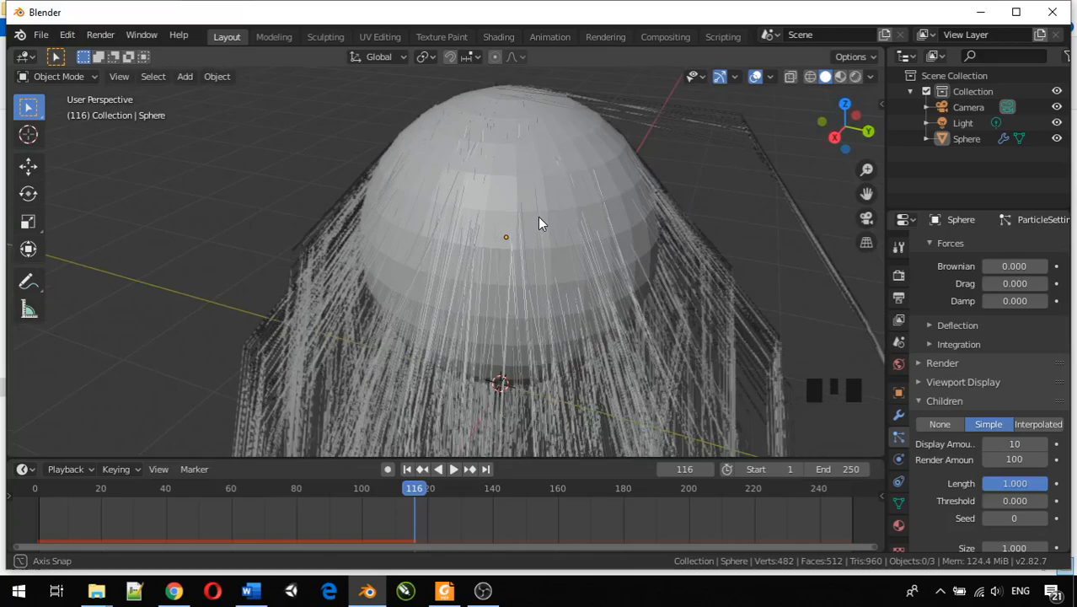
Step: Review the particle system's emission, physics and Children settings against the hair on the sphere
{"action": "middle_click_drag", "start_coordinate": [540, 223], "coordinate": [589, 193]}
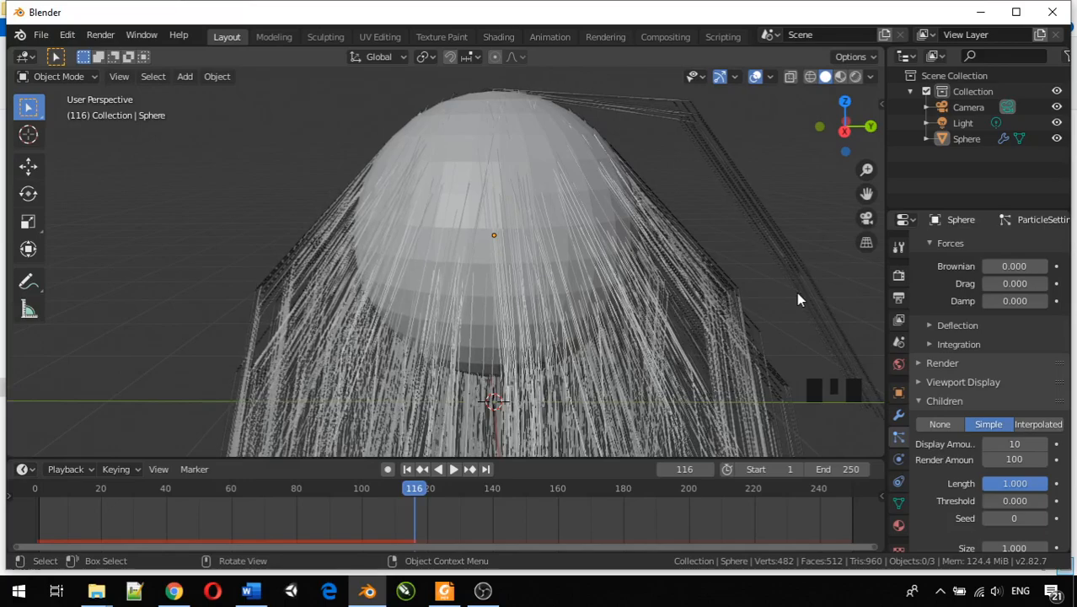
{"action": "scroll", "coordinate": [984, 331], "scroll_direction": "up", "scroll_amount": 5}
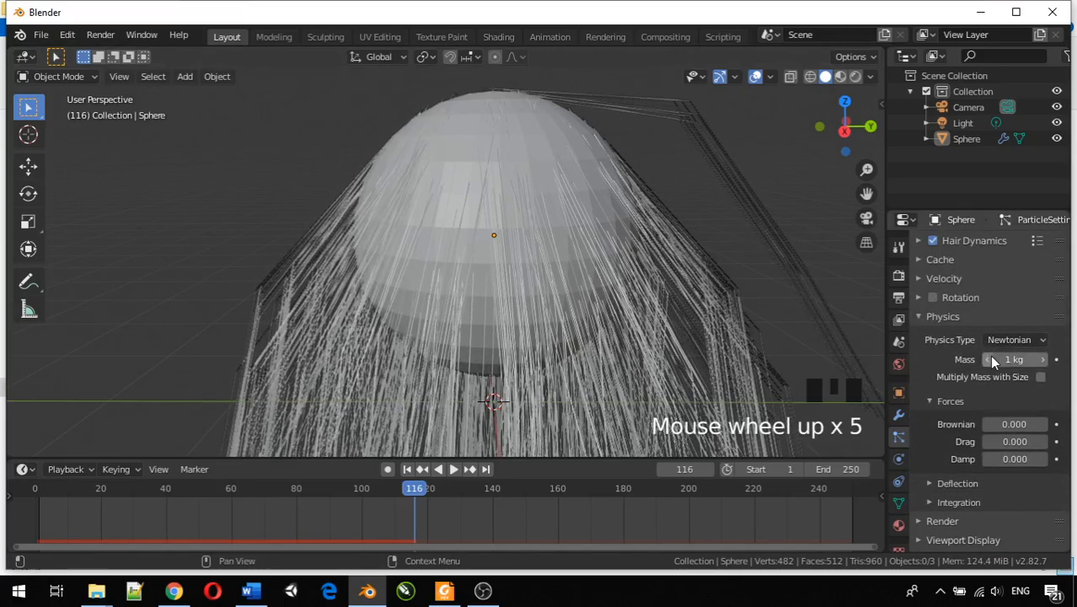
{"action": "scroll", "coordinate": [992, 357], "scroll_direction": "up", "scroll_amount": 5}
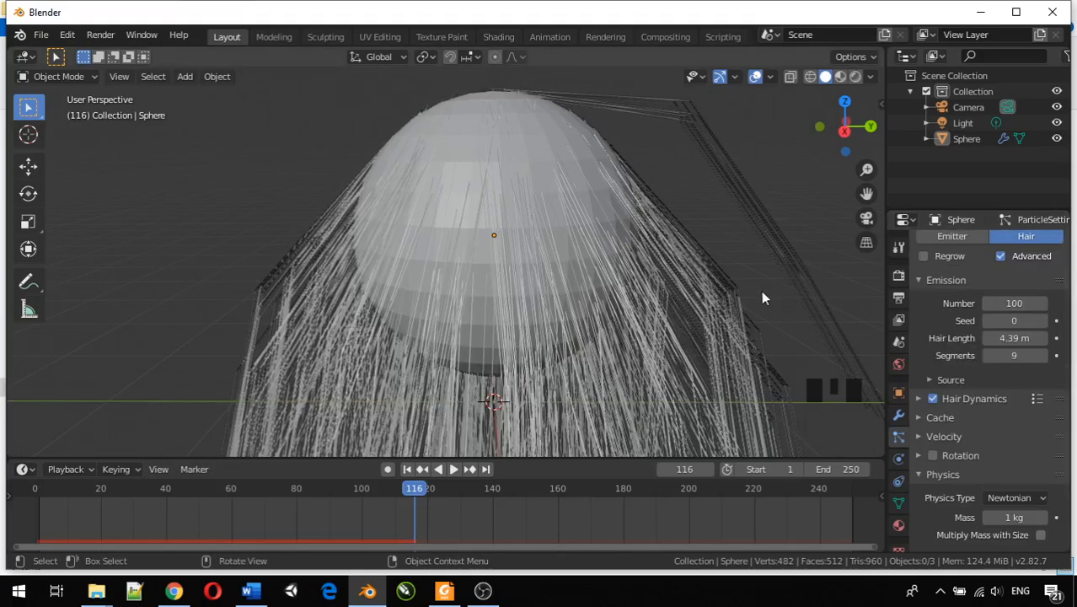
{"action": "scroll", "coordinate": [736, 289], "scroll_direction": "down", "scroll_amount": 8}
{"action": "scroll", "coordinate": [541, 308], "scroll_direction": "up", "scroll_amount": 4}
{"action": "scroll", "coordinate": [541, 307], "scroll_direction": "up", "scroll_amount": 1}
{"action": "middle_click_drag", "start_coordinate": [506, 329], "coordinate": [583, 313]}
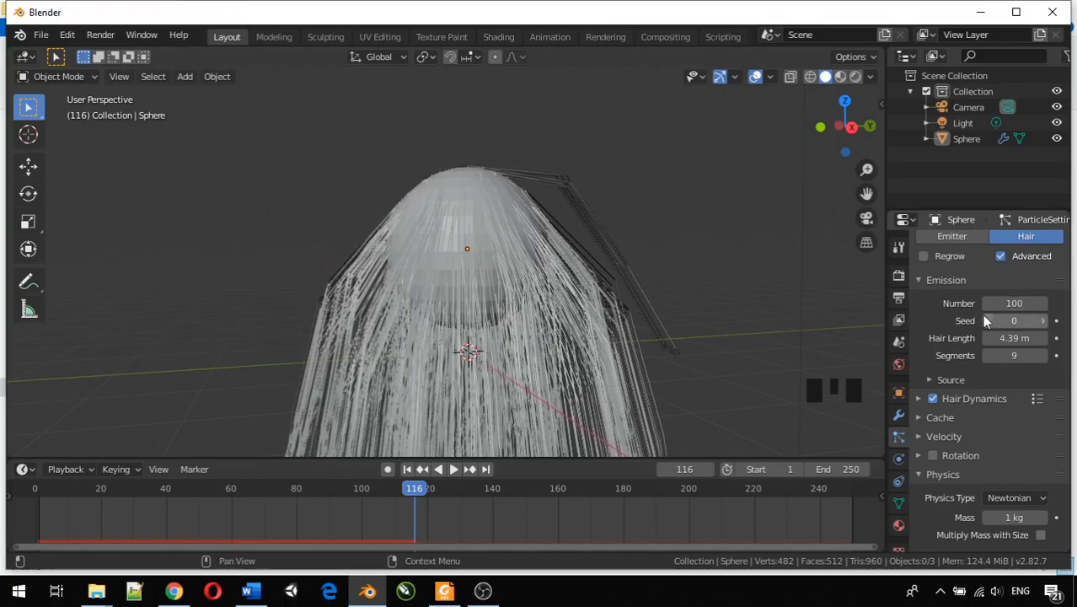
{"action": "scroll", "coordinate": [978, 320], "scroll_direction": "down", "scroll_amount": 13}
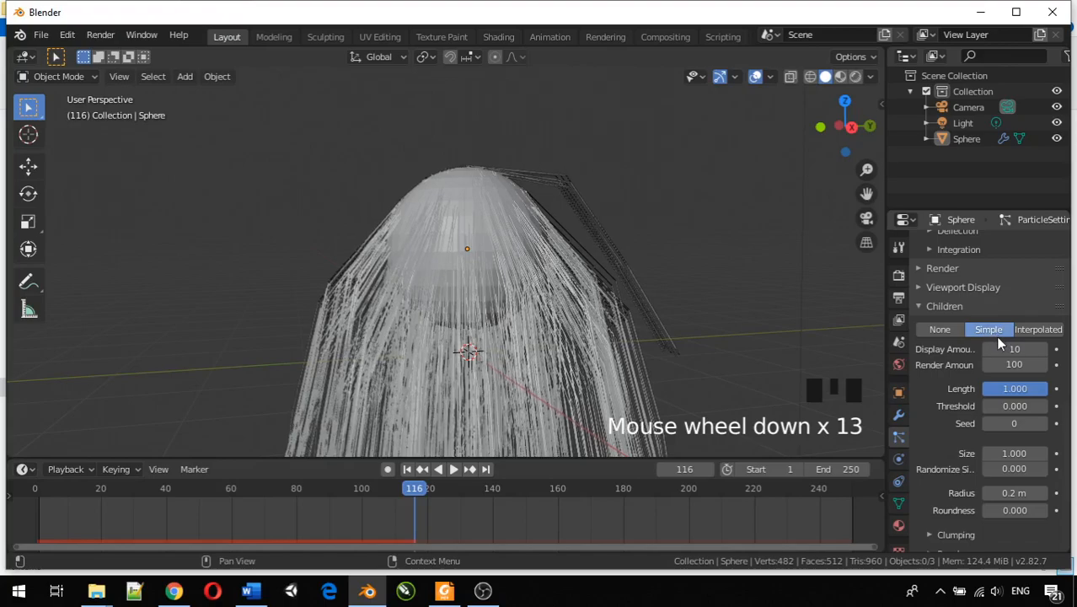
Step: Inspect the Simple children hair from above, from the side and close up at the strand tips
{"action": "middle_click_drag", "start_coordinate": [725, 295], "coordinate": [517, 282]}
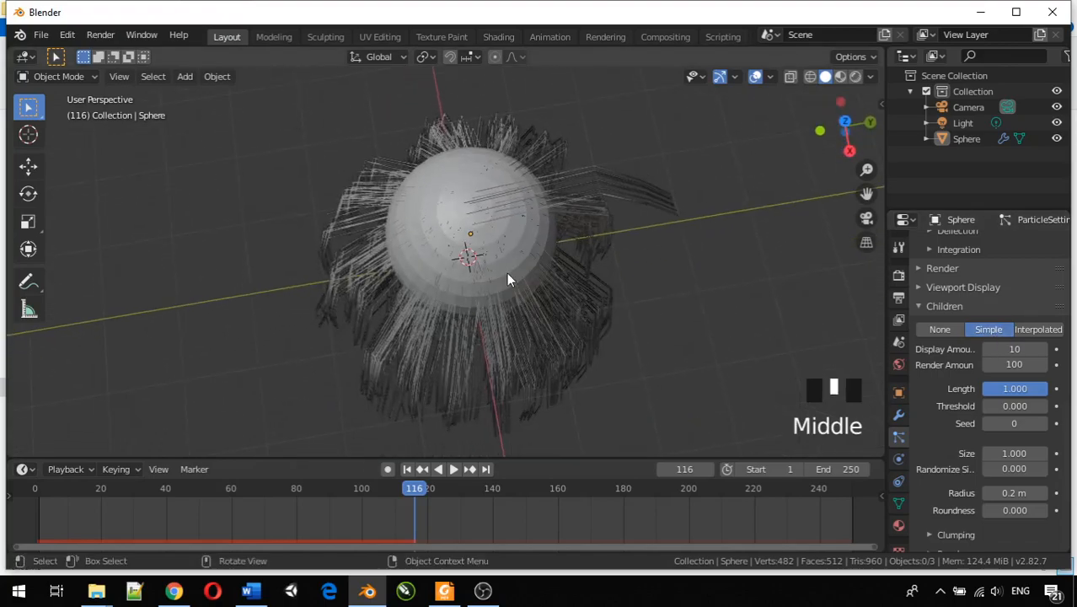
{"action": "scroll", "coordinate": [518, 289], "scroll_direction": "up", "scroll_amount": 4}
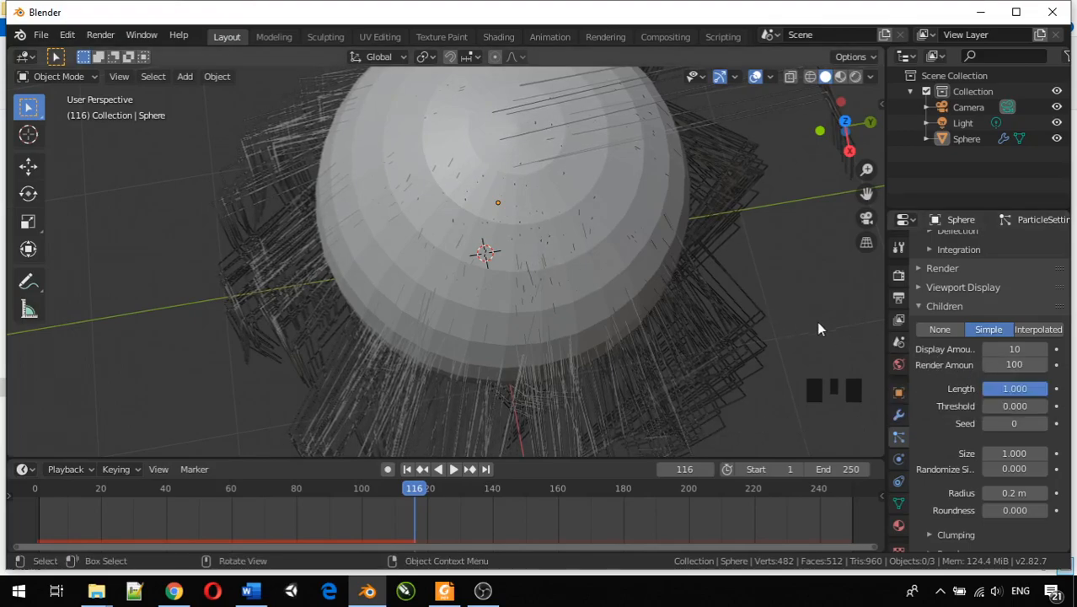
{"action": "scroll", "coordinate": [826, 329], "scroll_direction": "down", "scroll_amount": 2}
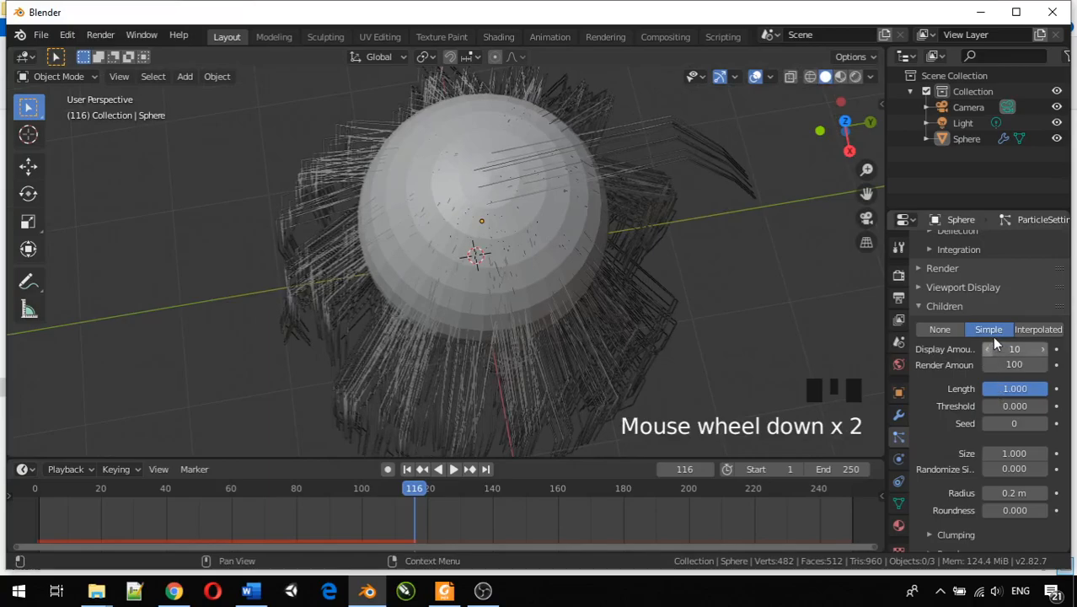
{"action": "middle_click_drag", "start_coordinate": [717, 342], "coordinate": [645, 270]}
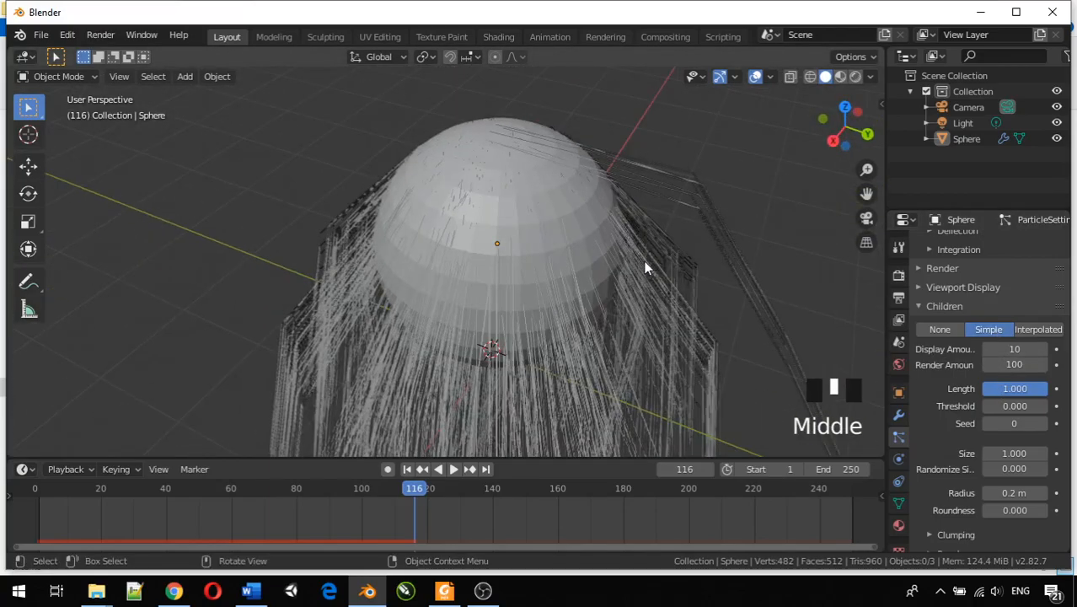
{"action": "scroll", "coordinate": [685, 320], "scroll_direction": "down", "scroll_amount": 3}
{"action": "middle_click_drag", "start_coordinate": [684, 321], "coordinate": [714, 279]}
{"action": "scroll", "coordinate": [718, 328], "scroll_direction": "down", "scroll_amount": 2}
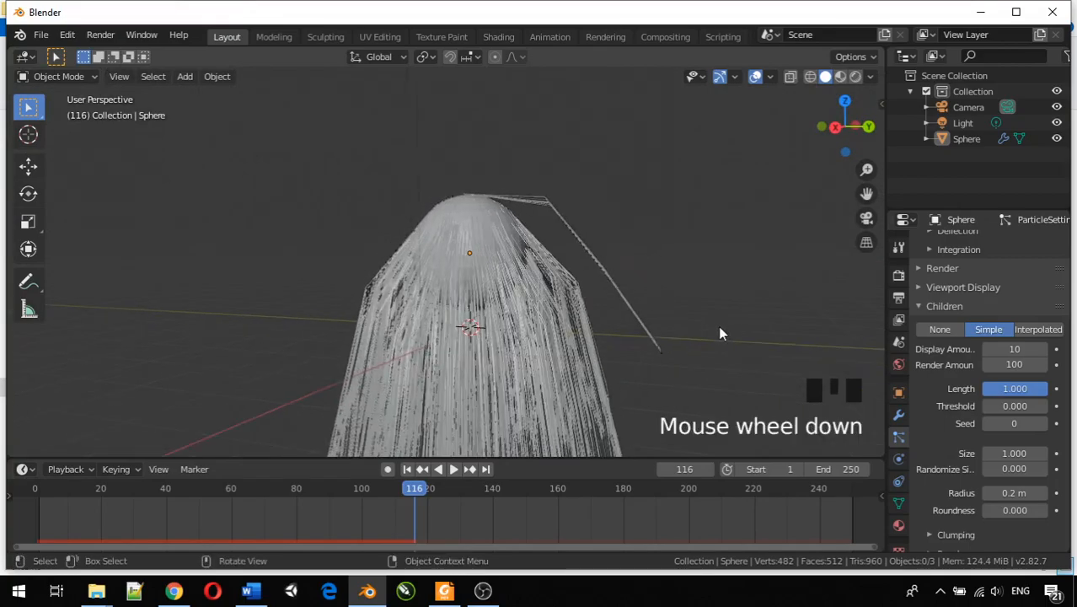
{"action": "middle_click_drag", "start_coordinate": [704, 364], "coordinate": [398, 180], "text": "shift"}
{"action": "scroll", "coordinate": [357, 388], "scroll_direction": "up", "scroll_amount": 2}
{"action": "scroll", "coordinate": [282, 435], "scroll_direction": "up", "scroll_amount": 8}
{"action": "scroll", "coordinate": [312, 412], "scroll_direction": "up", "scroll_amount": 7}
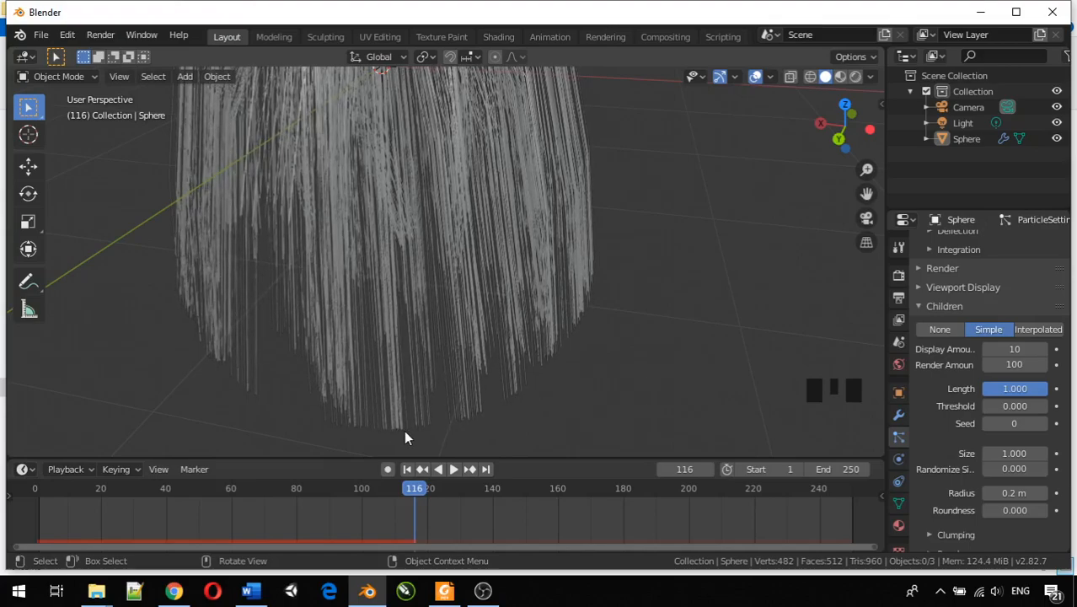
Step: Set the hair particles' Children type to Interpolated and inspect the lower ends of the strands
{"action": "left_click", "coordinate": [1035, 331]}
{"action": "middle_click_drag", "start_coordinate": [471, 335], "coordinate": [634, 107]}
{"action": "scroll", "coordinate": [443, 332], "scroll_direction": "down", "scroll_amount": 2}
{"action": "scroll", "coordinate": [573, 386], "scroll_direction": "up", "scroll_amount": 14}
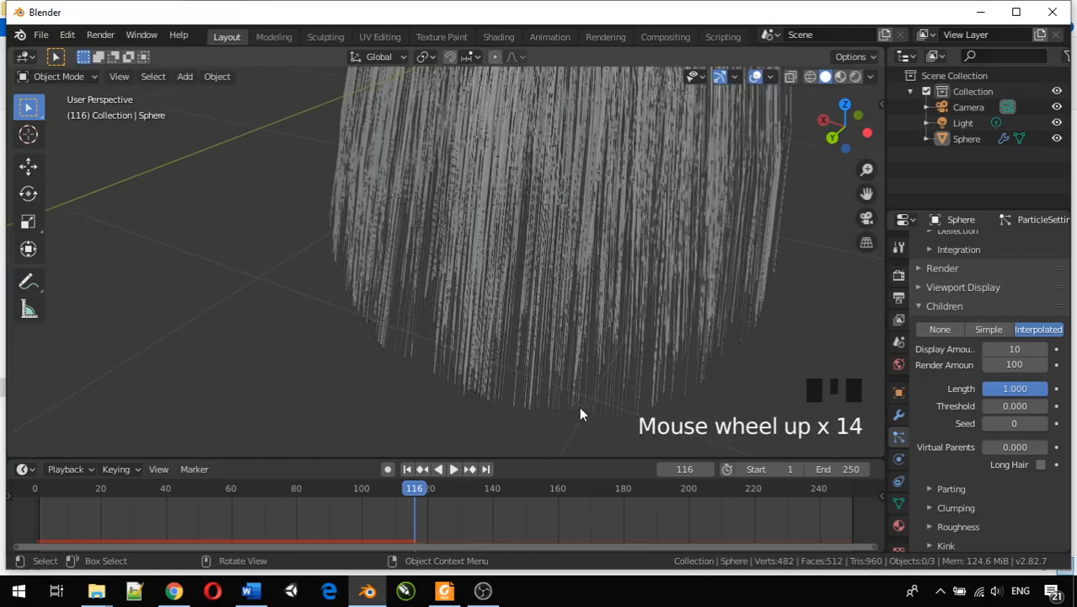
{"action": "mouse_move", "coordinate": [697, 450]}
{"action": "middle_mouse_down"}
{"action": "mouse_move", "coordinate": [796, 340]}
{"action": "mouse_move", "coordinate": [691, 381]}
{"action": "mouse_move", "coordinate": [676, 407]}
{"action": "mouse_move", "coordinate": [691, 443]}
{"action": "middle_mouse_up"}
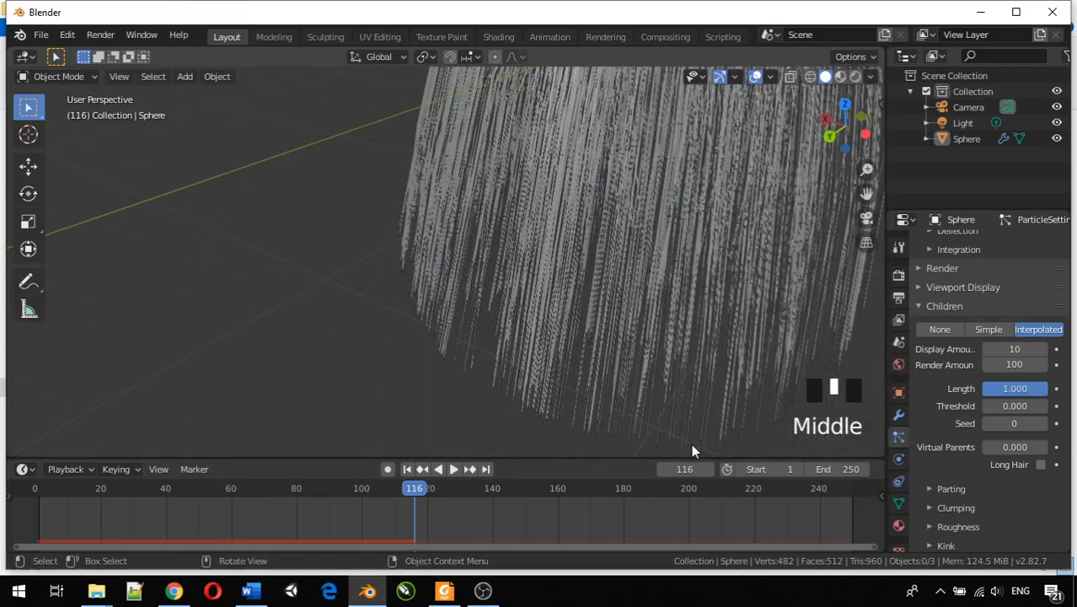
{"action": "middle_click_drag", "start_coordinate": [756, 332], "coordinate": [957, 333]}
Step: Compare the Simple and Interpolated Children types by switching between them several times, ending on Interpolated
{"action": "left_click", "coordinate": [978, 329]}
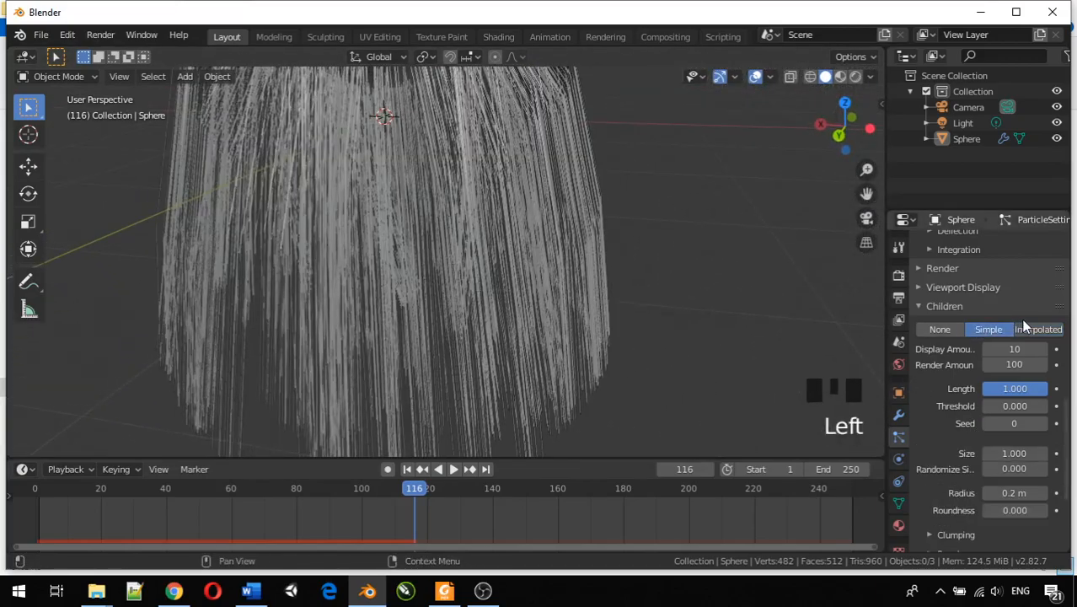
{"action": "left_click", "coordinate": [1022, 329]}
{"action": "left_click", "coordinate": [990, 330]}
{"action": "left_click", "coordinate": [1024, 329]}
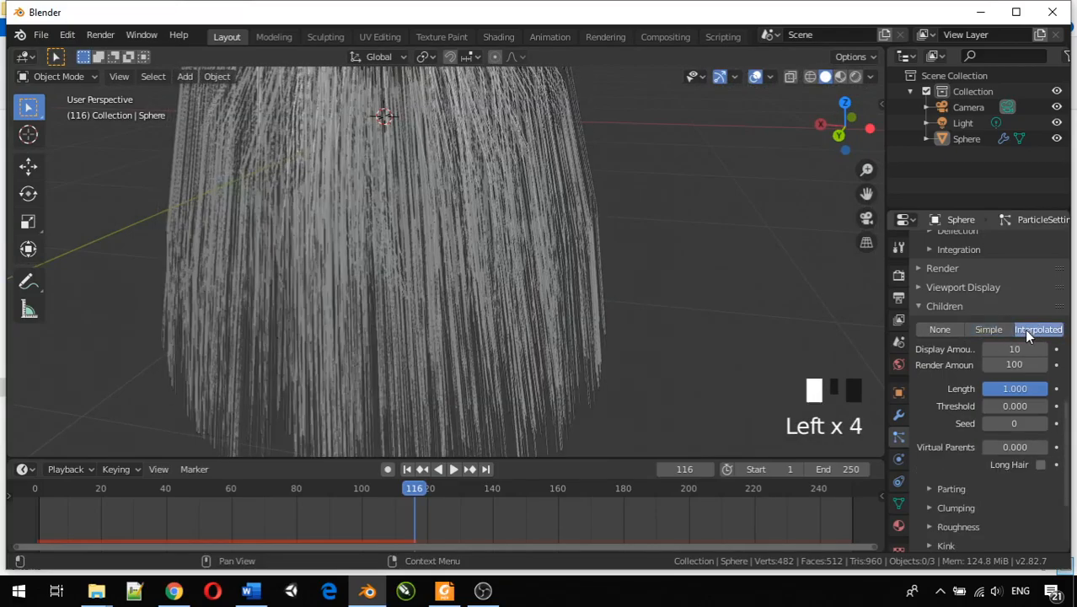
{"action": "left_click", "coordinate": [990, 330]}
{"action": "left_click", "coordinate": [1027, 329]}
{"action": "left_click", "coordinate": [995, 329]}
{"action": "left_click", "coordinate": [1030, 329]}
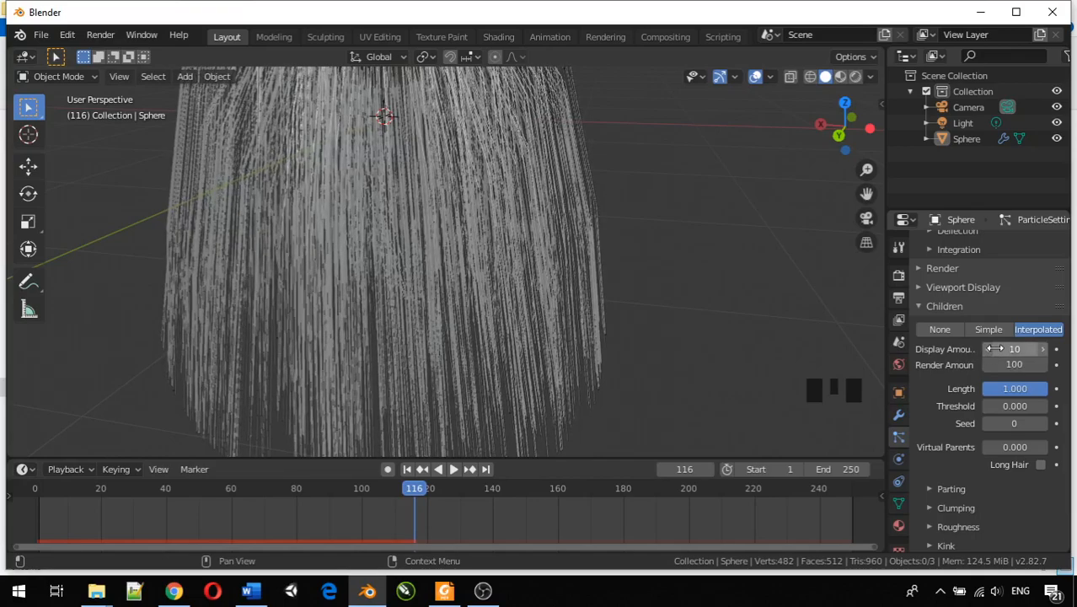
Step: Examine the overall distribution of the interpolated child hair along the length of the strands
{"action": "left_click_drag", "start_coordinate": [997, 348], "coordinate": [1017, 349]}
{"action": "middle_click", "coordinate": [705, 319]}
{"action": "scroll", "coordinate": [705, 320], "scroll_direction": "down", "scroll_amount": 2}
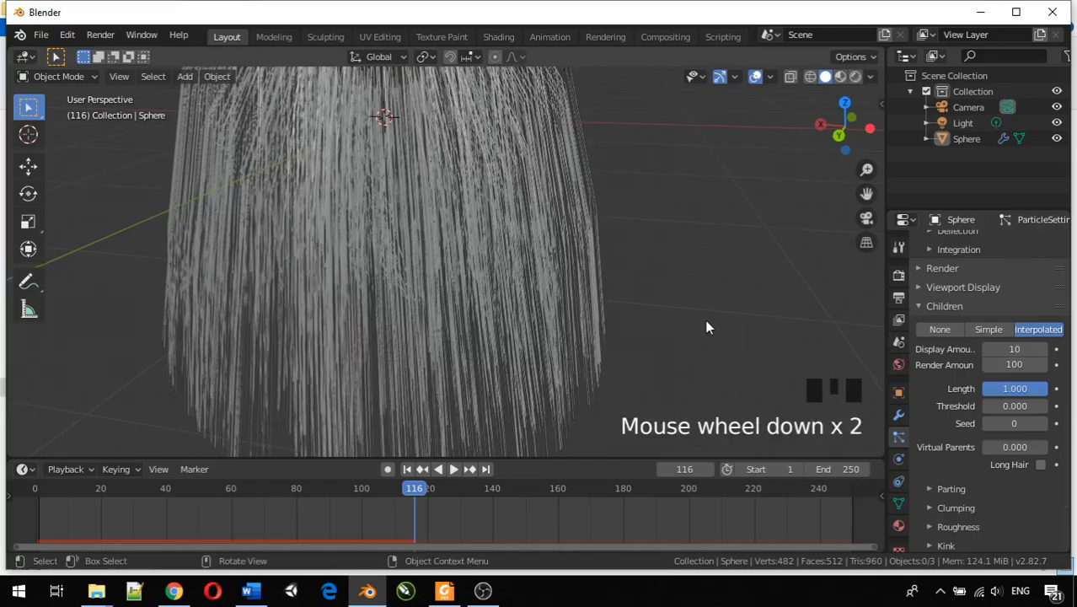
{"action": "scroll", "coordinate": [713, 322], "scroll_direction": "up", "scroll_amount": 2}
{"action": "middle_click", "coordinate": [723, 321]}
{"action": "scroll", "coordinate": [720, 320], "scroll_direction": "down", "scroll_amount": 8}
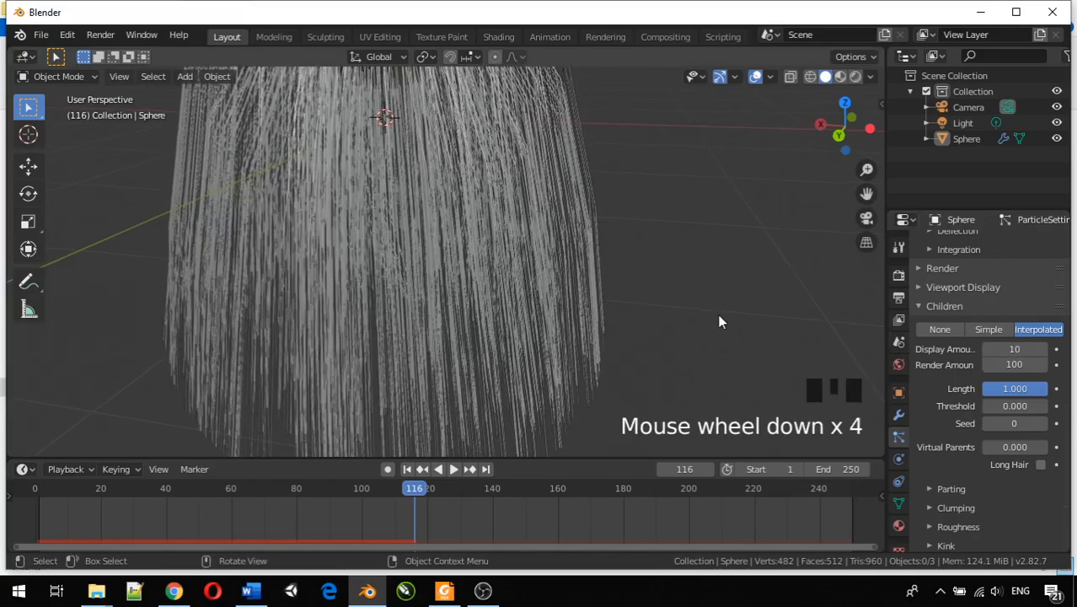
{"action": "scroll", "coordinate": [719, 321], "scroll_direction": "down", "scroll_amount": 20}
{"action": "scroll", "coordinate": [719, 321], "scroll_direction": "up", "scroll_amount": 3}
{"action": "mouse_move", "coordinate": [719, 321]}
{"action": "middle_mouse_down"}
{"action": "mouse_move", "coordinate": [618, 329]}
{"action": "mouse_move", "coordinate": [659, 311]}
{"action": "mouse_move", "coordinate": [725, 314]}
{"action": "middle_mouse_up"}
{"action": "scroll", "coordinate": [667, 310], "scroll_direction": "up", "scroll_amount": 1}
Step: Raise the children's Display Amount one by one to 39
{"action": "left_click", "coordinate": [1044, 350]}
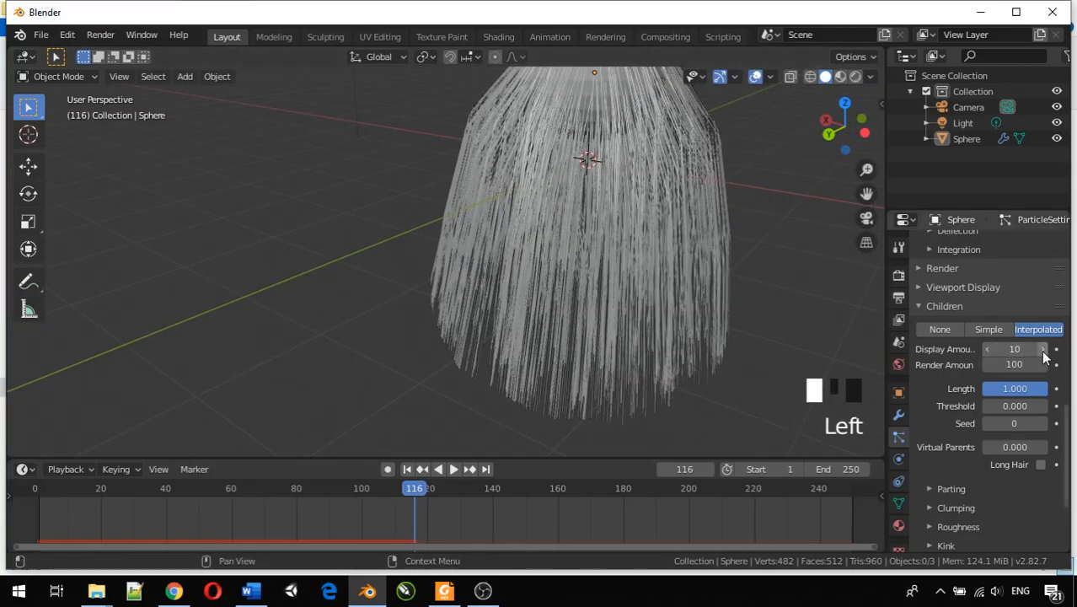
{"action": "left_click", "coordinate": [1043, 351]}
{"action": "triple_click", "coordinate": [1043, 351]}
{"action": "double_click", "coordinate": [1043, 350]}
{"action": "triple_click", "coordinate": [1043, 351]}
{"action": "double_click", "coordinate": [1044, 350]}
{"action": "double_click", "coordinate": [1043, 351]}
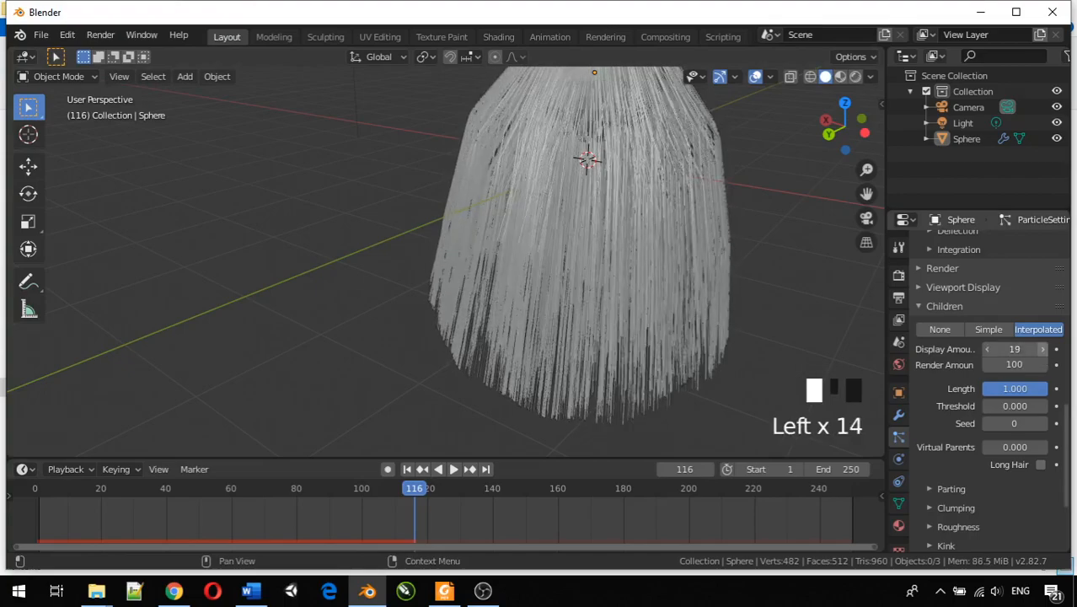
{"action": "triple_click", "coordinate": [1043, 351]}
{"action": "double_click", "coordinate": [1043, 350]}
{"action": "triple_click", "coordinate": [1044, 350]}
{"action": "double_click", "coordinate": [1044, 351]}
{"action": "double_click", "coordinate": [1043, 350]}
{"action": "triple_click", "coordinate": [1043, 351]}
{"action": "triple_click", "coordinate": [1044, 351]}
{"action": "double_click", "coordinate": [1044, 351]}
{"action": "double_click", "coordinate": [1043, 351]}
{"action": "double_click", "coordinate": [1044, 350]}
{"action": "triple_click", "coordinate": [1043, 350]}
{"action": "triple_click", "coordinate": [1044, 351]}
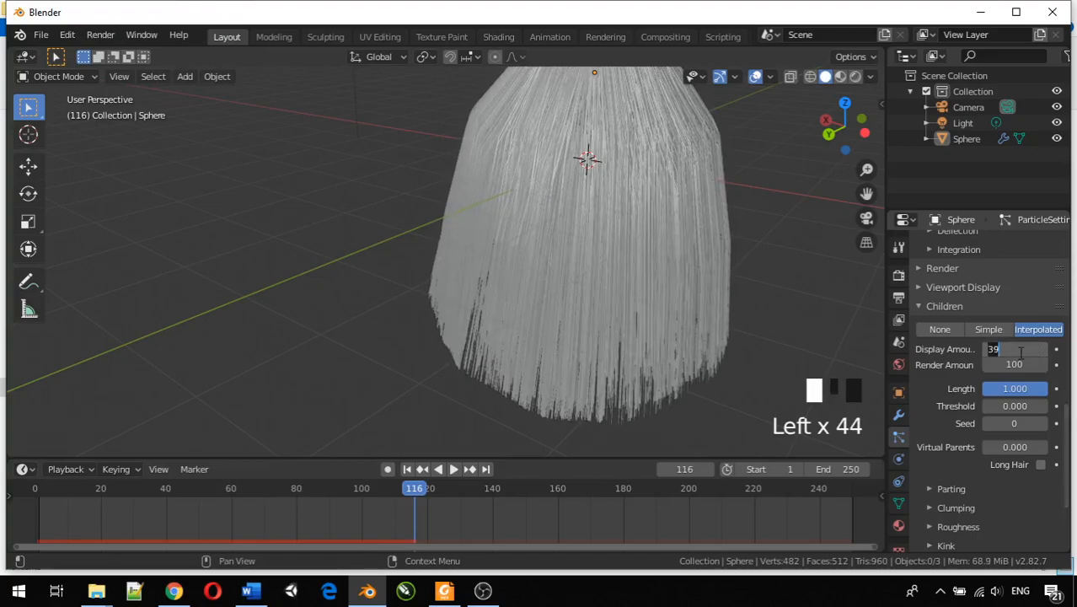
Step: Set the children's Display Amount to 100 and view the denser hair up to the top of the sphere
{"action": "type", "text": "100"}
{"action": "key", "text": "Return"}
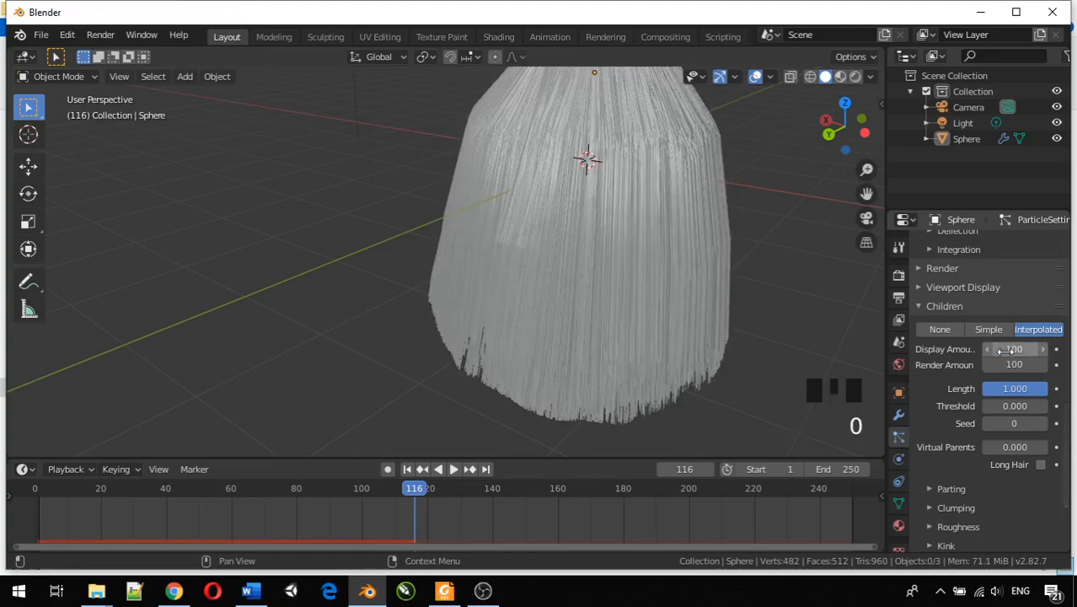
{"action": "middle_click_drag", "start_coordinate": [801, 261], "coordinate": [731, 226]}
Step: Review the emission Number alongside the children's Display Amount, and look over the remaining Children subsections
{"action": "scroll", "coordinate": [1033, 245], "scroll_direction": "up", "scroll_amount": 11}
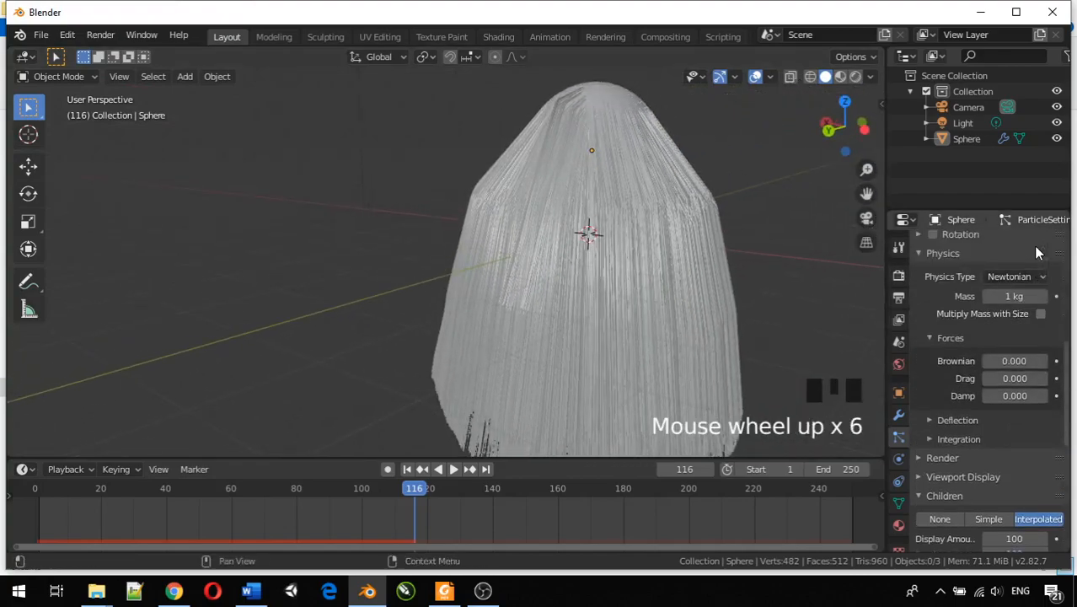
{"action": "scroll", "coordinate": [1038, 249], "scroll_direction": "up", "scroll_amount": 5}
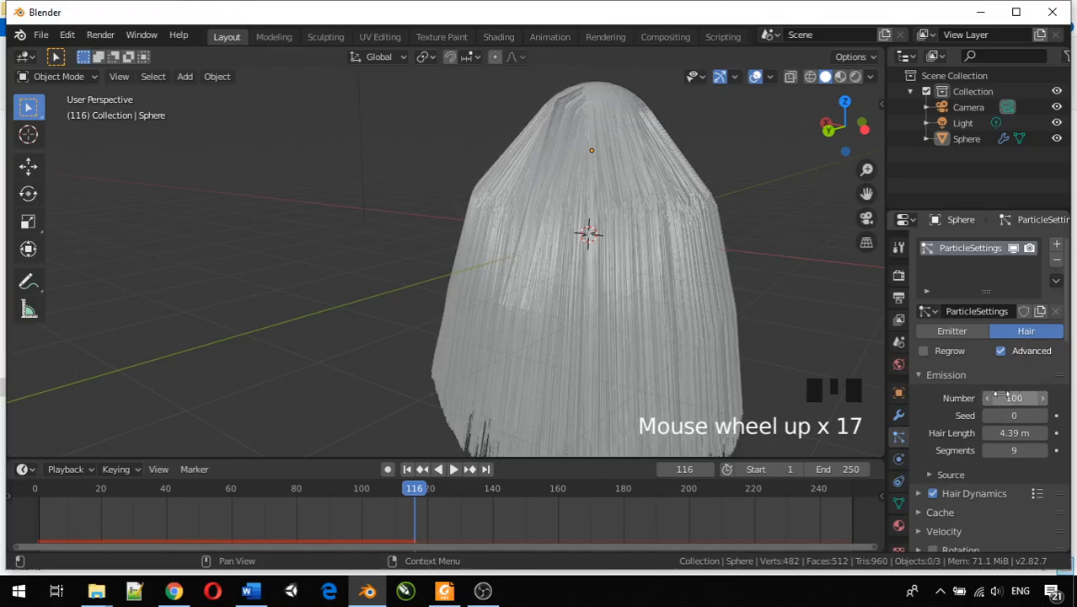
{"action": "scroll", "coordinate": [985, 399], "scroll_direction": "down", "scroll_amount": 7}
{"action": "scroll", "coordinate": [985, 399], "scroll_direction": "down", "scroll_amount": 8}
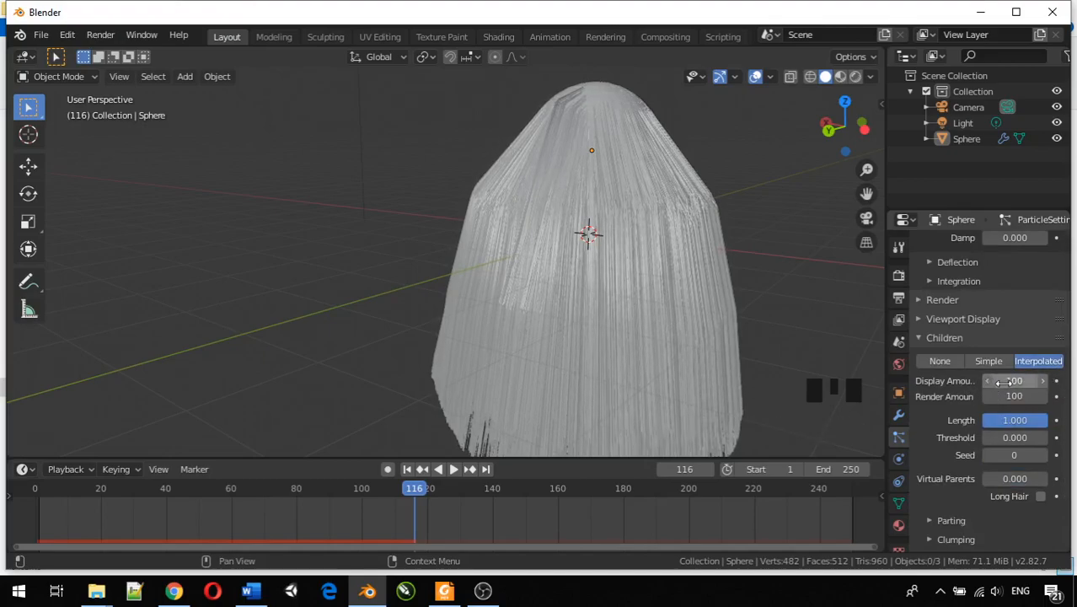
{"action": "mouse_move", "coordinate": [541, 290]}
{"action": "middle_mouse_down"}
{"action": "mouse_move", "coordinate": [578, 269]}
{"action": "mouse_move", "coordinate": [602, 295]}
{"action": "mouse_move", "coordinate": [572, 314]}
{"action": "mouse_move", "coordinate": [545, 302]}
{"action": "middle_mouse_up"}
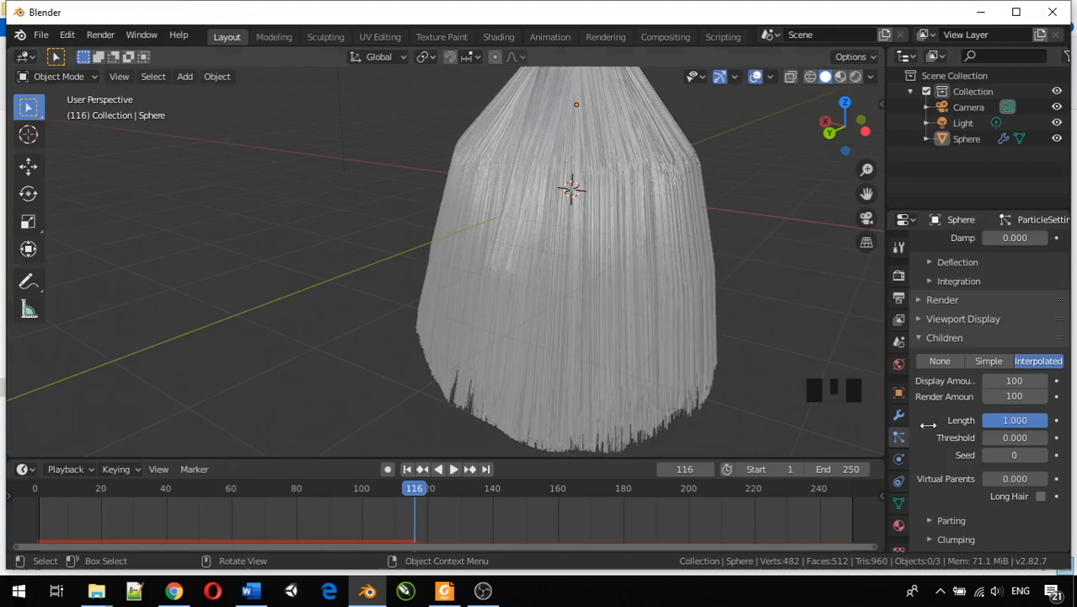
{"action": "scroll", "coordinate": [954, 447], "scroll_direction": "down", "scroll_amount": 3}
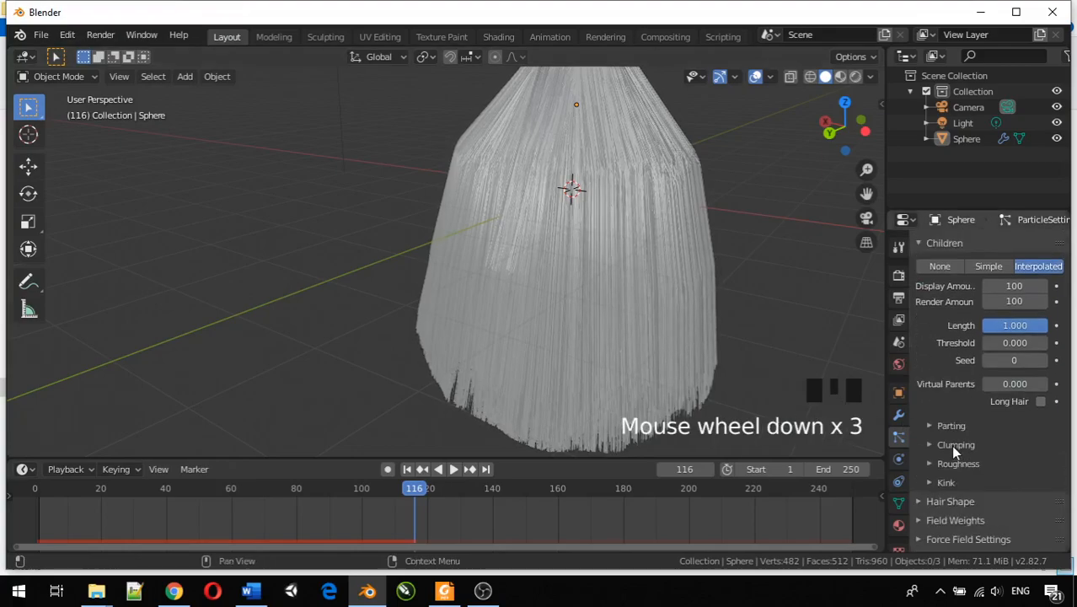
Step: Reduce the children's Display Amount to 30 and then to 20, and inspect the whole hair
{"action": "left_click", "coordinate": [1022, 285]}
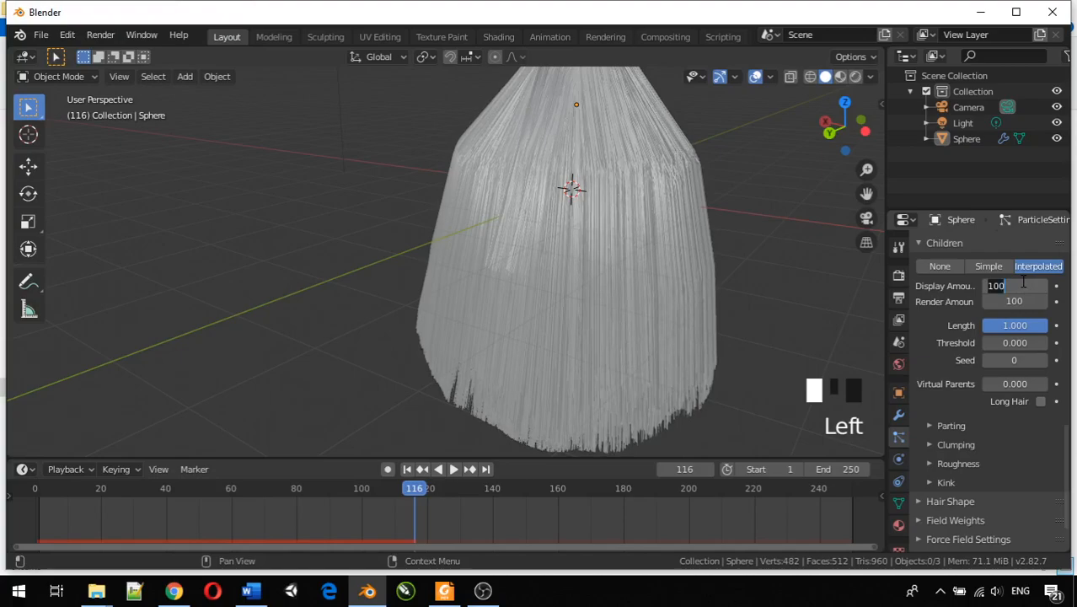
{"action": "key", "text": "Return"}
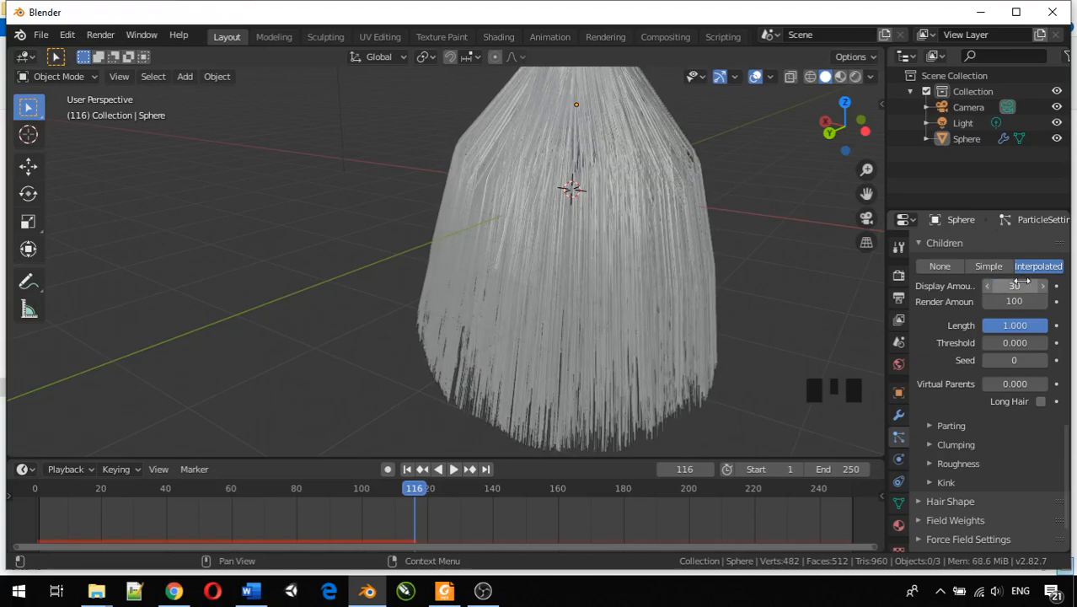
{"action": "left_click", "coordinate": [1020, 286]}
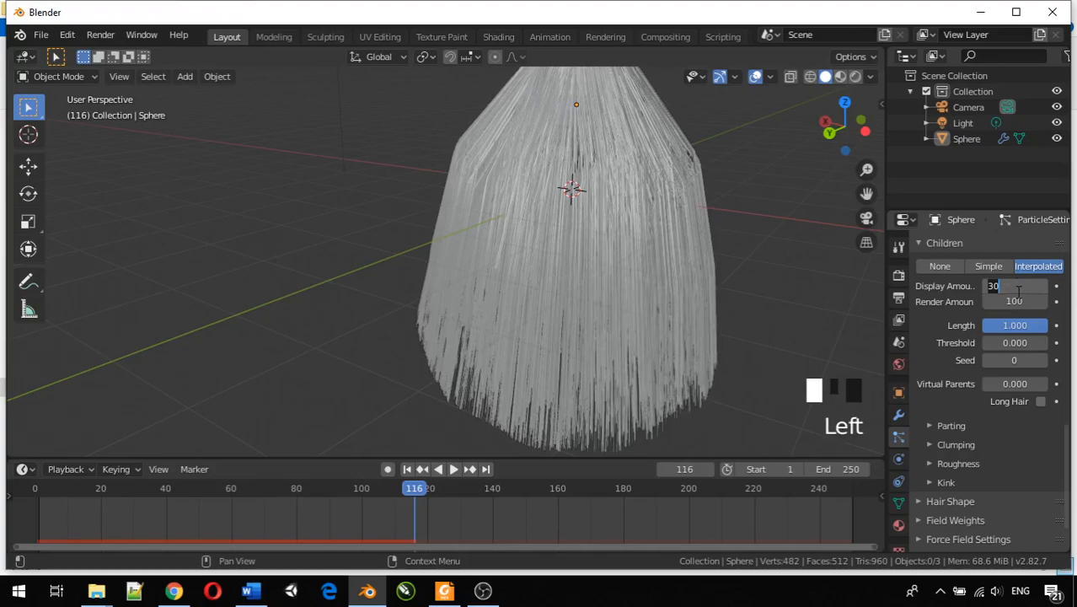
{"action": "type", "text": "20"}
{"action": "key", "text": "Return"}
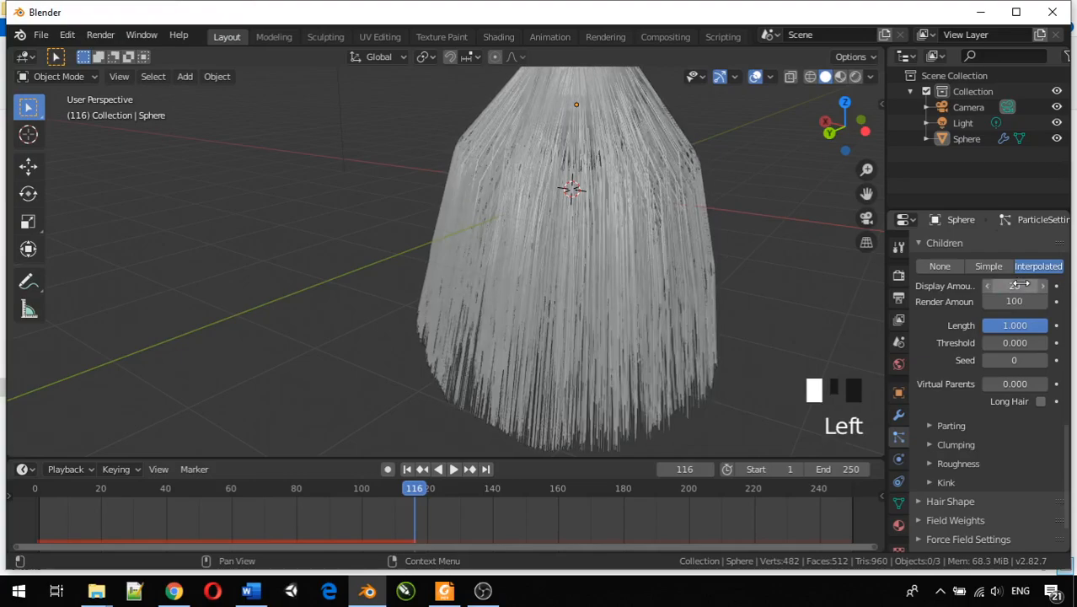
{"action": "middle_click_drag", "start_coordinate": [860, 261], "coordinate": [680, 269]}
{"action": "scroll", "coordinate": [680, 274], "scroll_direction": "down", "scroll_amount": 2}
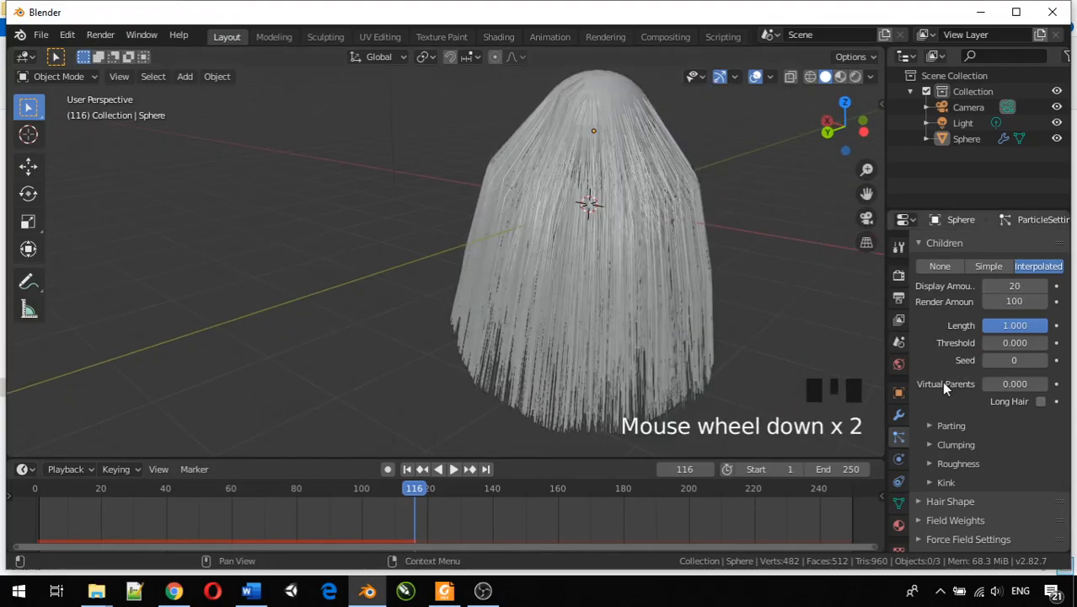
Step: Look back through the physics and emission settings, and briefly expand the Velocity section
{"action": "scroll", "coordinate": [944, 381], "scroll_direction": "up", "scroll_amount": 6}
{"action": "scroll", "coordinate": [944, 386], "scroll_direction": "up", "scroll_amount": 6}
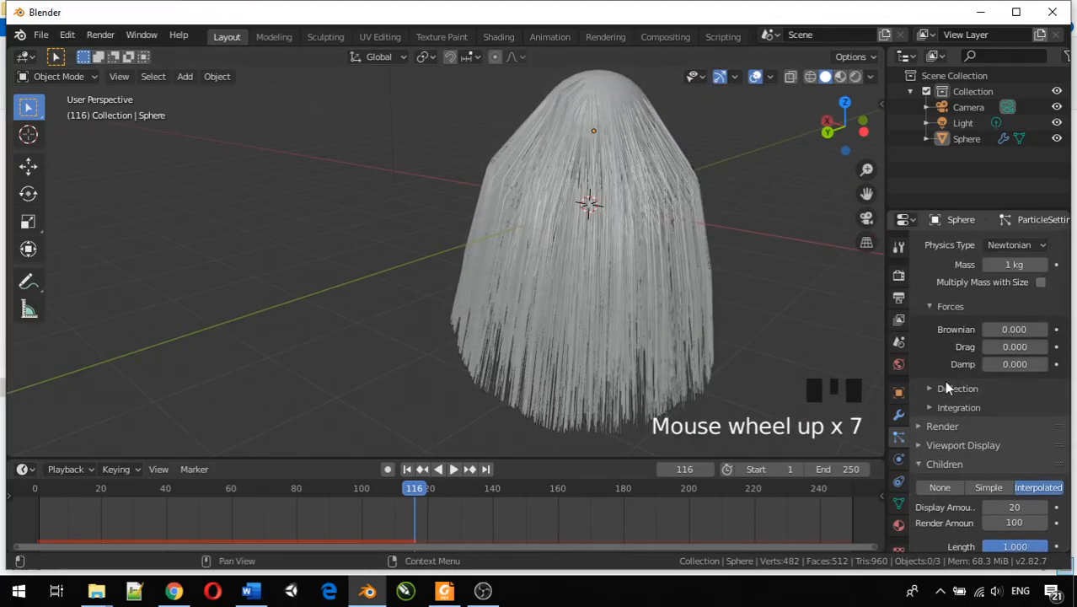
{"action": "scroll", "coordinate": [945, 386], "scroll_direction": "up", "scroll_amount": 1}
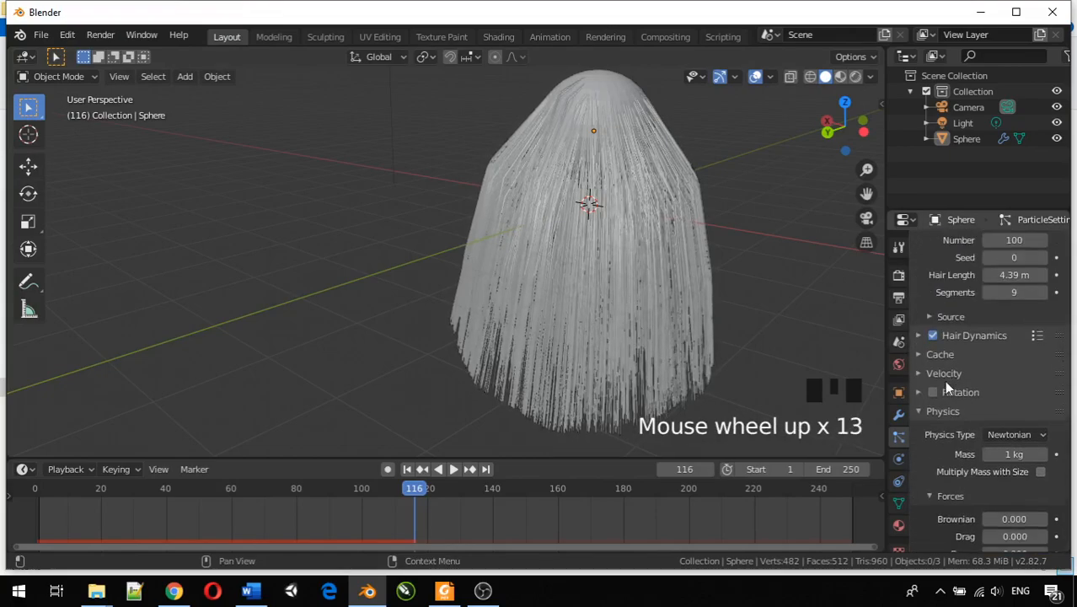
{"action": "left_click", "coordinate": [920, 374]}
{"action": "left_click", "coordinate": [920, 374]}
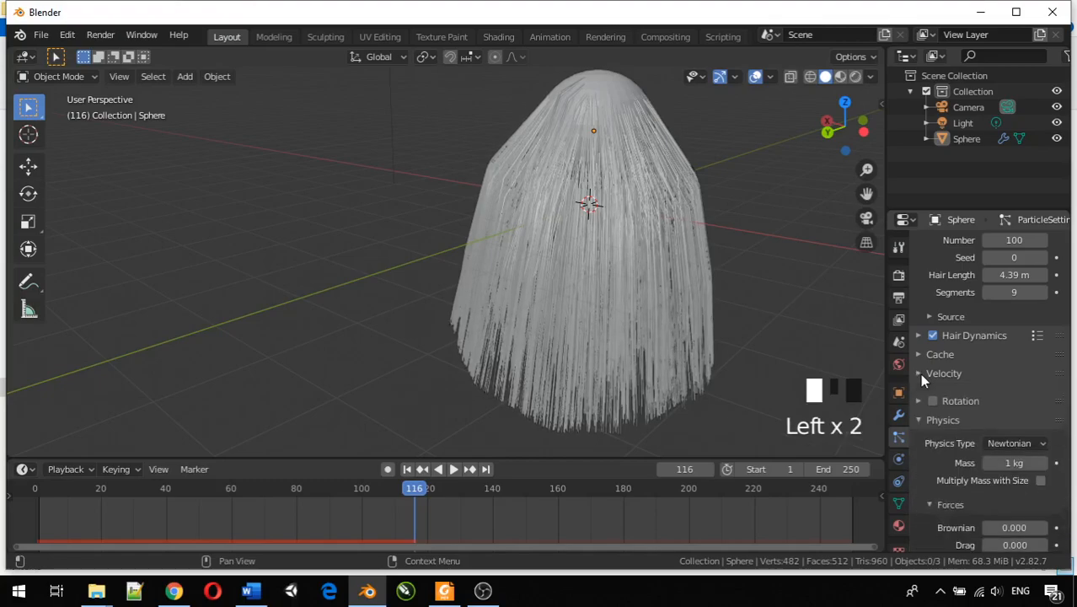
Step: Expand the Hair Dynamics Structure settings and raise the hair's bending Stiffness to 20.2
{"action": "scroll", "coordinate": [922, 346], "scroll_direction": "up", "scroll_amount": 2}
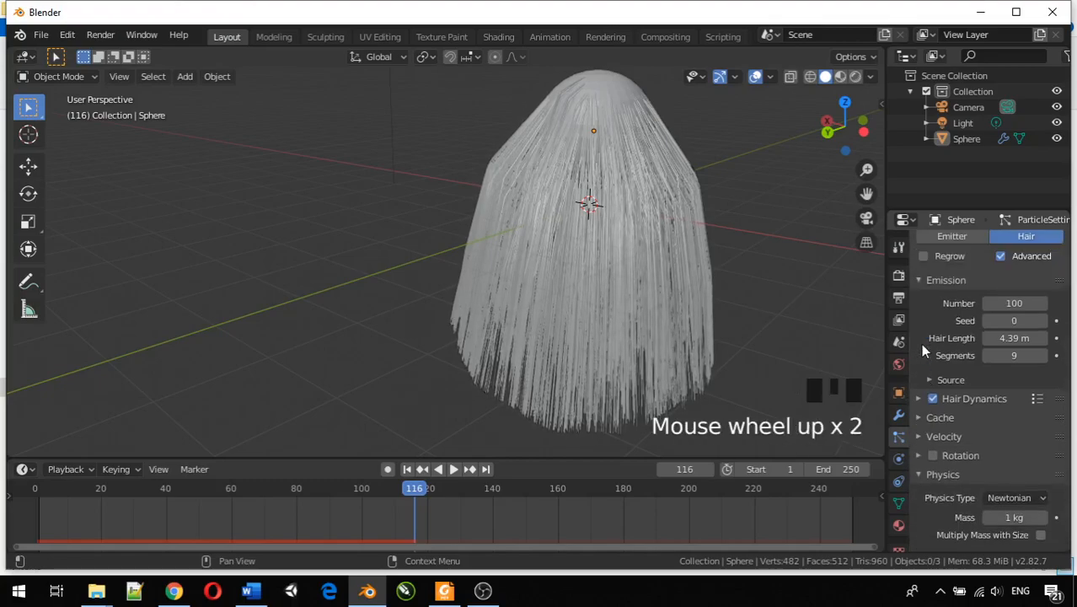
{"action": "left_click", "coordinate": [917, 398]}
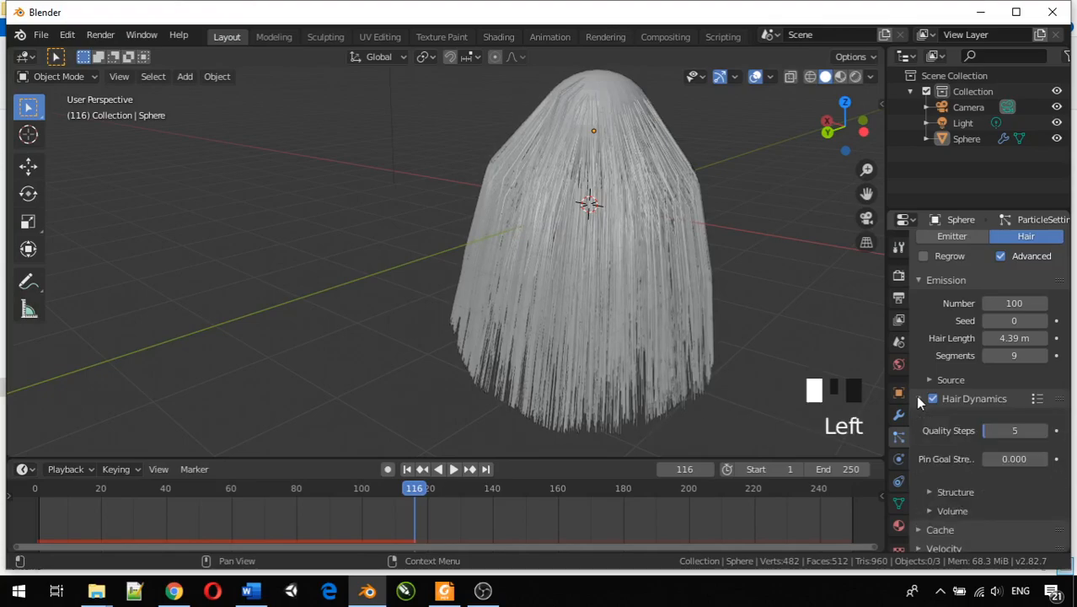
{"action": "left_click", "coordinate": [931, 491]}
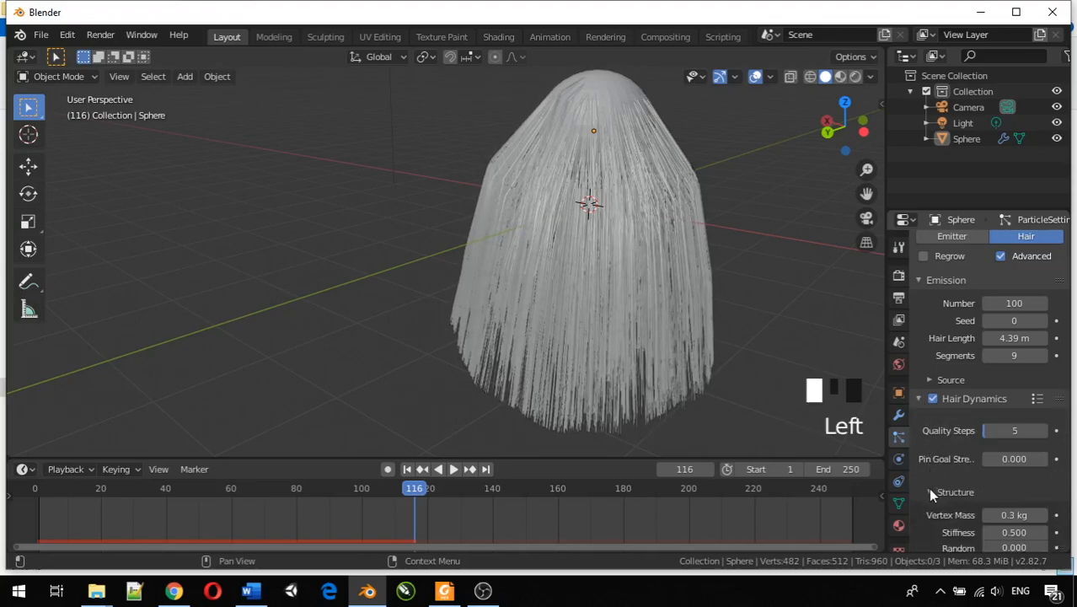
{"action": "scroll", "coordinate": [930, 493], "scroll_direction": "down", "scroll_amount": 2}
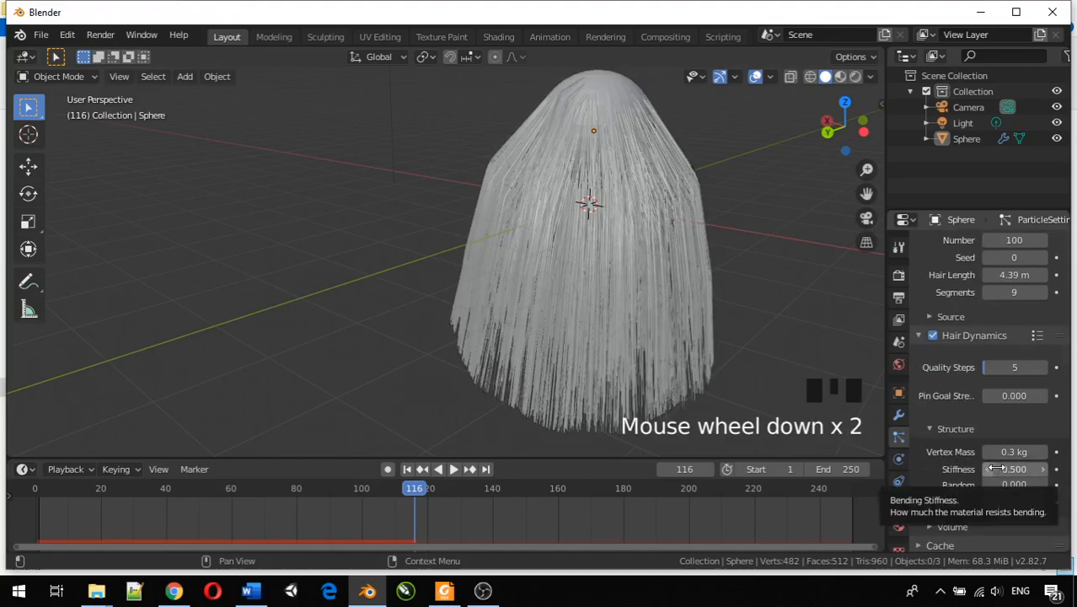
{"action": "middle_click_drag", "start_coordinate": [725, 328], "coordinate": [773, 358]}
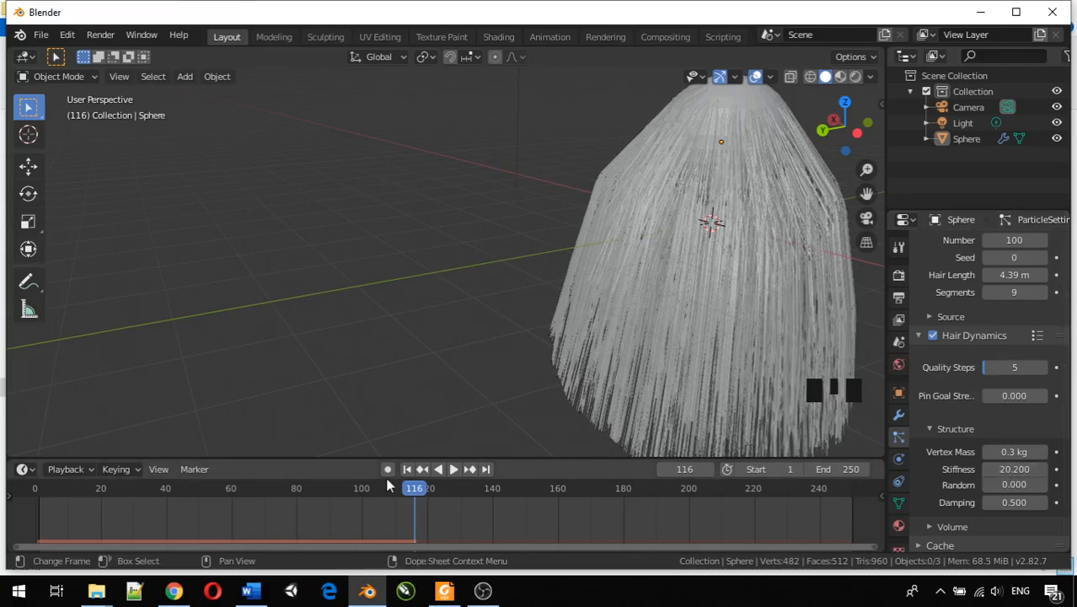
Step: Replay the hair simulation from frame 0 with the whole hair in view, stopping after about 50 frames
{"action": "left_click_drag", "start_coordinate": [424, 496], "coordinate": [36, 488]}
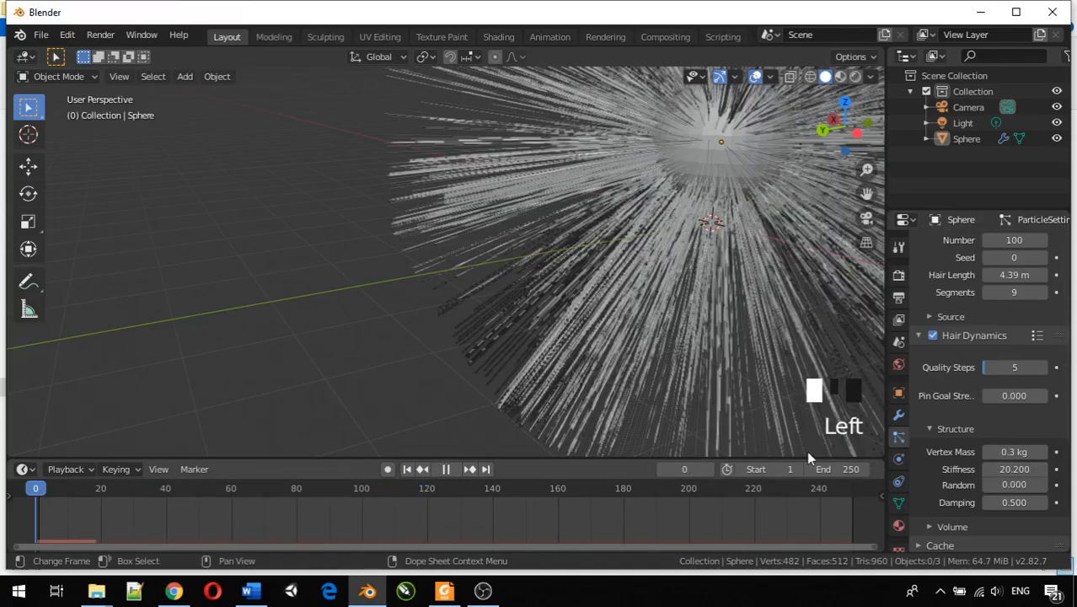
{"action": "scroll", "coordinate": [557, 336], "scroll_direction": "down", "scroll_amount": 5}
{"action": "key", "text": "space"}
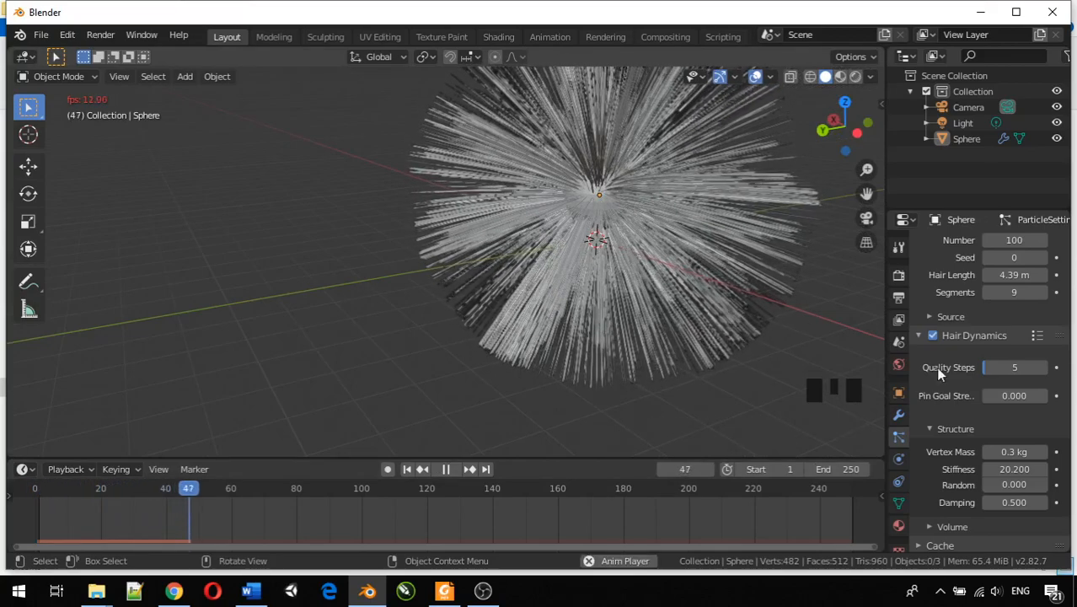
{"action": "key", "text": "space"}
Step: Lower the hair Stiffness to 3.7 and then to 0.6 while playing the simulation, viewing the hair from several sides
{"action": "left_click", "coordinate": [988, 469]}
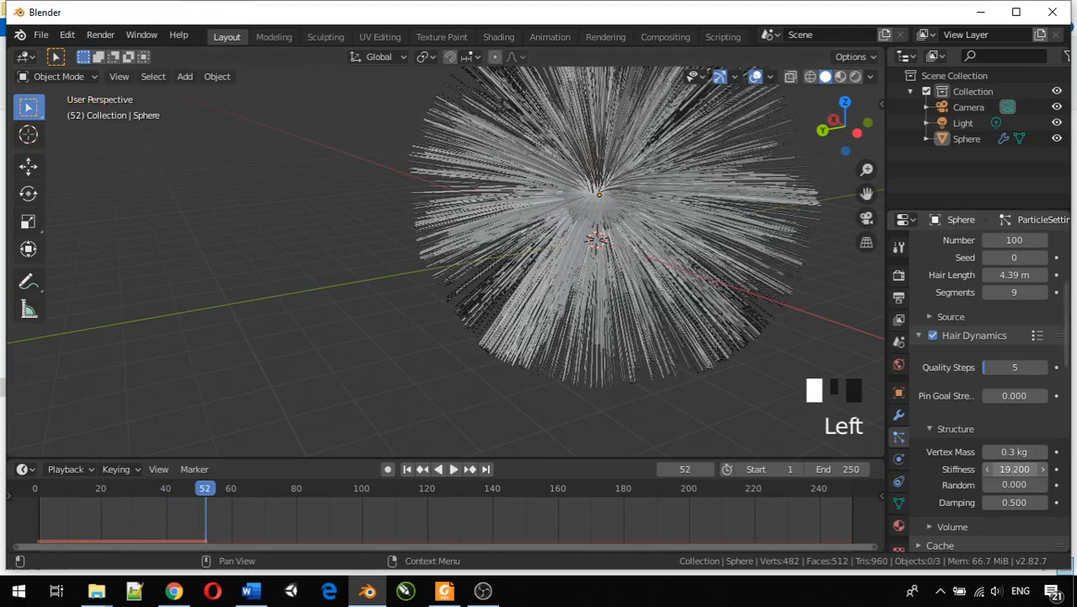
{"action": "mouse_move", "coordinate": [1028, 470]}
{"action": "left_mouse_down"}
{"action": "mouse_move", "coordinate": [978, 470]}
{"action": "mouse_move", "coordinate": [1022, 469]}
{"action": "left_mouse_up"}
{"action": "key", "text": "space"}
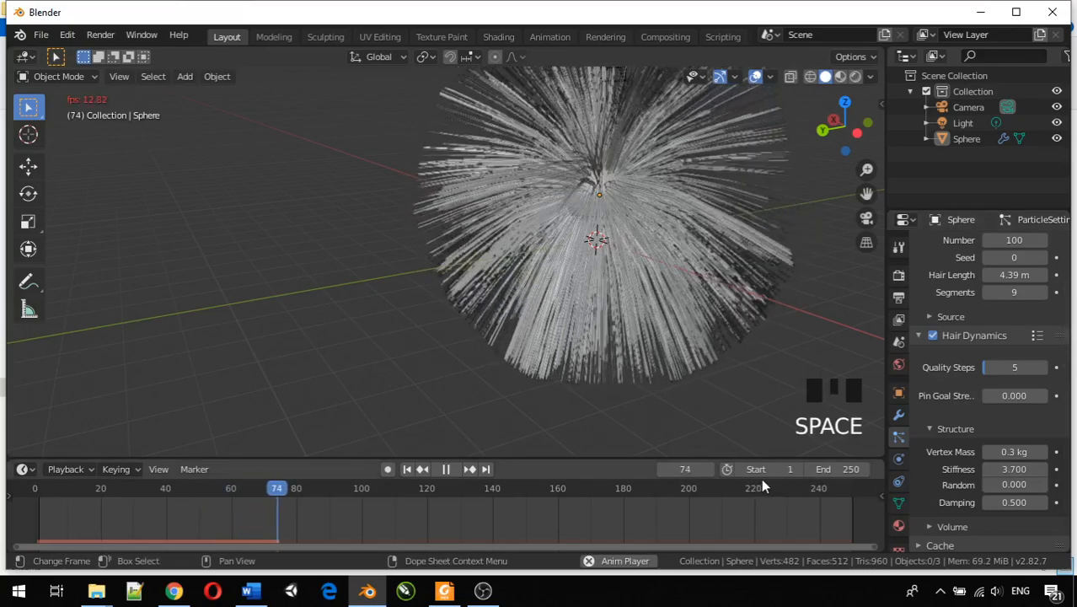
{"action": "middle_click_drag", "start_coordinate": [682, 313], "coordinate": [840, 341]}
{"action": "left_click_drag", "start_coordinate": [1014, 468], "coordinate": [879, 468]}
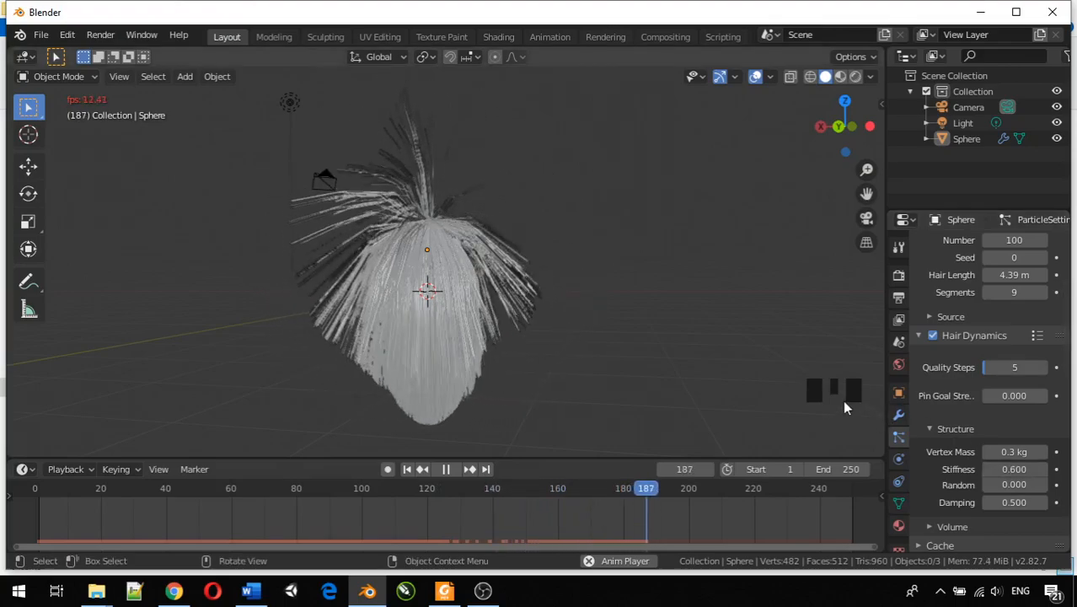
{"action": "mouse_move", "coordinate": [569, 317]}
{"action": "middle_mouse_down"}
{"action": "mouse_move", "coordinate": [480, 302]}
{"action": "mouse_move", "coordinate": [557, 329]}
{"action": "middle_mouse_up"}
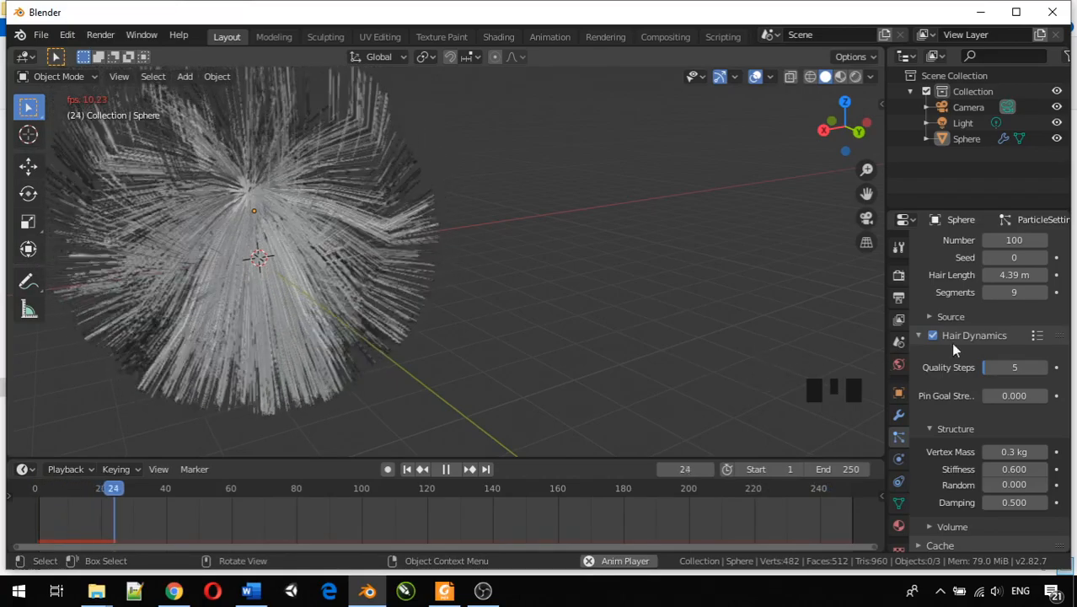
{"action": "middle_click_drag", "start_coordinate": [381, 255], "coordinate": [463, 266]}
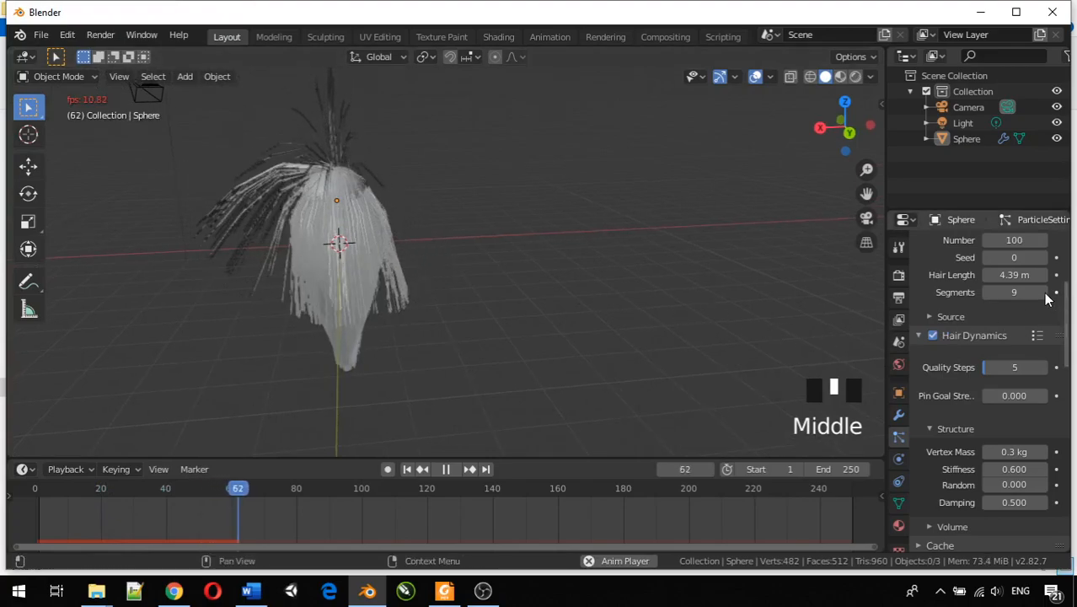
Step: Increase the hair's emission Segments to 12
{"action": "scroll", "coordinate": [1021, 306], "scroll_direction": "up", "scroll_amount": 3}
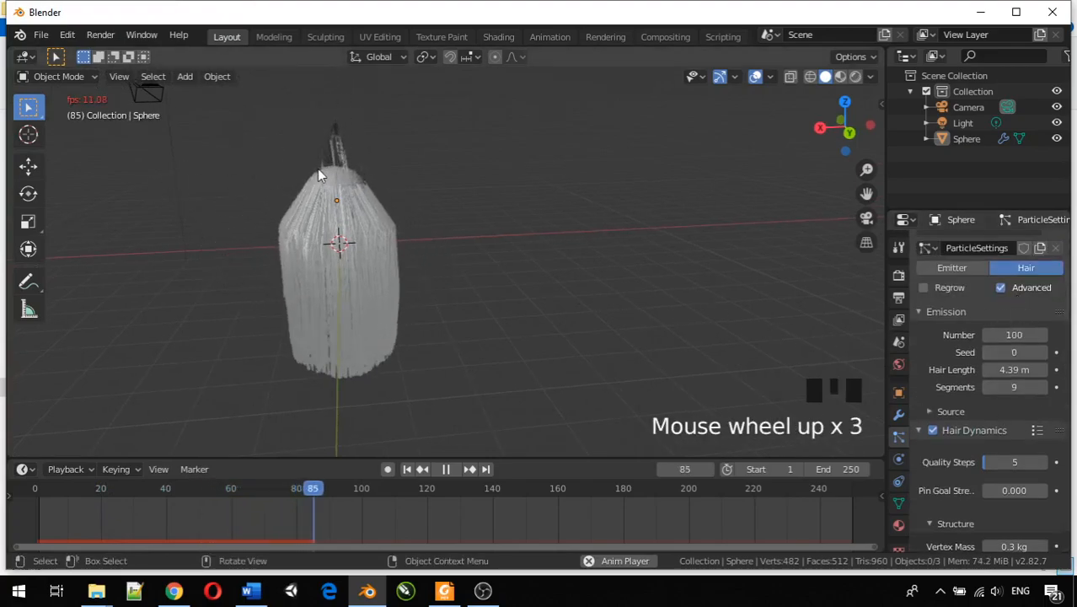
{"action": "left_click", "coordinate": [1044, 388]}
{"action": "left_click", "coordinate": [1043, 388]}
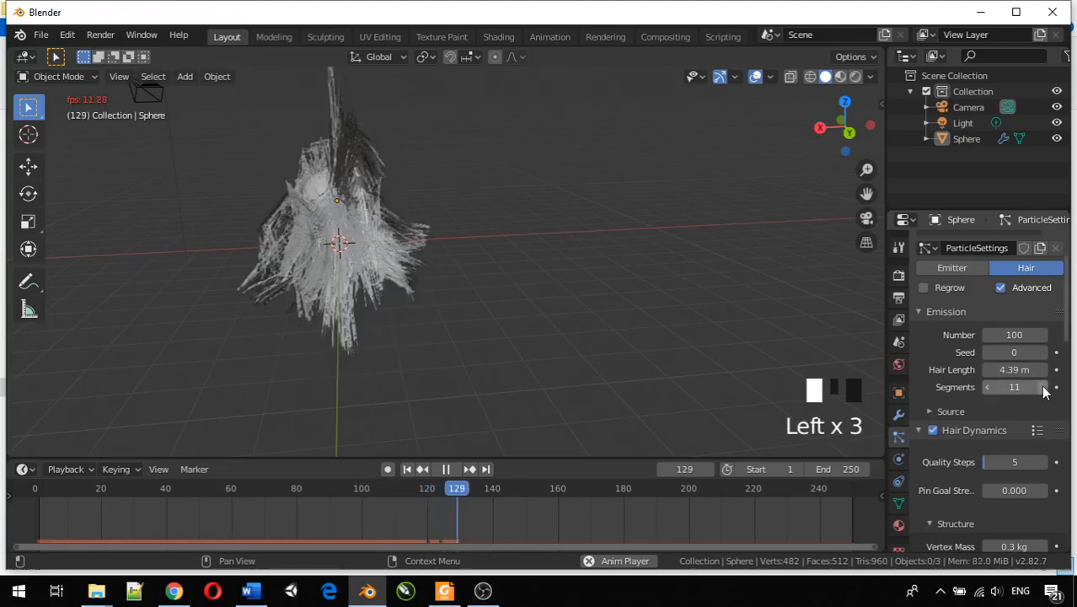
{"action": "left_click", "coordinate": [1043, 387]}
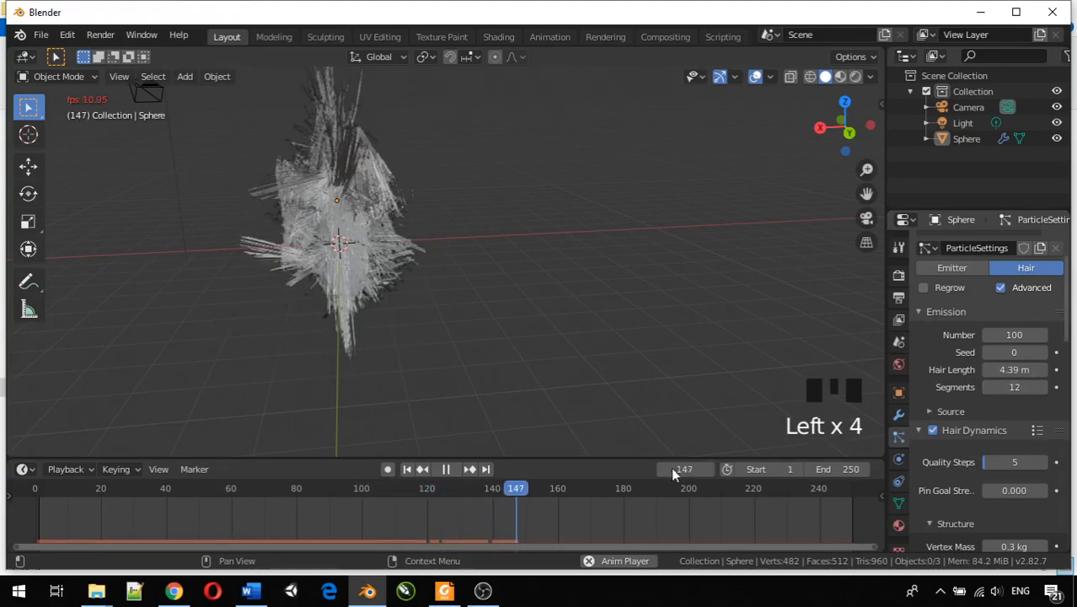
Step: Restart the simulation from frame 0 and inspect up close how the hair falls around the sphere
{"action": "key", "text": "space"}
{"action": "left_click_drag", "start_coordinate": [506, 488], "coordinate": [35, 487]}
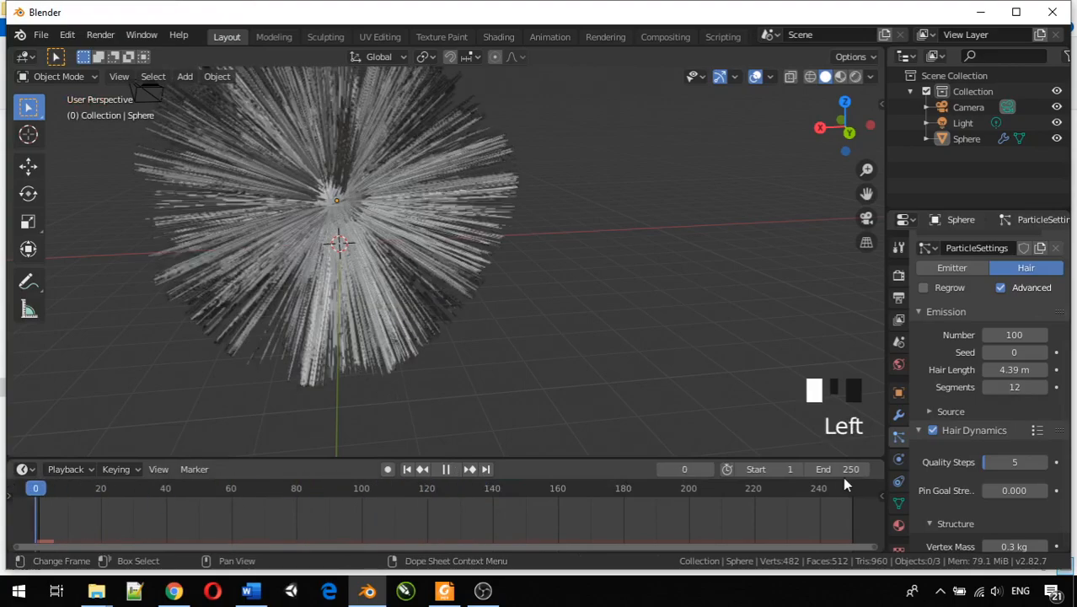
{"action": "key", "text": "space"}
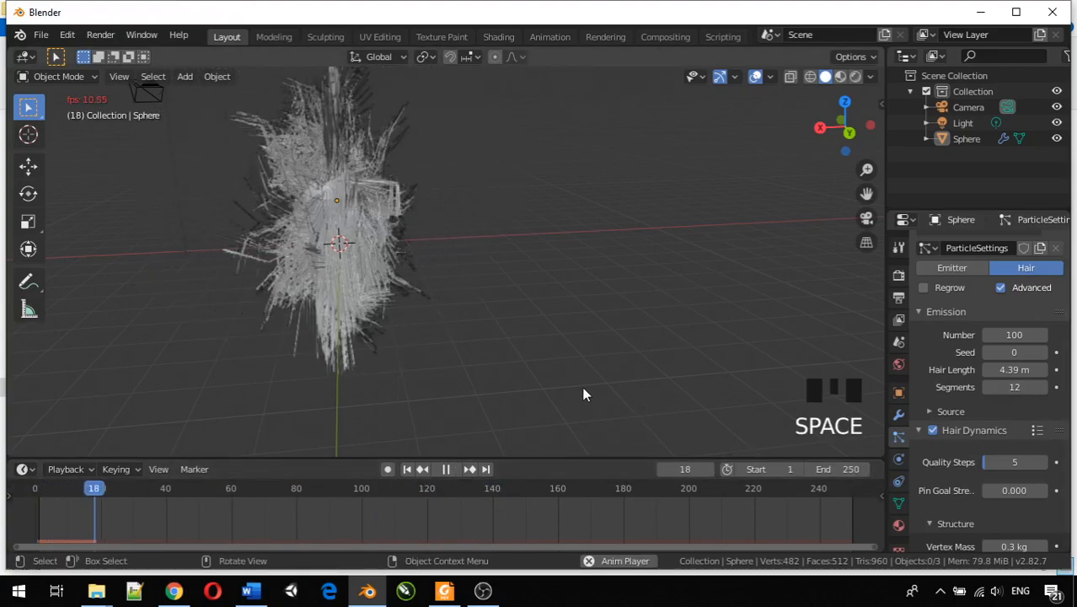
{"action": "scroll", "coordinate": [365, 276], "scroll_direction": "up", "scroll_amount": 4}
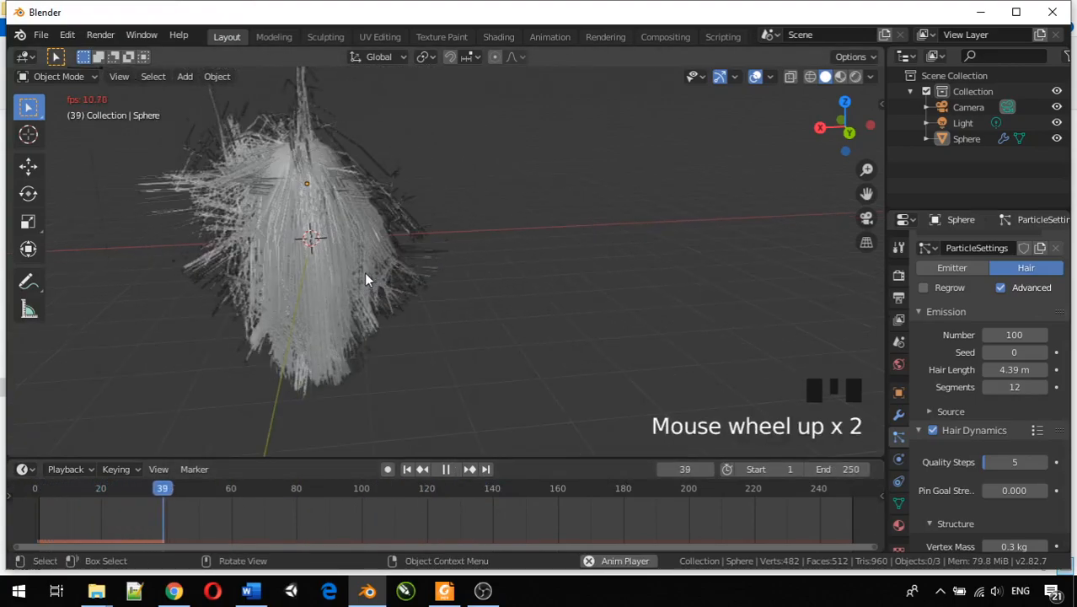
{"action": "middle_click_drag", "start_coordinate": [366, 277], "coordinate": [708, 392], "text": "shift"}
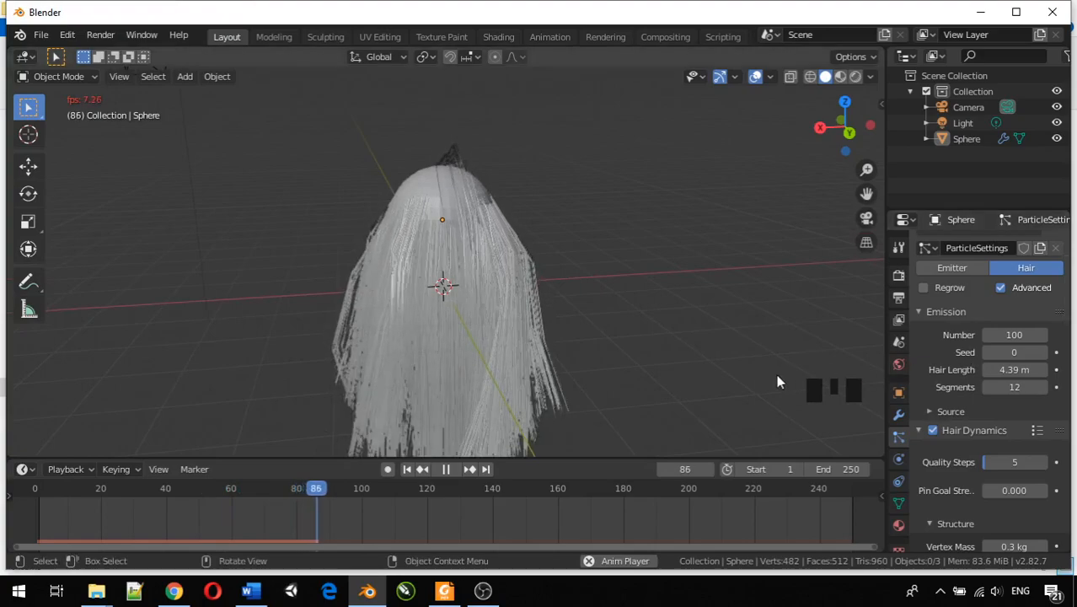
Step: Collapse the Hair Dynamics and Emission sections and review the Children settings while the simulation plays
{"action": "left_click", "coordinate": [919, 430]}
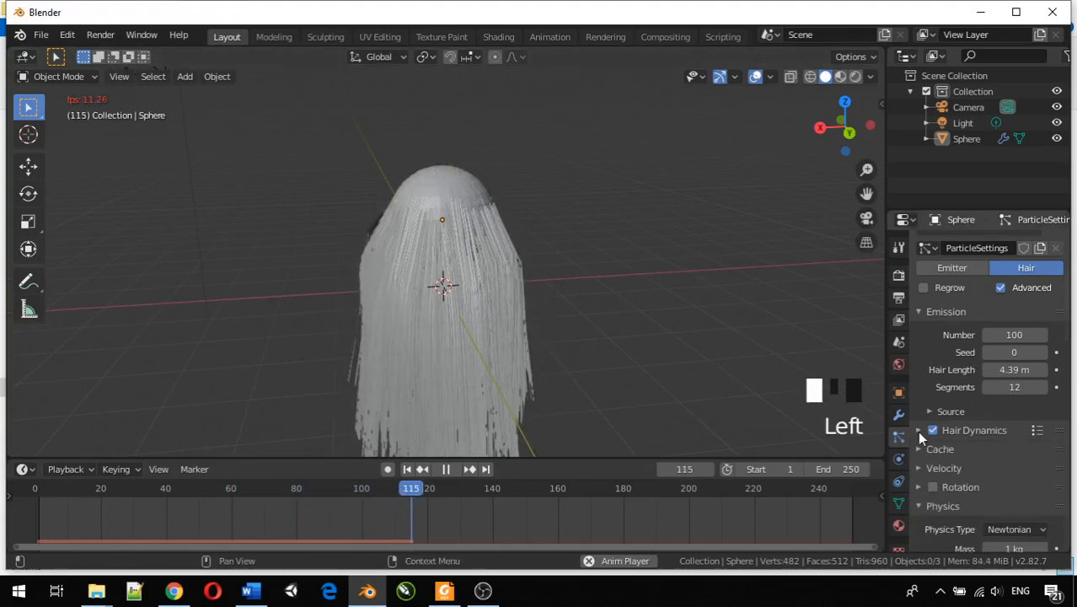
{"action": "left_click", "coordinate": [922, 313]}
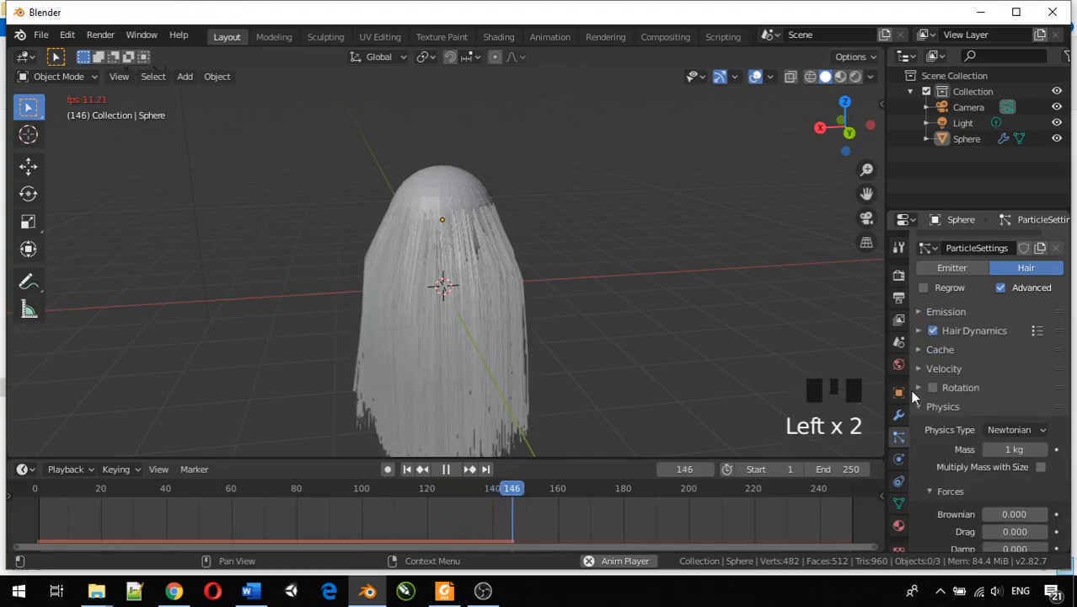
{"action": "scroll", "coordinate": [1002, 436], "scroll_direction": "down", "scroll_amount": 7}
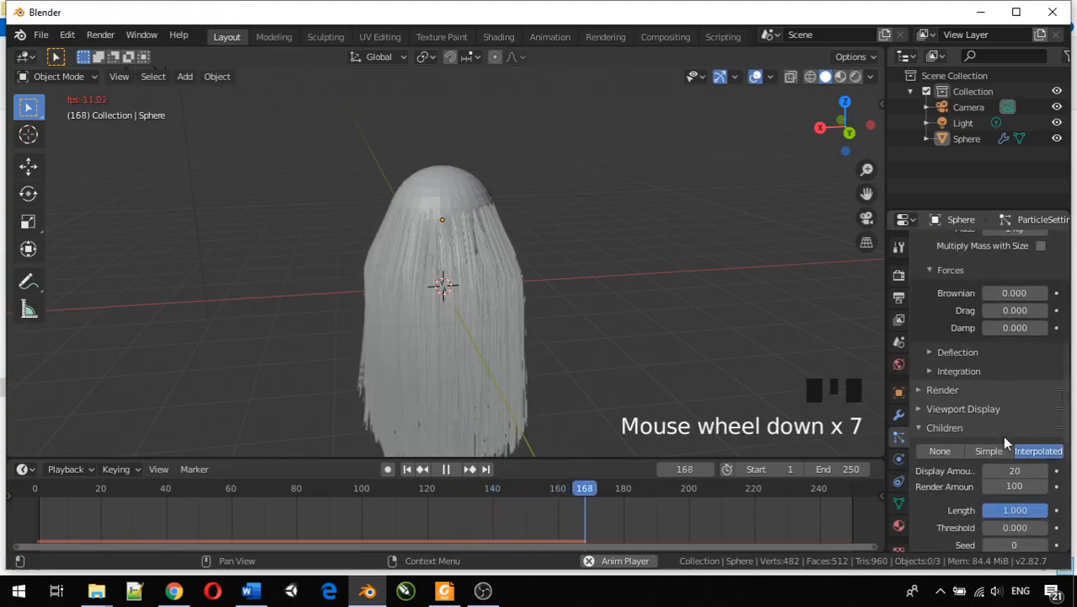
{"action": "scroll", "coordinate": [1002, 436], "scroll_direction": "down", "scroll_amount": 2}
{"action": "scroll", "coordinate": [1002, 435], "scroll_direction": "down", "scroll_amount": 3}
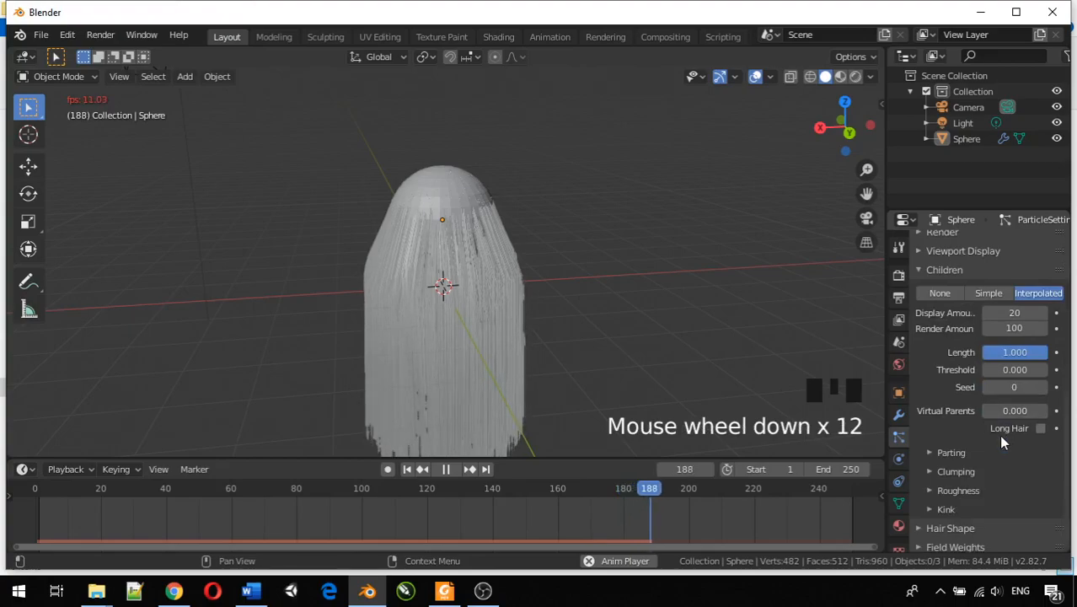
{"action": "scroll", "coordinate": [961, 441], "scroll_direction": "down", "scroll_amount": 3}
{"action": "scroll", "coordinate": [961, 442], "scroll_direction": "up", "scroll_amount": 2}
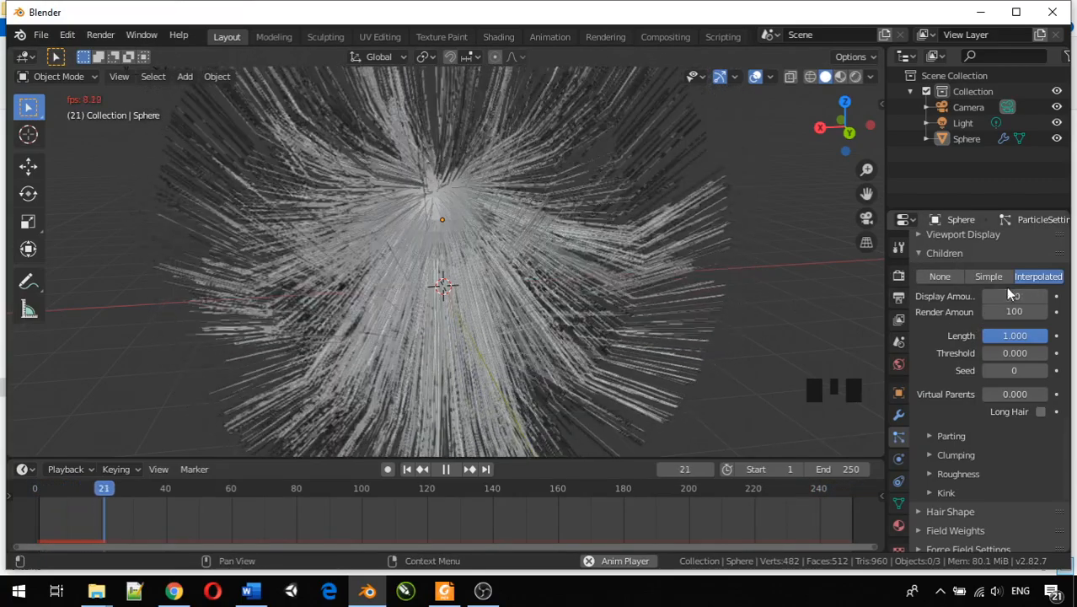
{"action": "scroll", "coordinate": [965, 392], "scroll_direction": "down", "scroll_amount": 2}
{"action": "scroll", "coordinate": [1039, 252], "scroll_direction": "up", "scroll_amount": 1}
{"action": "scroll", "coordinate": [1037, 253], "scroll_direction": "up", "scroll_amount": 1}
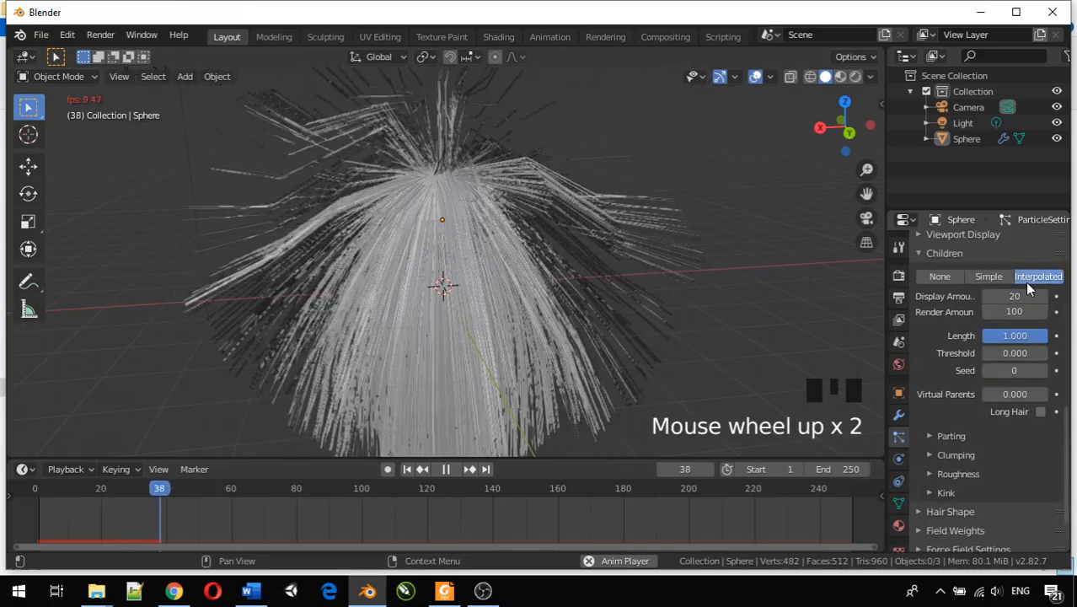
Step: Keep the children type as Interpolated and expand the Clumping settings
{"action": "left_click", "coordinate": [1038, 280]}
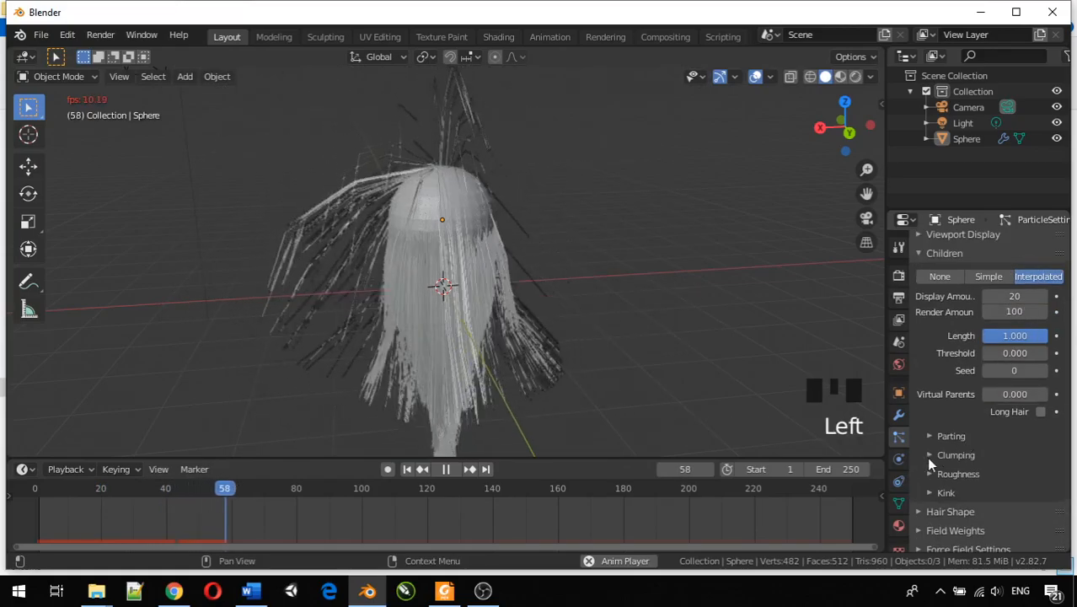
{"action": "left_click", "coordinate": [927, 455]}
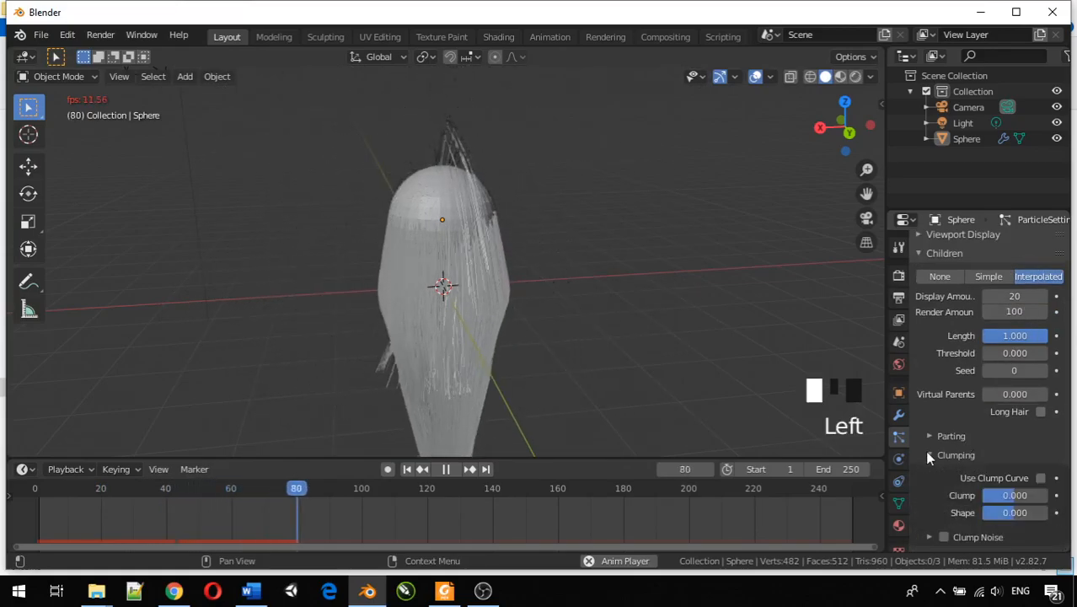
{"action": "scroll", "coordinate": [968, 446], "scroll_direction": "down", "scroll_amount": 3}
{"action": "scroll", "coordinate": [968, 446], "scroll_direction": "down", "scroll_amount": 1}
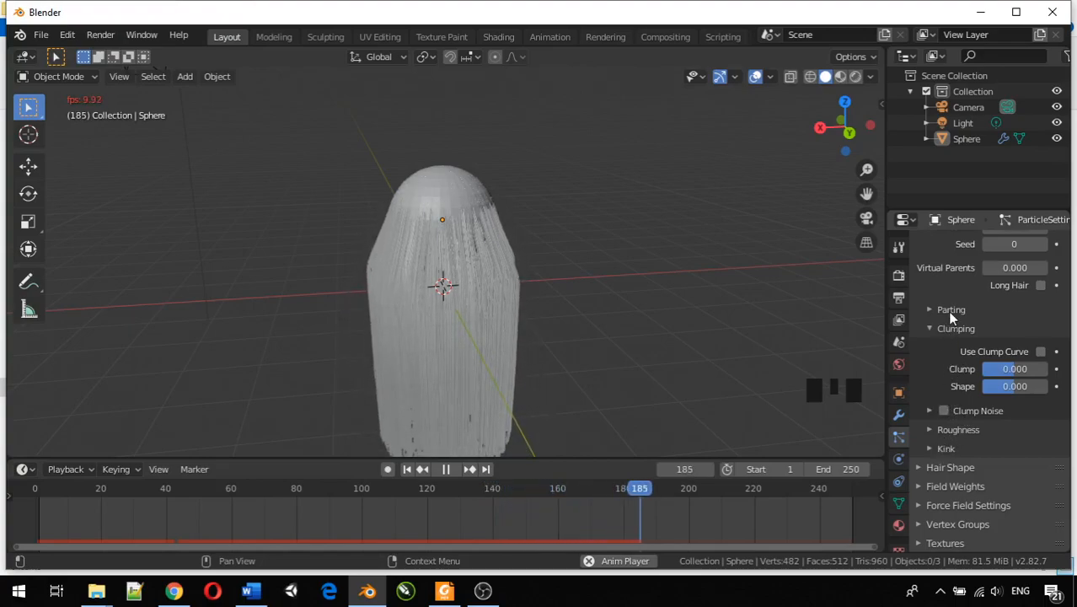
Step: Frame the lower ends of the hair, stop the playback and go to frame 124
{"action": "middle_click_drag", "start_coordinate": [736, 344], "coordinate": [700, 310]}
{"action": "scroll", "coordinate": [625, 339], "scroll_direction": "down", "scroll_amount": 7}
{"action": "middle_click_drag", "start_coordinate": [525, 351], "coordinate": [596, 228], "text": "shift"}
{"action": "scroll", "coordinate": [480, 290], "scroll_direction": "up", "scroll_amount": 7}
{"action": "key", "text": "space"}
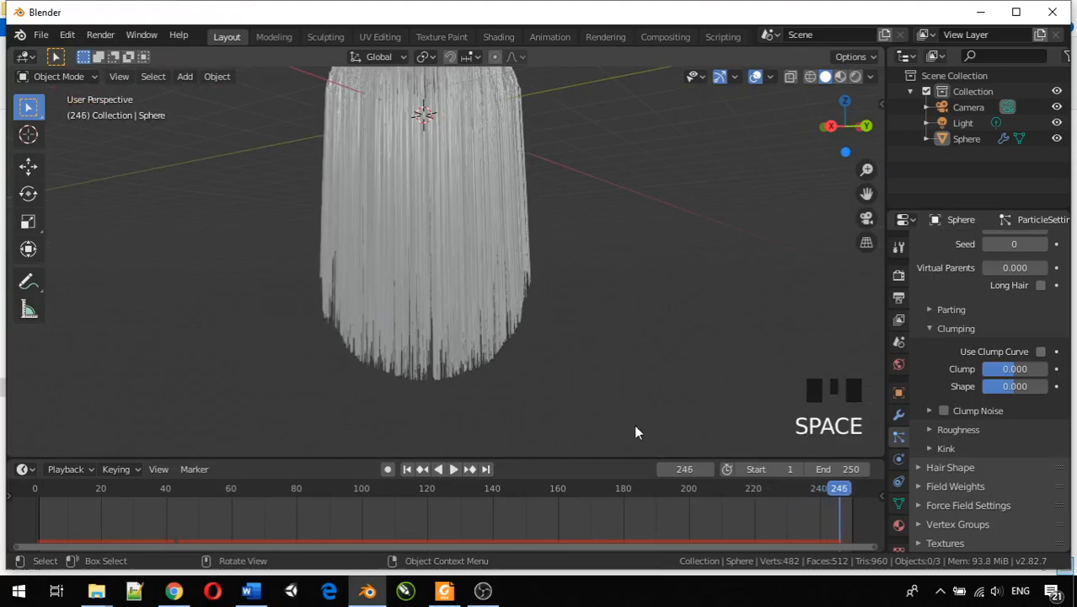
{"action": "left_click_drag", "start_coordinate": [839, 491], "coordinate": [441, 431]}
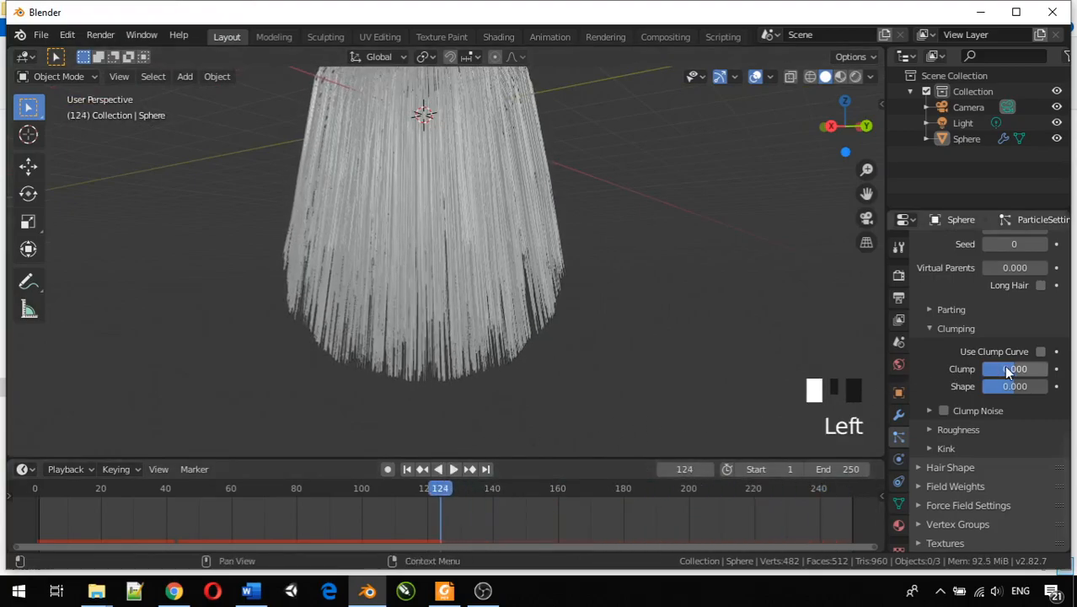
Step: Set the children's Clump to 1.000 and inspect the hair tips
{"action": "left_click_drag", "start_coordinate": [1015, 368], "coordinate": [1049, 368]}
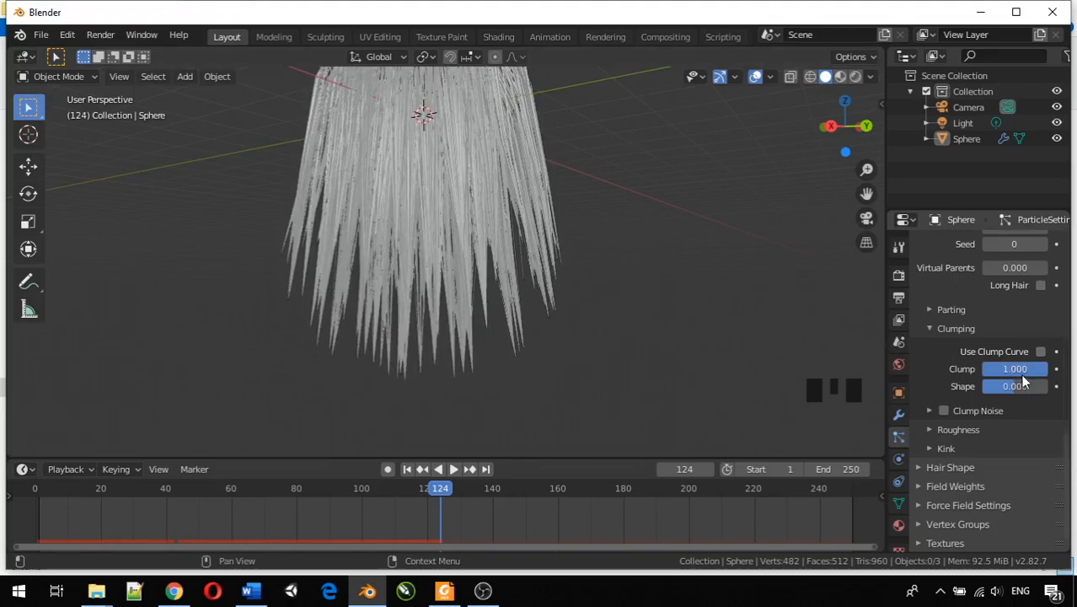
{"action": "mouse_move", "coordinate": [613, 319]}
{"action": "middle_mouse_down"}
{"action": "mouse_move", "coordinate": [605, 315]}
{"action": "mouse_move", "coordinate": [620, 307]}
{"action": "mouse_move", "coordinate": [552, 314]}
{"action": "mouse_move", "coordinate": [607, 334]}
{"action": "middle_mouse_up"}
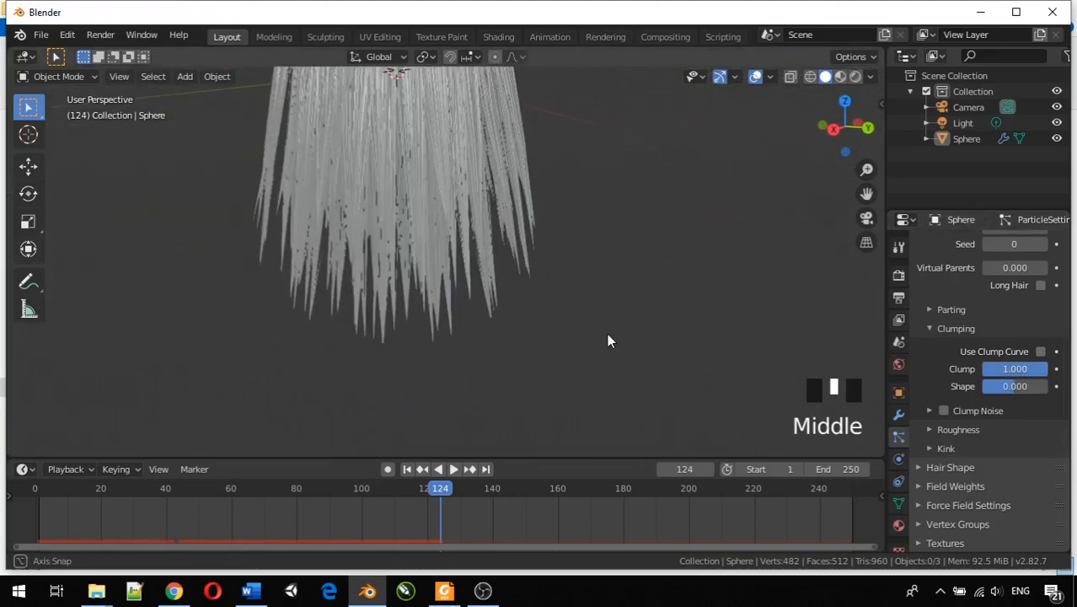
{"action": "middle_click_drag", "start_coordinate": [531, 284], "coordinate": [560, 284]}
Step: Try a high positive clump Shape, then set it to -0.999 and view the whole hair
{"action": "left_click_drag", "start_coordinate": [1005, 387], "coordinate": [1060, 386]}
{"action": "middle_click_drag", "start_coordinate": [645, 279], "coordinate": [777, 288]}
{"action": "scroll", "coordinate": [515, 280], "scroll_direction": "down", "scroll_amount": 3}
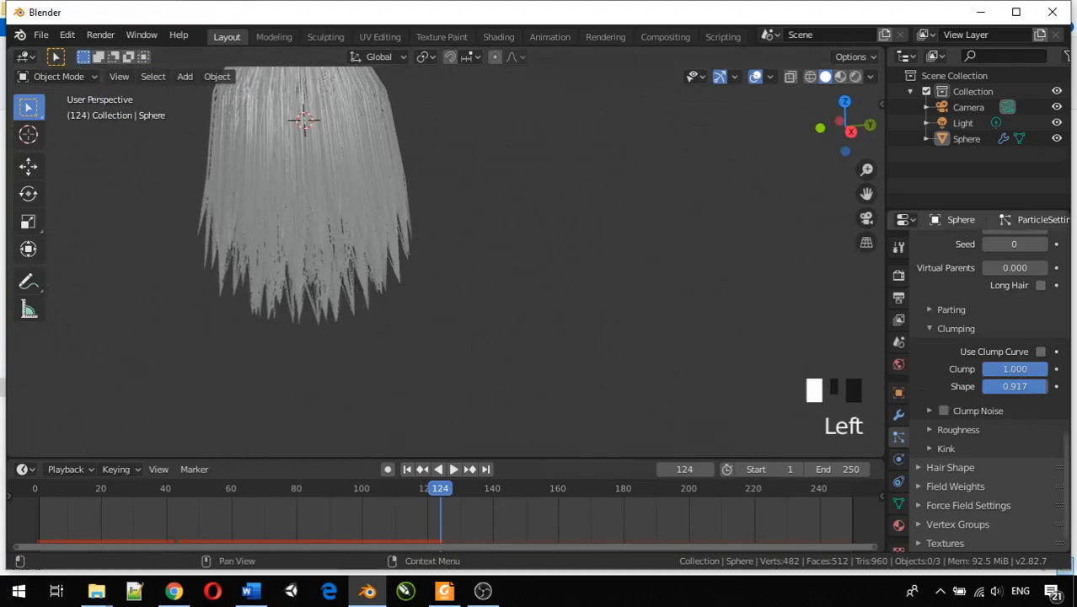
{"action": "left_click_drag", "start_coordinate": [1014, 386], "coordinate": [404, 247]}
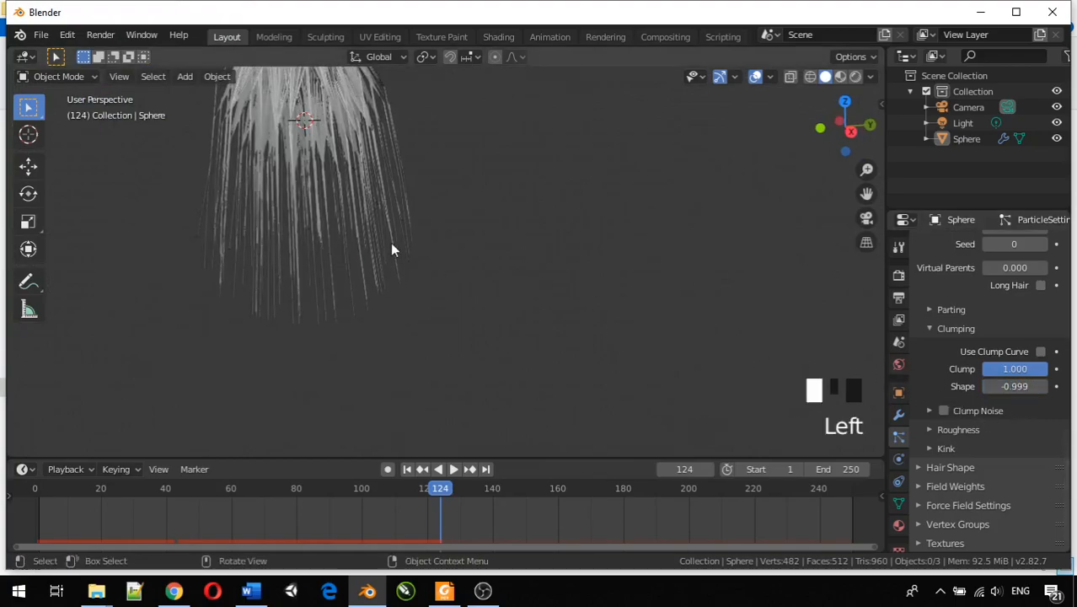
{"action": "middle_click_drag", "start_coordinate": [404, 248], "coordinate": [388, 282]}
{"action": "scroll", "coordinate": [338, 234], "scroll_direction": "down", "scroll_amount": 1}
{"action": "middle_click_drag", "start_coordinate": [339, 233], "coordinate": [339, 291], "text": "shift"}
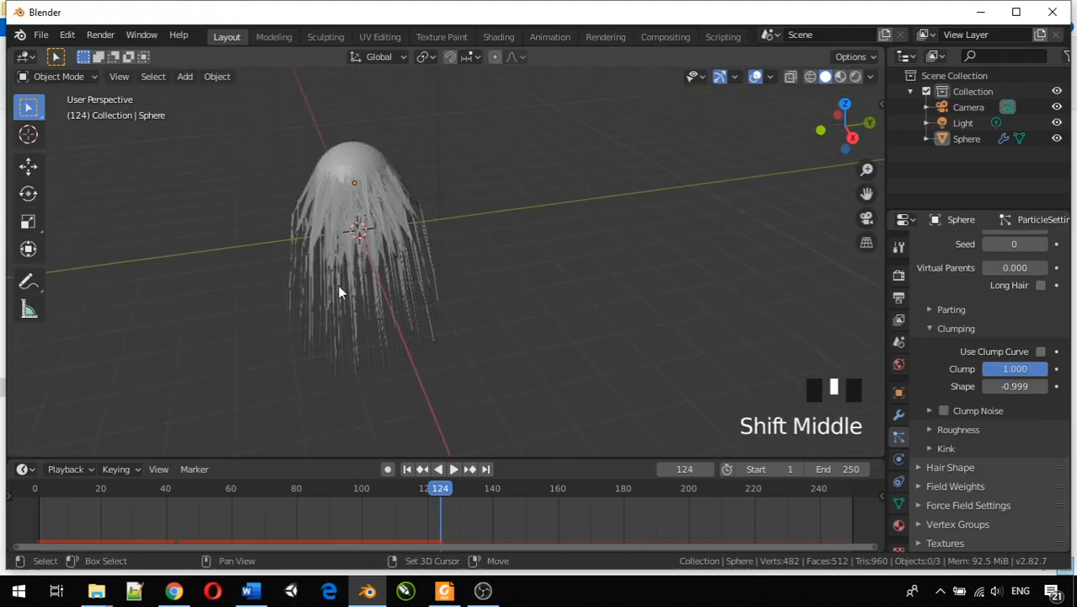
Step: Try a clump Shape of -0.294 and inspect the hair up close and as a whole
{"action": "scroll", "coordinate": [341, 255], "scroll_direction": "up", "scroll_amount": 6}
{"action": "scroll", "coordinate": [340, 254], "scroll_direction": "up", "scroll_amount": 1}
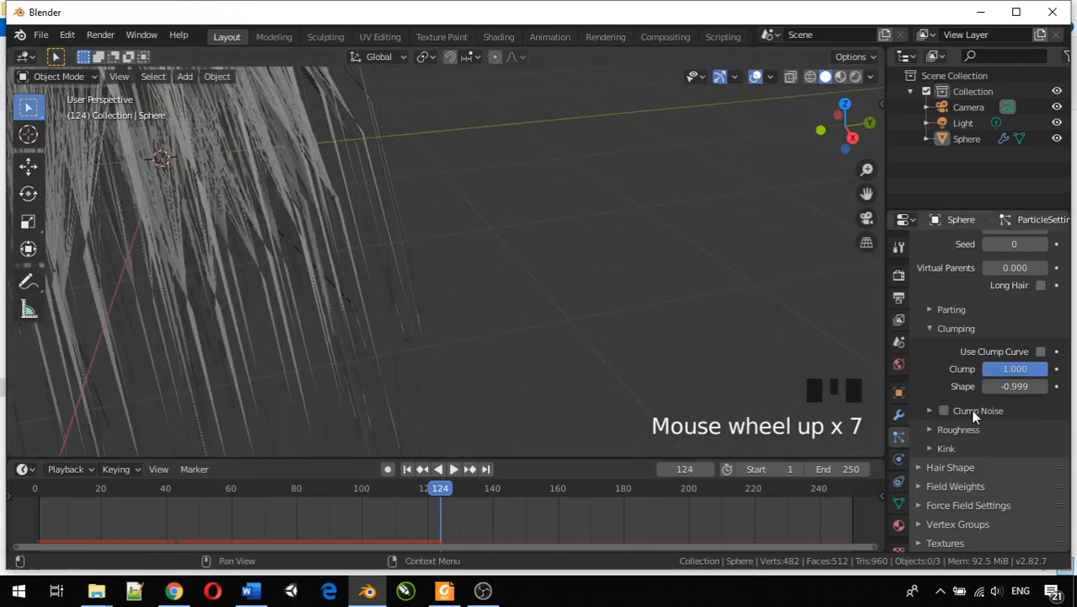
{"action": "left_click", "coordinate": [989, 389]}
{"action": "left_click_drag", "start_coordinate": [989, 388], "coordinate": [1028, 389]}
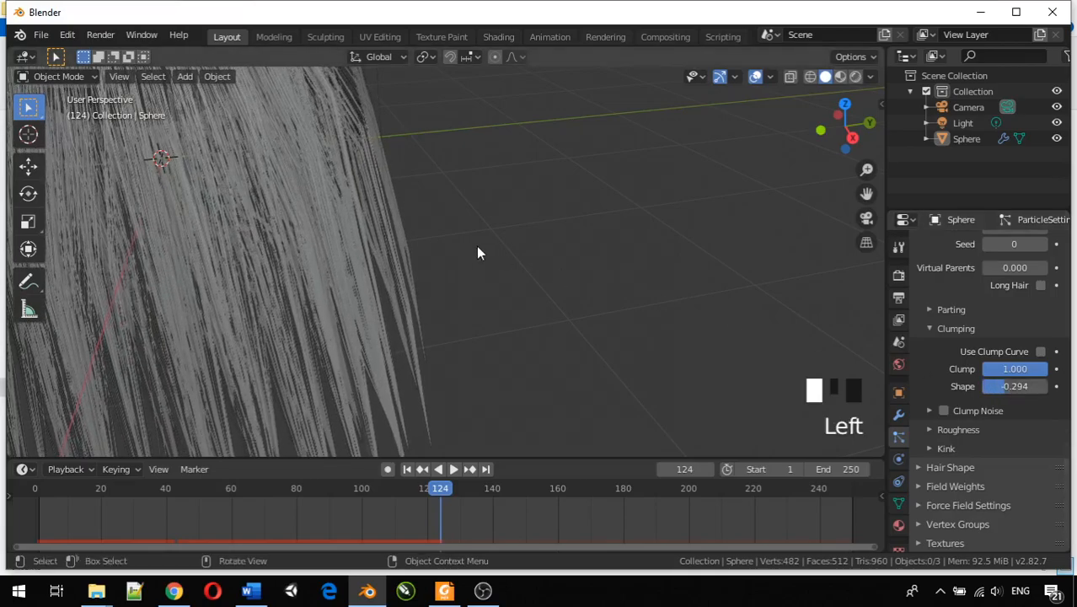
{"action": "scroll", "coordinate": [481, 253], "scroll_direction": "down", "scroll_amount": 5}
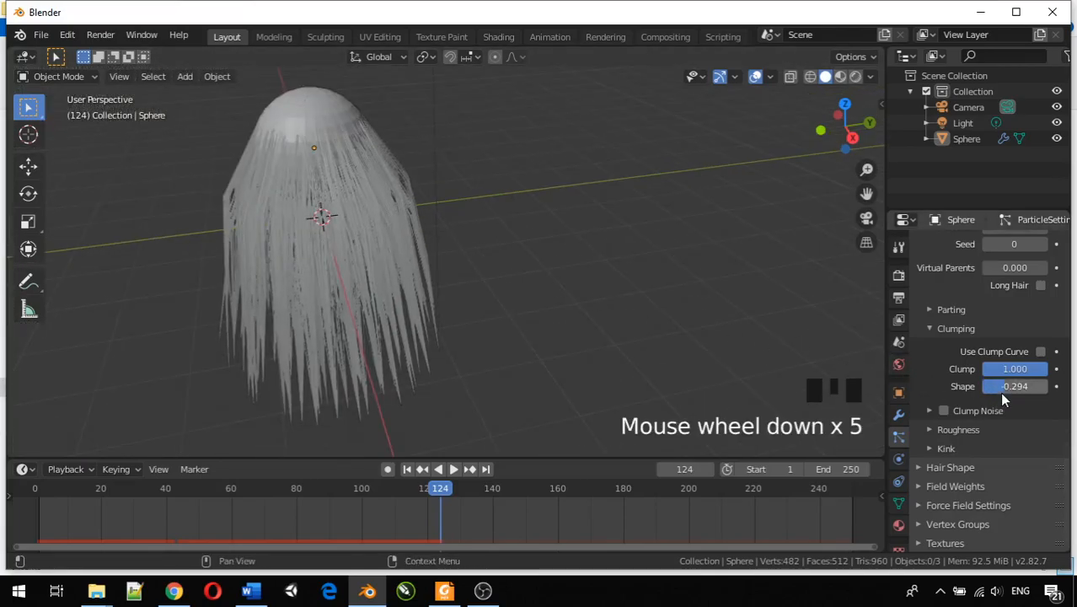
Step: Set the clump Shape to 0.999 and inspect the hair from another side
{"action": "left_click_drag", "start_coordinate": [1016, 386], "coordinate": [1064, 386]}
{"action": "middle_click_drag", "start_coordinate": [379, 286], "coordinate": [143, 225]}
{"action": "scroll", "coordinate": [422, 336], "scroll_direction": "up", "scroll_amount": 3}
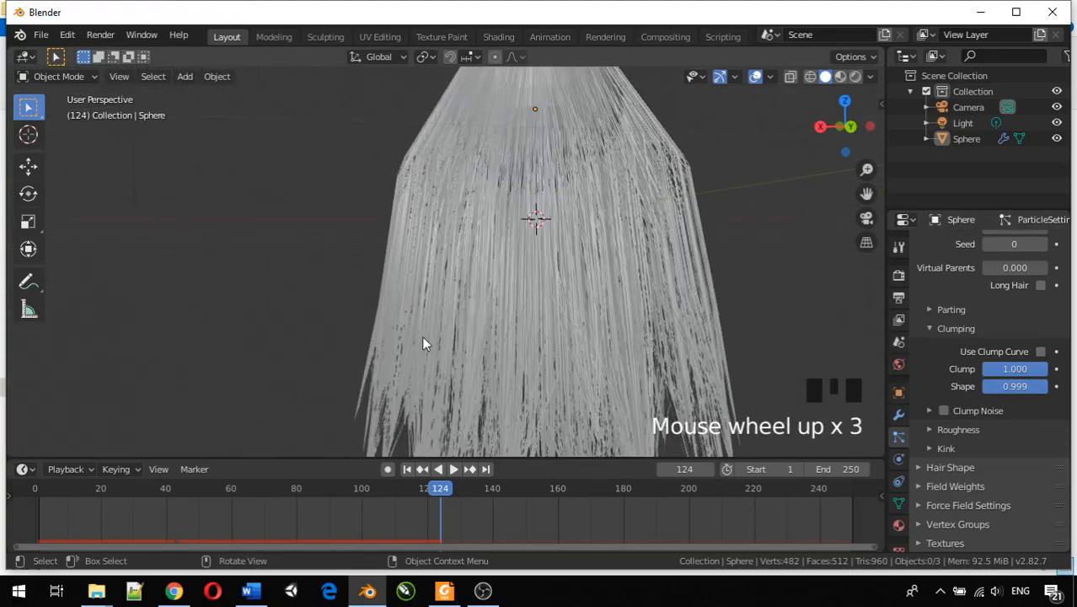
Step: Try a lower Clump value for the children, then set it back to 1.000
{"action": "left_click_drag", "start_coordinate": [1015, 368], "coordinate": [944, 368]}
{"action": "scroll", "coordinate": [571, 400], "scroll_direction": "down", "scroll_amount": 3}
{"action": "middle_click_drag", "start_coordinate": [571, 408], "coordinate": [634, 428]}
{"action": "left_click_drag", "start_coordinate": [944, 369], "coordinate": [1015, 368]}
{"action": "middle_click_drag", "start_coordinate": [485, 365], "coordinate": [514, 342]}
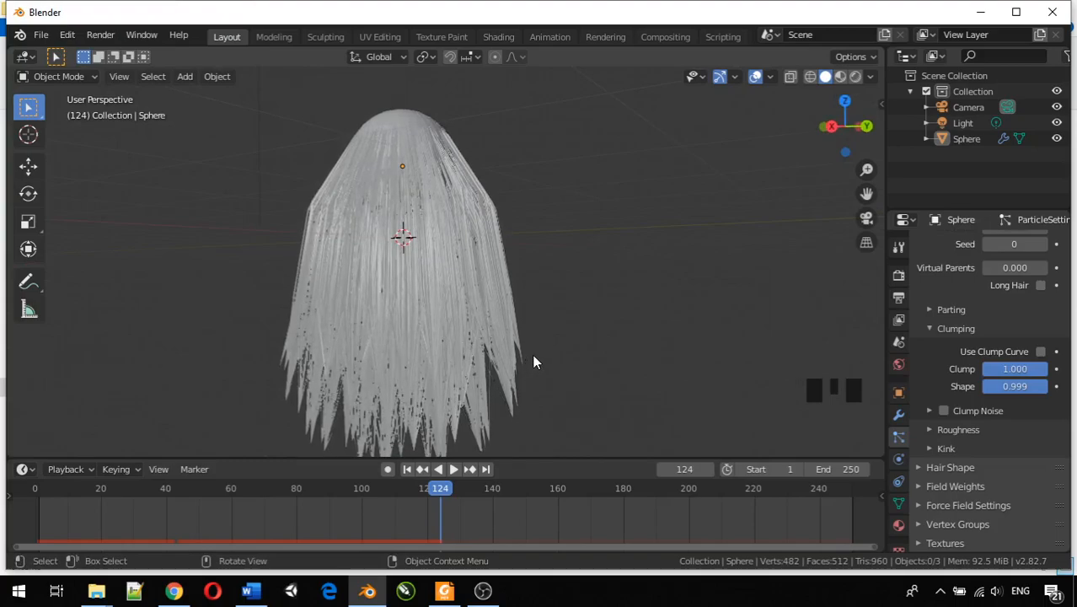
Step: Expand the Hair Dynamics settings and set the structure Stiffness to 14.400
{"action": "scroll", "coordinate": [928, 325], "scroll_direction": "up", "scroll_amount": 3}
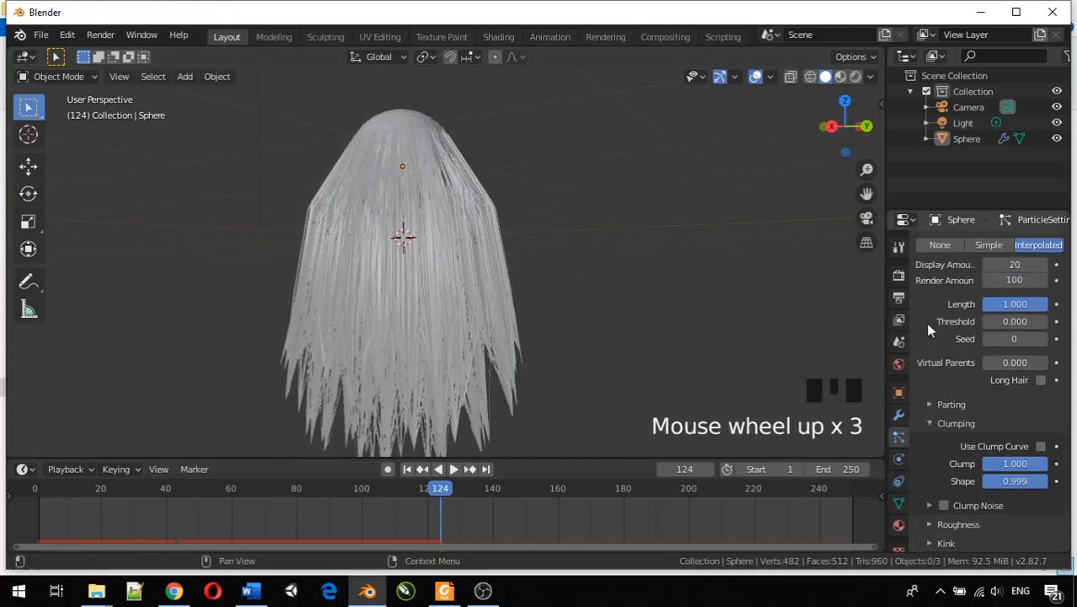
{"action": "scroll", "coordinate": [939, 340], "scroll_direction": "up", "scroll_amount": 12}
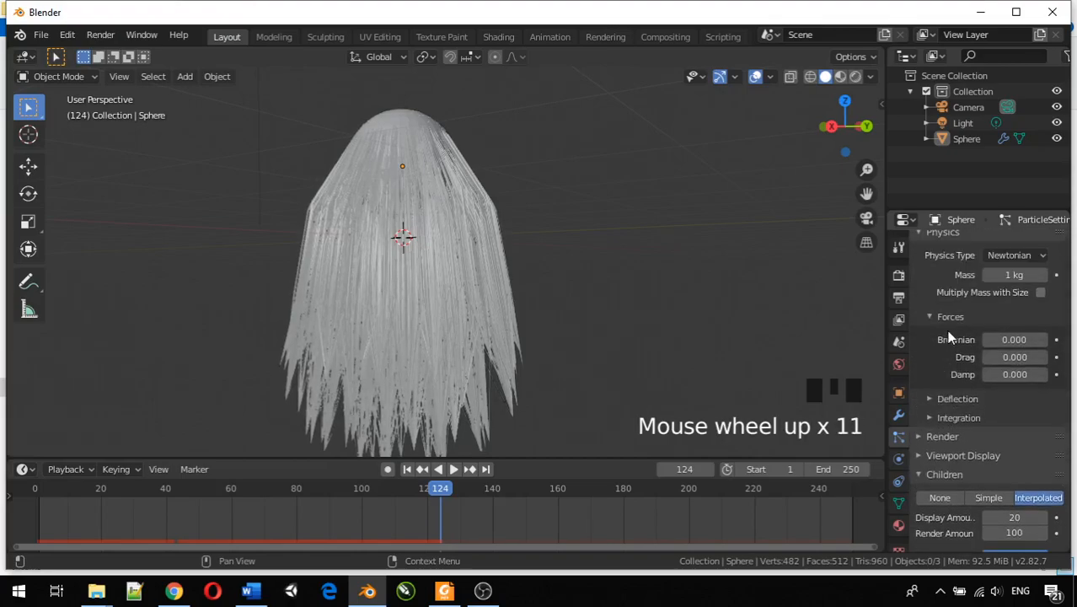
{"action": "scroll", "coordinate": [948, 337], "scroll_direction": "up", "scroll_amount": 4}
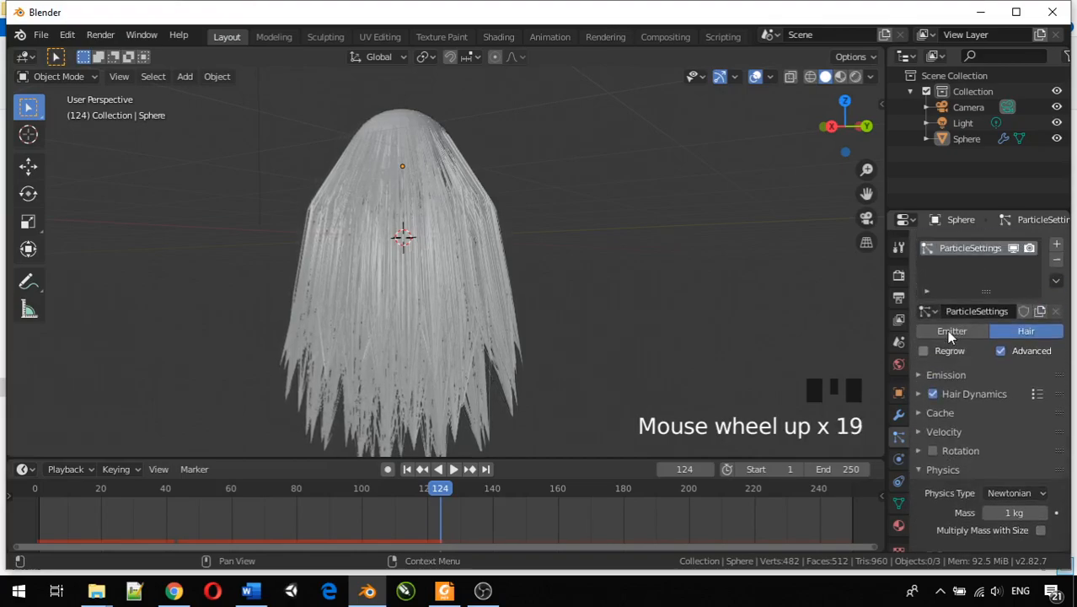
{"action": "scroll", "coordinate": [948, 337], "scroll_direction": "down", "scroll_amount": 5}
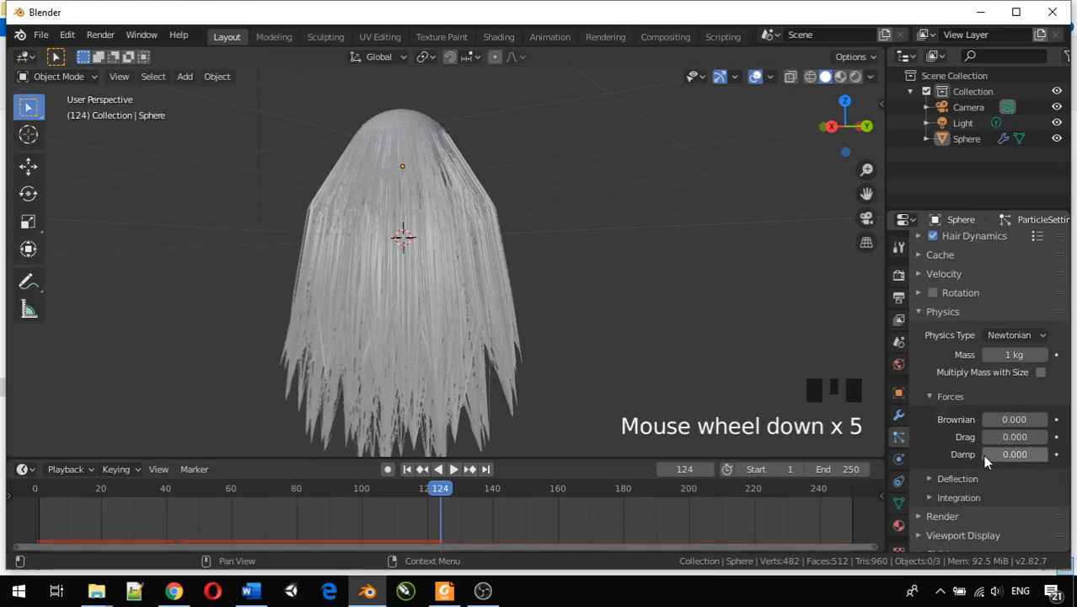
{"action": "scroll", "coordinate": [931, 500], "scroll_direction": "down", "scroll_amount": 2}
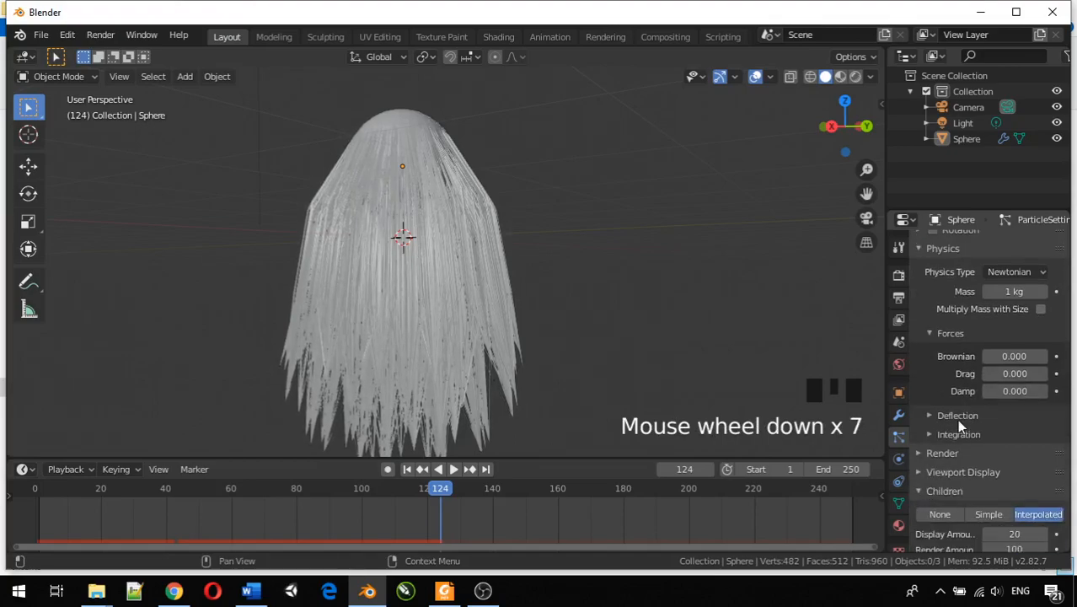
{"action": "scroll", "coordinate": [961, 368], "scroll_direction": "up", "scroll_amount": 5}
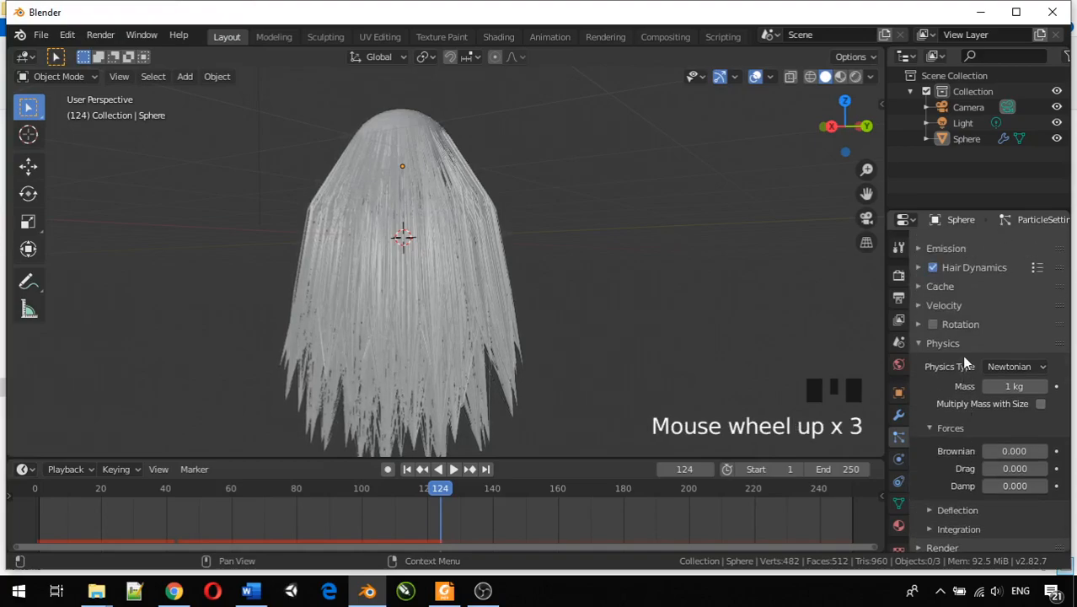
{"action": "scroll", "coordinate": [962, 355], "scroll_direction": "up", "scroll_amount": 2}
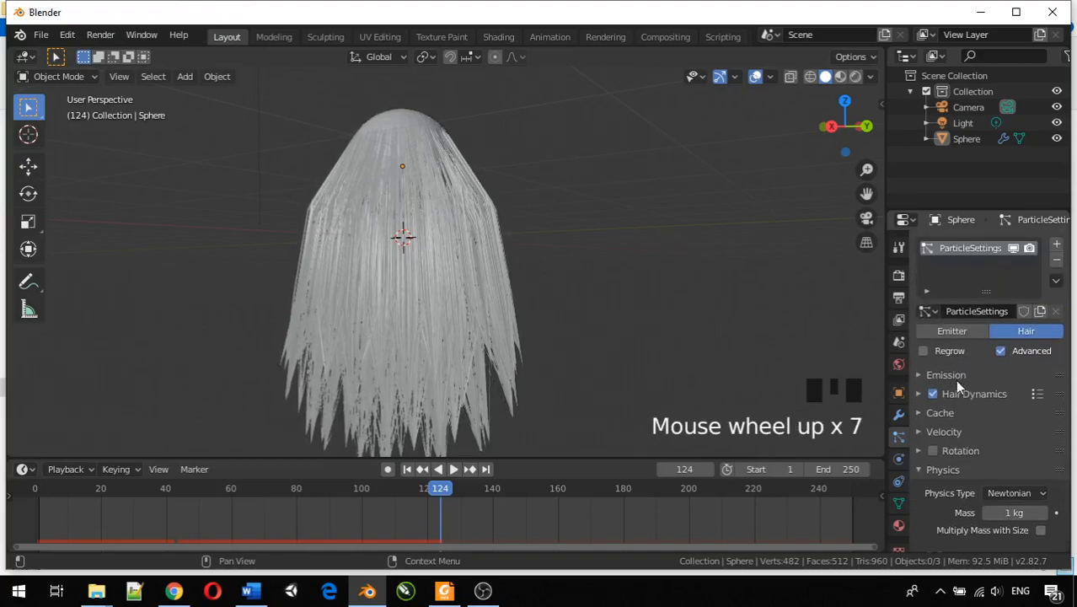
{"action": "left_click", "coordinate": [920, 394]}
{"action": "scroll", "coordinate": [936, 427], "scroll_direction": "down", "scroll_amount": 3}
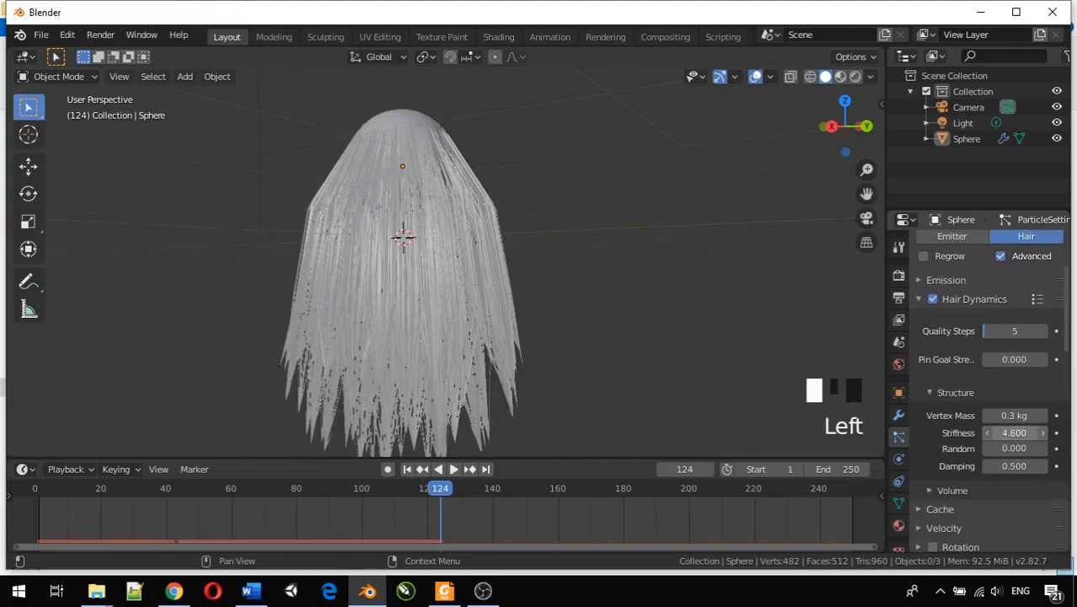
{"action": "left_click_drag", "start_coordinate": [1015, 432], "coordinate": [1023, 432]}
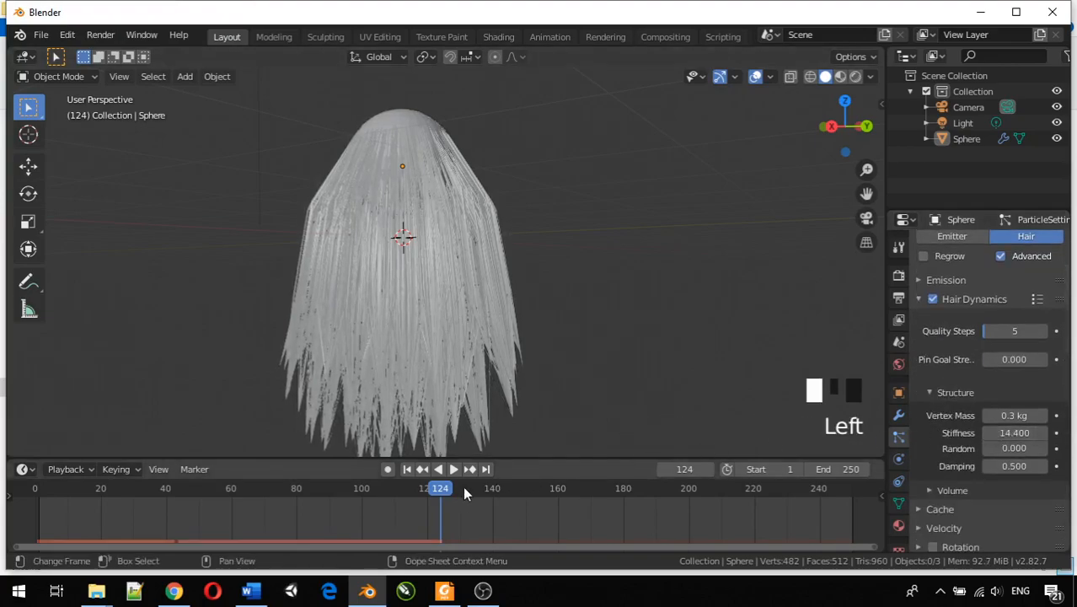
Step: Rewind the animation to frame 0 and play the hair simulation up to frame 105
{"action": "left_click_drag", "start_coordinate": [441, 493], "coordinate": [36, 493]}
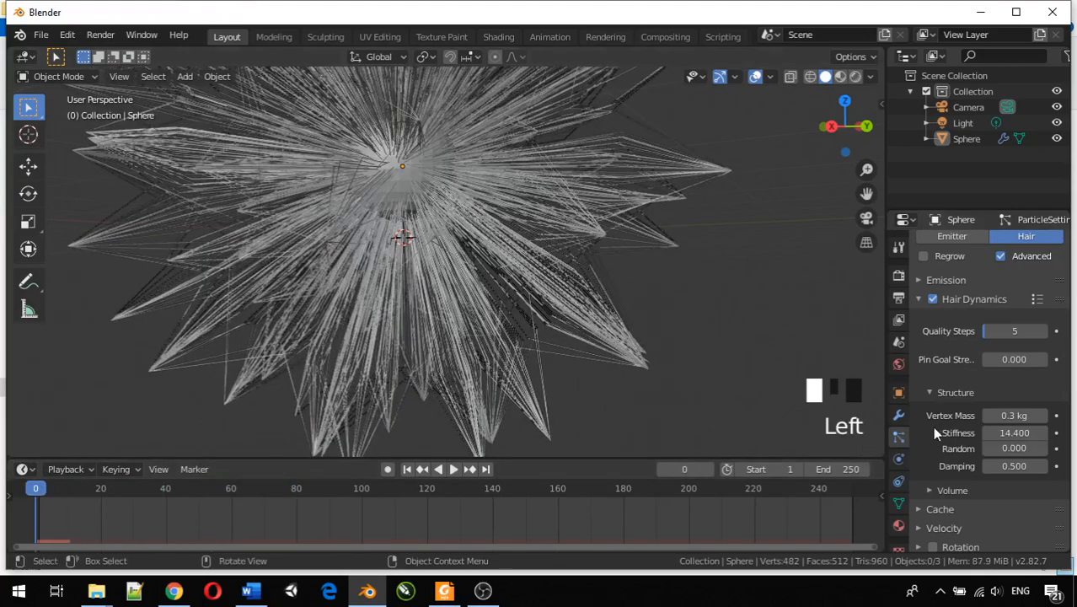
{"action": "key", "text": "space"}
{"action": "scroll", "coordinate": [502, 331], "scroll_direction": "down", "scroll_amount": 3}
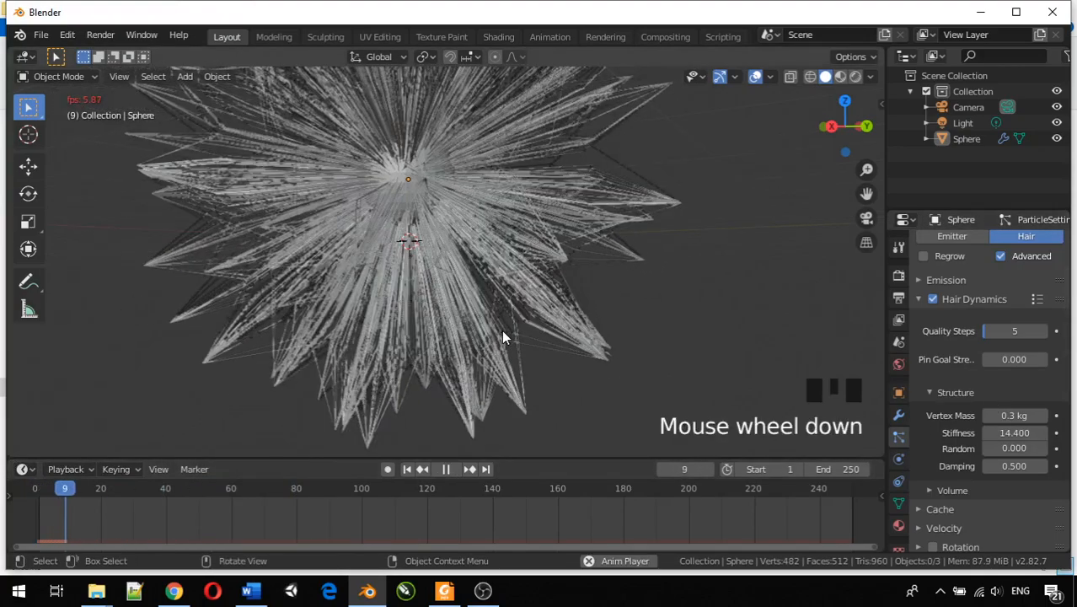
{"action": "scroll", "coordinate": [503, 332], "scroll_direction": "down", "scroll_amount": 1}
{"action": "middle_click_drag", "start_coordinate": [443, 345], "coordinate": [494, 347]}
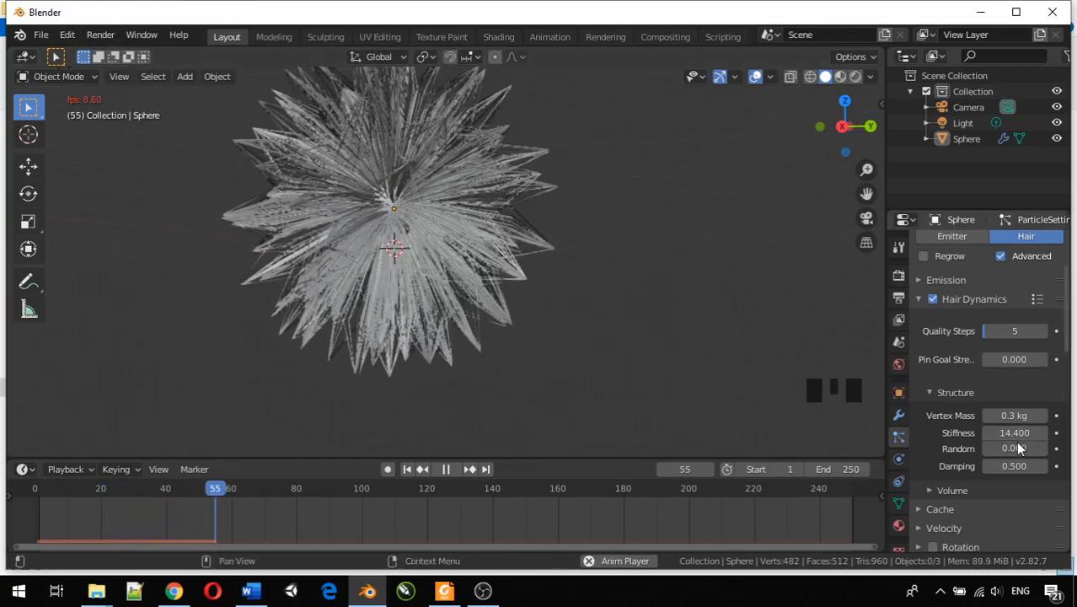
{"action": "middle_click_drag", "start_coordinate": [590, 351], "coordinate": [617, 361]}
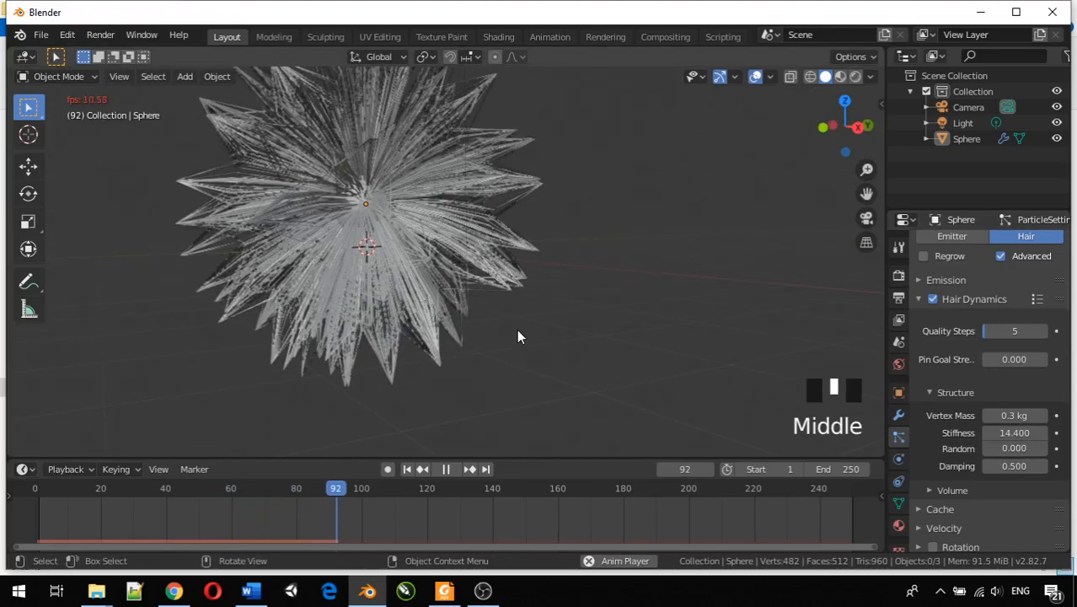
Step: Set the children's clump Shape to 0.223 and view the spiky hair
{"action": "scroll", "coordinate": [951, 432], "scroll_direction": "down", "scroll_amount": 5}
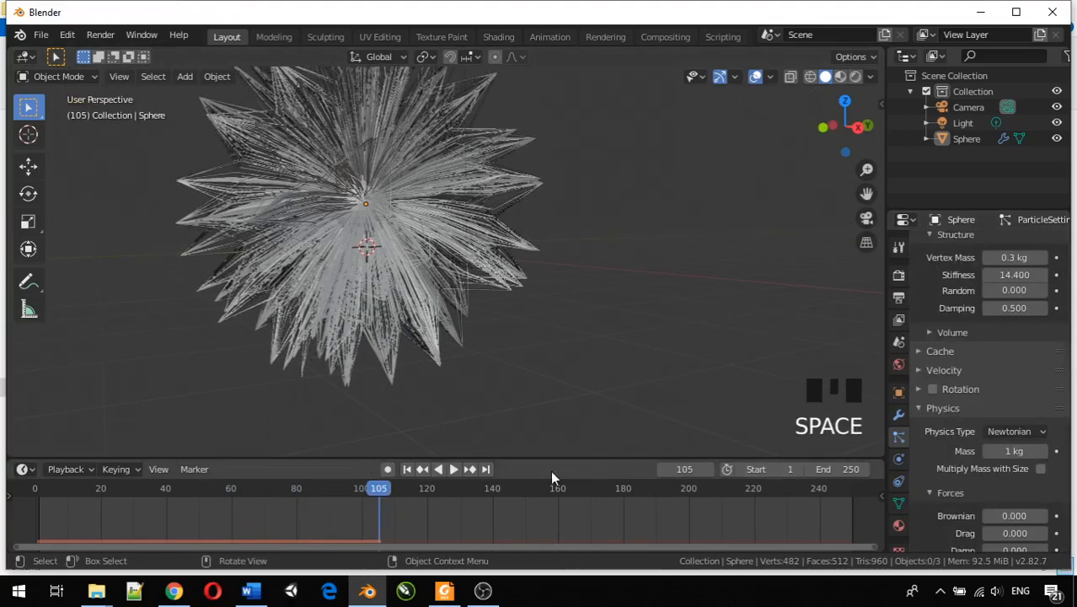
{"action": "scroll", "coordinate": [1014, 431], "scroll_direction": "down", "scroll_amount": 12}
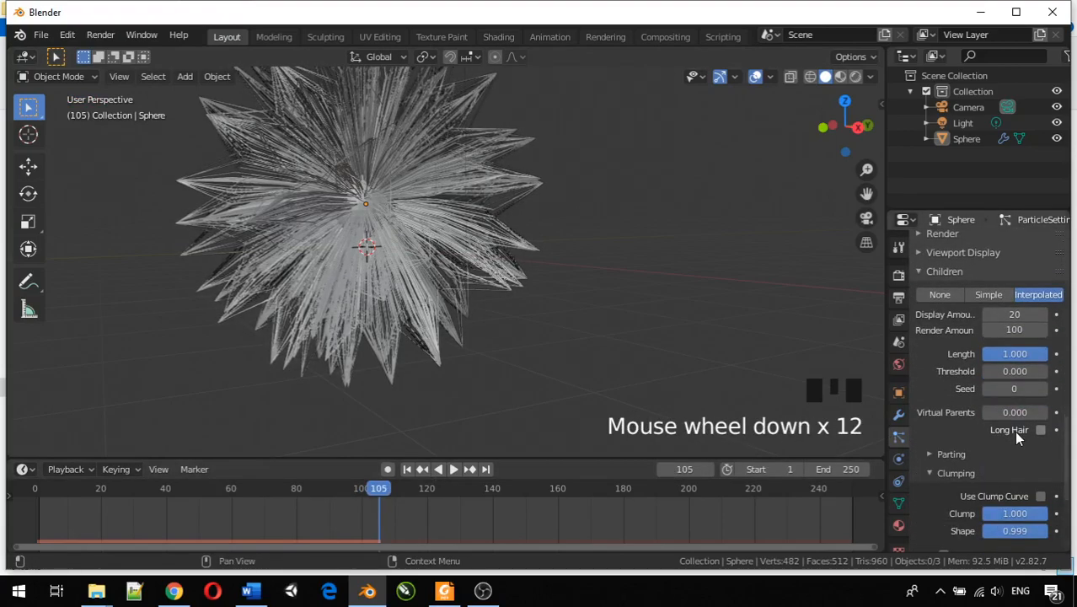
{"action": "scroll", "coordinate": [1016, 432], "scroll_direction": "down", "scroll_amount": 5}
{"action": "scroll", "coordinate": [1016, 432], "scroll_direction": "up", "scroll_amount": 2}
{"action": "mouse_move", "coordinate": [1035, 437]}
{"action": "left_mouse_down"}
{"action": "mouse_move", "coordinate": [999, 438]}
{"action": "mouse_move", "coordinate": [1027, 435]}
{"action": "left_mouse_up"}
{"action": "middle_click_drag", "start_coordinate": [691, 380], "coordinate": [841, 356]}
Step: Raise the children's Display Amount to 38
{"action": "scroll", "coordinate": [1060, 363], "scroll_direction": "up", "scroll_amount": 4}
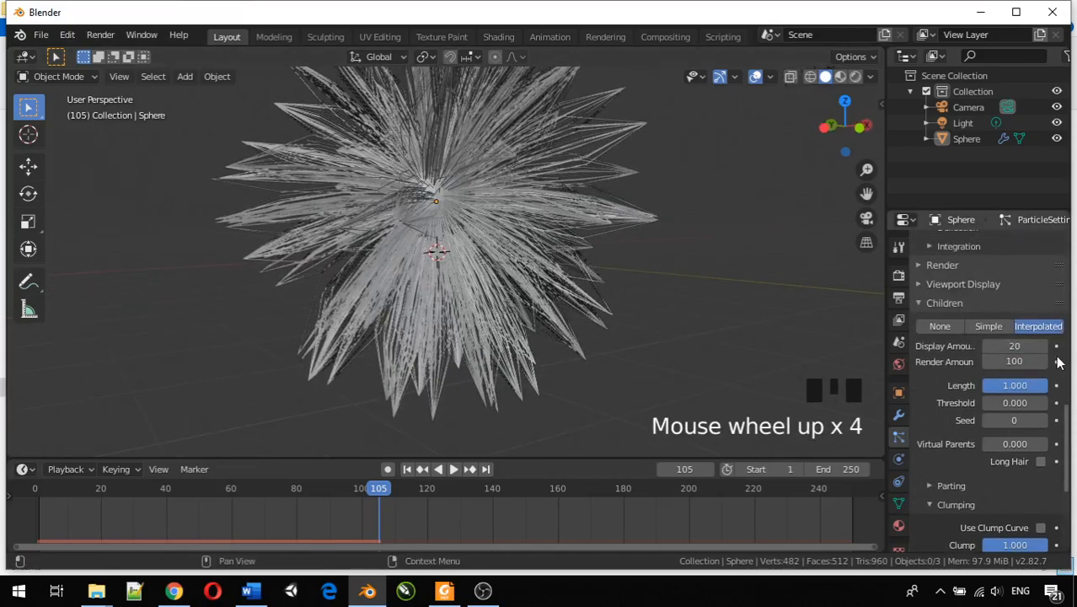
{"action": "middle_click_drag", "start_coordinate": [663, 295], "coordinate": [572, 281]}
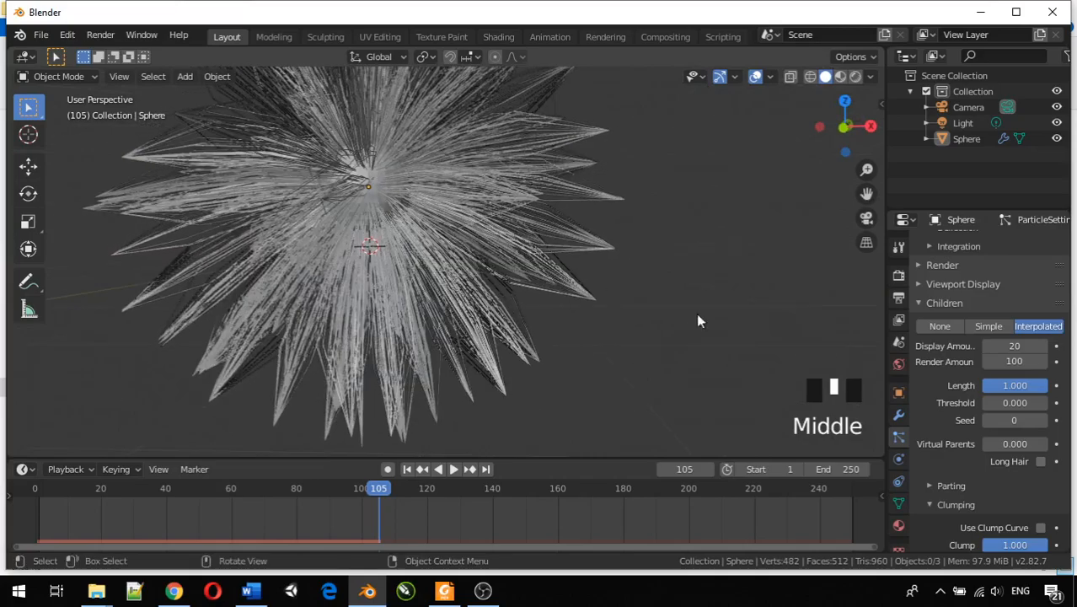
{"action": "left_click", "coordinate": [1043, 348]}
{"action": "left_click", "coordinate": [1042, 348]}
{"action": "left_click", "coordinate": [1043, 348]}
{"action": "left_click", "coordinate": [1042, 349]}
{"action": "left_click", "coordinate": [1042, 349]}
{"action": "left_click", "coordinate": [1042, 348]}
{"action": "left_click", "coordinate": [1042, 348]}
{"action": "left_click", "coordinate": [1043, 348]}
{"action": "left_click", "coordinate": [1043, 349]}
{"action": "left_click", "coordinate": [1043, 348]}
{"action": "left_click", "coordinate": [1042, 348]}
{"action": "left_click", "coordinate": [1042, 348]}
{"action": "left_click", "coordinate": [1042, 348]}
{"action": "left_click", "coordinate": [1042, 348]}
{"action": "left_click", "coordinate": [1042, 348]}
{"action": "left_click", "coordinate": [1042, 348]}
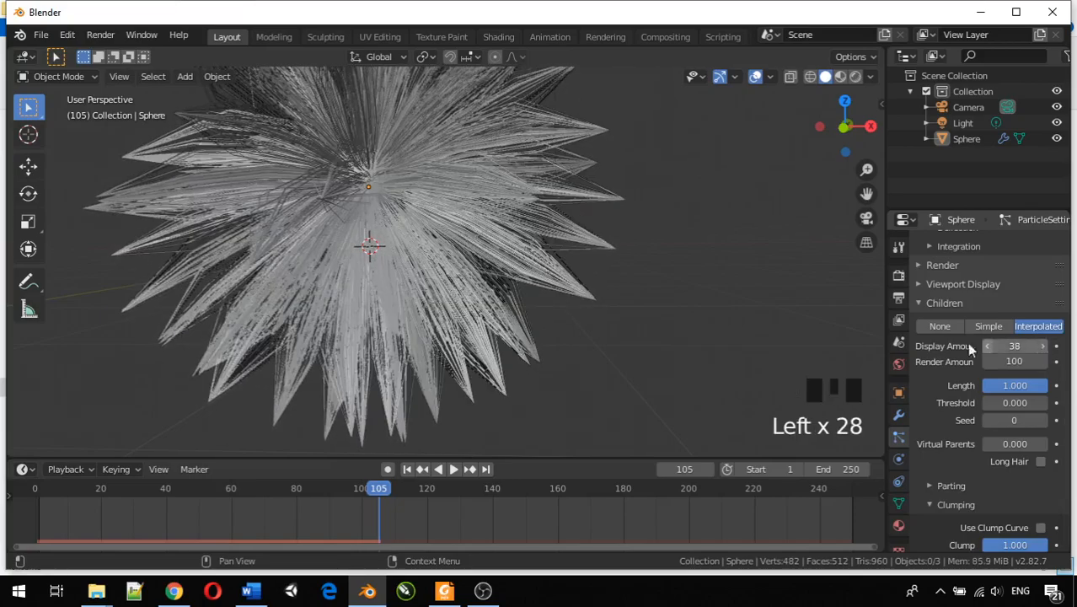
Step: Try a children's Render Amount of 105, then bring it back to 100
{"action": "left_click", "coordinate": [1044, 362]}
{"action": "left_click", "coordinate": [1043, 362]}
{"action": "left_click", "coordinate": [1043, 362]}
{"action": "left_click", "coordinate": [1044, 361]}
{"action": "left_click", "coordinate": [1043, 362]}
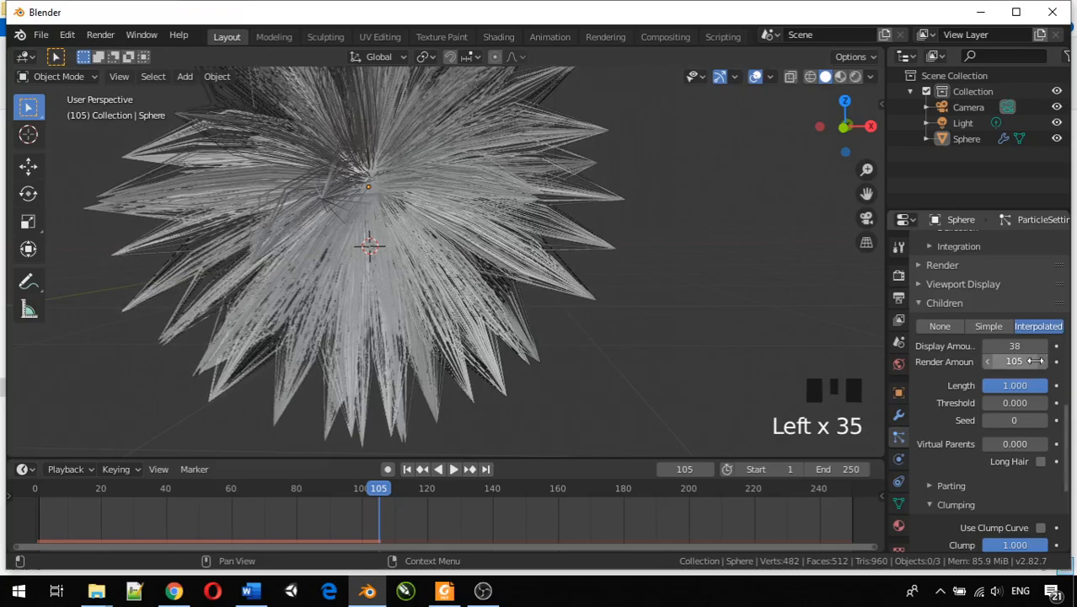
{"action": "left_click", "coordinate": [986, 363]}
{"action": "left_click", "coordinate": [986, 363]}
{"action": "left_click", "coordinate": [987, 362]}
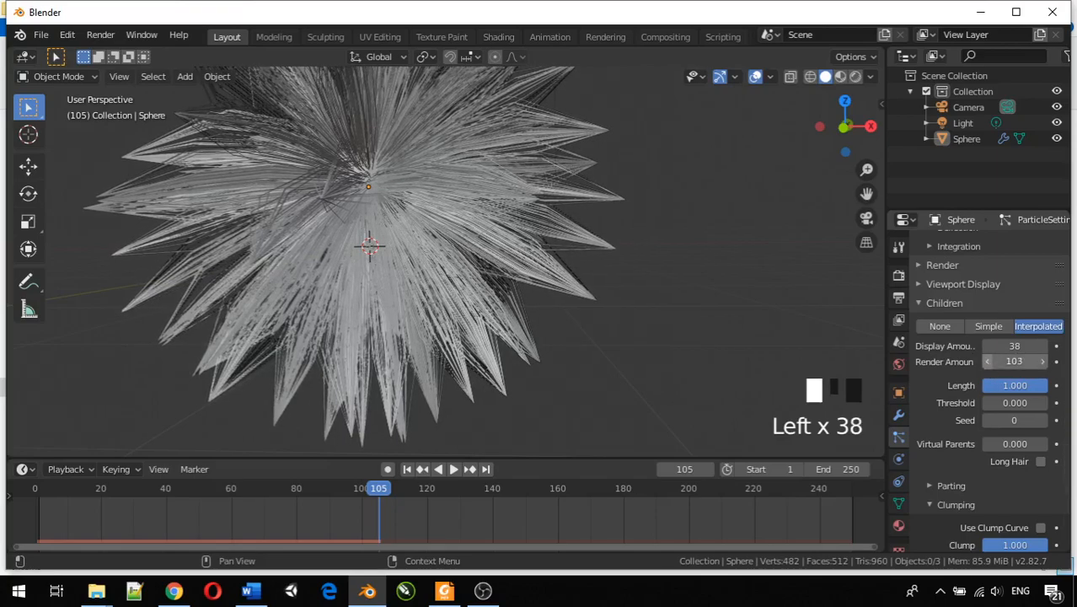
{"action": "left_click", "coordinate": [986, 363]}
{"action": "left_click", "coordinate": [986, 362]}
{"action": "left_click", "coordinate": [986, 363]}
{"action": "left_click", "coordinate": [987, 362]}
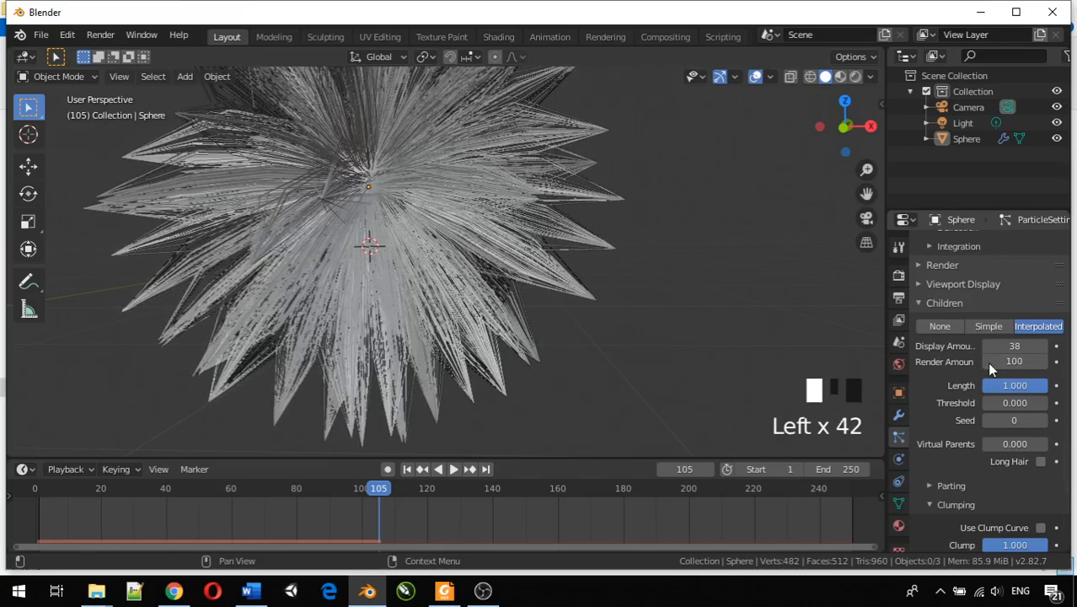
Step: Raise the children's Display Amount to 44 and view the denser hair from another side
{"action": "left_click", "coordinate": [1044, 346]}
{"action": "left_click", "coordinate": [1045, 346]}
{"action": "left_click", "coordinate": [1044, 347]}
{"action": "left_click", "coordinate": [1044, 347]}
{"action": "left_click", "coordinate": [1044, 346]}
{"action": "left_click", "coordinate": [1044, 346]}
{"action": "left_click", "coordinate": [1044, 346]}
{"action": "left_click", "coordinate": [1044, 346]}
{"action": "left_click", "coordinate": [1044, 347]}
{"action": "middle_click_drag", "start_coordinate": [522, 270], "coordinate": [25, 345]}
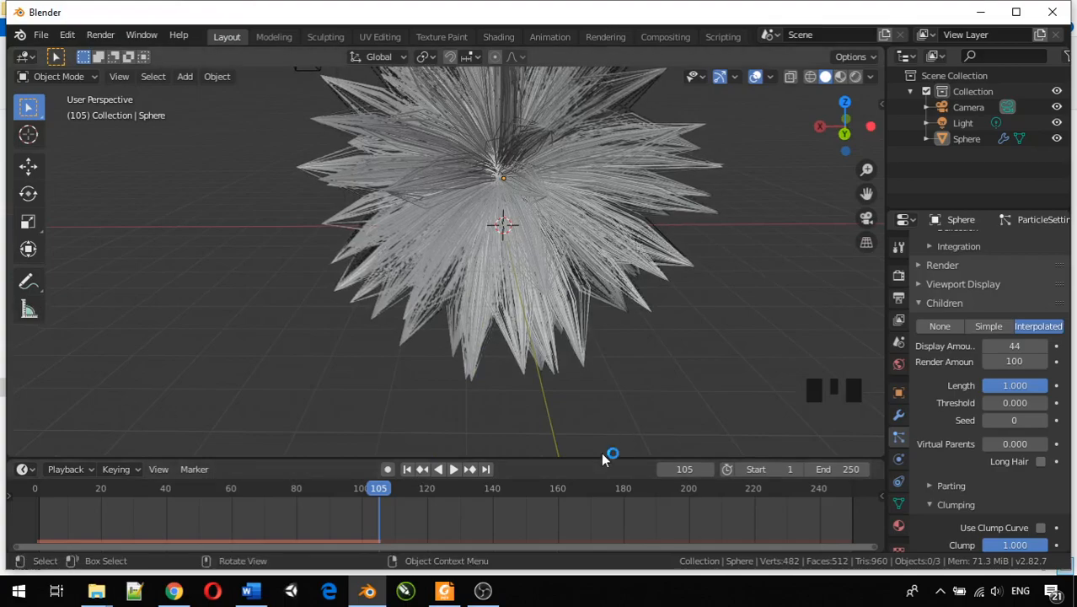
Step: Expand the children's Roughness settings and try the Uniform value, leaving it at 0.000
{"action": "scroll", "coordinate": [970, 476], "scroll_direction": "down", "scroll_amount": 4}
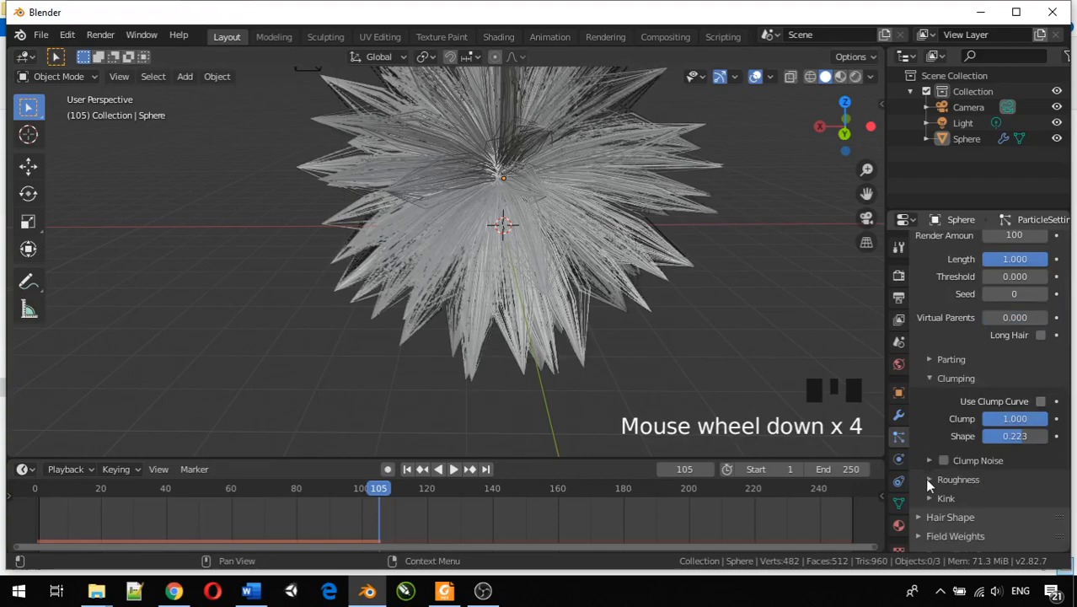
{"action": "left_click", "coordinate": [927, 480]}
{"action": "scroll", "coordinate": [933, 480], "scroll_direction": "down", "scroll_amount": 3}
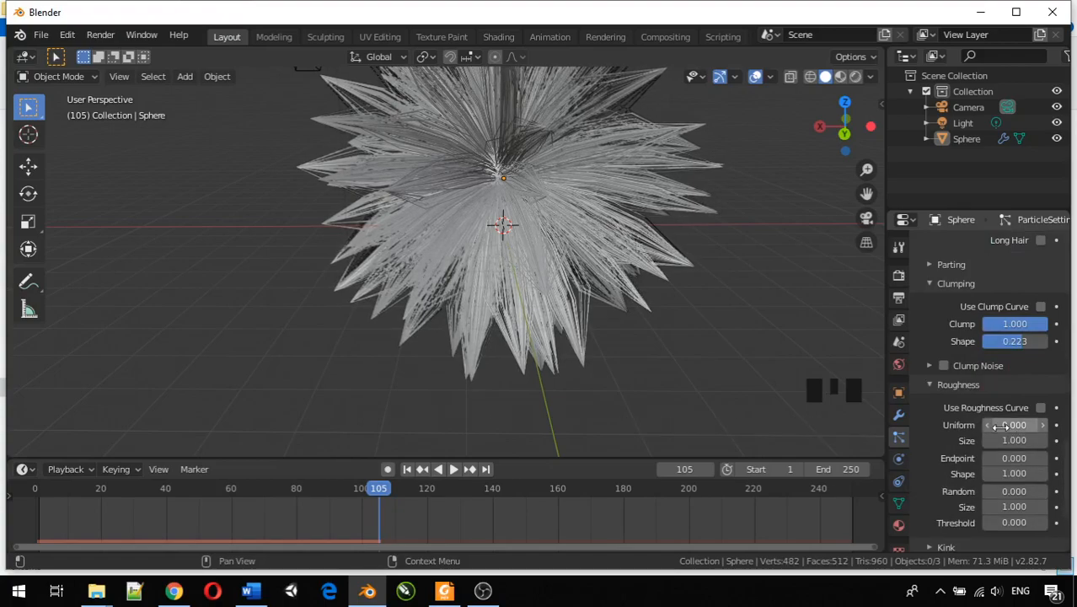
{"action": "left_click_drag", "start_coordinate": [1001, 425], "coordinate": [936, 425]}
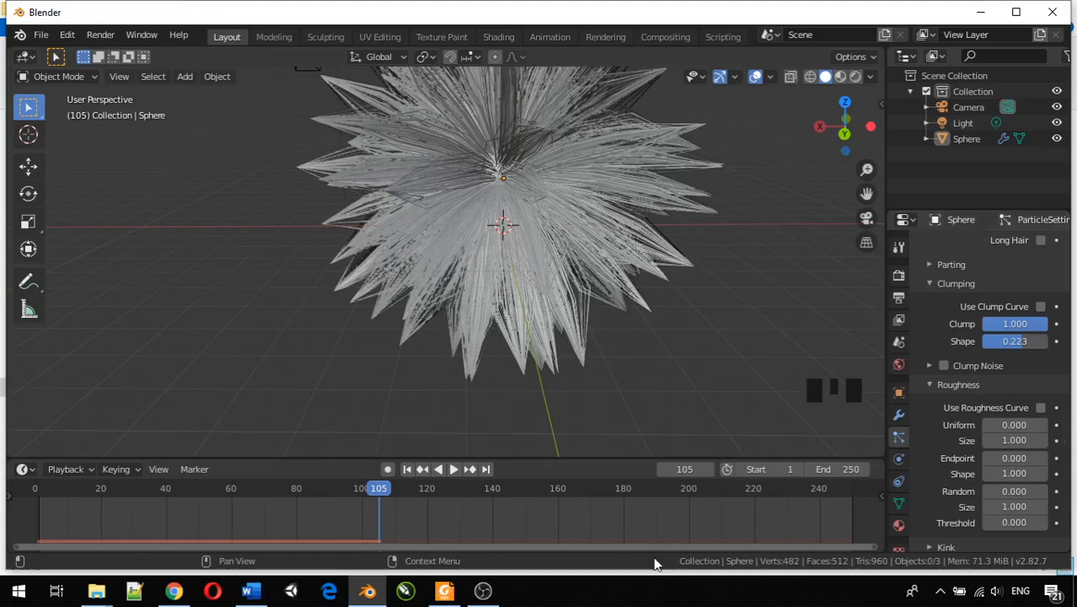
Step: Try a Uniform roughness Size of 1.038, then set it back to 1
{"action": "left_click", "coordinate": [1014, 440]}
{"action": "mouse_move", "coordinate": [1014, 440]}
{"action": "left_mouse_down"}
{"action": "mouse_move", "coordinate": [1023, 440]}
{"action": "mouse_move", "coordinate": [1010, 440]}
{"action": "left_mouse_up"}
{"action": "left_click", "coordinate": [998, 440]}
{"action": "left_click", "coordinate": [1012, 436]}
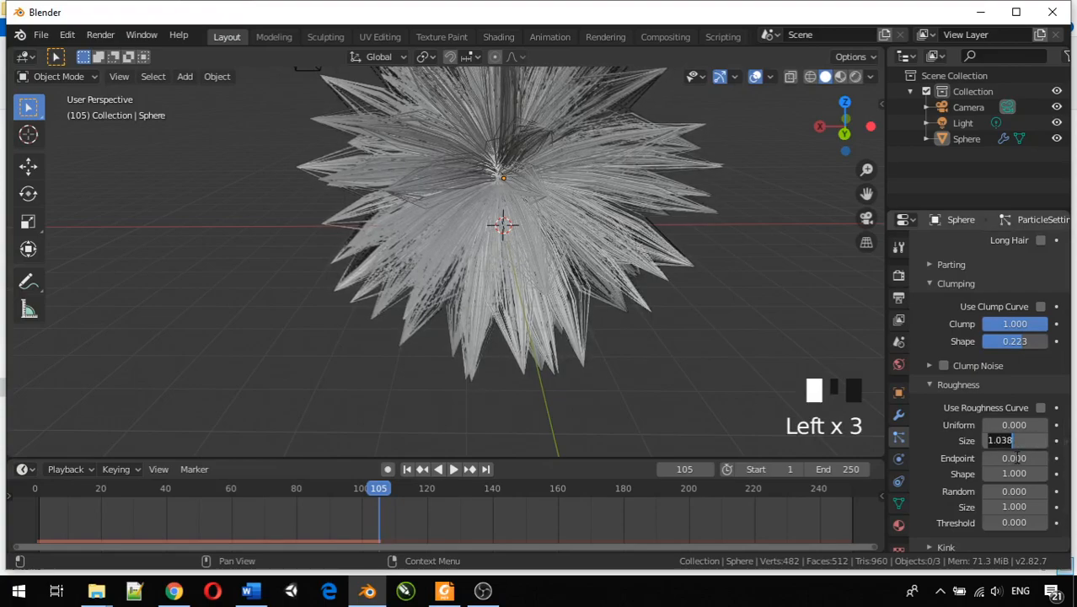
{"action": "type", "text": "1"}
{"action": "key", "text": "Return"}
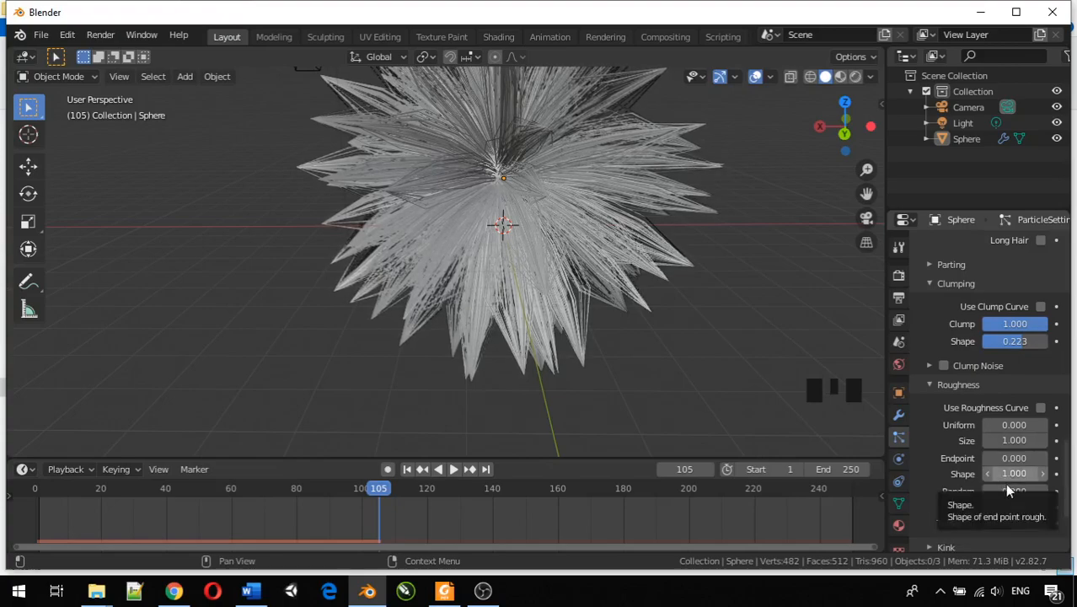
Step: Try a Random roughness of 0.463, inspect the hair, then set it back to 0.000
{"action": "mouse_move", "coordinate": [1014, 490]}
{"action": "left_mouse_down"}
{"action": "mouse_move", "coordinate": [1054, 490]}
{"action": "mouse_move", "coordinate": [995, 498]}
{"action": "left_mouse_up"}
{"action": "middle_click_drag", "start_coordinate": [496, 409], "coordinate": [610, 342]}
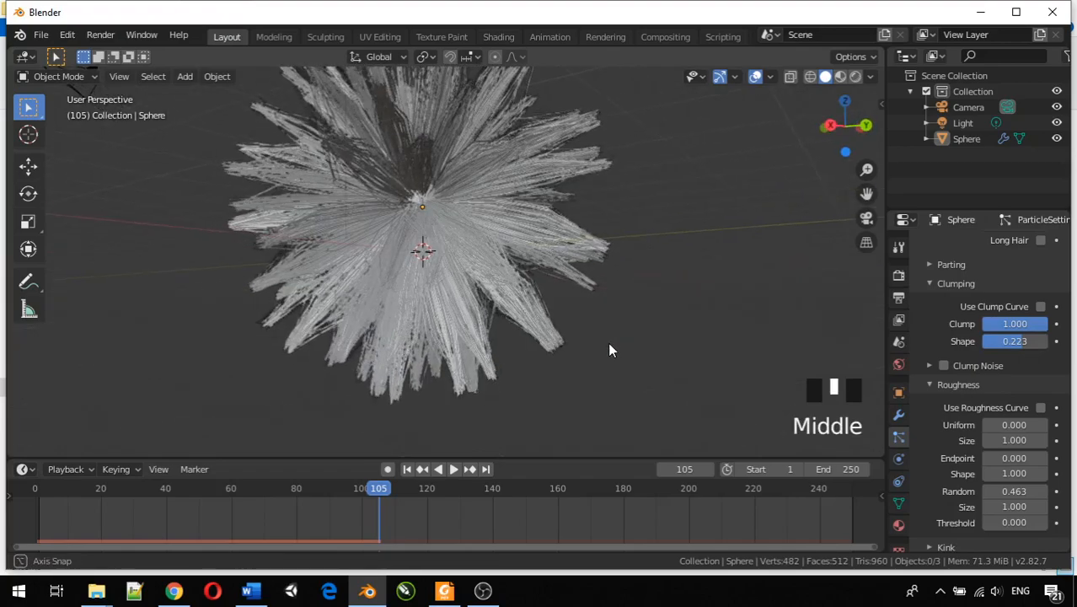
{"action": "left_click_drag", "start_coordinate": [1028, 493], "coordinate": [986, 493]}
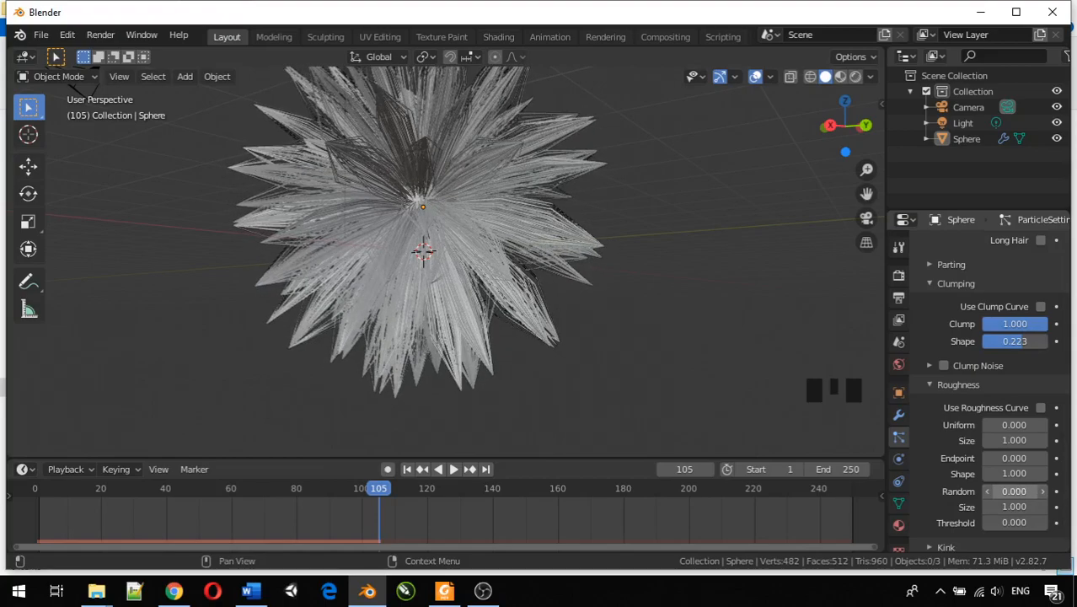
Step: Set the Size of the Random roughness to 0.707
{"action": "left_click", "coordinate": [1014, 507]}
{"action": "left_click_drag", "start_coordinate": [1031, 508], "coordinate": [1012, 508]}
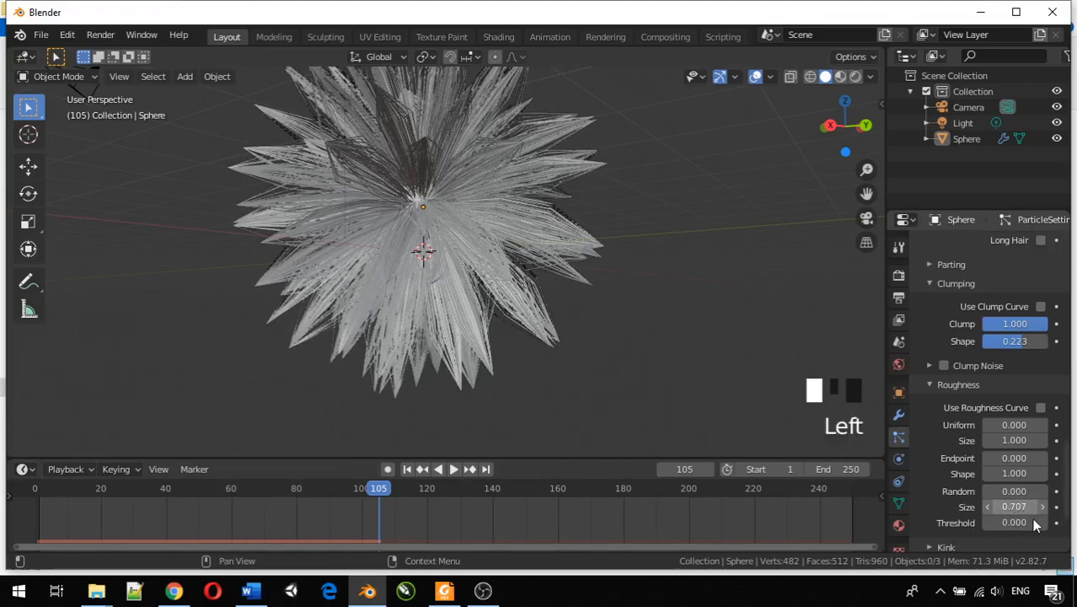
Step: Undo the last change to the Size of the Random roughness
{"action": "left_click", "coordinate": [762, 342]}
{"action": "key", "text": "ctrl+z"}
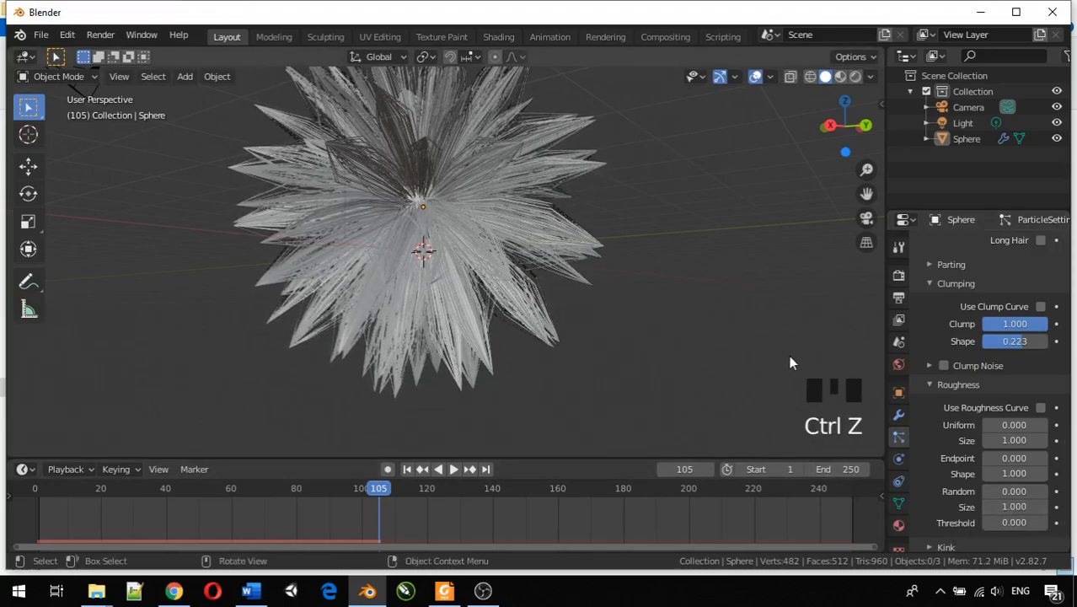
Step: Expand the children's Kink settings, set the Kink Type to Spiral and inspect the hair
{"action": "scroll", "coordinate": [1001, 431], "scroll_direction": "down", "scroll_amount": 3}
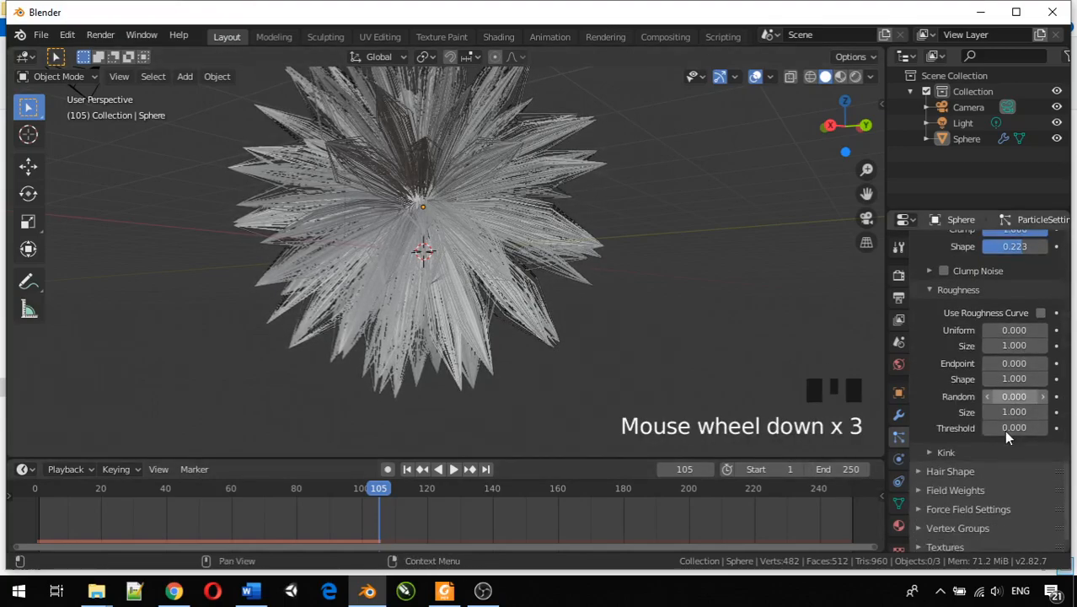
{"action": "left_click", "coordinate": [937, 455]}
{"action": "middle_click_drag", "start_coordinate": [800, 396], "coordinate": [766, 345]}
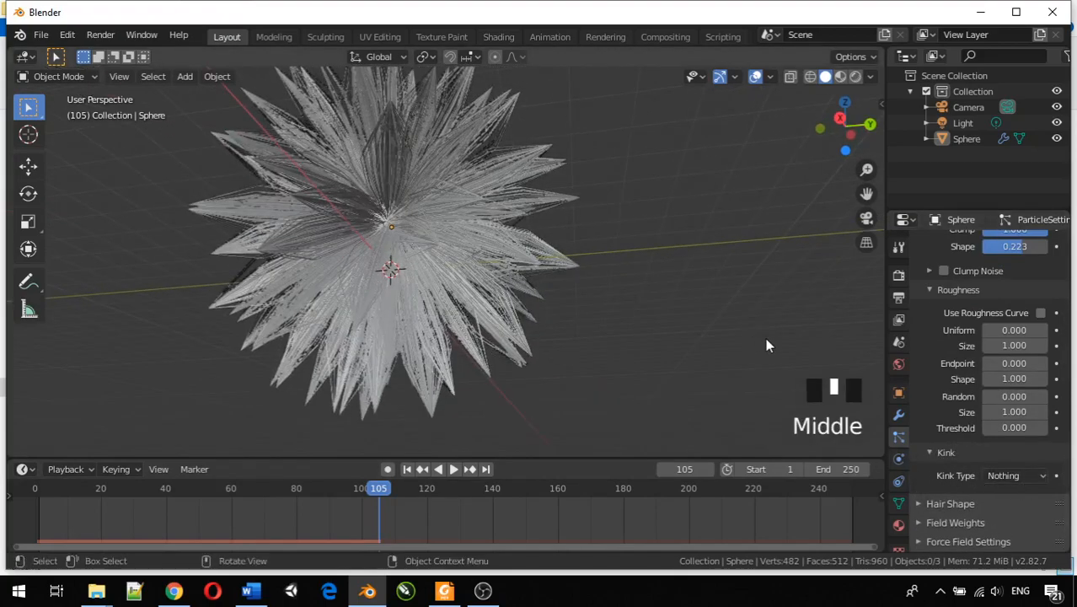
{"action": "left_click", "coordinate": [1023, 477]}
{"action": "left_click", "coordinate": [1008, 371]}
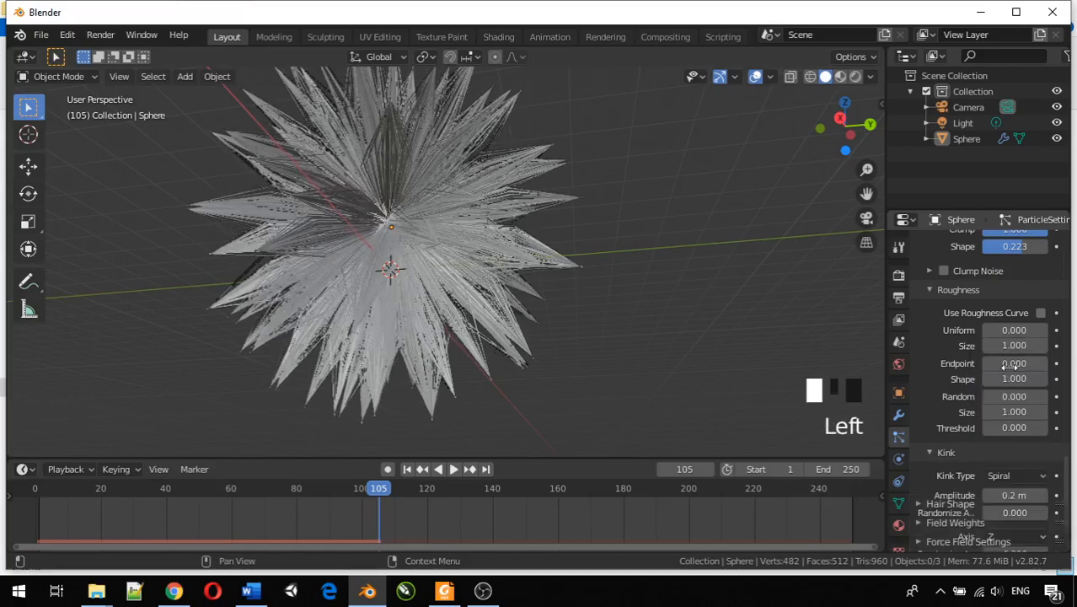
{"action": "middle_click_drag", "start_coordinate": [615, 337], "coordinate": [837, 459]}
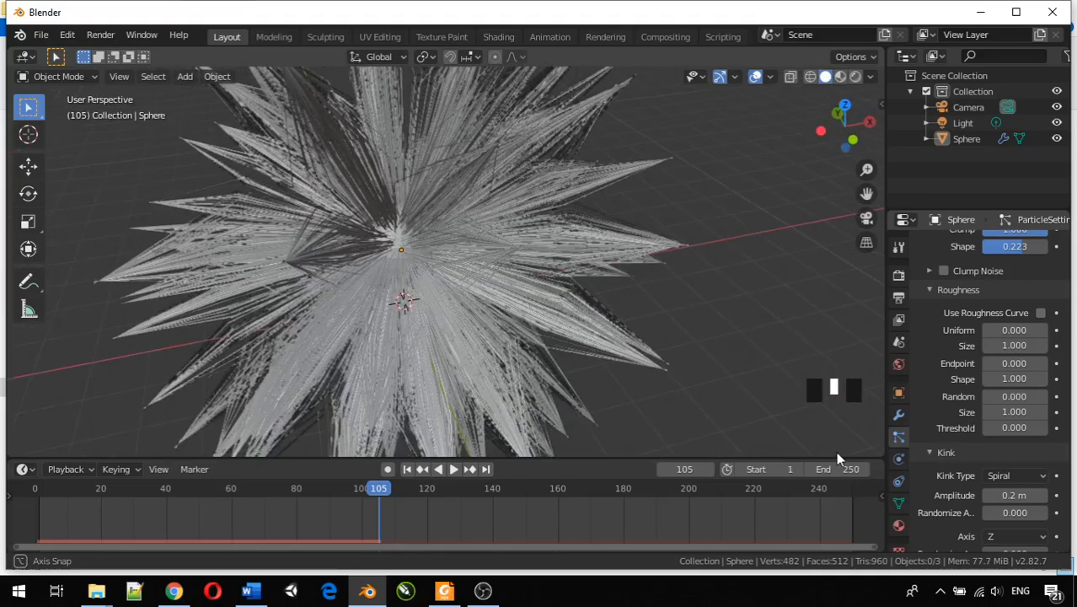
Step: Try the Braid and Wave kink types on the child hairs, inspecting each from different angles
{"action": "left_click", "coordinate": [1033, 477]}
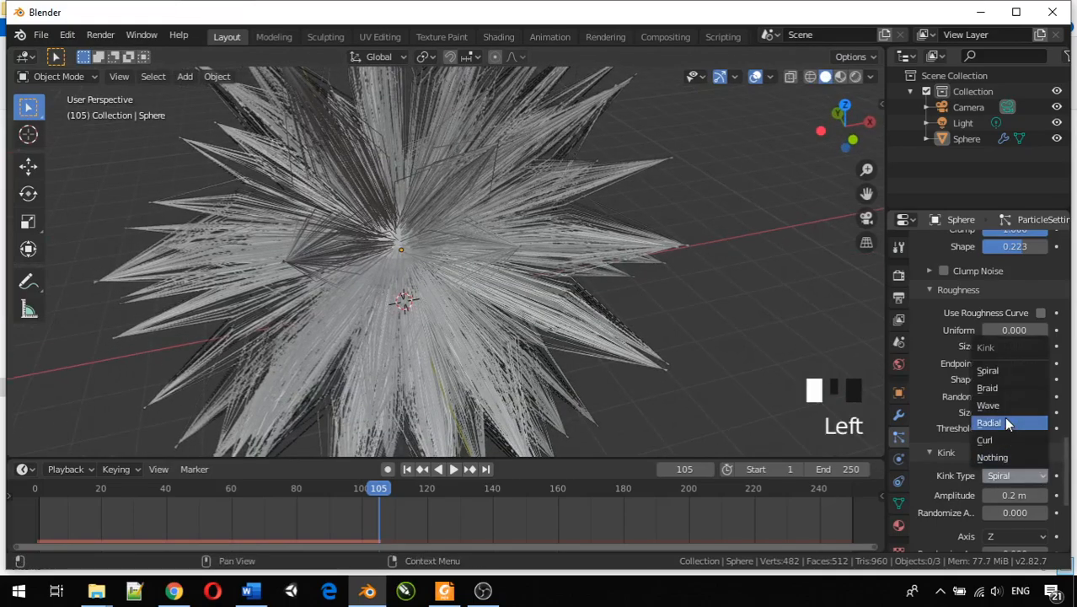
{"action": "left_click", "coordinate": [986, 387]}
{"action": "middle_click_drag", "start_coordinate": [487, 327], "coordinate": [557, 287]}
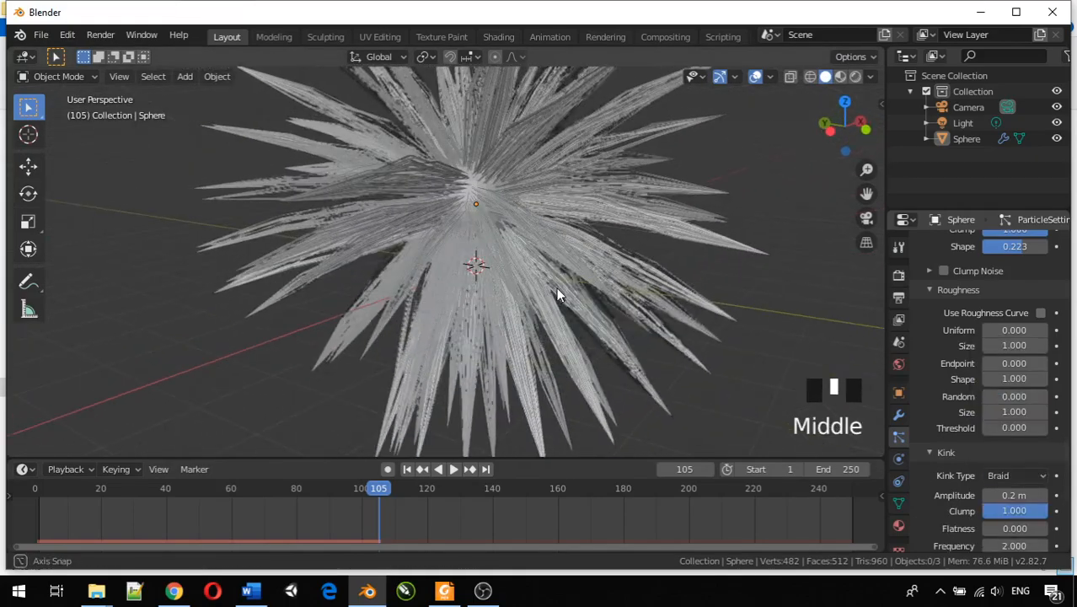
{"action": "left_click", "coordinate": [1028, 478]}
{"action": "left_click", "coordinate": [1010, 408]}
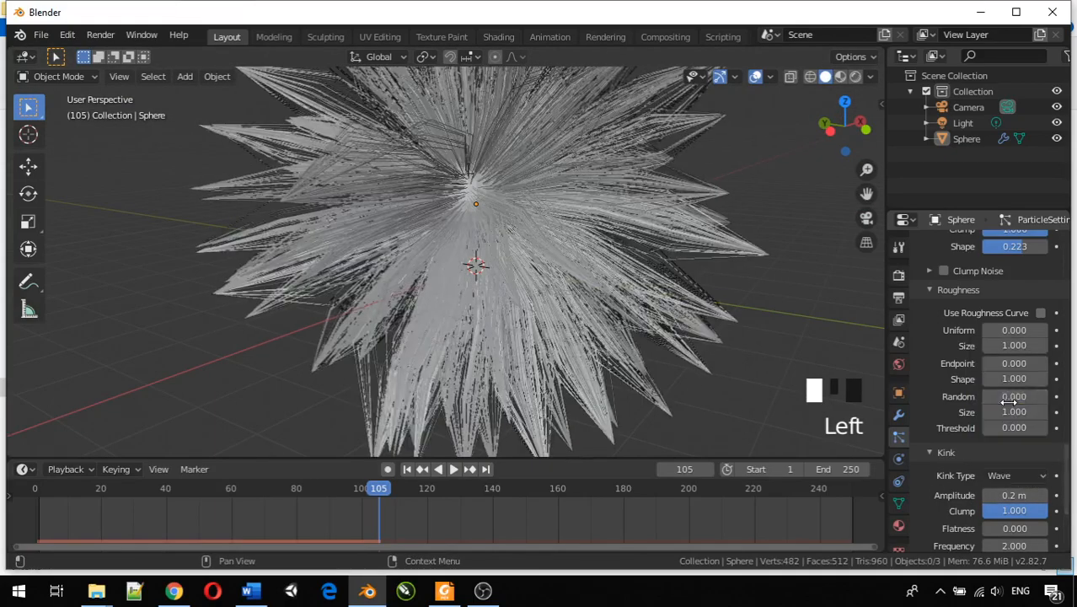
{"action": "mouse_move", "coordinate": [716, 286]}
{"action": "middle_mouse_down"}
{"action": "mouse_move", "coordinate": [800, 297]}
{"action": "mouse_move", "coordinate": [858, 344]}
{"action": "mouse_move", "coordinate": [810, 299]}
{"action": "mouse_move", "coordinate": [730, 276]}
{"action": "mouse_move", "coordinate": [676, 284]}
{"action": "mouse_move", "coordinate": [708, 295]}
{"action": "middle_mouse_up"}
Step: Try the Radial kink type, inspect the hair, and set the Kink Type to Curl
{"action": "left_click", "coordinate": [1017, 476]}
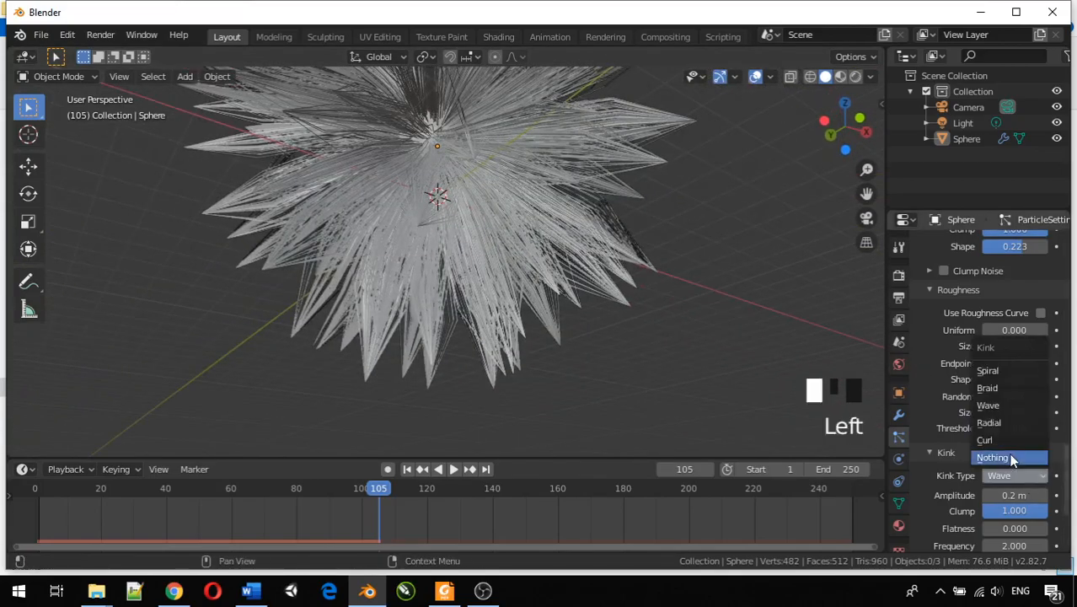
{"action": "left_click", "coordinate": [1014, 422]}
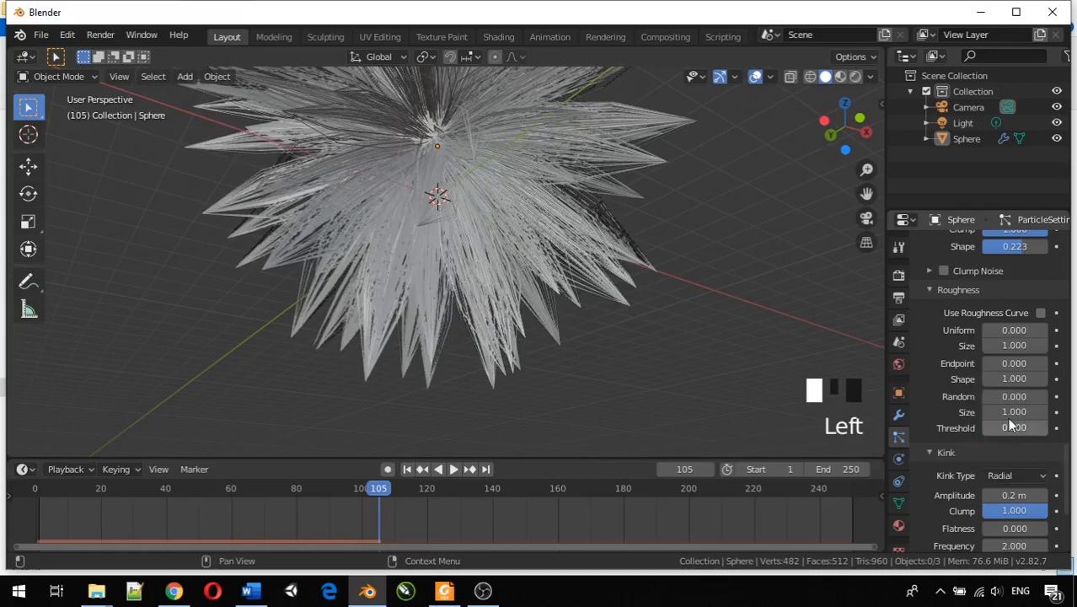
{"action": "middle_click_drag", "start_coordinate": [455, 270], "coordinate": [588, 400]}
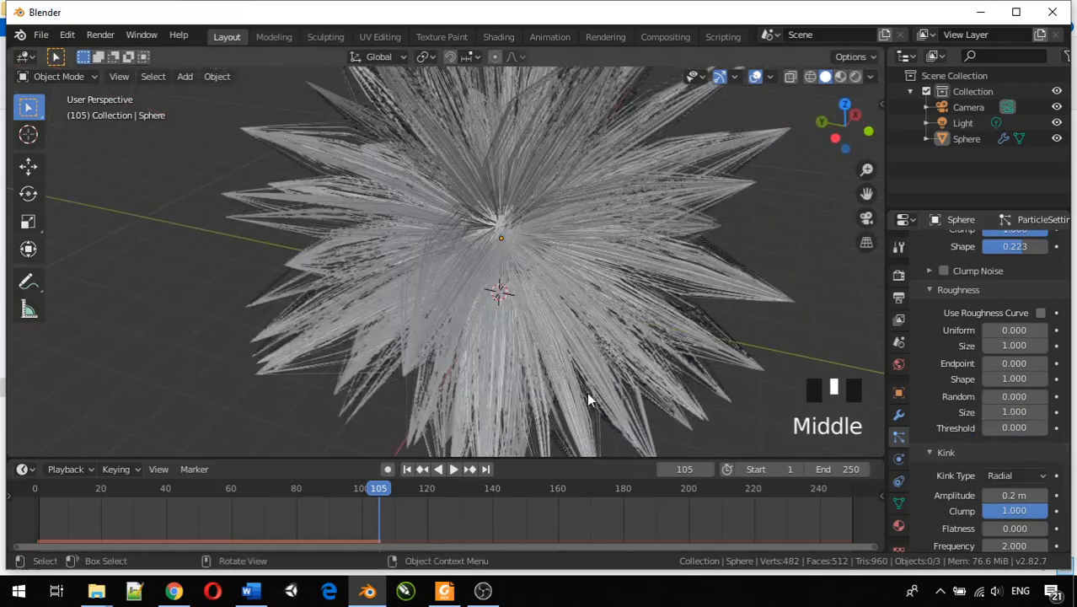
{"action": "left_click", "coordinate": [1012, 476]}
{"action": "left_click", "coordinate": [999, 441]}
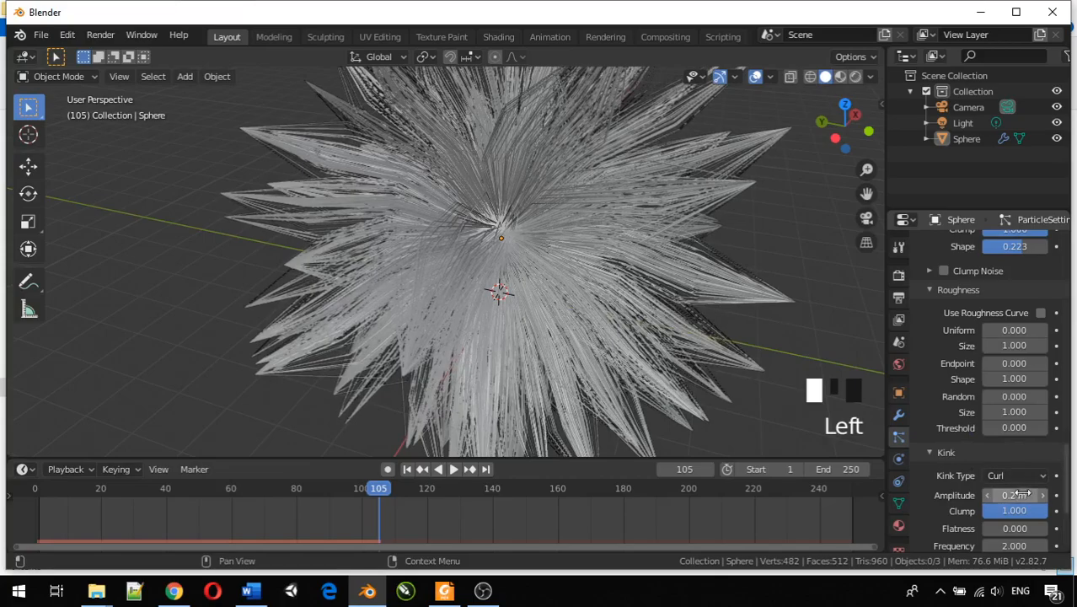
Step: Set the Kink Type back to Nothing and inspect the hair
{"action": "left_click", "coordinate": [1012, 479]}
{"action": "left_click_drag", "start_coordinate": [1013, 481], "coordinate": [996, 458]}
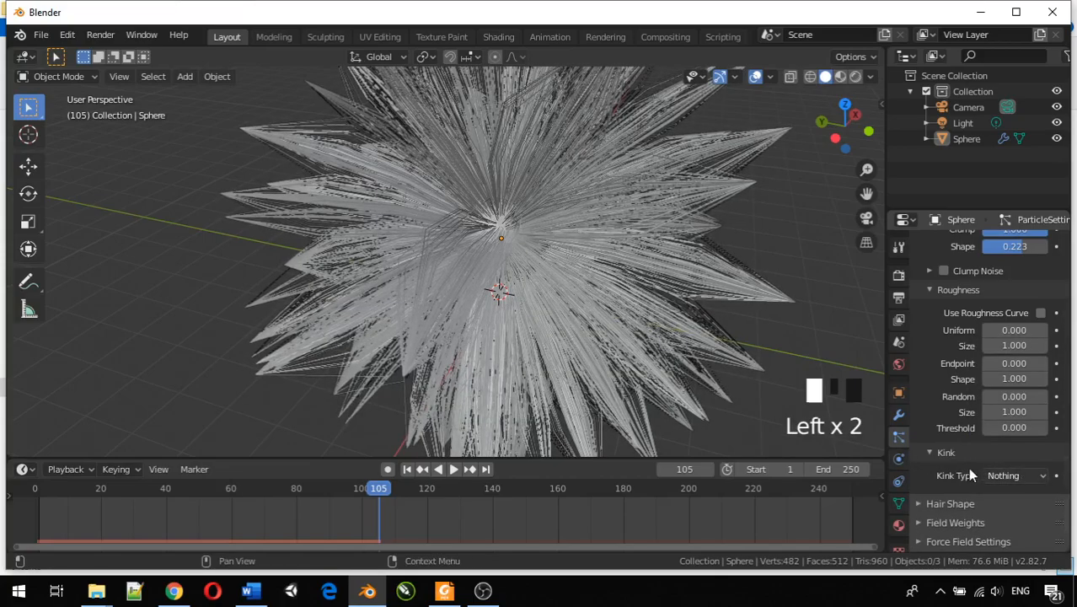
{"action": "middle_click_drag", "start_coordinate": [651, 345], "coordinate": [835, 379]}
Step: Expand the particle system's Render settings and inspect the hair from another angle
{"action": "scroll", "coordinate": [926, 461], "scroll_direction": "down", "scroll_amount": 5}
{"action": "scroll", "coordinate": [946, 496], "scroll_direction": "down", "scroll_amount": 1}
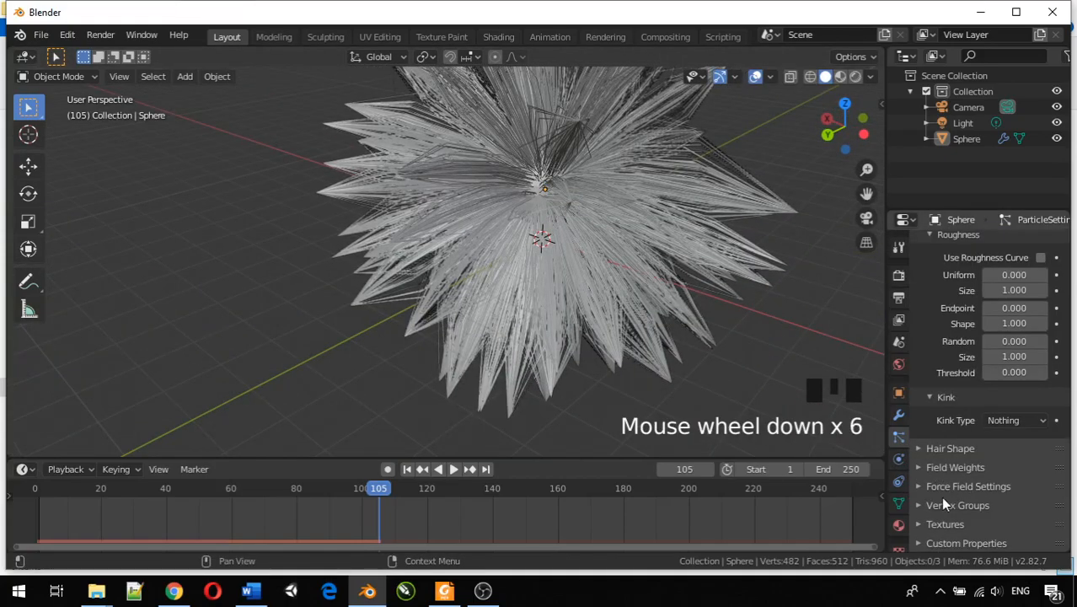
{"action": "scroll", "coordinate": [953, 504], "scroll_direction": "up", "scroll_amount": 2}
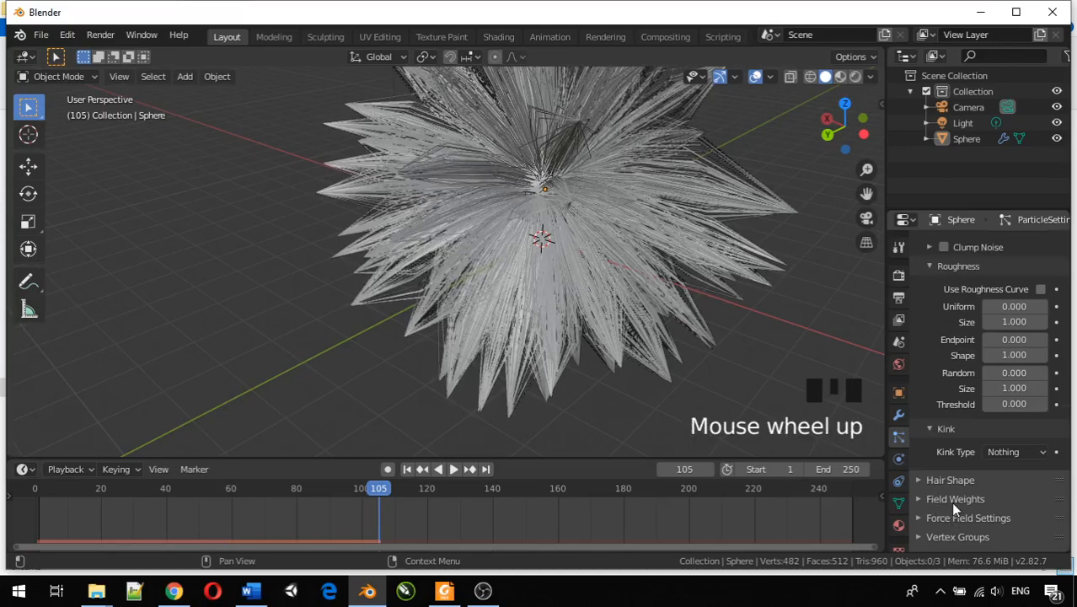
{"action": "scroll", "coordinate": [954, 504], "scroll_direction": "down", "scroll_amount": 2}
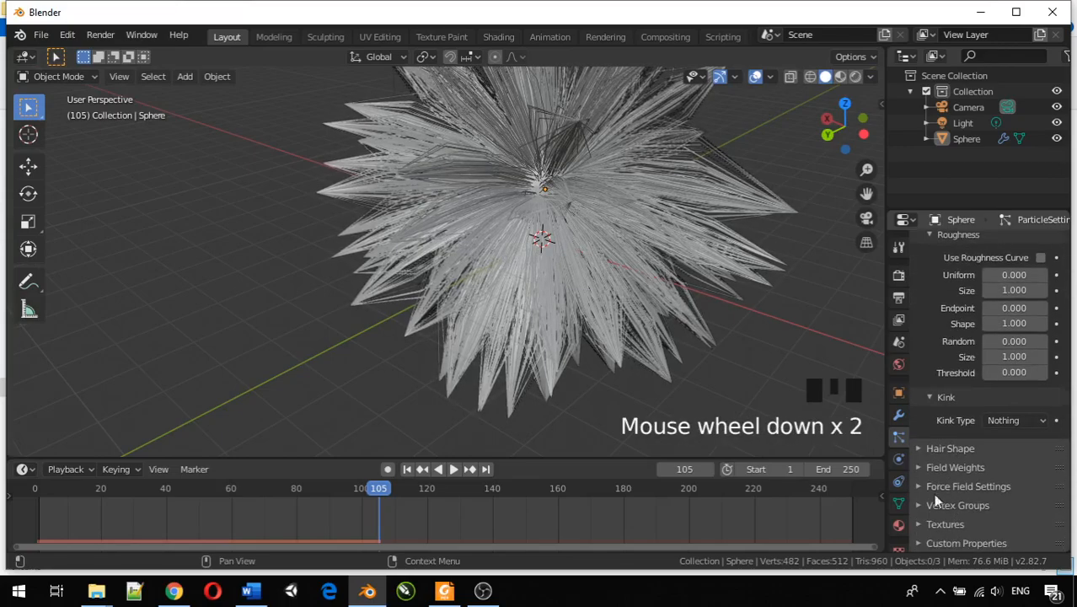
{"action": "middle_click_drag", "start_coordinate": [662, 276], "coordinate": [160, 230]}
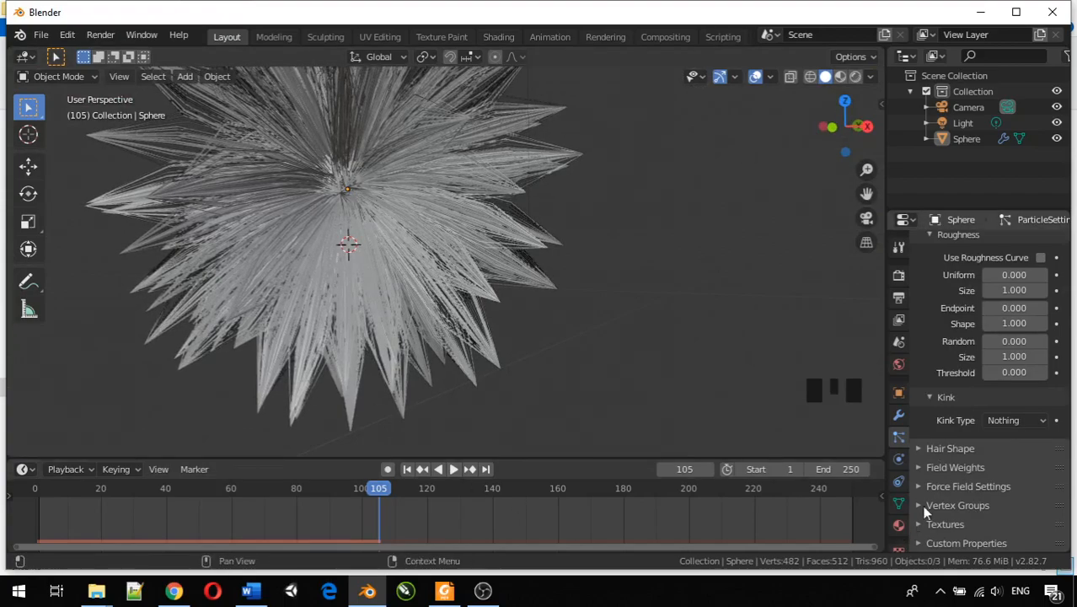
{"action": "scroll", "coordinate": [949, 453], "scroll_direction": "up", "scroll_amount": 8}
{"action": "scroll", "coordinate": [949, 453], "scroll_direction": "up", "scroll_amount": 4}
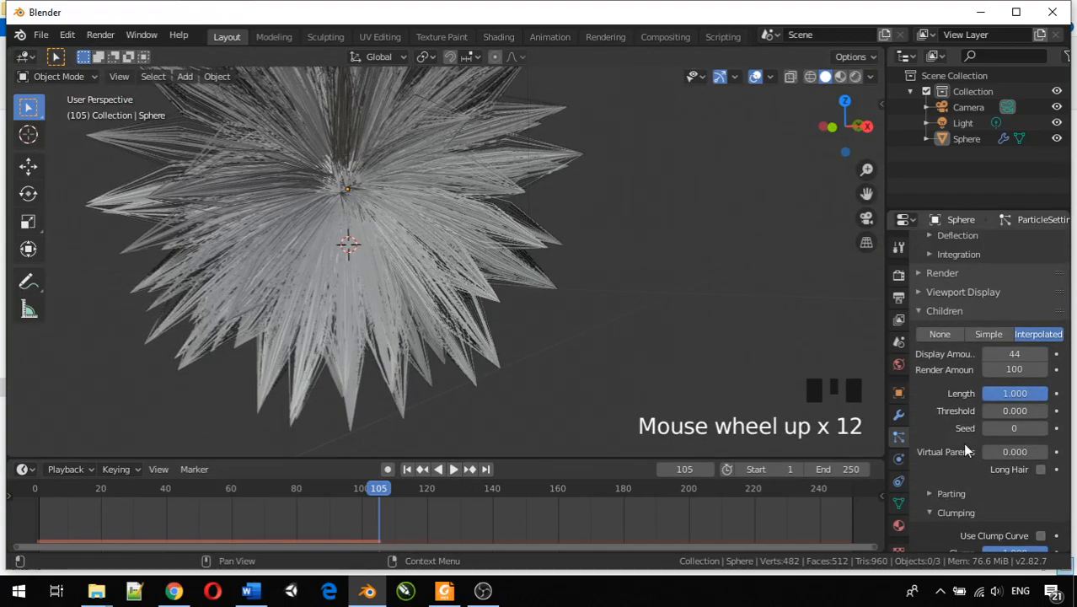
{"action": "scroll", "coordinate": [969, 442], "scroll_direction": "up", "scroll_amount": 2}
{"action": "left_click", "coordinate": [922, 336]}
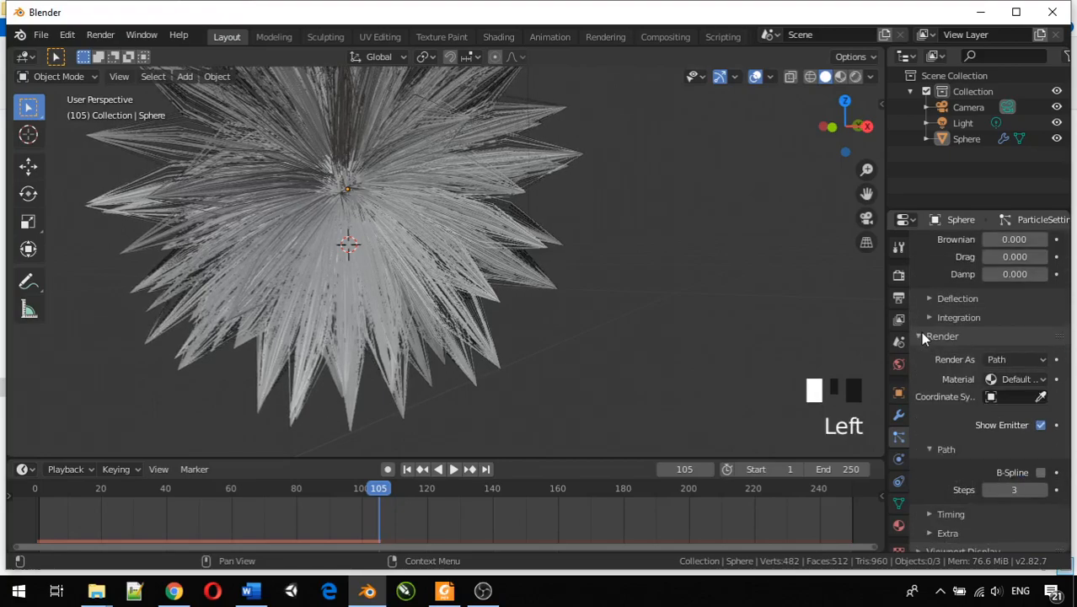
{"action": "middle_click_drag", "start_coordinate": [639, 356], "coordinate": [575, 343]}
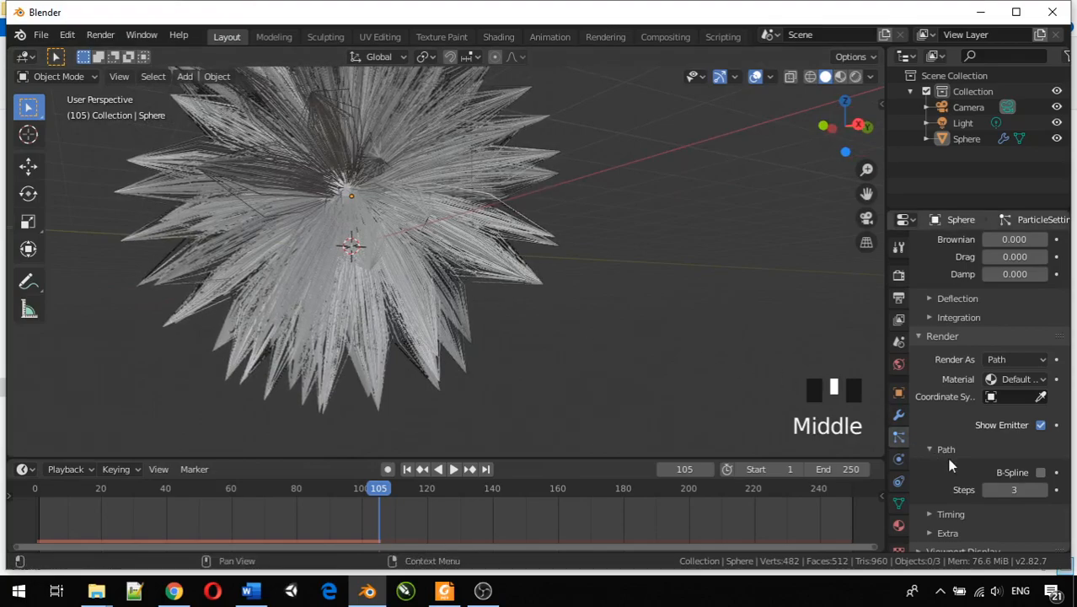
Step: Try B-Spline with 9 Steps on the rendered hair path, then disable B-Spline and set Steps to 0
{"action": "left_click", "coordinate": [1040, 472]}
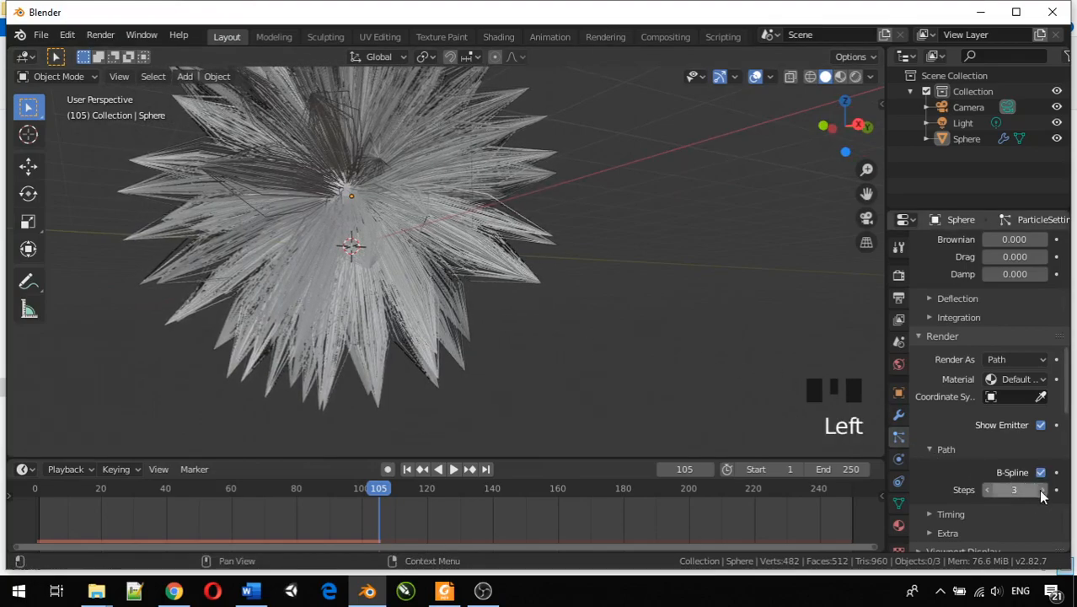
{"action": "left_click", "coordinate": [1042, 491]}
{"action": "left_click", "coordinate": [1043, 492]}
{"action": "left_click", "coordinate": [1044, 492]}
{"action": "left_click", "coordinate": [1044, 490]}
{"action": "left_click", "coordinate": [1044, 490]}
{"action": "left_click", "coordinate": [1044, 490]}
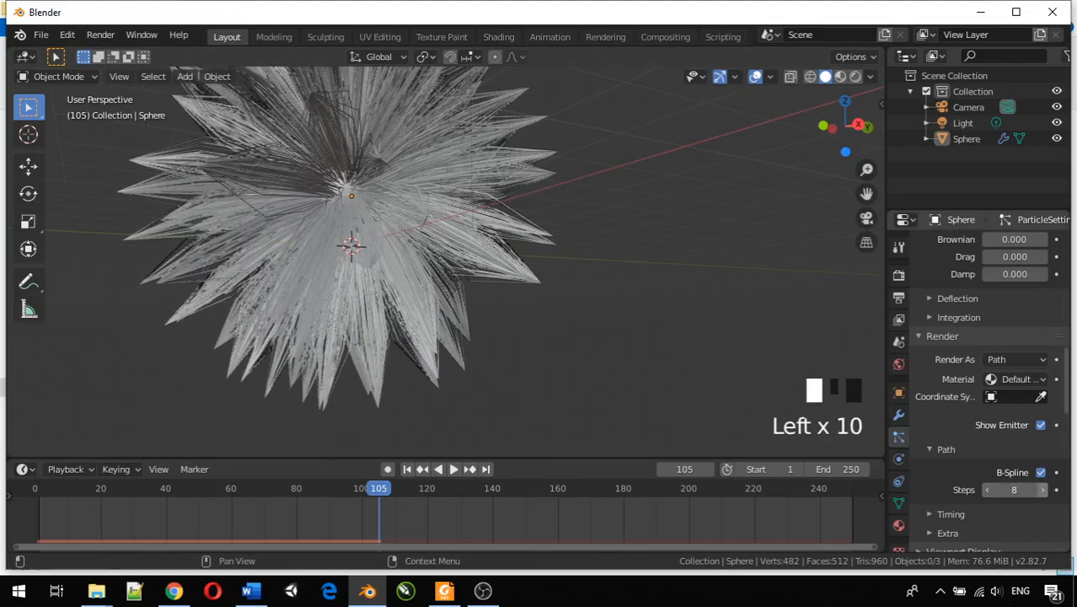
{"action": "left_click", "coordinate": [1040, 473]}
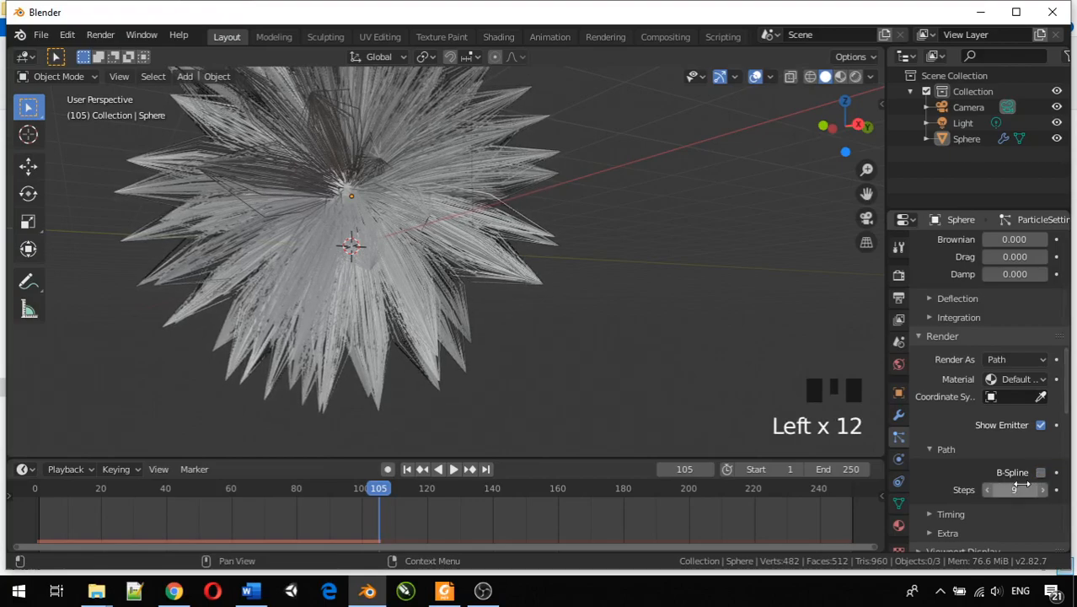
{"action": "left_click", "coordinate": [1018, 491]}
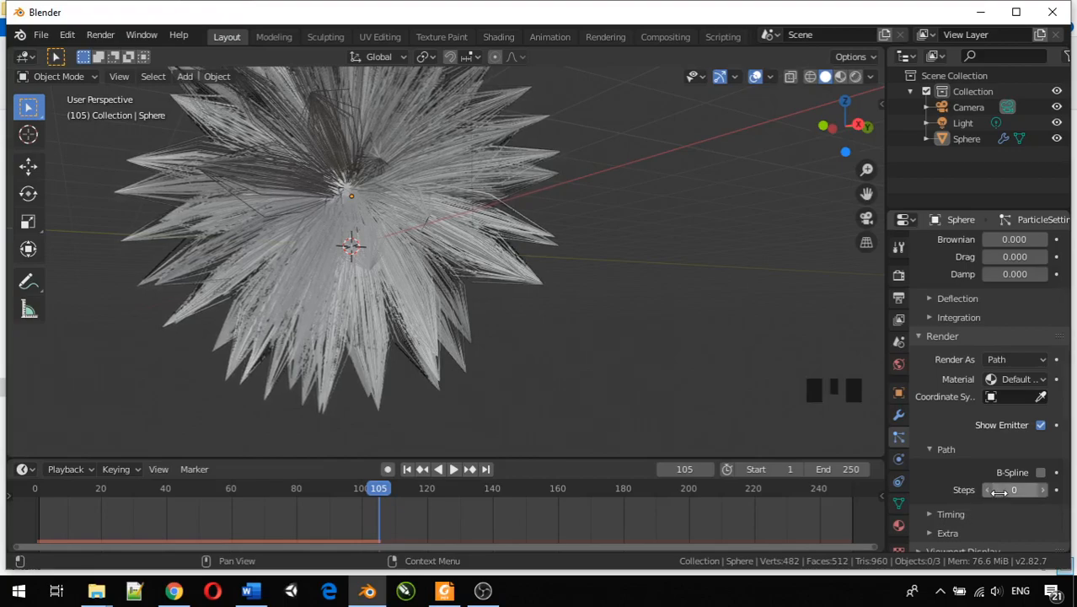
Step: Undo the B-Spline and Steps changes to the hair path and the last Kink Type change
{"action": "key", "text": "ctrl+z"}
{"action": "key", "text": "ctrl+z"}
{"action": "key", "text": "ctrl+z"}
{"action": "key", "text": "ctrl+z"}
{"action": "key", "text": "ctrl+z"}
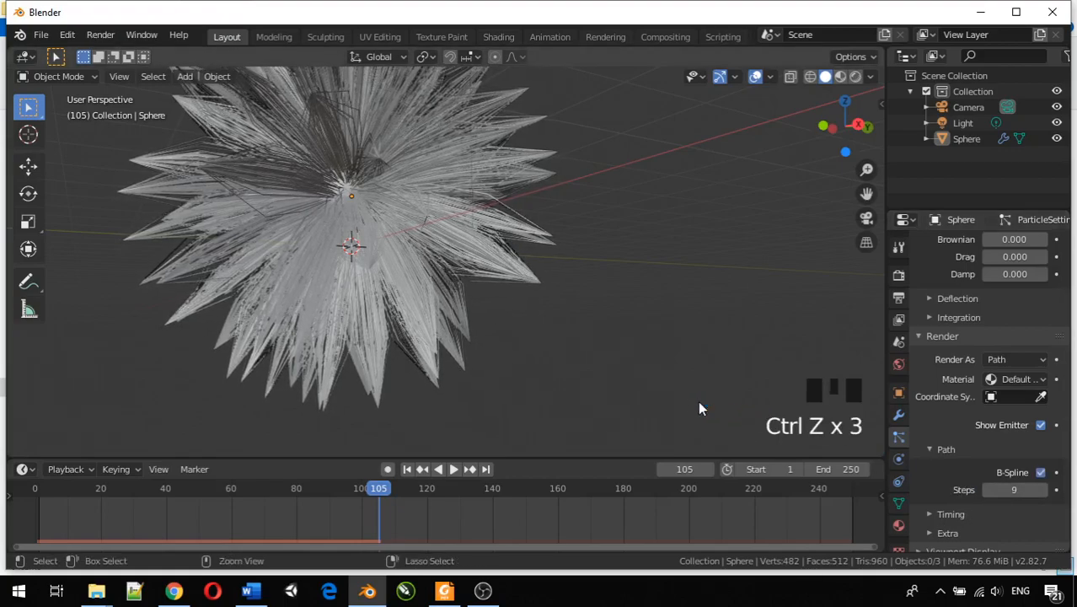
{"action": "key", "text": "ctrl+z"}
{"action": "key", "text": "ctrl+z"}
{"action": "key", "text": "ctrl+z"}
{"action": "key", "text": "ctrl+z"}
{"action": "key", "text": "ctrl+z"}
{"action": "key", "text": "ctrl+z"}
{"action": "key", "text": "ctrl+z"}
{"action": "key", "text": "ctrl+z"}
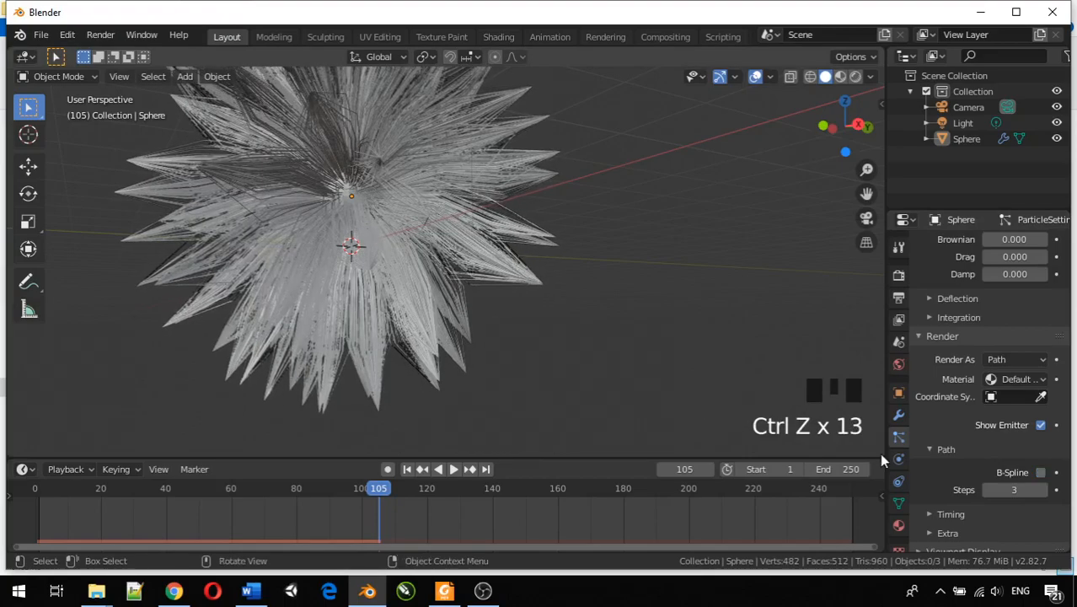
Step: Collapse the particle system's Physics settings
{"action": "scroll", "coordinate": [974, 435], "scroll_direction": "up", "scroll_amount": 4}
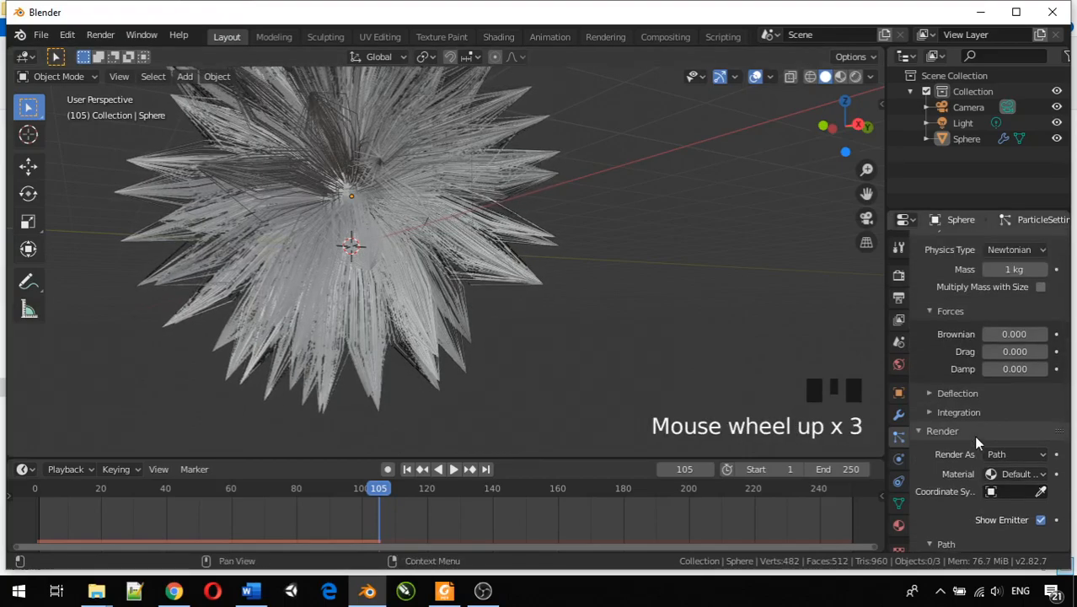
{"action": "scroll", "coordinate": [974, 443], "scroll_direction": "up", "scroll_amount": 6}
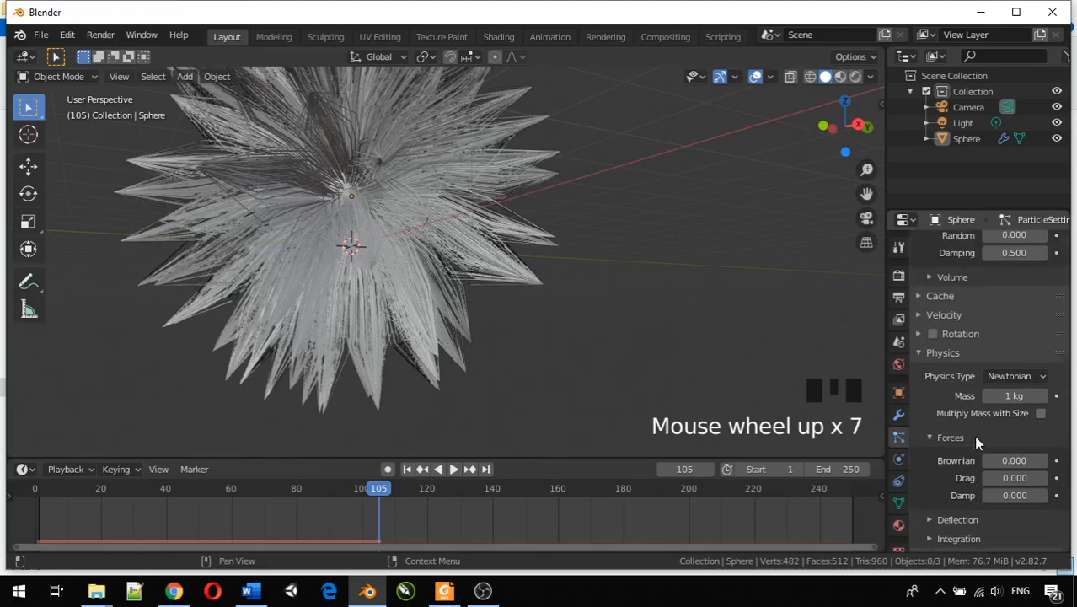
{"action": "scroll", "coordinate": [976, 443], "scroll_direction": "up", "scroll_amount": 6}
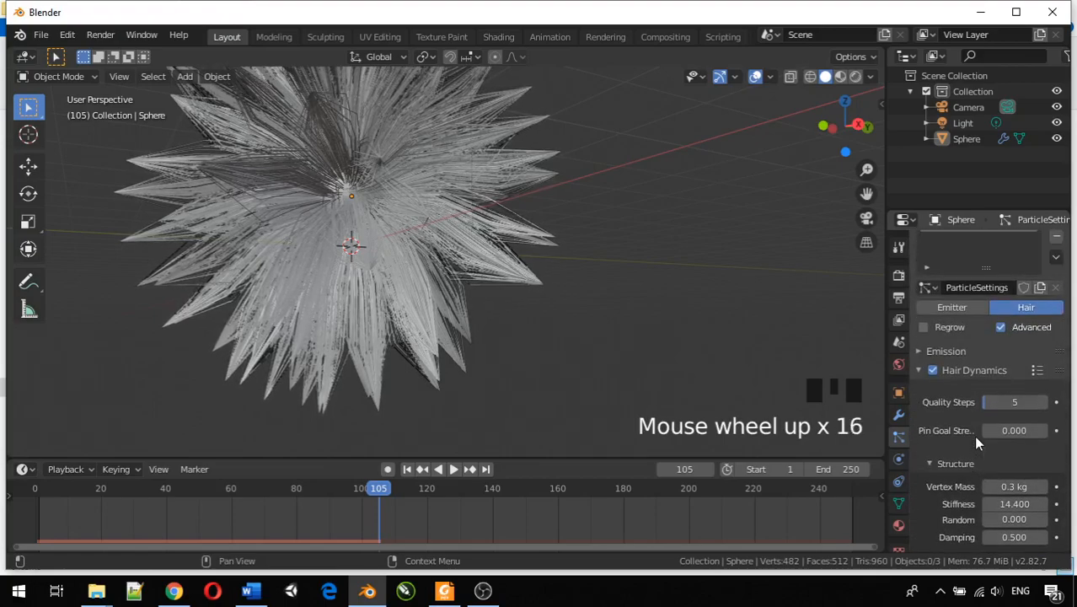
{"action": "scroll", "coordinate": [956, 449], "scroll_direction": "down", "scroll_amount": 4}
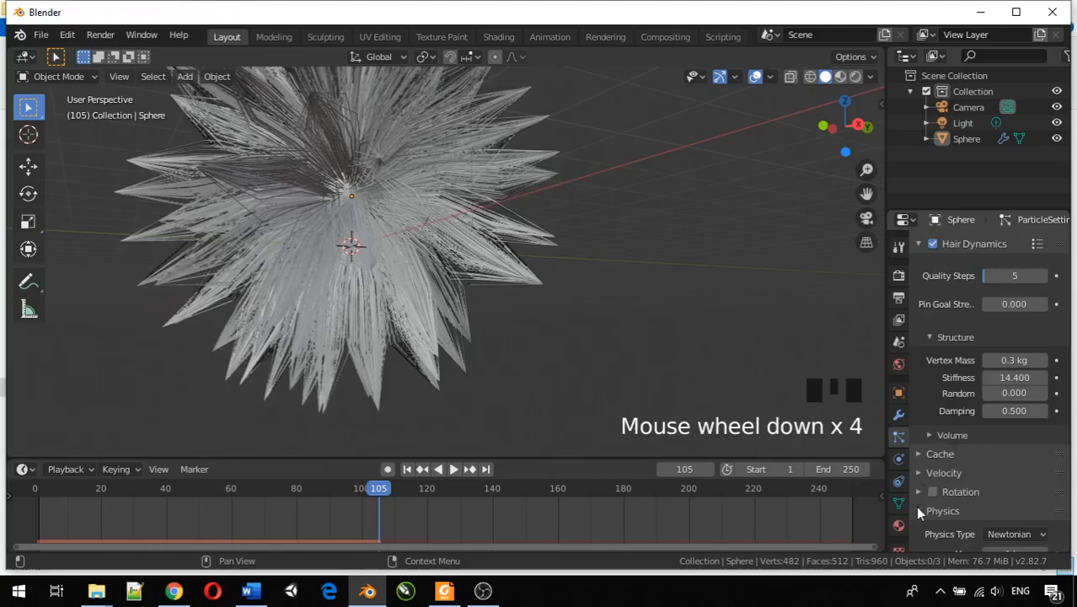
{"action": "left_click", "coordinate": [919, 510]}
{"action": "left_click", "coordinate": [919, 528]}
Step: Examine the particle system's Hair Shape settings and collapse them again
{"action": "scroll", "coordinate": [921, 499], "scroll_direction": "down", "scroll_amount": 3}
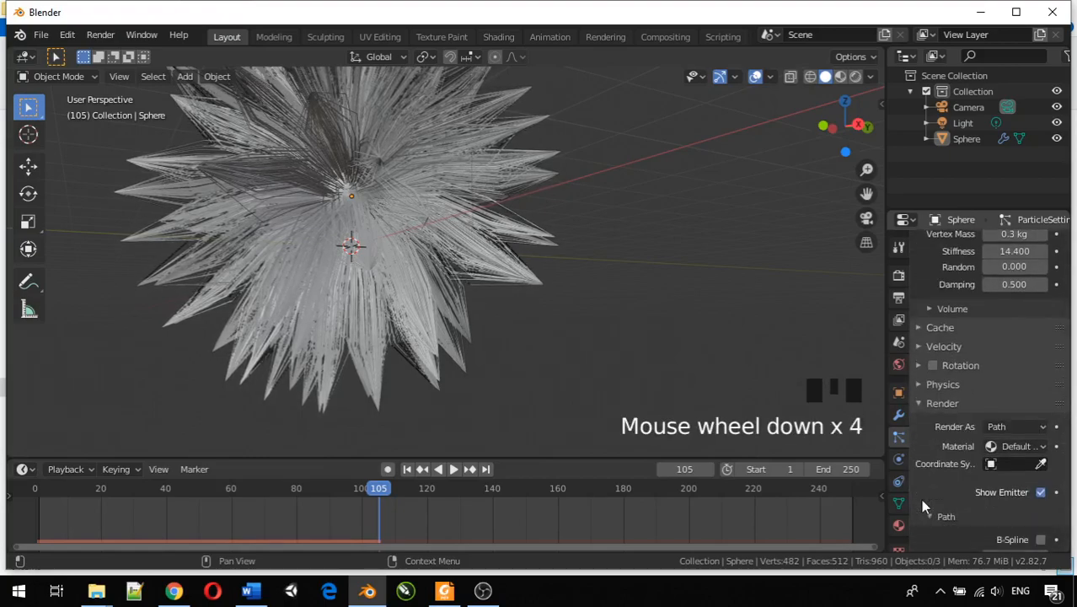
{"action": "scroll", "coordinate": [922, 502], "scroll_direction": "down", "scroll_amount": 5}
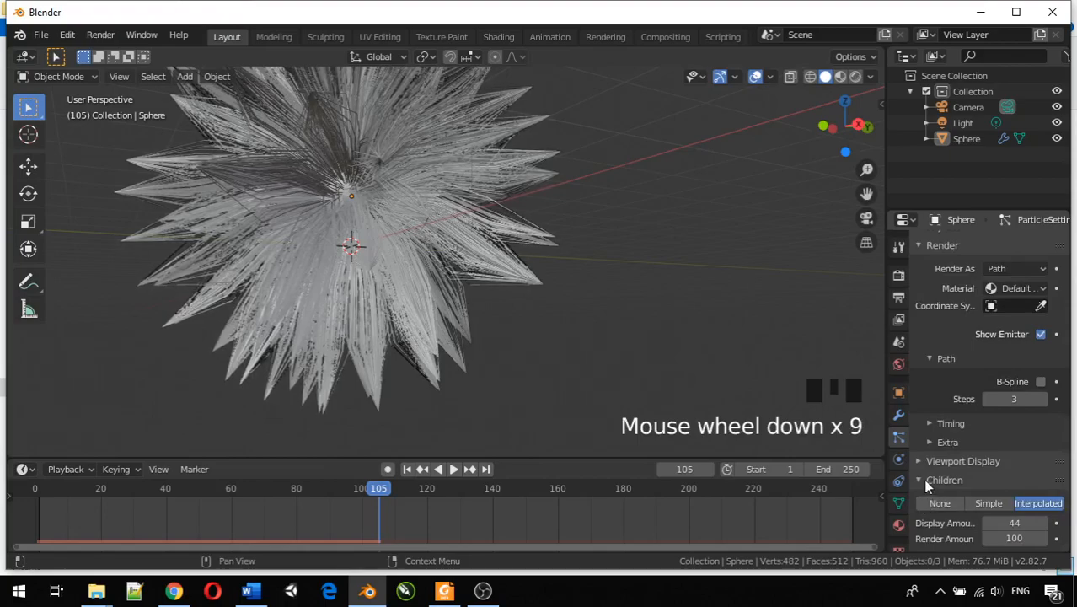
{"action": "scroll", "coordinate": [923, 480], "scroll_direction": "down", "scroll_amount": 8}
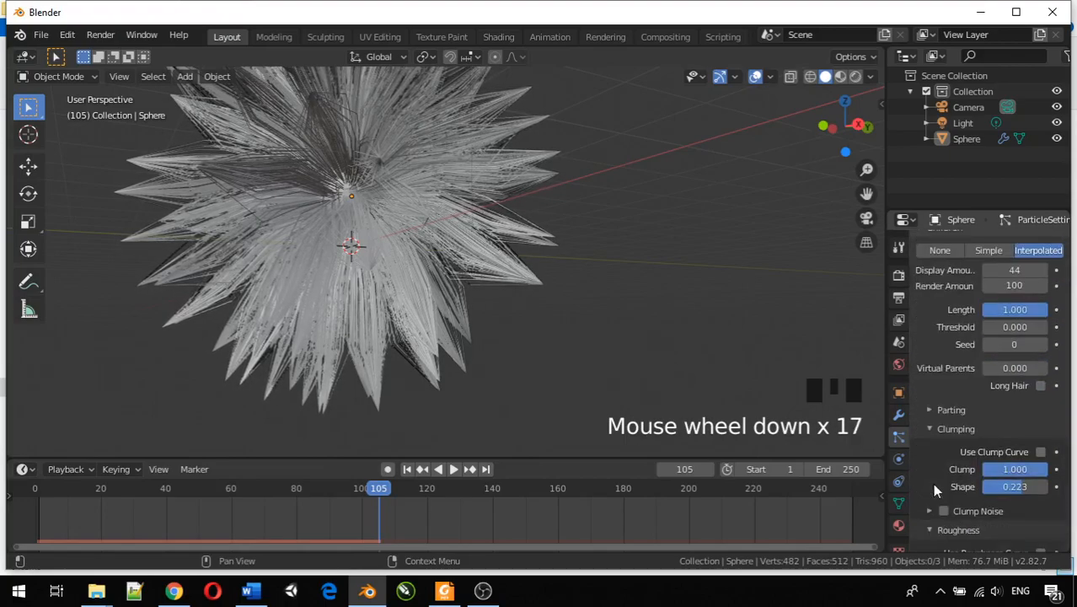
{"action": "scroll", "coordinate": [934, 489], "scroll_direction": "down", "scroll_amount": 7}
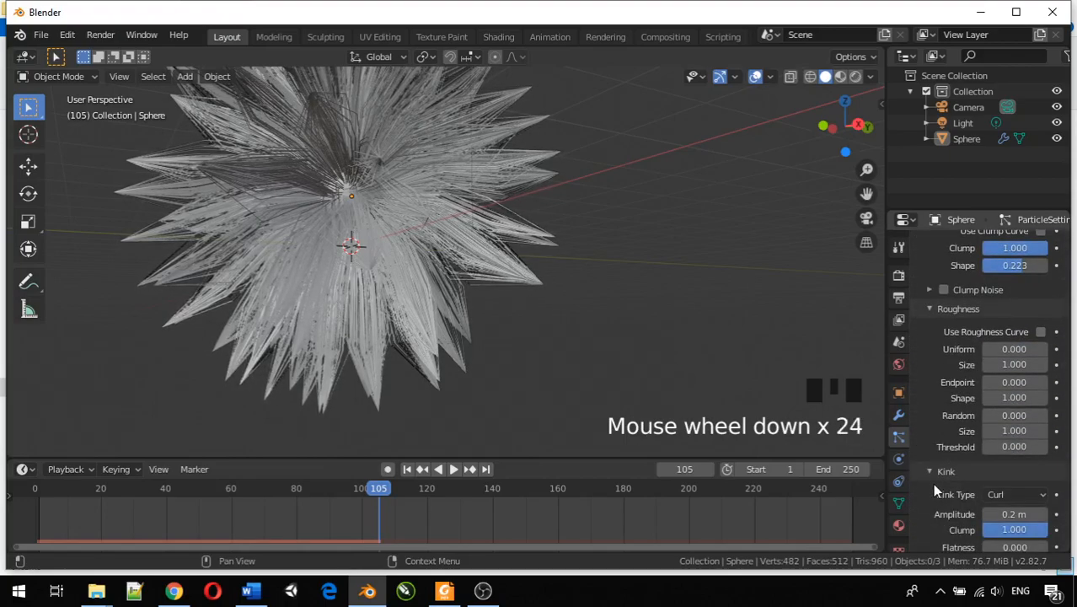
{"action": "scroll", "coordinate": [933, 490], "scroll_direction": "down", "scroll_amount": 10}
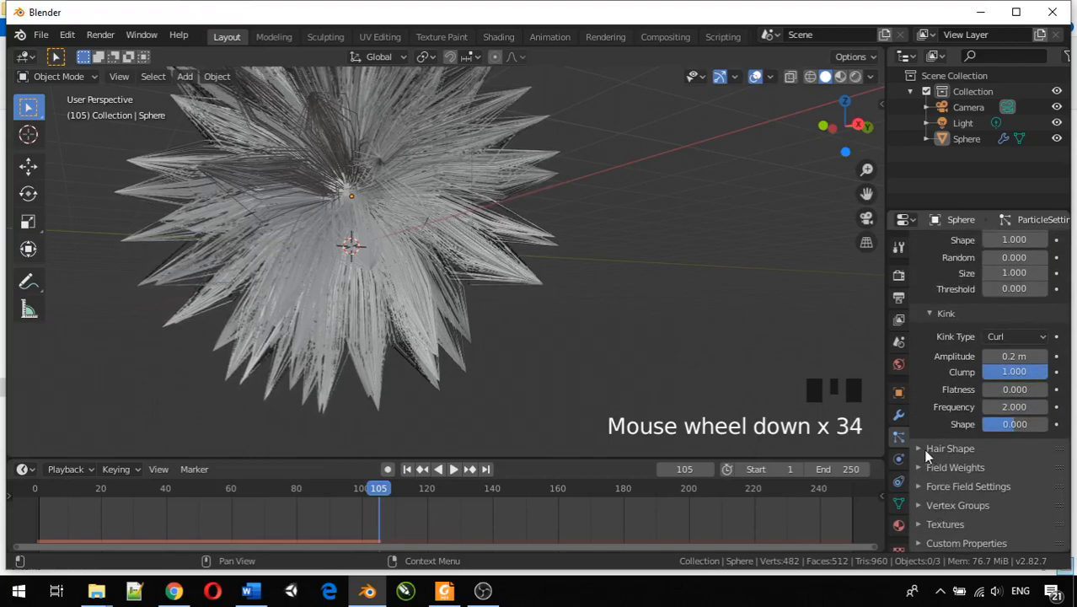
{"action": "left_click", "coordinate": [919, 449]}
{"action": "scroll", "coordinate": [967, 474], "scroll_direction": "down", "scroll_amount": 3}
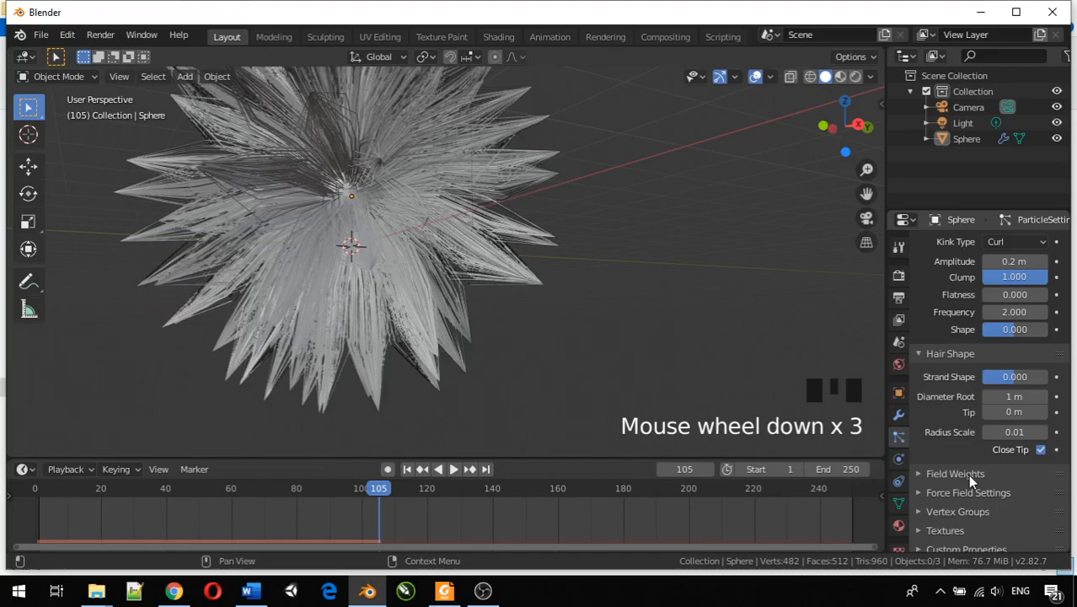
{"action": "scroll", "coordinate": [942, 445], "scroll_direction": "down", "scroll_amount": 4}
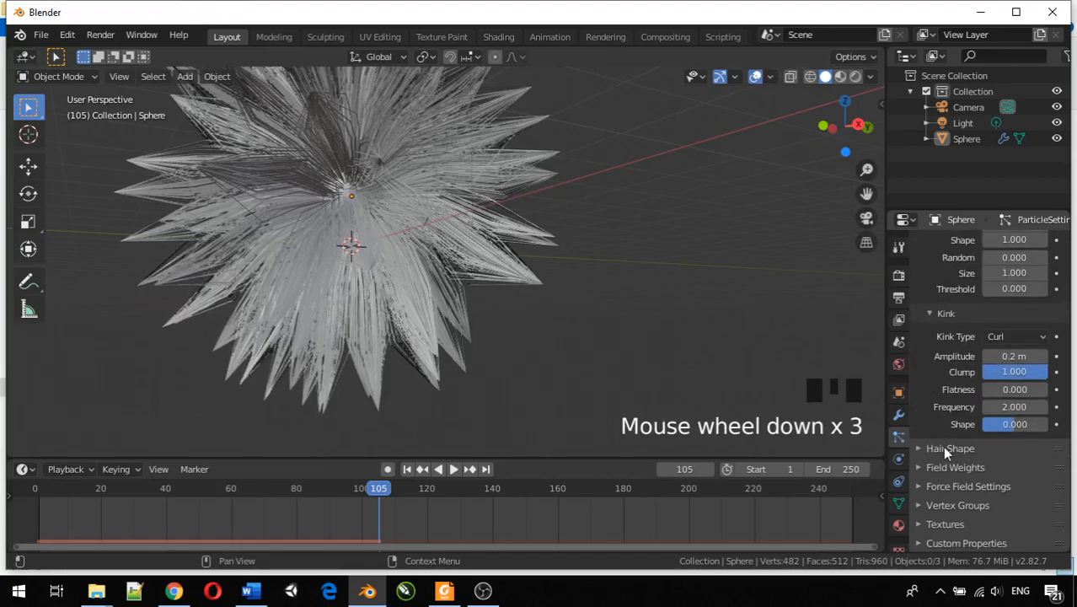
Step: Try a Gravity field weight of 0.221 on the hair during animation playback, then restore it to 1
{"action": "left_click", "coordinate": [919, 466]}
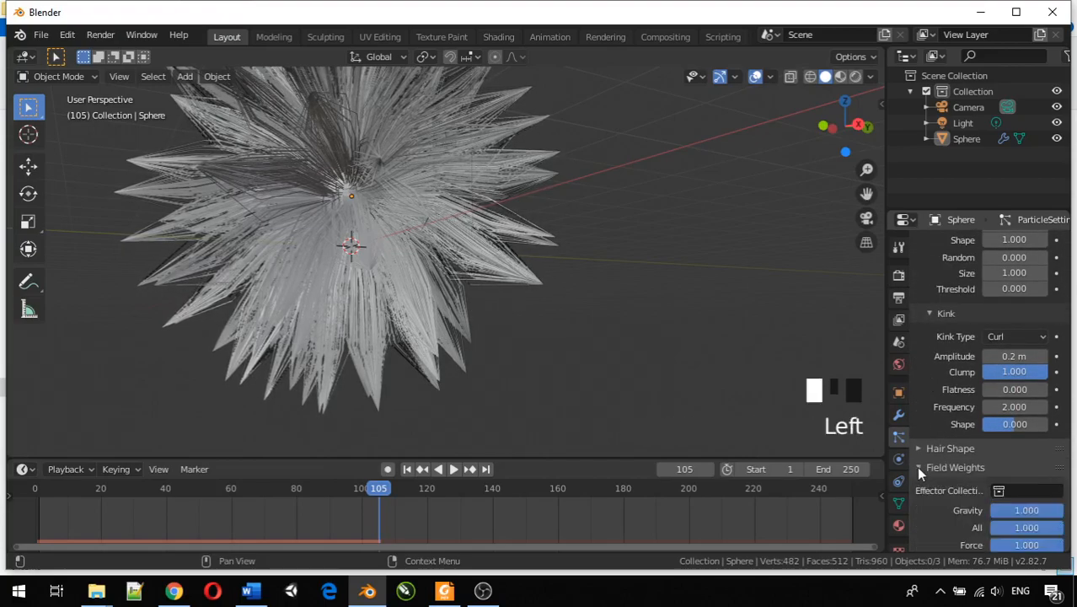
{"action": "scroll", "coordinate": [984, 482], "scroll_direction": "down", "scroll_amount": 1}
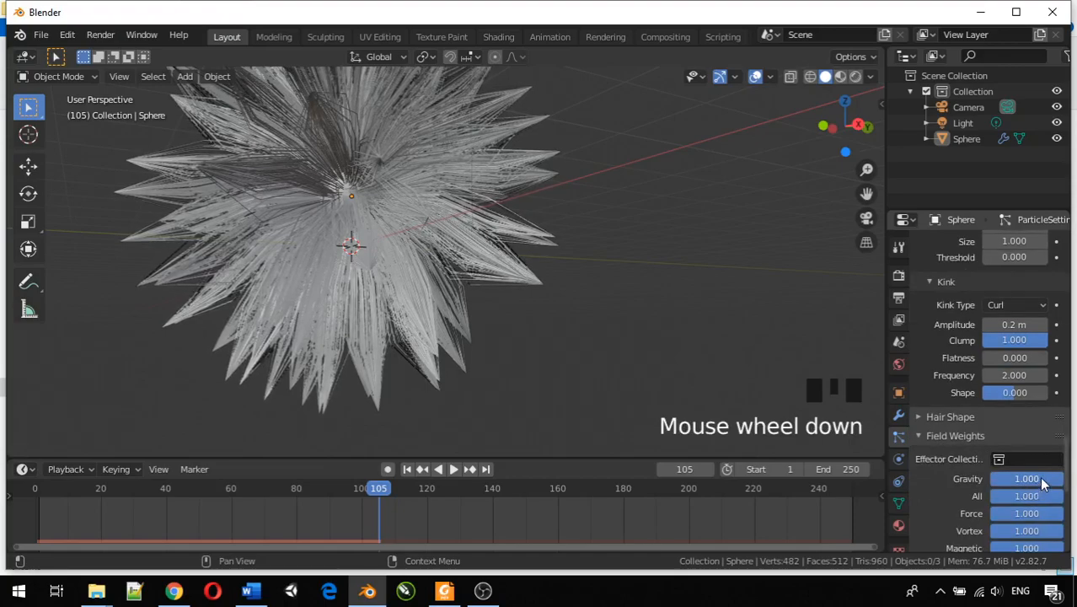
{"action": "left_click_drag", "start_coordinate": [1027, 478], "coordinate": [1011, 478]}
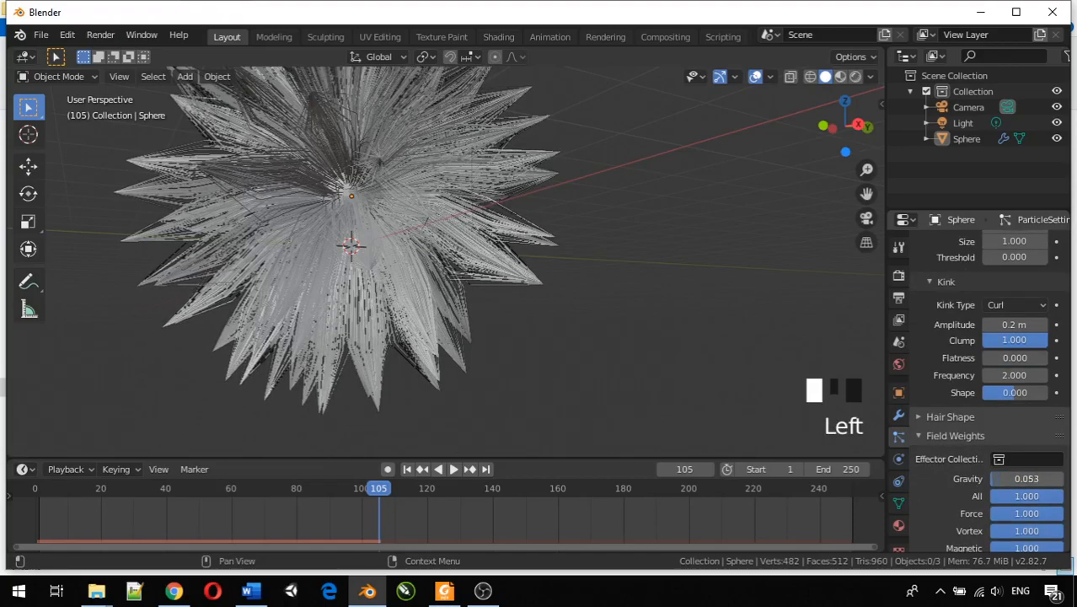
{"action": "left_click", "coordinate": [1012, 478]}
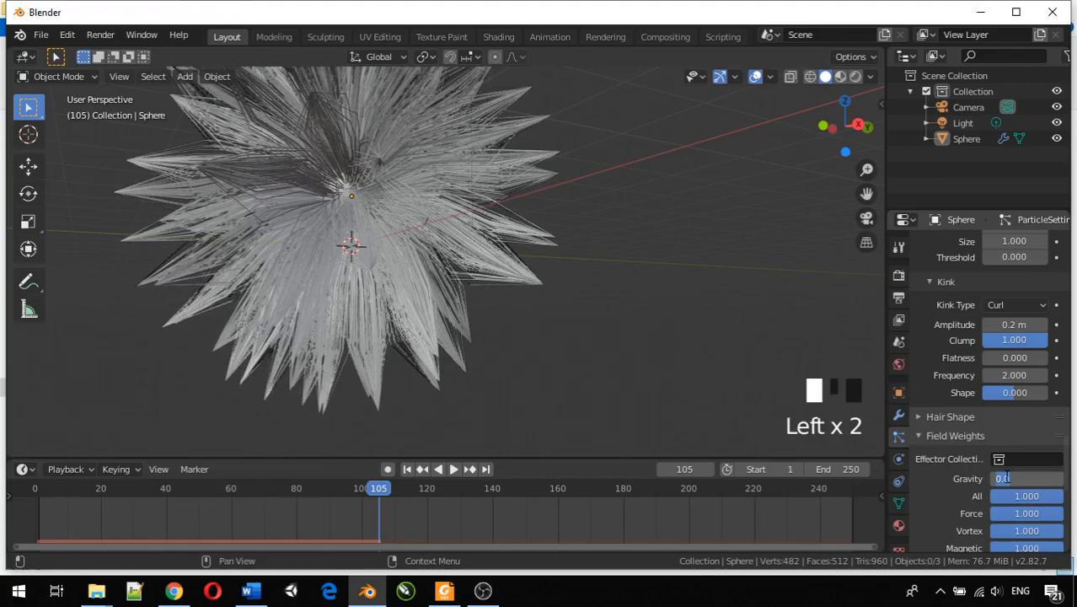
{"action": "left_click", "coordinate": [996, 479]}
{"action": "key", "text": "space"}
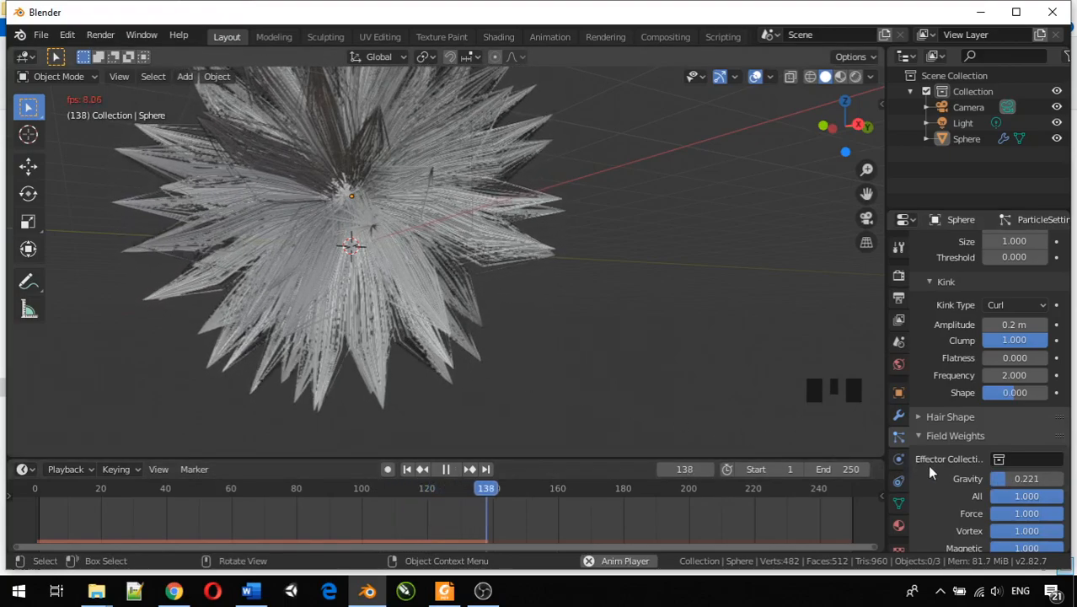
{"action": "left_click", "coordinate": [1007, 479]}
{"action": "left_click_drag", "start_coordinate": [1007, 479], "coordinate": [1060, 479]}
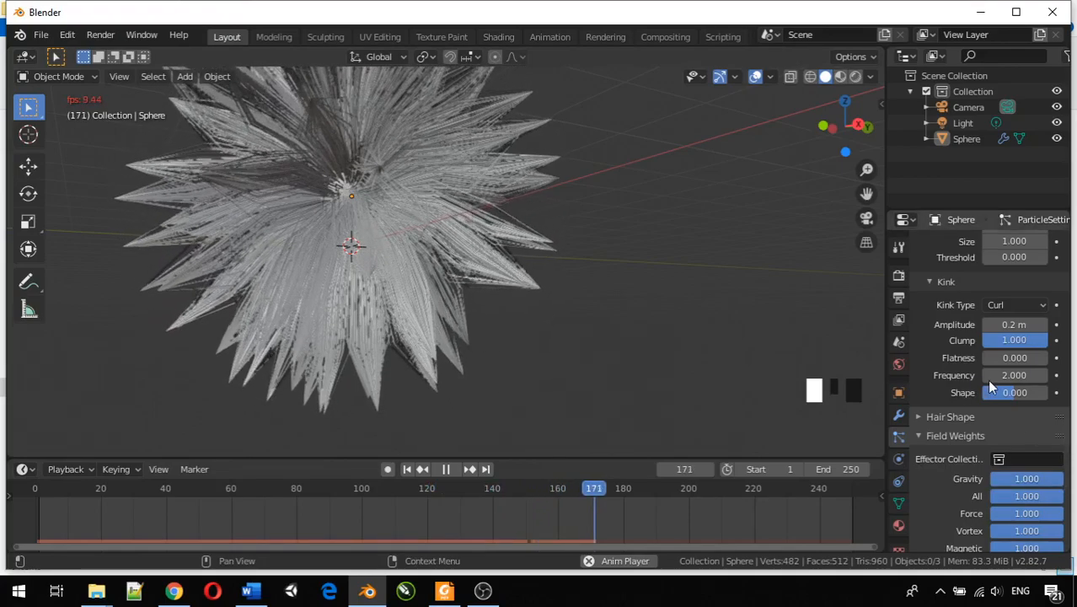
Step: Review the remaining Field Weights and the Vertex Groups settings, then collapse Field Weights
{"action": "scroll", "coordinate": [988, 381], "scroll_direction": "down", "scroll_amount": 2}
{"action": "scroll", "coordinate": [988, 383], "scroll_direction": "down", "scroll_amount": 10}
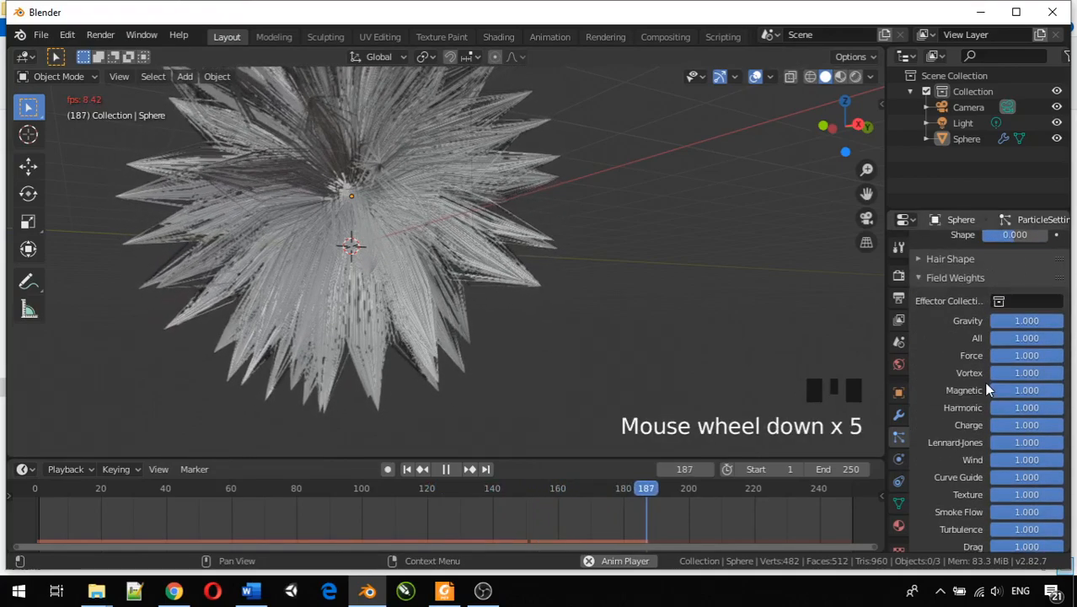
{"action": "scroll", "coordinate": [982, 487], "scroll_direction": "down", "scroll_amount": 4}
{"action": "key", "text": "Left"}
{"action": "key", "text": "Left"}
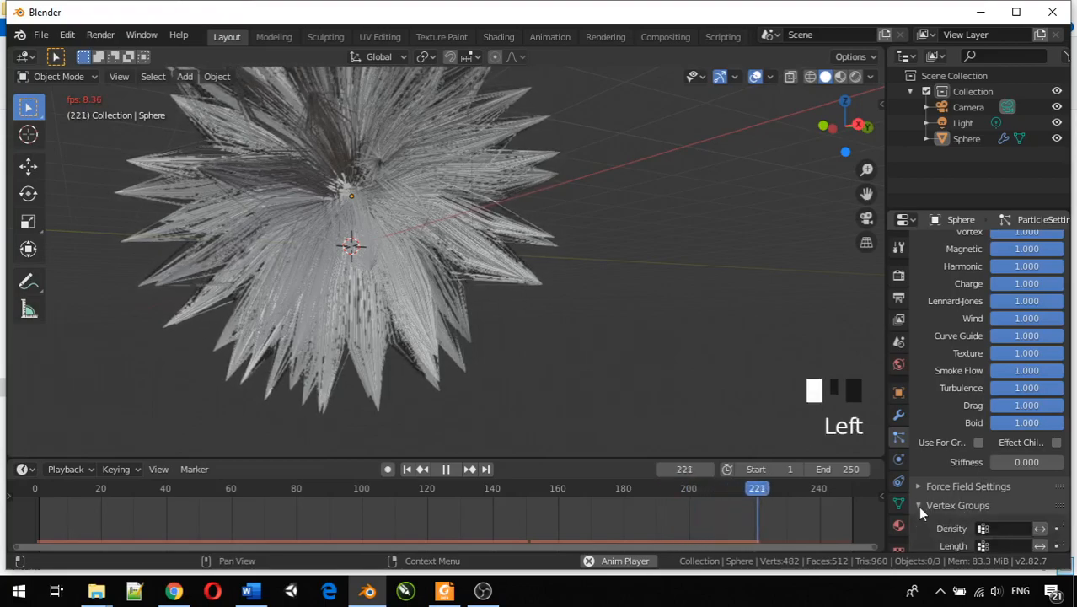
{"action": "left_click", "coordinate": [921, 489]}
{"action": "left_click", "coordinate": [921, 489]}
{"action": "scroll", "coordinate": [966, 451], "scroll_direction": "up", "scroll_amount": 5}
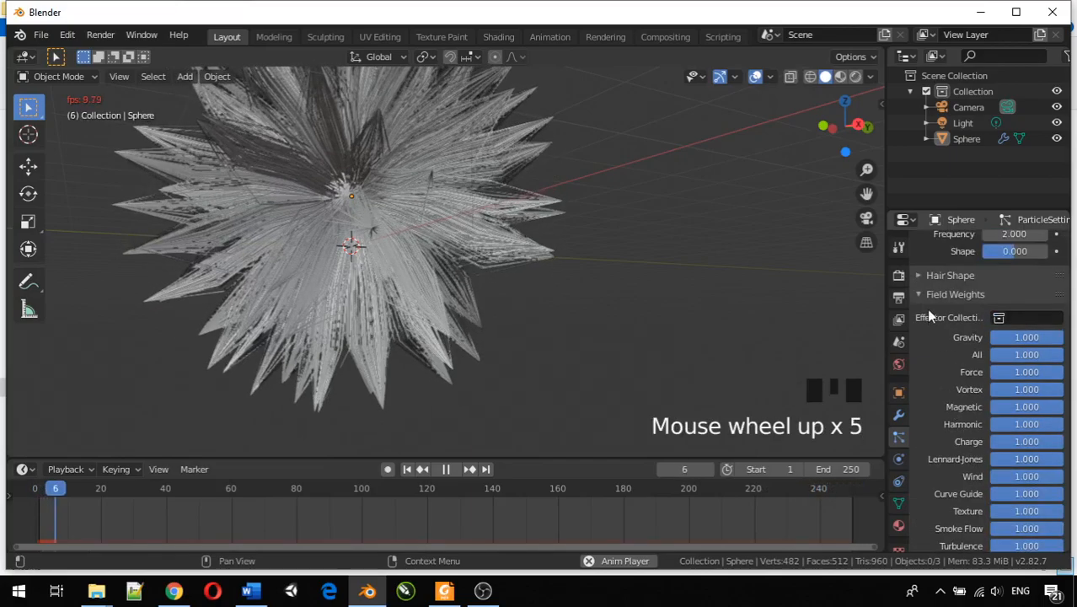
{"action": "left_click", "coordinate": [912, 294]}
Step: Examine the particle system's Velocity settings and collapse them again
{"action": "scroll", "coordinate": [975, 379], "scroll_direction": "up", "scroll_amount": 5}
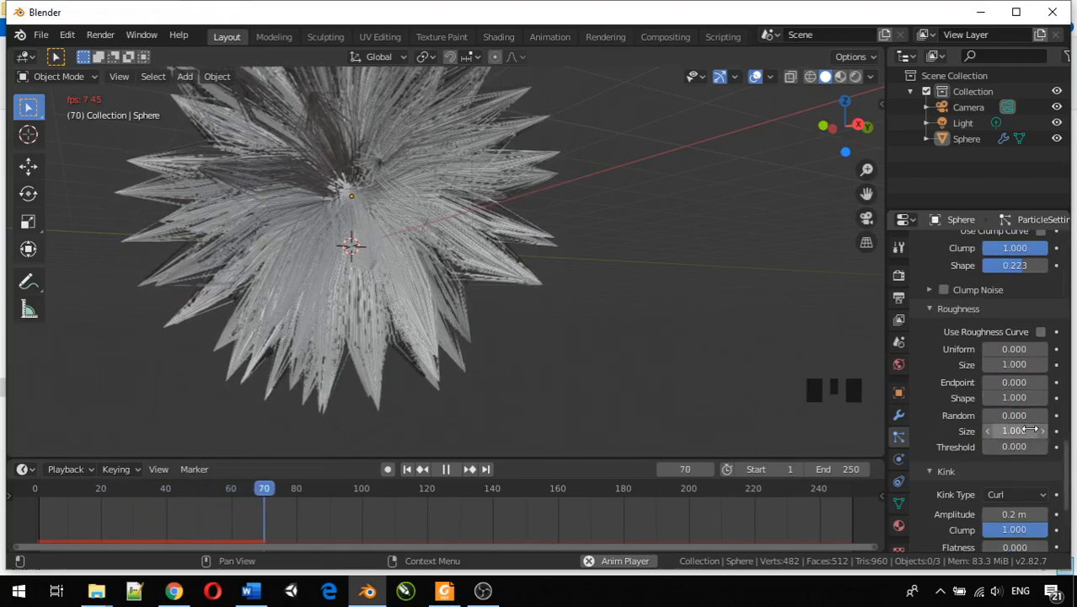
{"action": "scroll", "coordinate": [1030, 431], "scroll_direction": "up", "scroll_amount": 3}
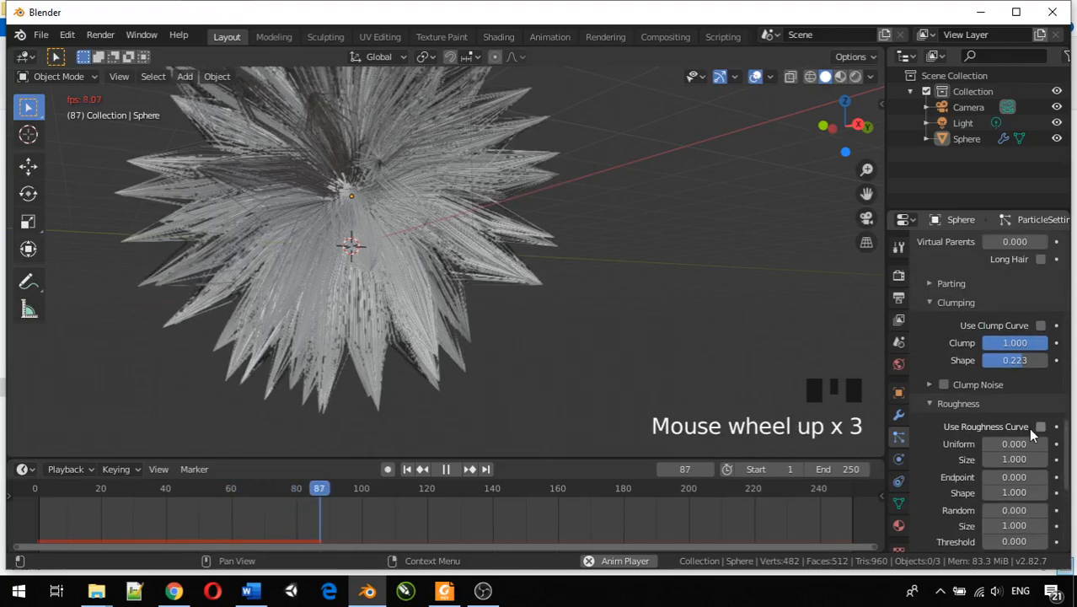
{"action": "scroll", "coordinate": [1030, 431], "scroll_direction": "up", "scroll_amount": 7}
{"action": "scroll", "coordinate": [1028, 427], "scroll_direction": "up", "scroll_amount": 6}
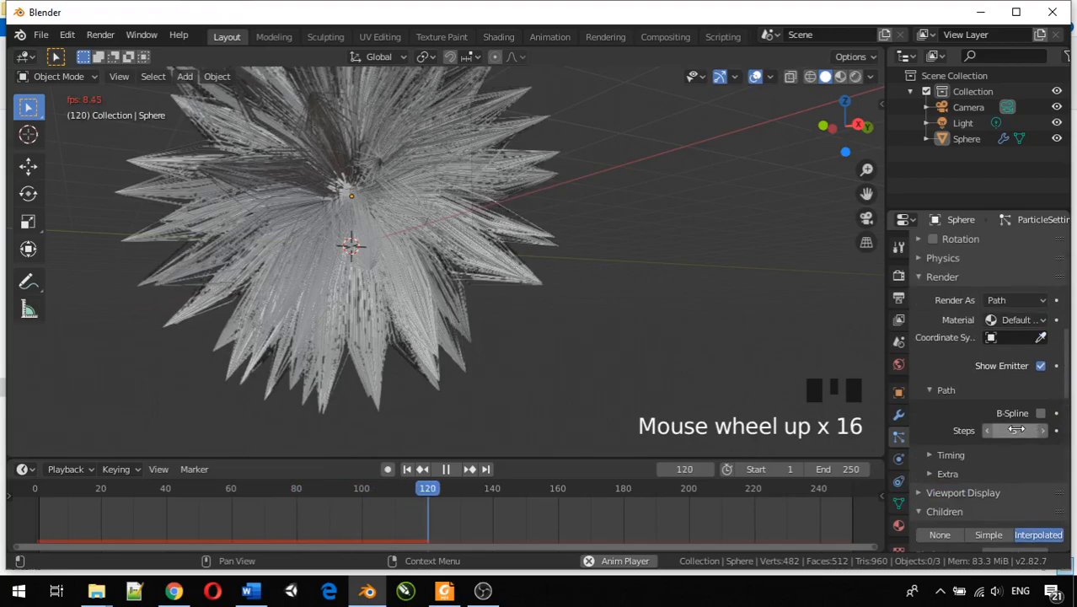
{"action": "scroll", "coordinate": [1018, 430], "scroll_direction": "up", "scroll_amount": 3}
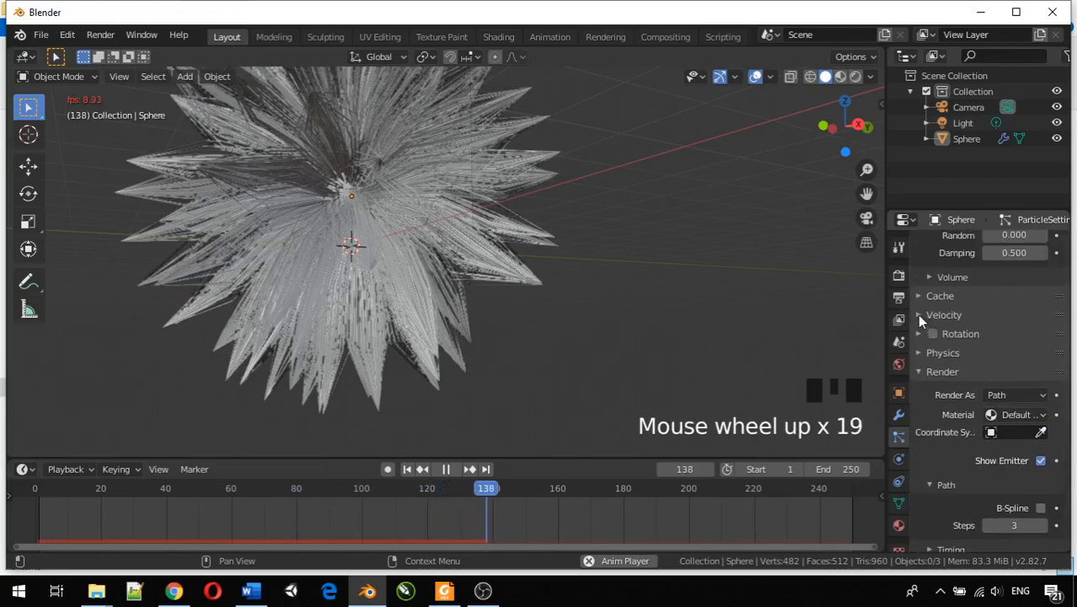
{"action": "left_click", "coordinate": [920, 315]}
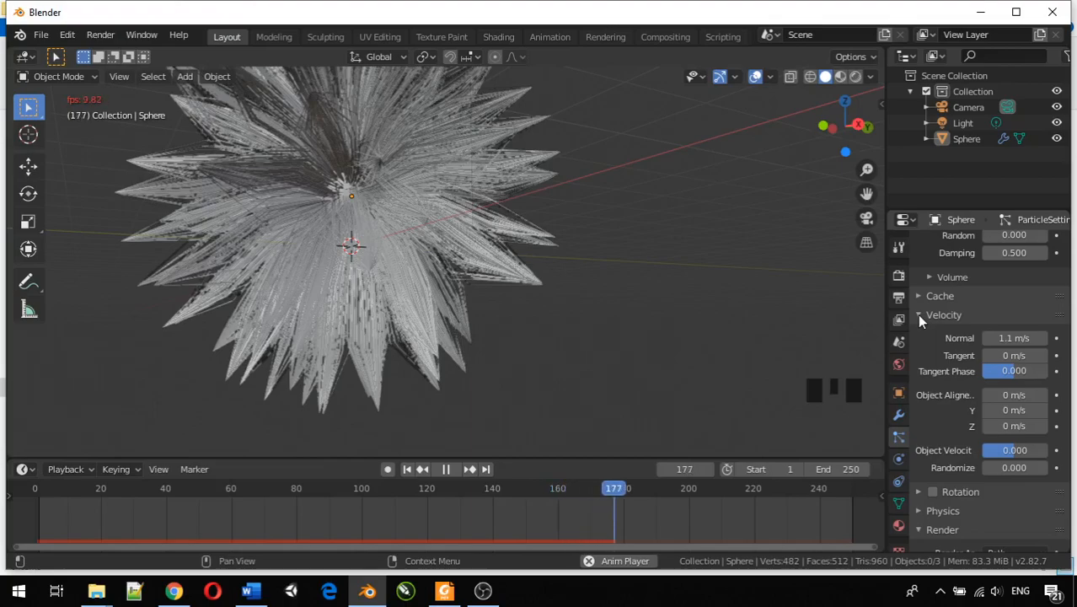
{"action": "left_click", "coordinate": [918, 314]}
Step: Expand the Emission settings and review them together with the Hair Dynamics structure settings
{"action": "scroll", "coordinate": [947, 321], "scroll_direction": "up", "scroll_amount": 6}
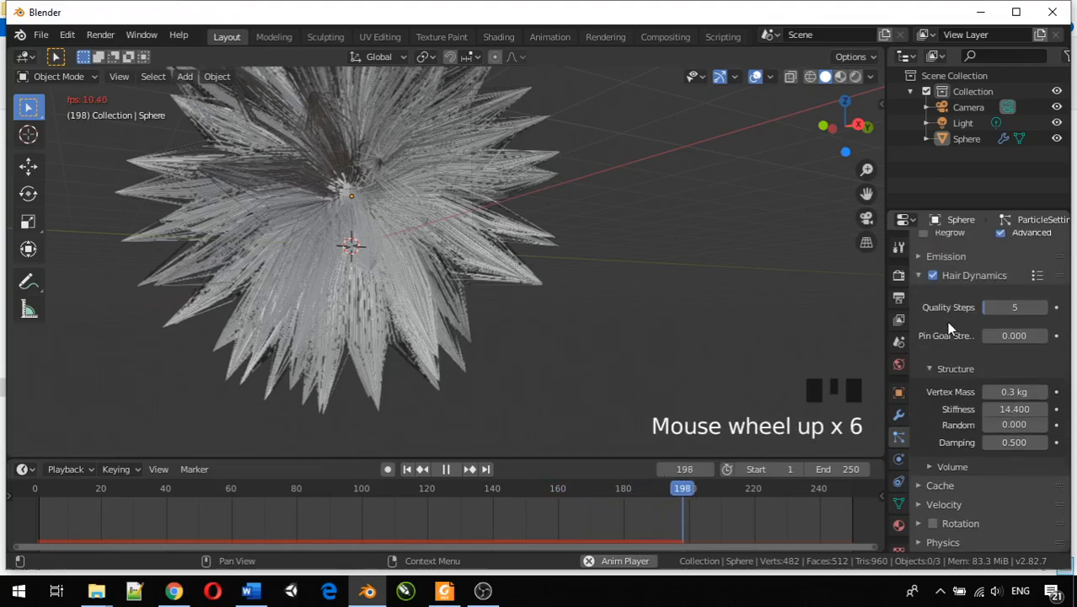
{"action": "scroll", "coordinate": [948, 326], "scroll_direction": "up", "scroll_amount": 5}
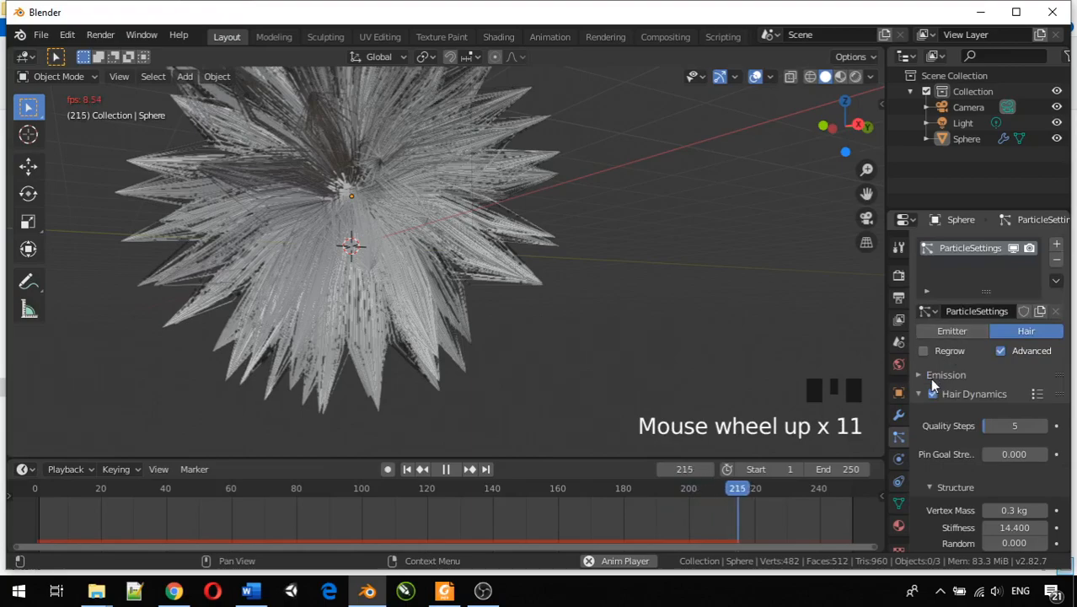
{"action": "scroll", "coordinate": [932, 383], "scroll_direction": "down", "scroll_amount": 1}
{"action": "left_click", "coordinate": [919, 340]}
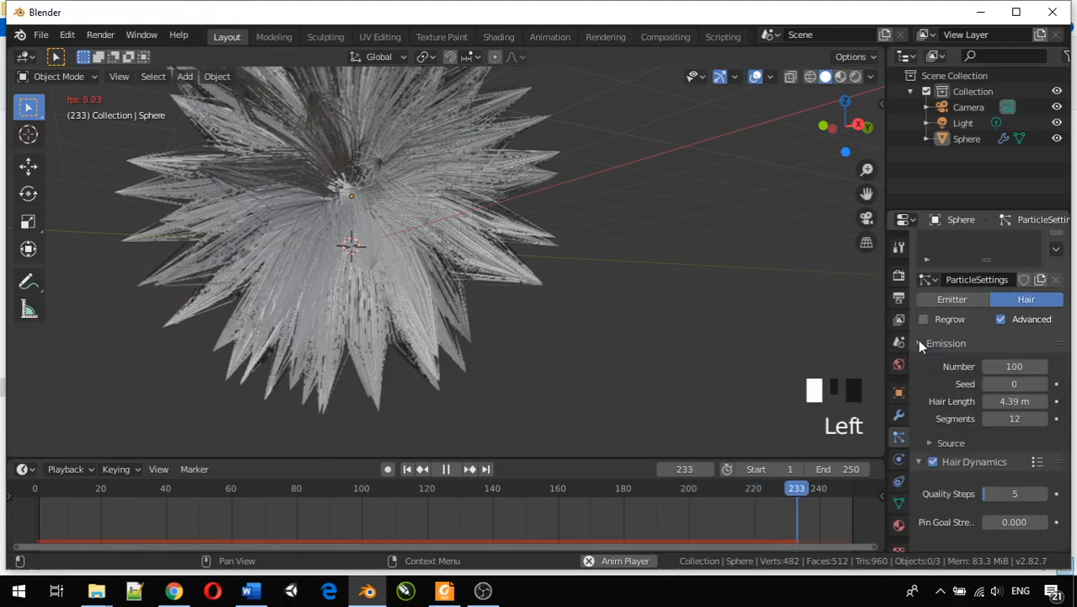
{"action": "scroll", "coordinate": [969, 377], "scroll_direction": "down", "scroll_amount": 1}
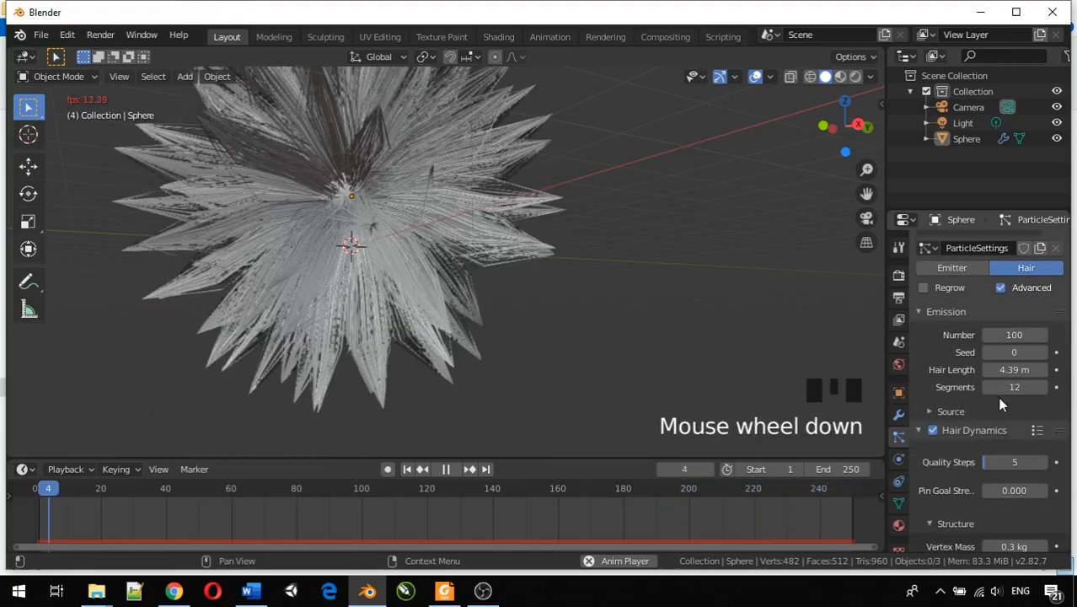
{"action": "scroll", "coordinate": [999, 402], "scroll_direction": "down", "scroll_amount": 4}
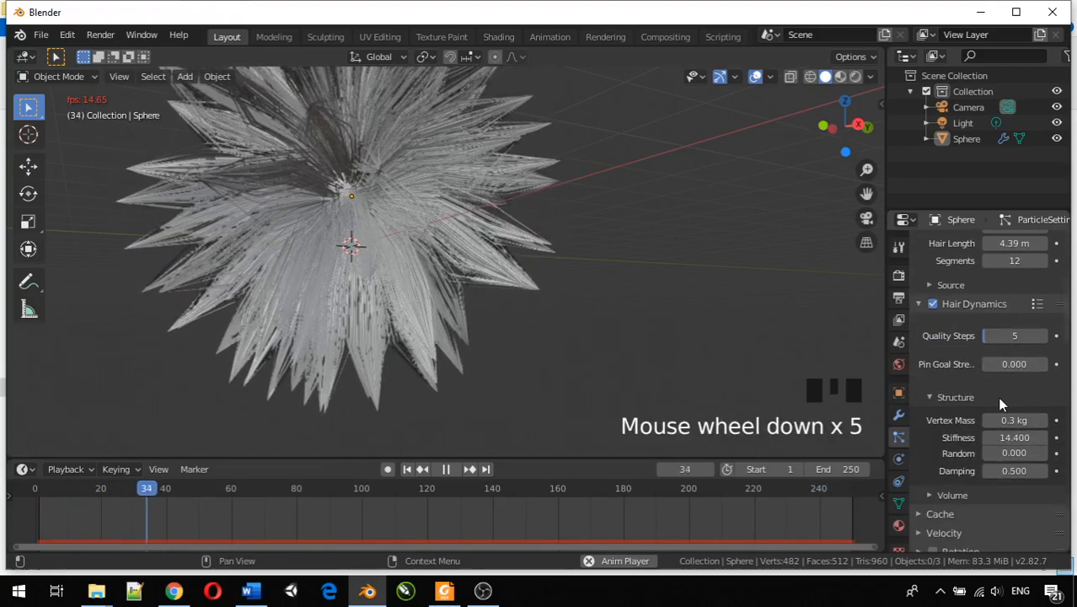
{"action": "scroll", "coordinate": [1001, 405], "scroll_direction": "down", "scroll_amount": 3}
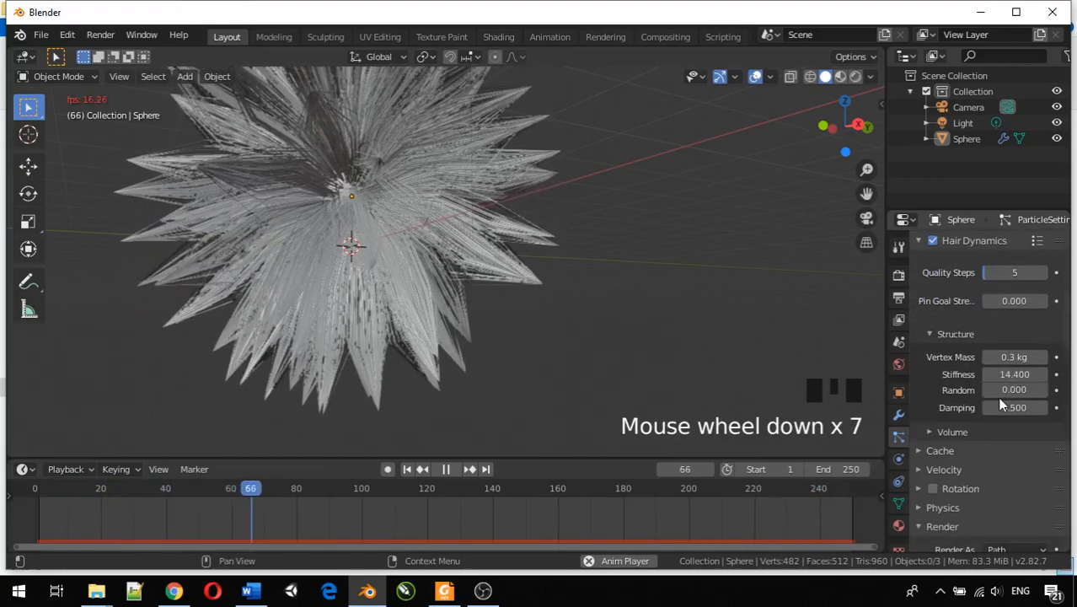
{"action": "scroll", "coordinate": [986, 399], "scroll_direction": "down", "scroll_amount": 2}
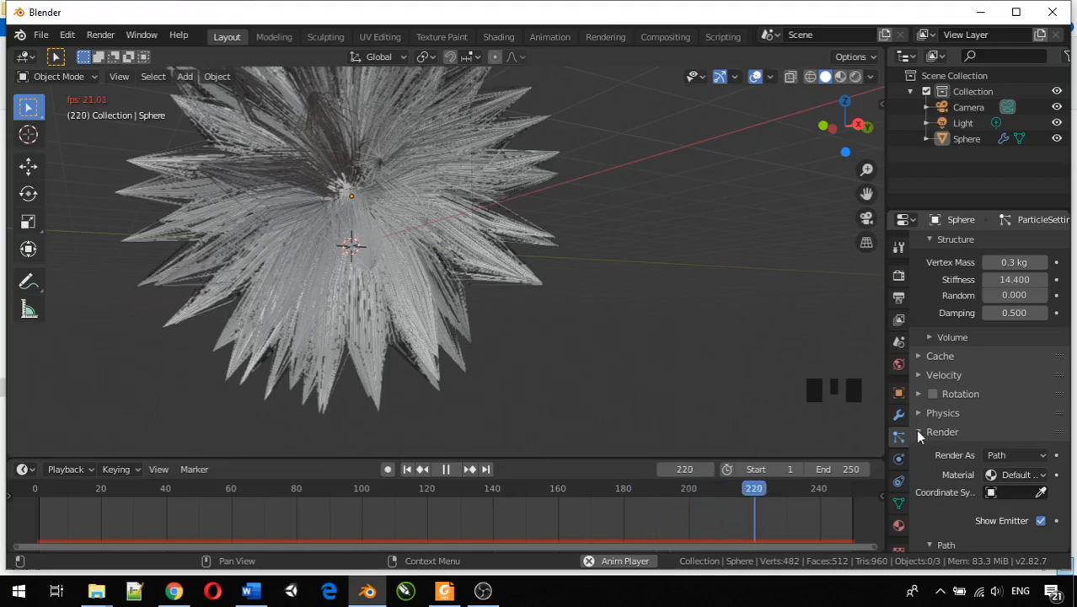
Step: Expand the particle system's Viewport Display settings
{"action": "scroll", "coordinate": [916, 429], "scroll_direction": "down", "scroll_amount": 4}
{"action": "scroll", "coordinate": [927, 421], "scroll_direction": "down", "scroll_amount": 3}
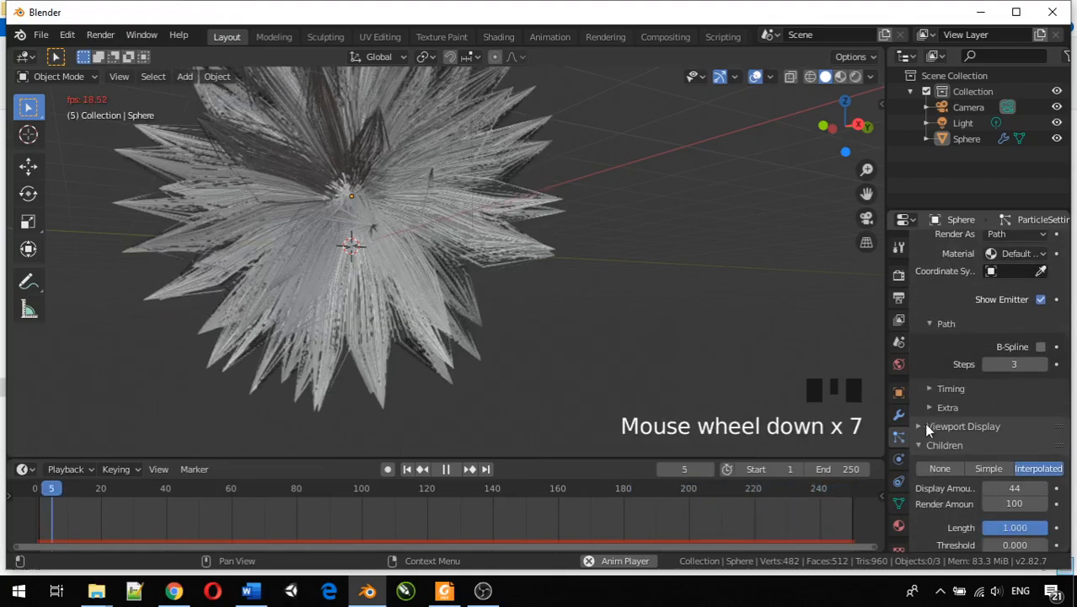
{"action": "left_click", "coordinate": [917, 426]}
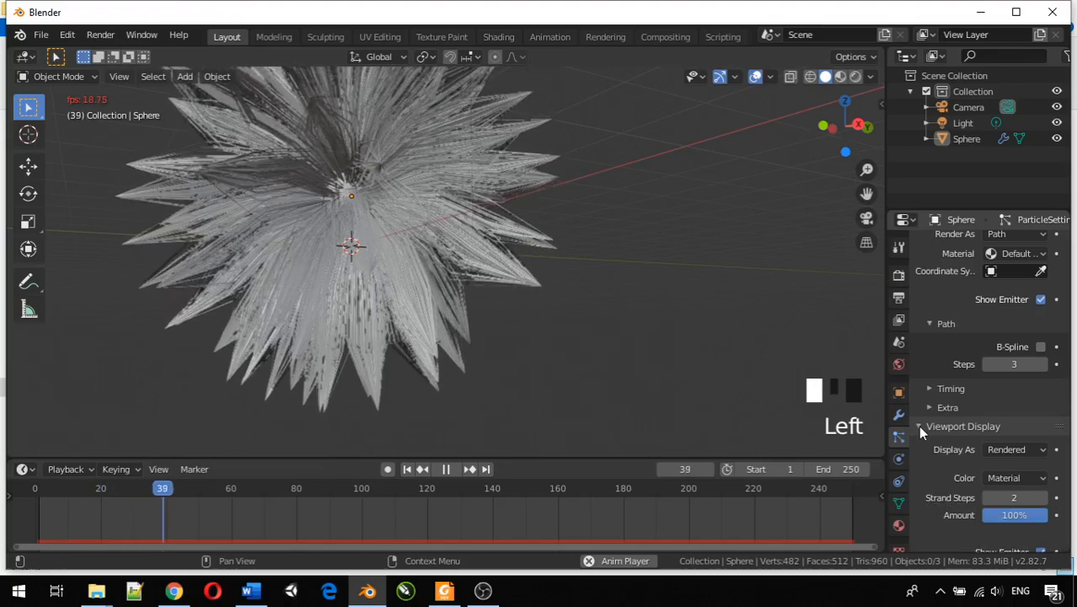
Step: Try 7 Strand Steps for the hair's viewport display and stop the animation playback
{"action": "left_click", "coordinate": [1042, 499]}
{"action": "left_click", "coordinate": [1043, 499]}
{"action": "left_click", "coordinate": [1042, 499]}
{"action": "left_click", "coordinate": [1043, 499]}
{"action": "left_click", "coordinate": [1042, 499]}
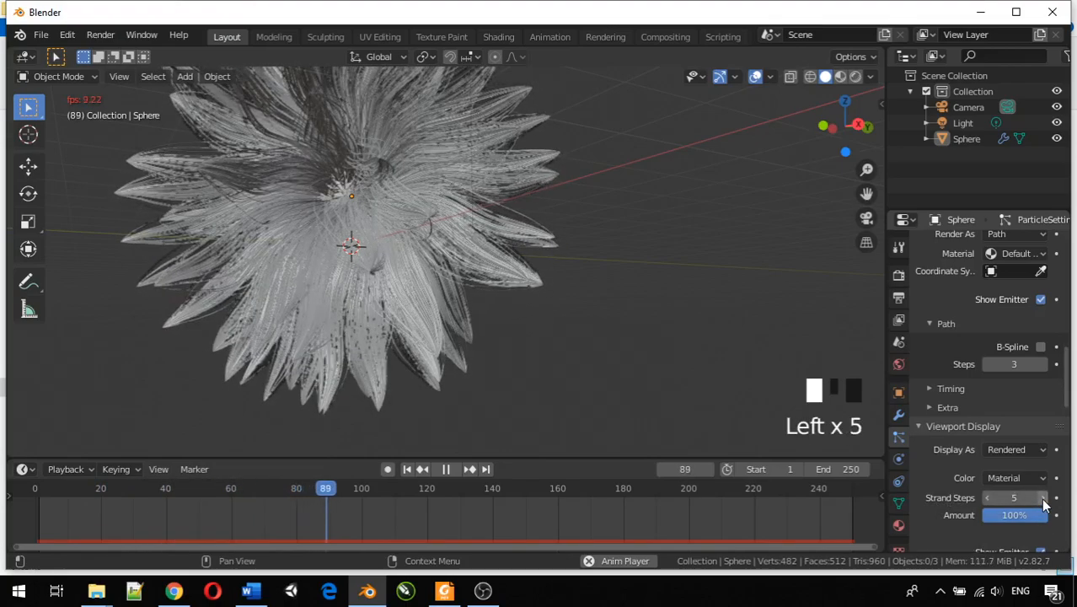
{"action": "left_click", "coordinate": [1043, 499]}
{"action": "left_click", "coordinate": [1044, 499]}
{"action": "left_click", "coordinate": [1043, 499]}
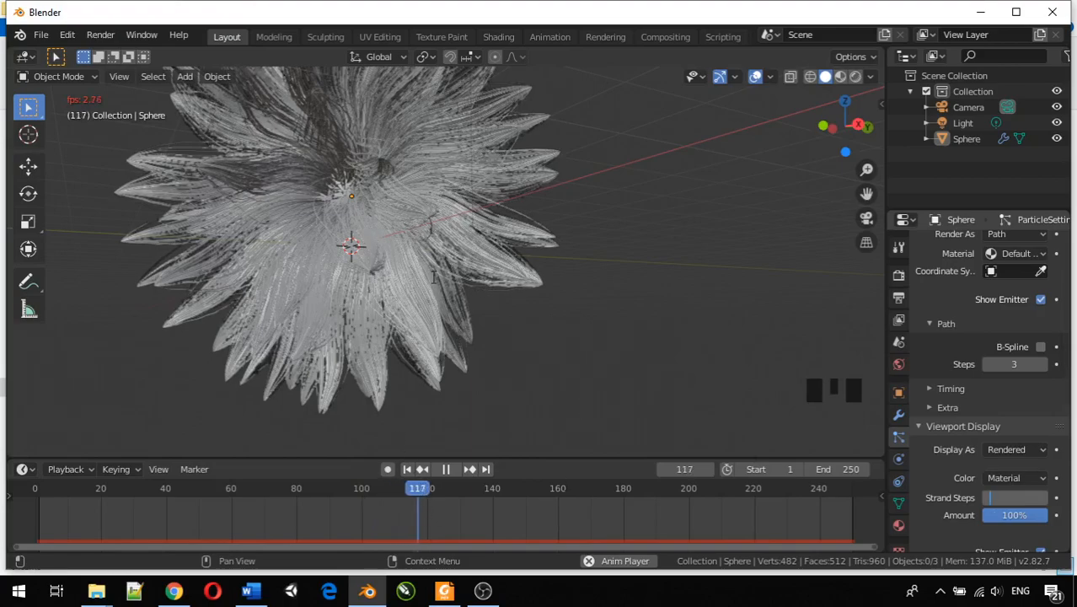
{"action": "key", "text": "space"}
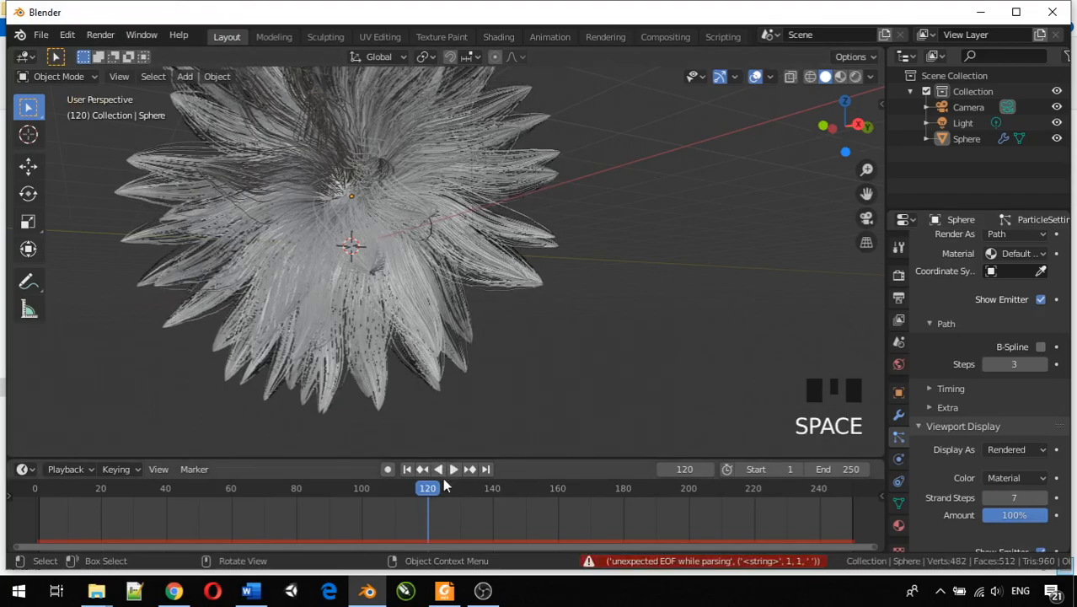
Step: Set the viewport display's Strand Steps back to 2 and briefly replay the hair animation
{"action": "left_click", "coordinate": [987, 497]}
{"action": "left_click", "coordinate": [987, 498]}
{"action": "left_click", "coordinate": [987, 497]}
{"action": "left_click", "coordinate": [987, 498]}
{"action": "left_click", "coordinate": [987, 497]}
{"action": "key", "text": "space"}
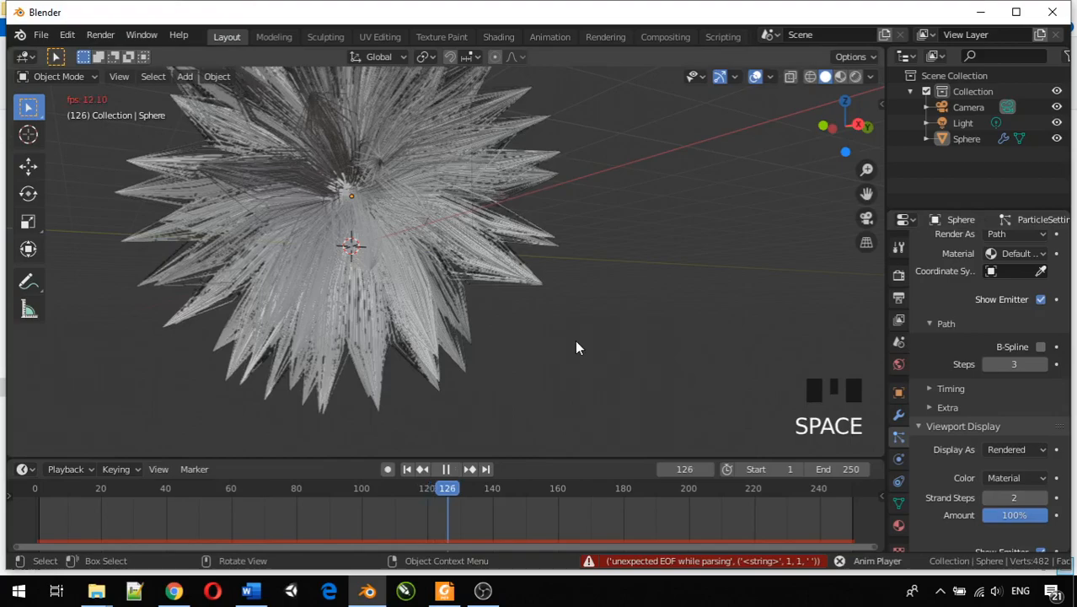
{"action": "key", "text": "space"}
{"action": "left_click", "coordinate": [1058, 498]}
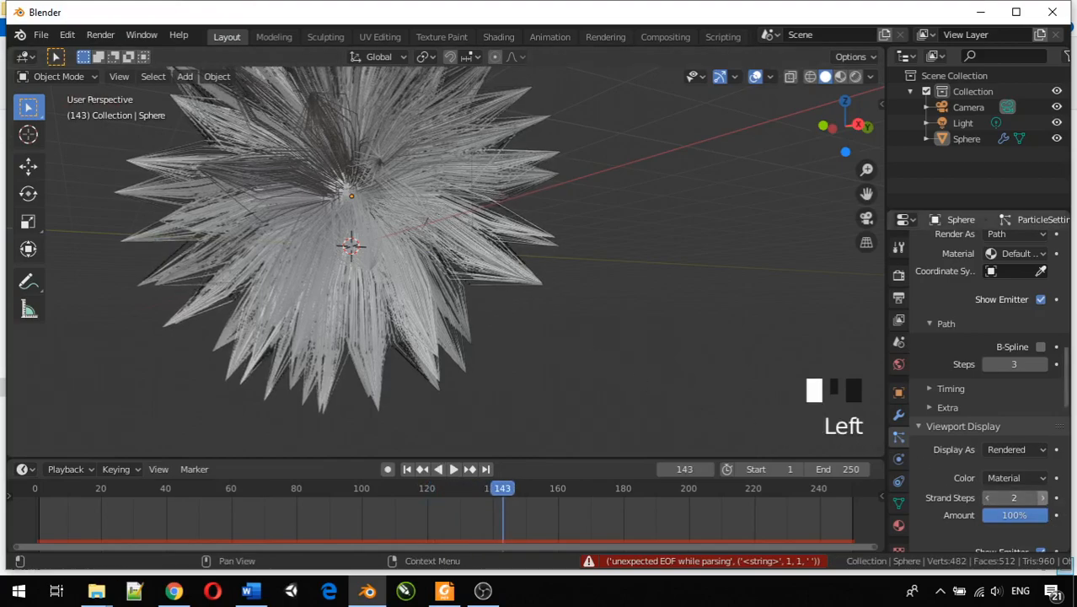
Step: Set the viewport display's Strand Steps to 3 and replay the hair animation from the start
{"action": "key", "text": "space"}
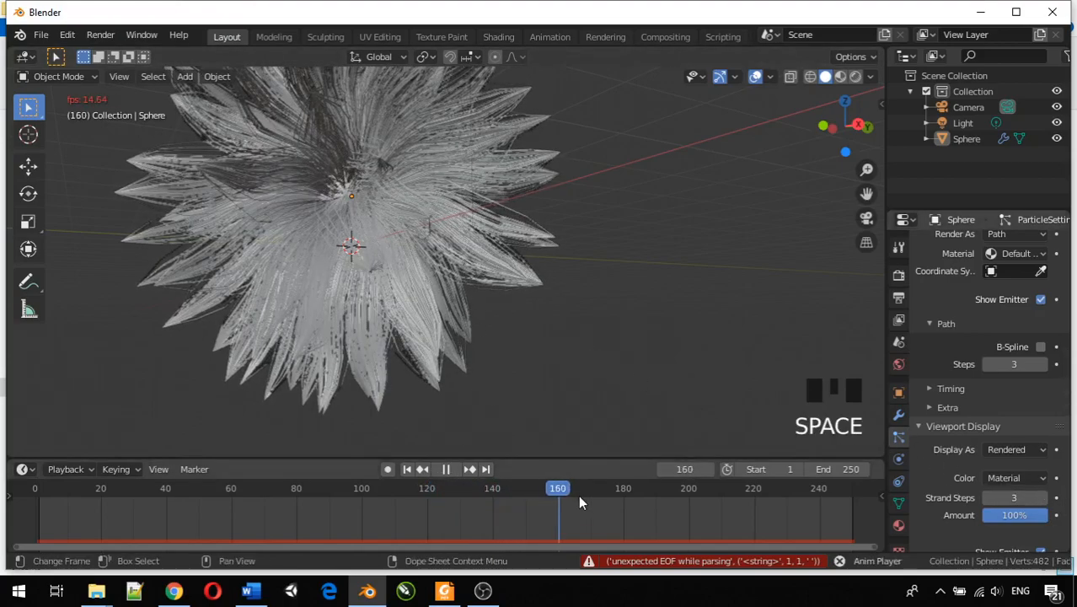
{"action": "key", "text": "space"}
{"action": "left_click_drag", "start_coordinate": [654, 487], "coordinate": [30, 447]}
{"action": "key", "text": "space"}
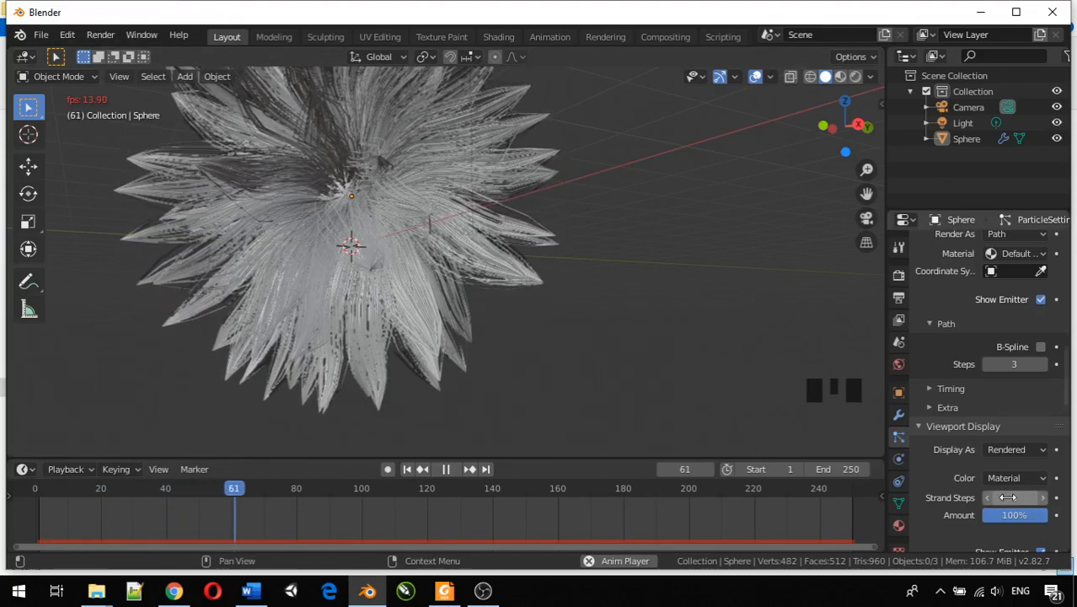
Step: Try displaying the hair as Path, restore Rendered, and check the available viewport color options
{"action": "left_click", "coordinate": [1023, 450]}
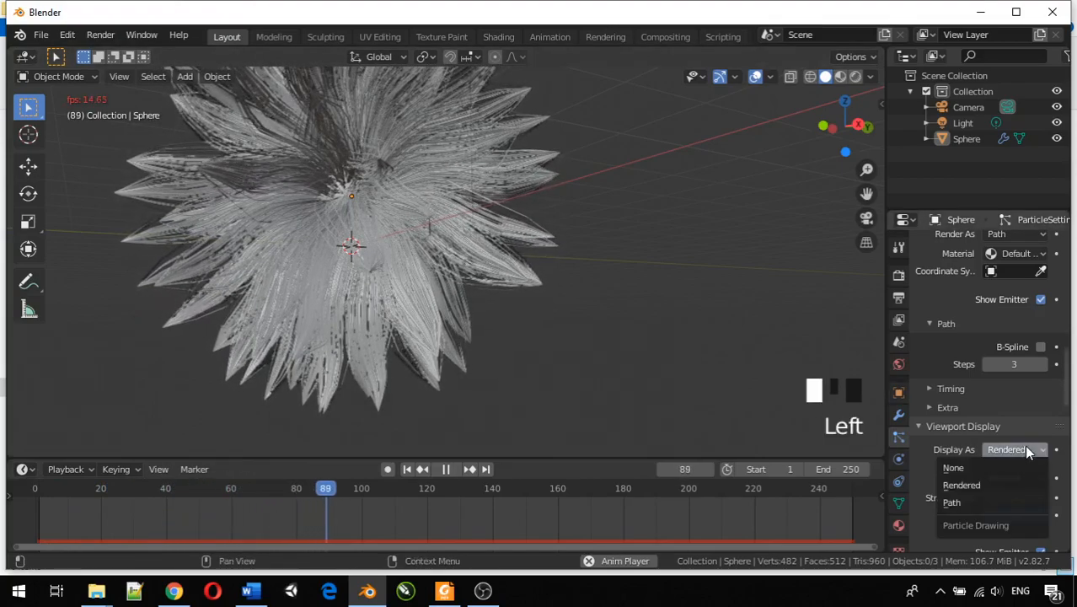
{"action": "left_click", "coordinate": [999, 500]}
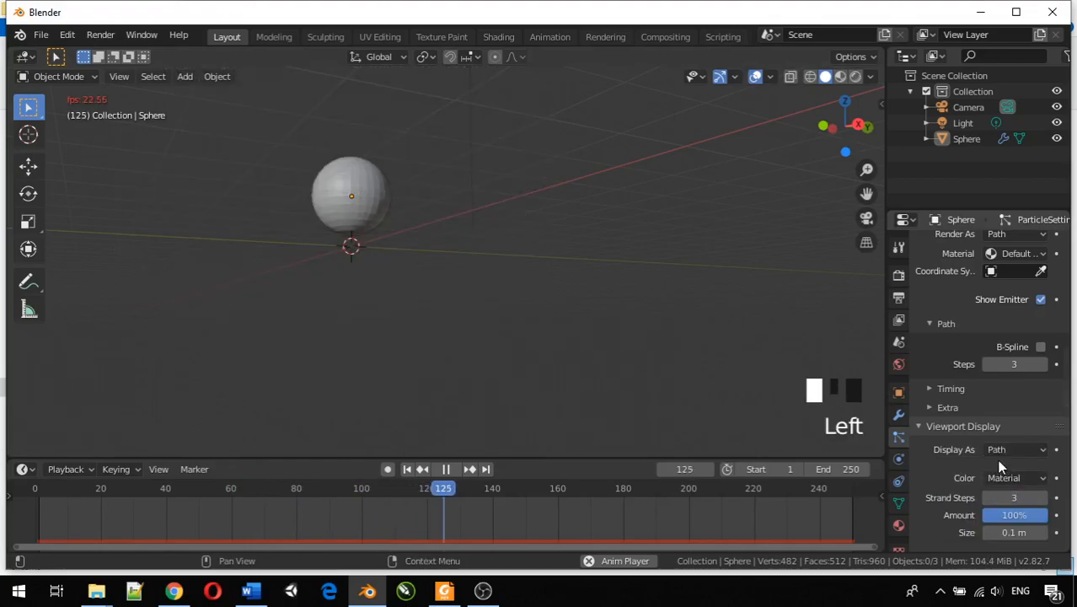
{"action": "left_click", "coordinate": [1022, 448]}
{"action": "left_click", "coordinate": [1003, 481]}
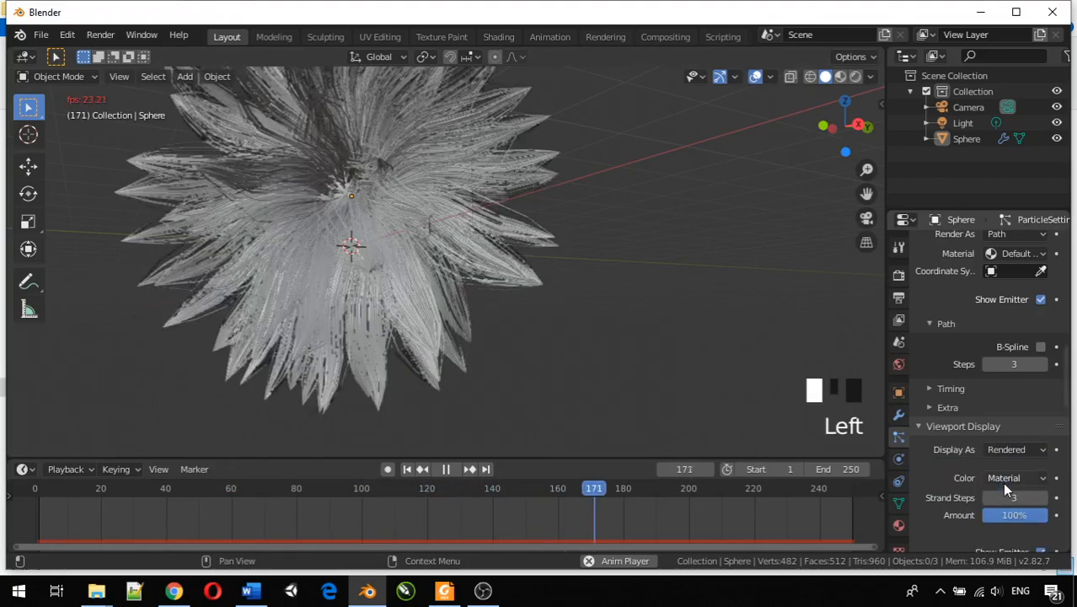
{"action": "left_click", "coordinate": [1023, 479]}
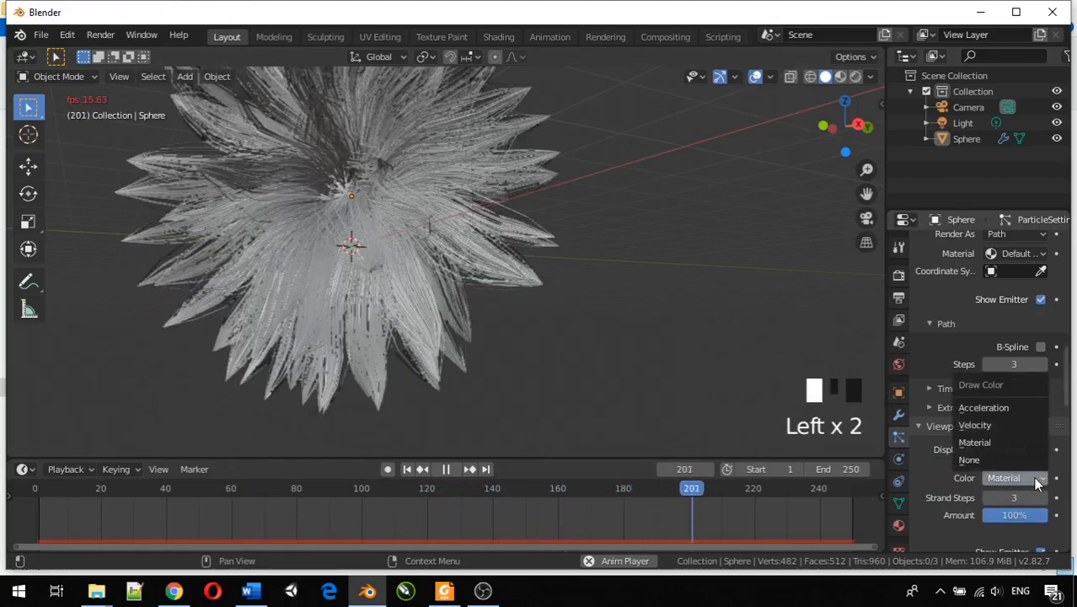
{"action": "left_click", "coordinate": [1033, 478]}
Step: Review the Children, Clumping, Roughness and Kink settings, and return to the Hair Dynamics structure settings
{"action": "scroll", "coordinate": [1014, 486], "scroll_direction": "down", "scroll_amount": 3}
{"action": "scroll", "coordinate": [1014, 485], "scroll_direction": "down", "scroll_amount": 5}
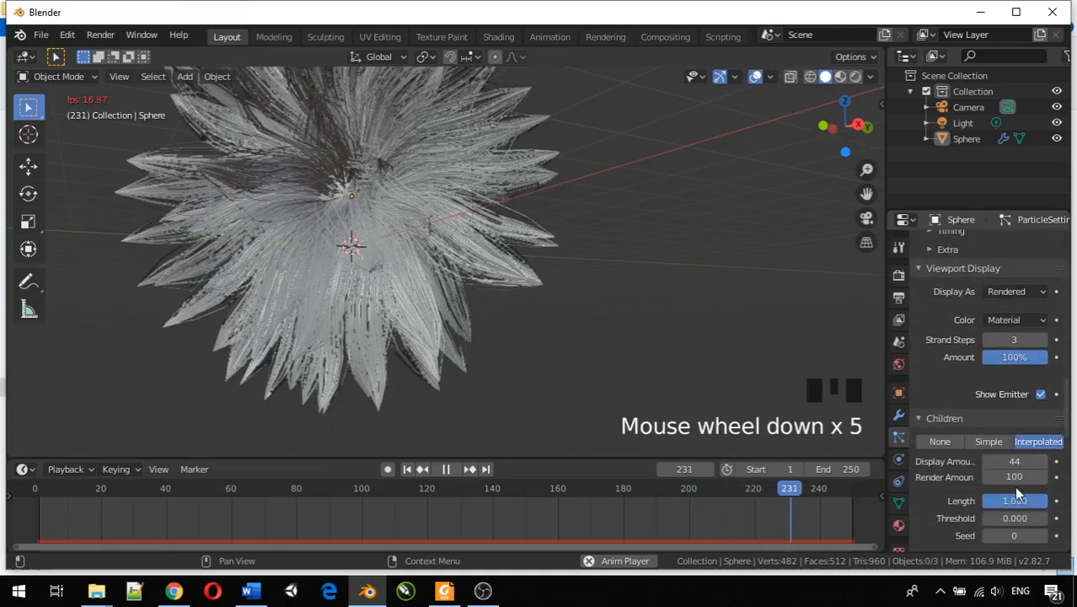
{"action": "scroll", "coordinate": [1008, 474], "scroll_direction": "down", "scroll_amount": 1}
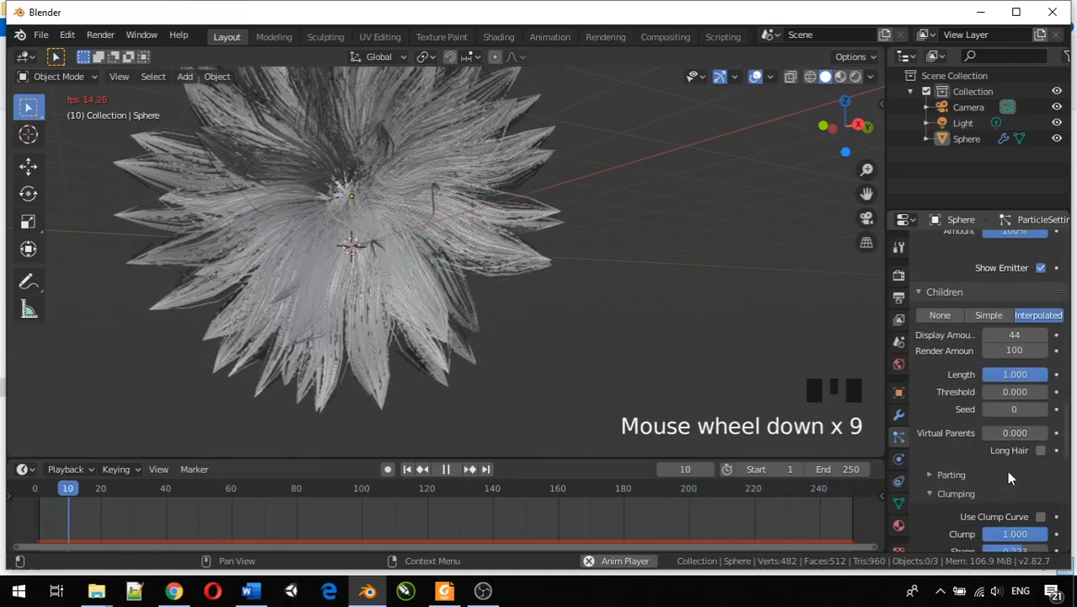
{"action": "scroll", "coordinate": [1006, 470], "scroll_direction": "down", "scroll_amount": 2}
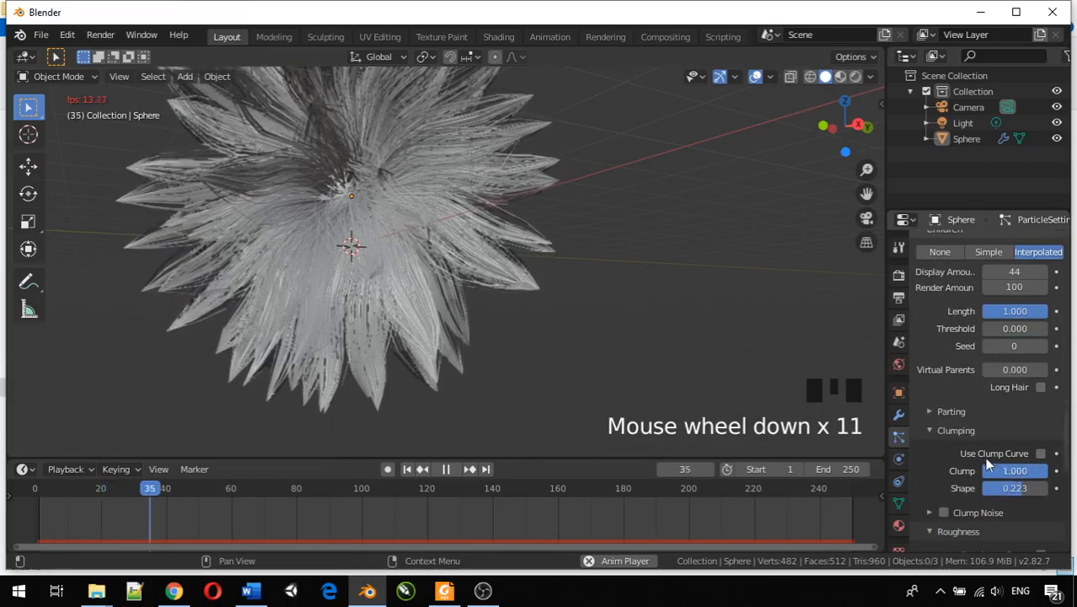
{"action": "scroll", "coordinate": [985, 456], "scroll_direction": "down", "scroll_amount": 5}
{"action": "middle_click_drag", "start_coordinate": [363, 226], "coordinate": [792, 308]}
{"action": "scroll", "coordinate": [1003, 480], "scroll_direction": "down", "scroll_amount": 3}
{"action": "scroll", "coordinate": [1003, 484], "scroll_direction": "down", "scroll_amount": 8}
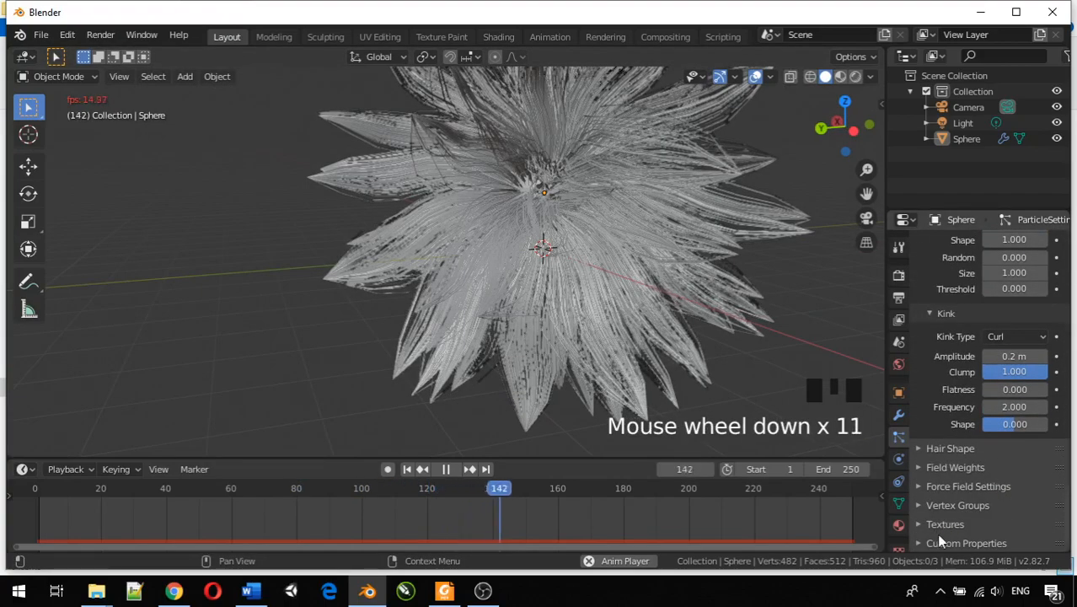
{"action": "scroll", "coordinate": [975, 441], "scroll_direction": "up", "scroll_amount": 18}
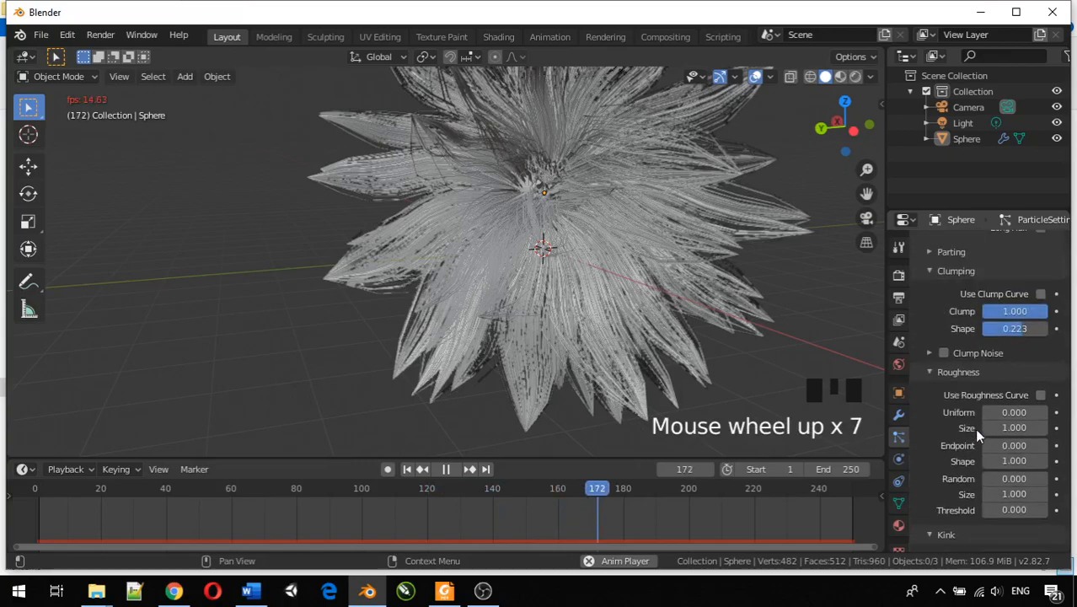
{"action": "scroll", "coordinate": [981, 415], "scroll_direction": "up", "scroll_amount": 11}
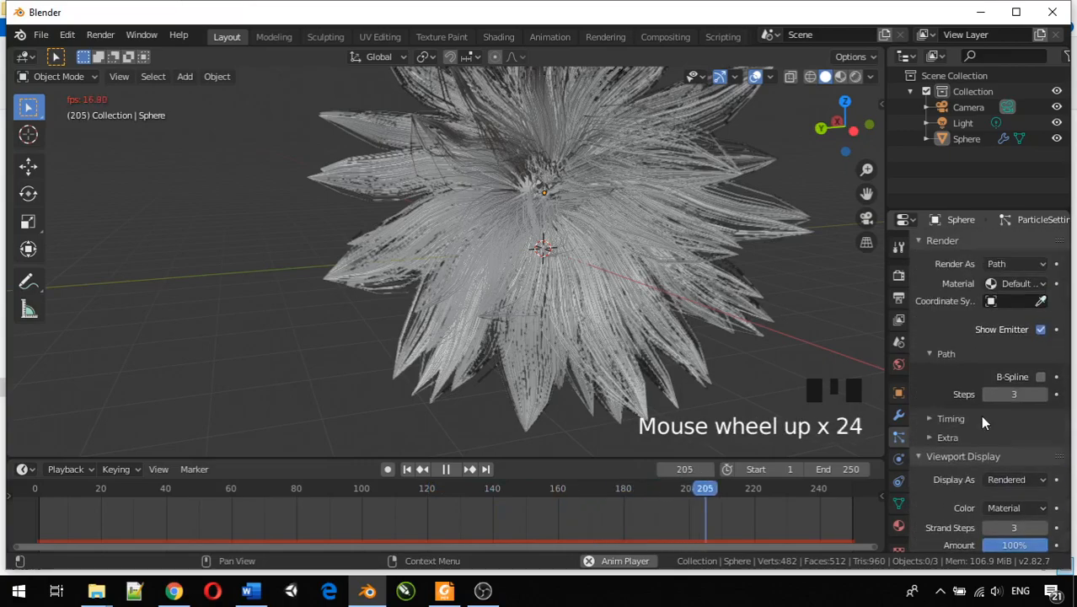
{"action": "scroll", "coordinate": [981, 414], "scroll_direction": "up", "scroll_amount": 6}
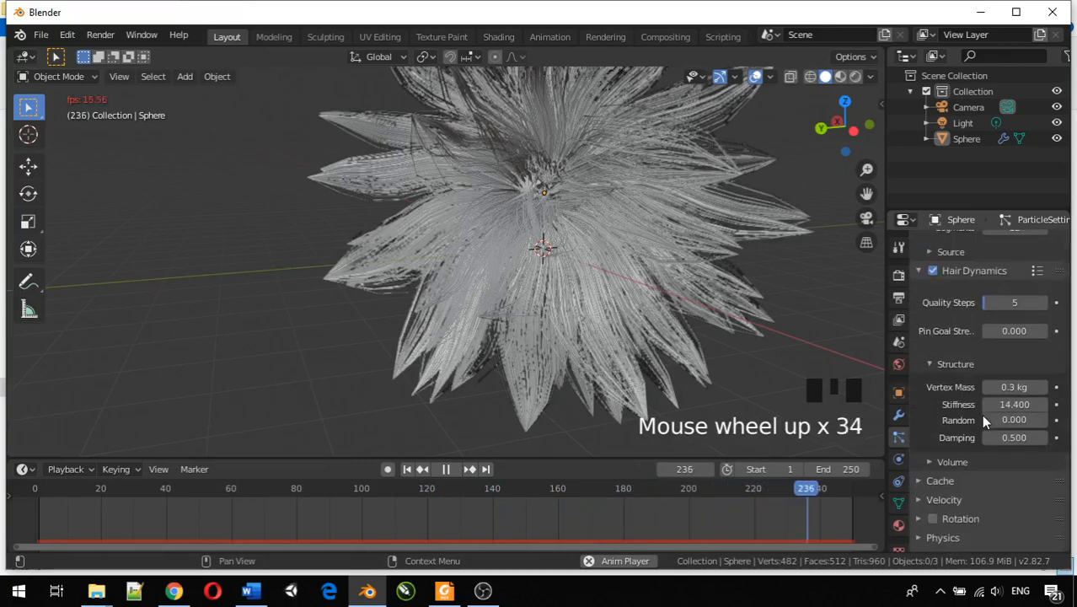
Step: Lower the Stiffness in the Hair Dynamics structure settings to 1.1 while the animation plays
{"action": "middle_click_drag", "start_coordinate": [535, 239], "coordinate": [612, 252]}
{"action": "scroll", "coordinate": [613, 253], "scroll_direction": "down", "scroll_amount": 3}
{"action": "middle_click_drag", "start_coordinate": [447, 257], "coordinate": [608, 219]}
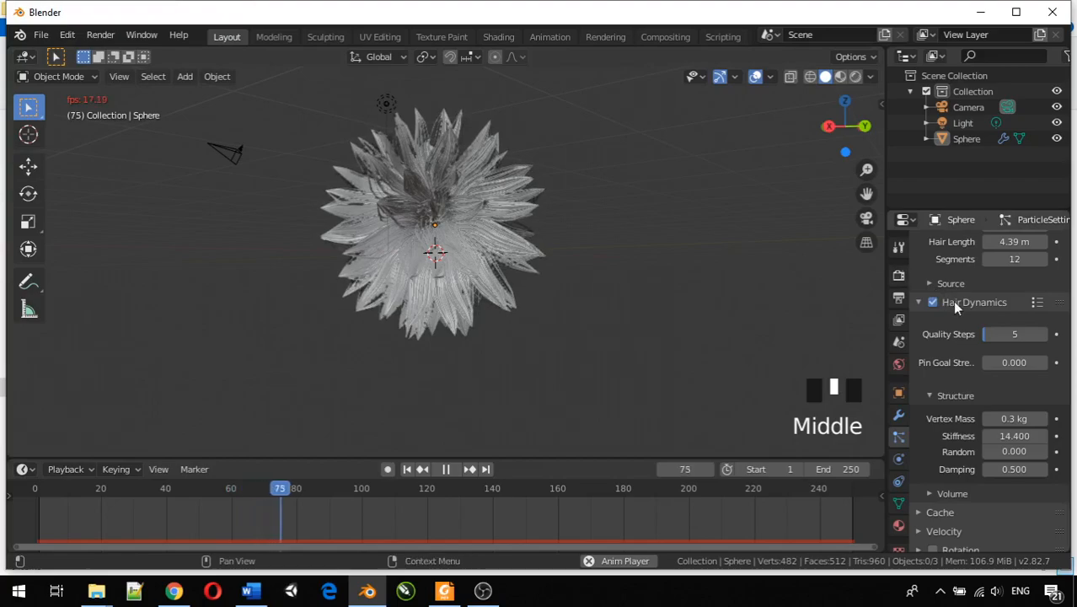
{"action": "scroll", "coordinate": [955, 308], "scroll_direction": "up", "scroll_amount": 4}
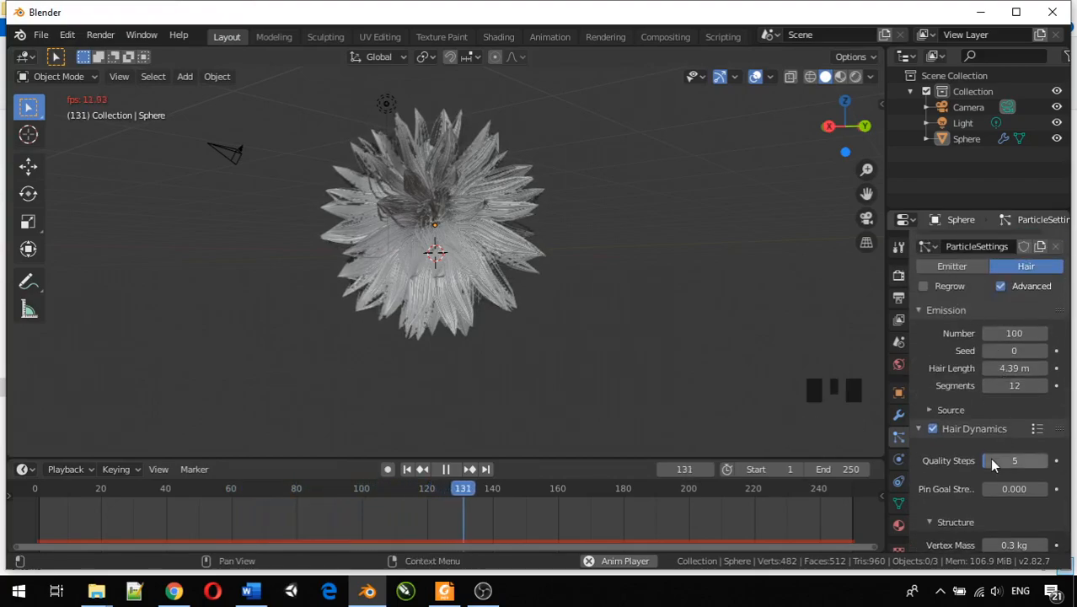
{"action": "scroll", "coordinate": [989, 457], "scroll_direction": "down", "scroll_amount": 3}
{"action": "left_click_drag", "start_coordinate": [1007, 467], "coordinate": [969, 467]}
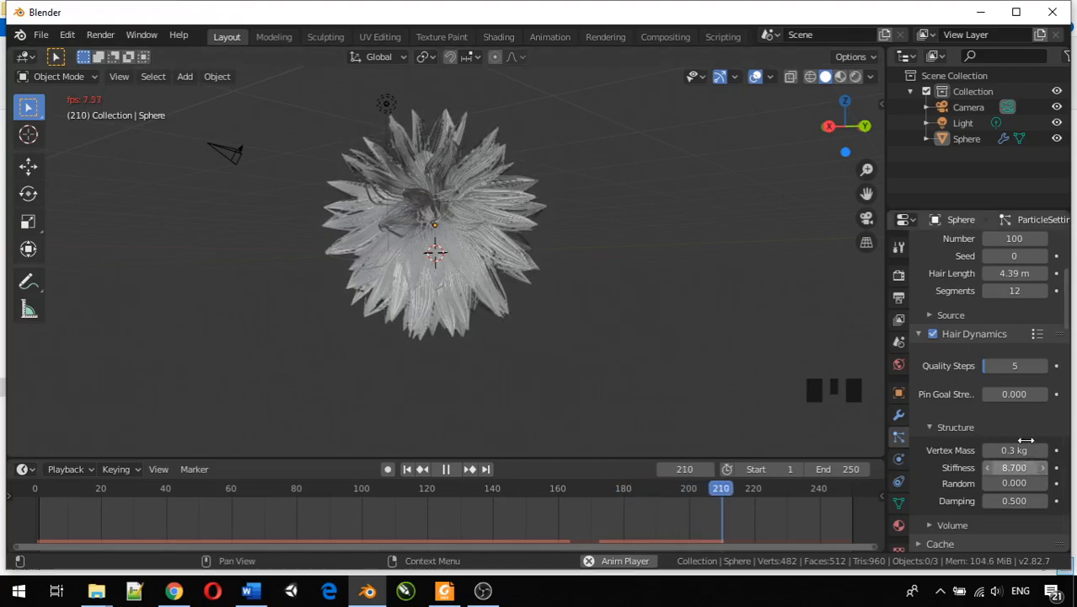
{"action": "mouse_move", "coordinate": [1017, 468]}
{"action": "left_mouse_down"}
{"action": "mouse_move", "coordinate": [956, 467]}
{"action": "mouse_move", "coordinate": [1004, 463]}
{"action": "left_mouse_up"}
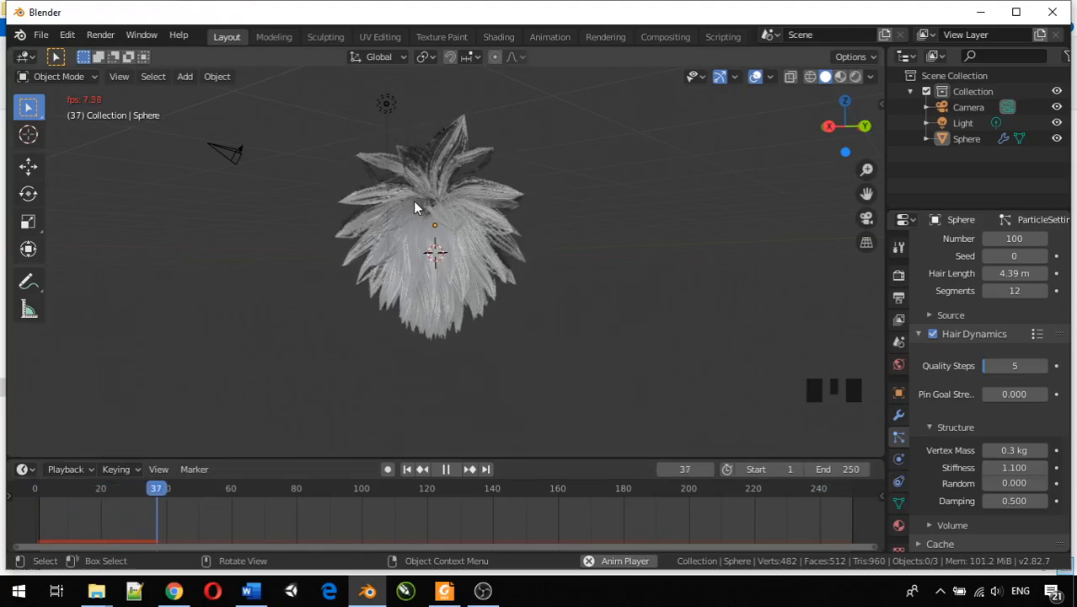
Step: Examine the moving hair up close and from several sides during playback
{"action": "scroll", "coordinate": [419, 206], "scroll_direction": "up", "scroll_amount": 7}
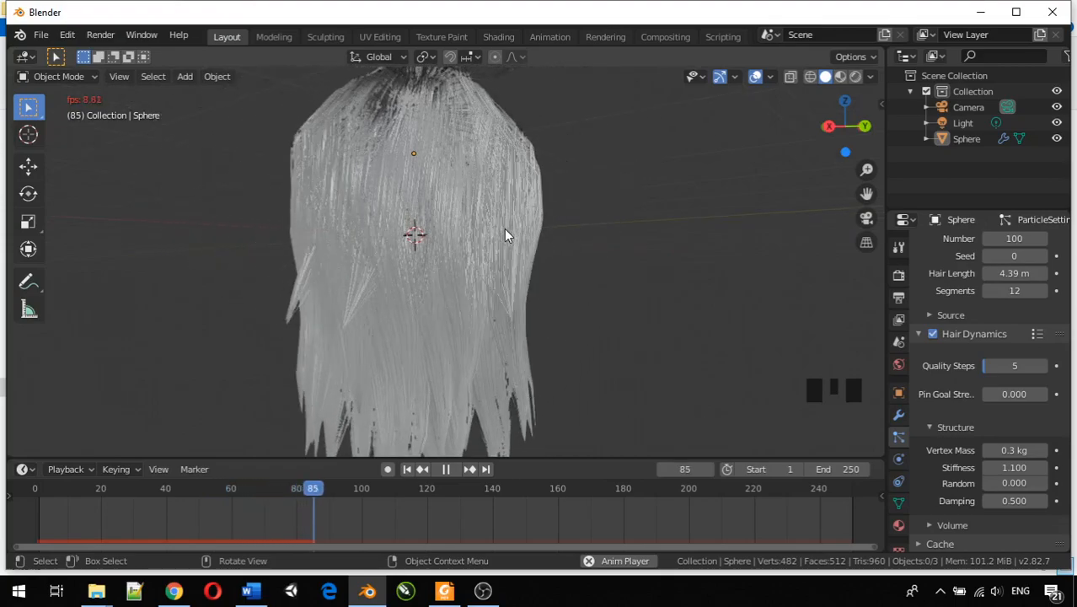
{"action": "middle_click_drag", "start_coordinate": [504, 229], "coordinate": [233, 271]}
{"action": "scroll", "coordinate": [316, 270], "scroll_direction": "down", "scroll_amount": 3}
{"action": "middle_click_drag", "start_coordinate": [315, 270], "coordinate": [801, 287]}
{"action": "middle_click_drag", "start_coordinate": [620, 245], "coordinate": [428, 205]}
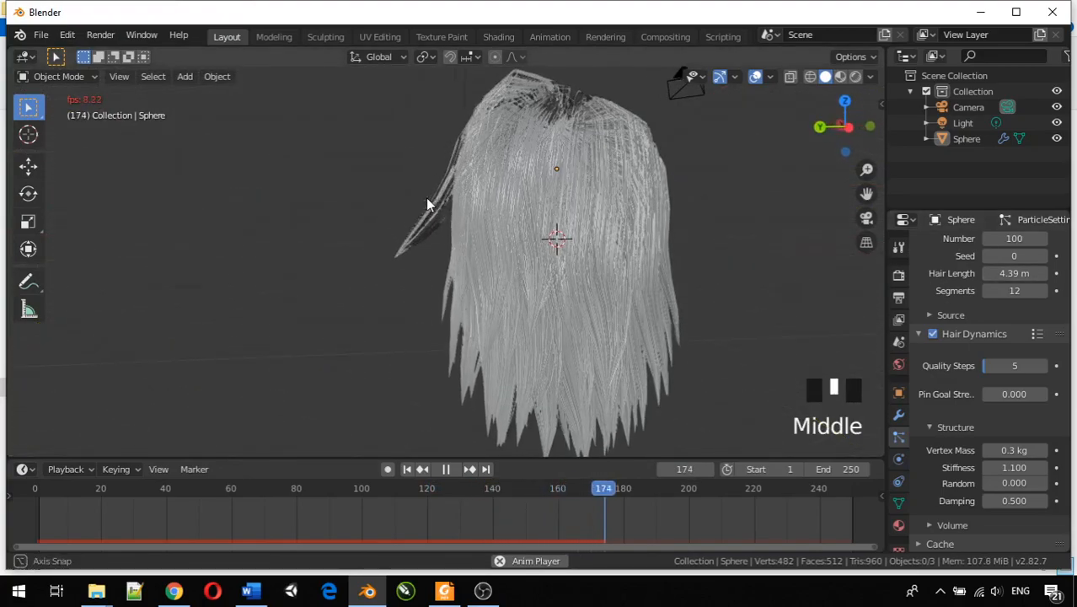
{"action": "middle_click_drag", "start_coordinate": [623, 253], "coordinate": [470, 351]}
{"action": "scroll", "coordinate": [486, 234], "scroll_direction": "down", "scroll_amount": 3}
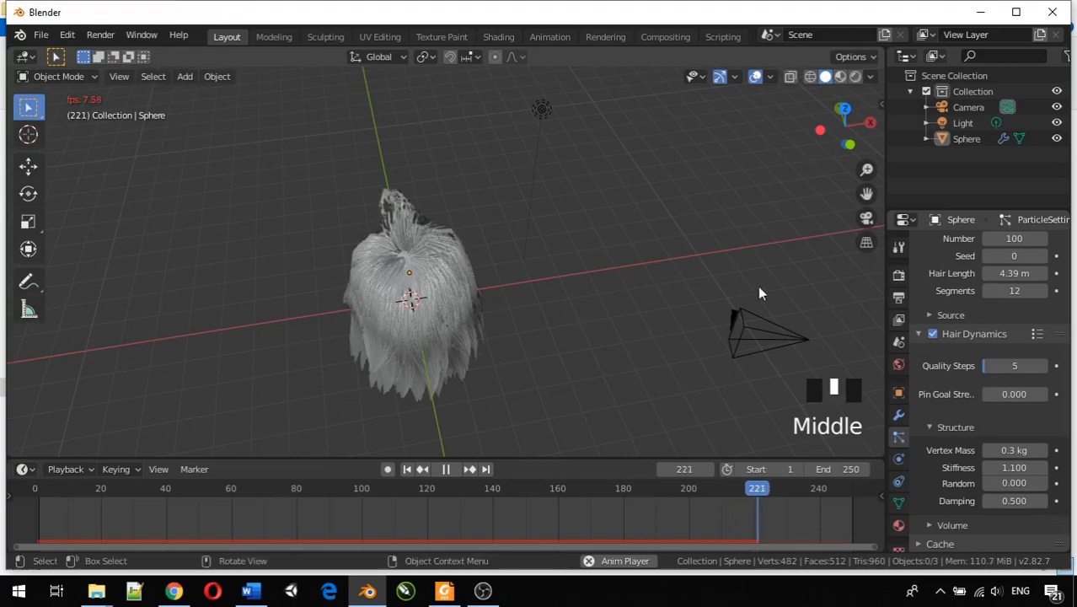
Step: Look through the Emission settings, briefly expanding the Source options and collapsing them again
{"action": "left_click", "coordinate": [930, 316]}
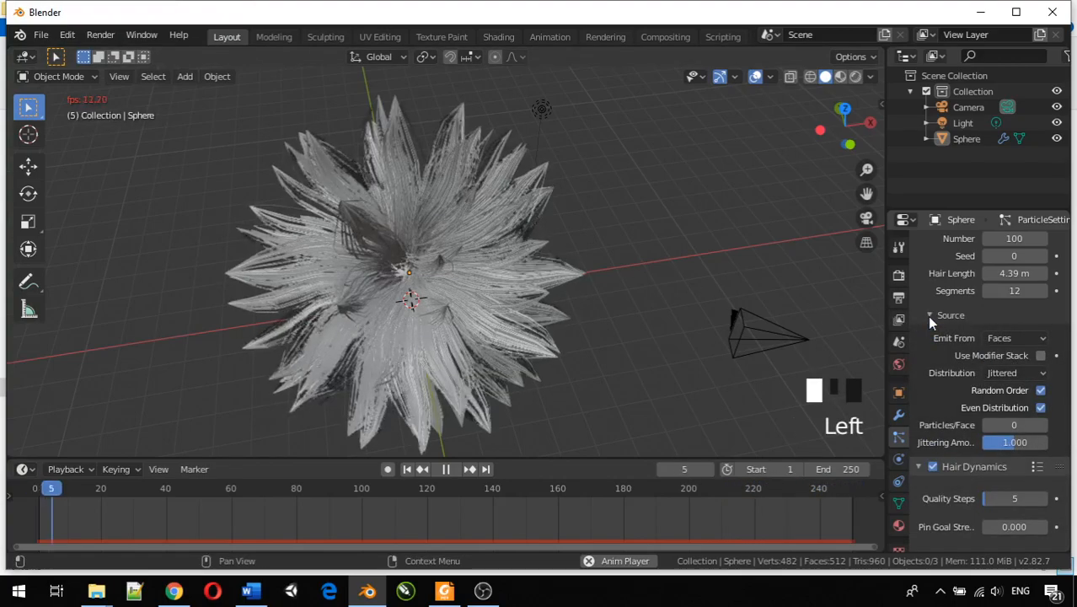
{"action": "left_click", "coordinate": [929, 316]}
{"action": "scroll", "coordinate": [935, 318], "scroll_direction": "up", "scroll_amount": 4}
{"action": "scroll", "coordinate": [940, 320], "scroll_direction": "up", "scroll_amount": 1}
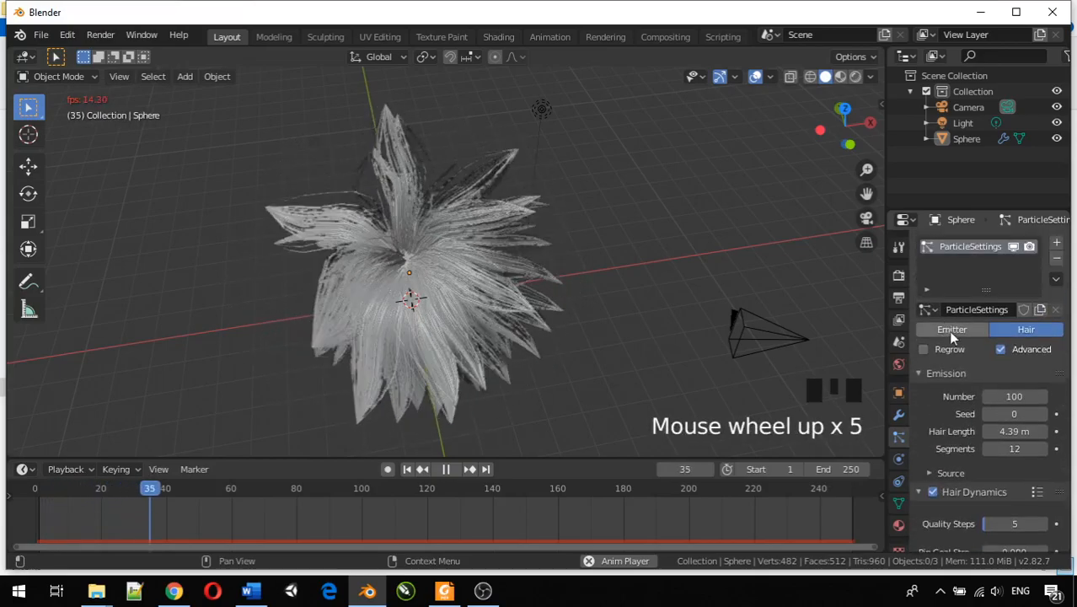
{"action": "scroll", "coordinate": [943, 403], "scroll_direction": "down", "scroll_amount": 3}
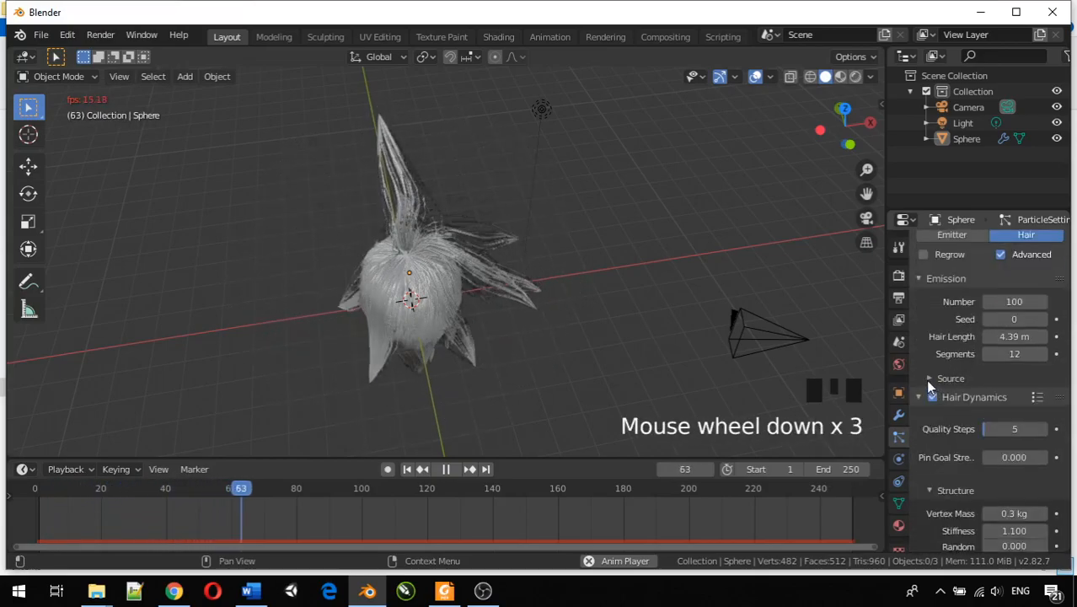
{"action": "left_click", "coordinate": [929, 379]}
{"action": "left_click", "coordinate": [929, 380]}
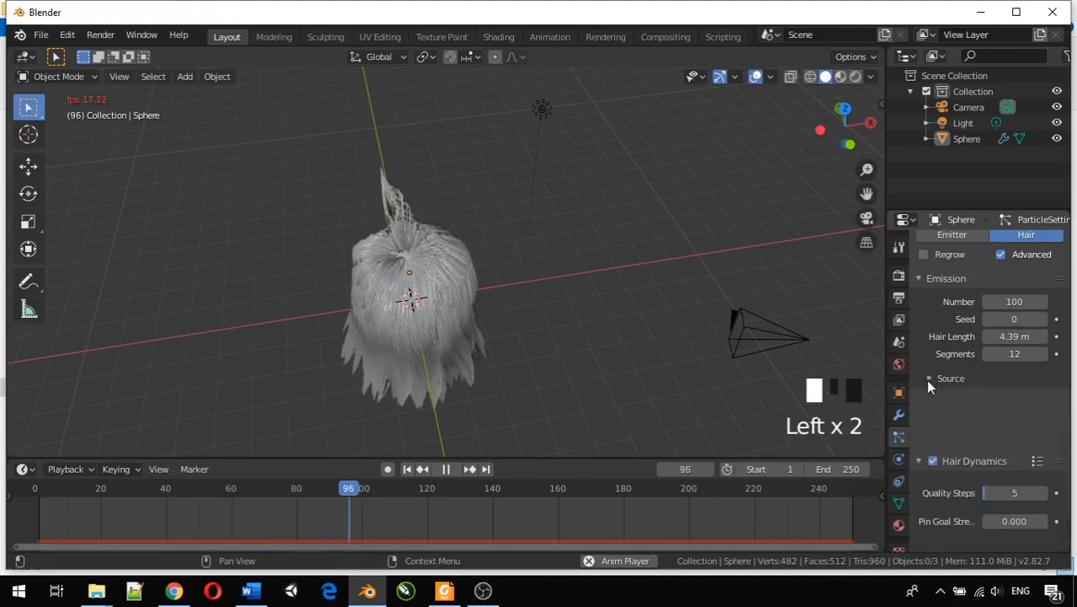
Step: Expand the particle system's Physics settings and review the mass and force options
{"action": "scroll", "coordinate": [927, 387], "scroll_direction": "down", "scroll_amount": 5}
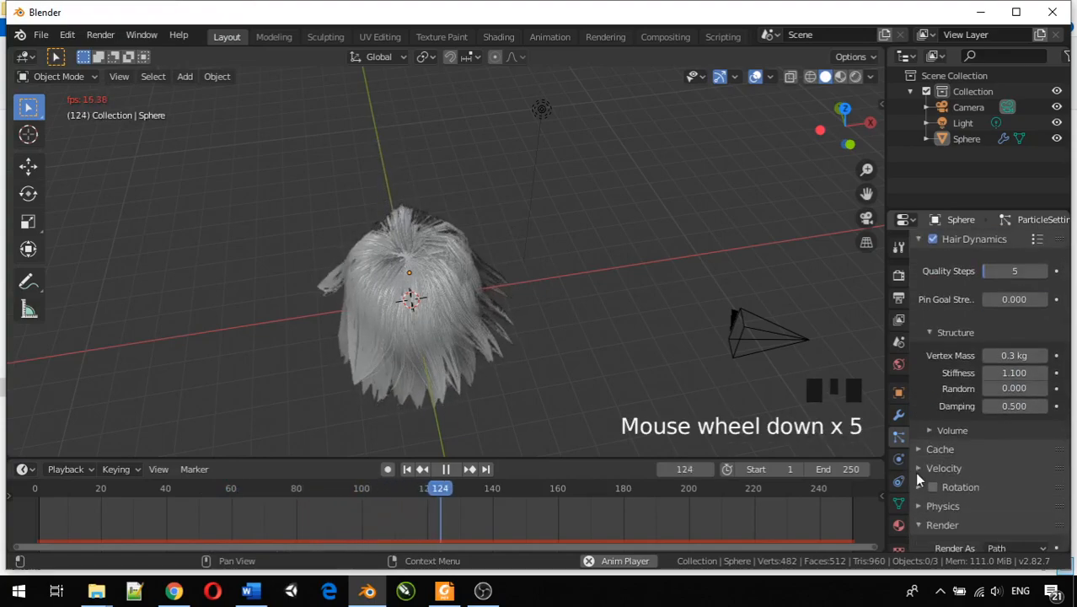
{"action": "scroll", "coordinate": [920, 463], "scroll_direction": "down", "scroll_amount": 3}
{"action": "left_click", "coordinate": [912, 410]}
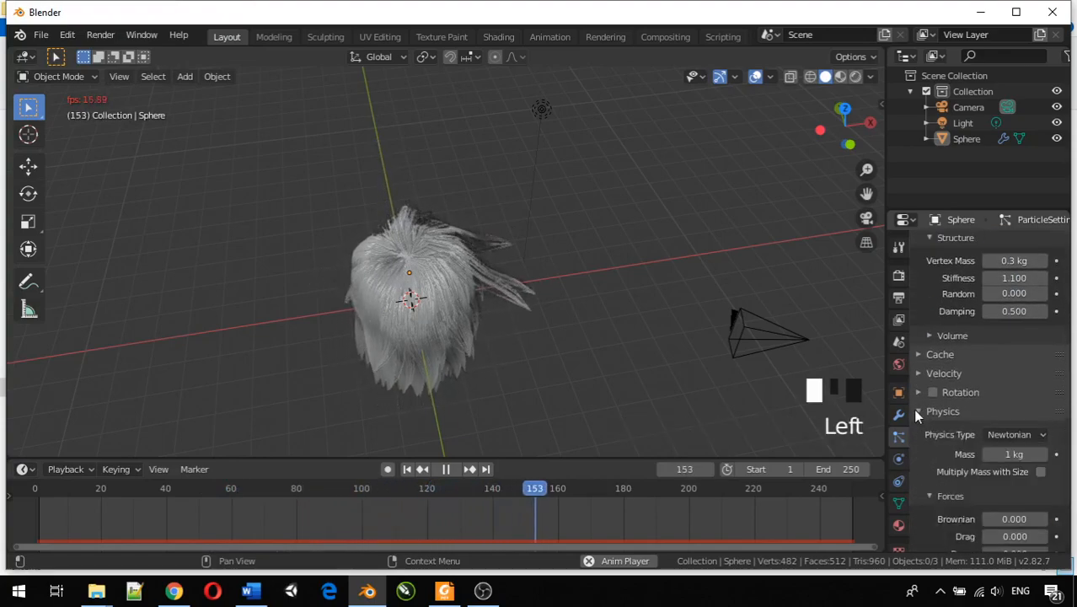
{"action": "scroll", "coordinate": [961, 426], "scroll_direction": "down", "scroll_amount": 3}
{"action": "scroll", "coordinate": [961, 425], "scroll_direction": "down", "scroll_amount": 2}
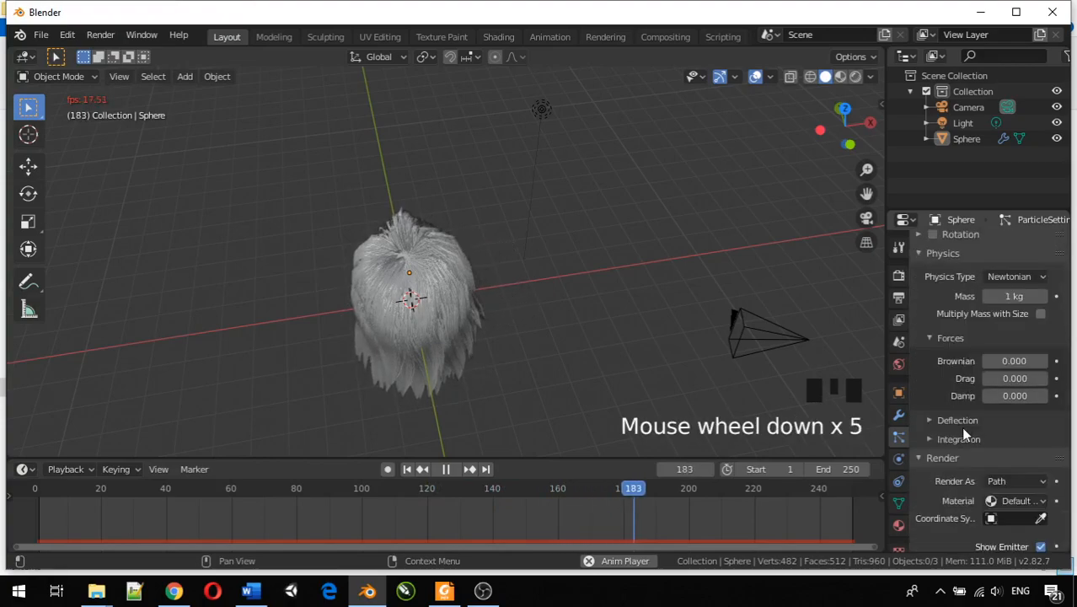
{"action": "scroll", "coordinate": [962, 436], "scroll_direction": "up", "scroll_amount": 1}
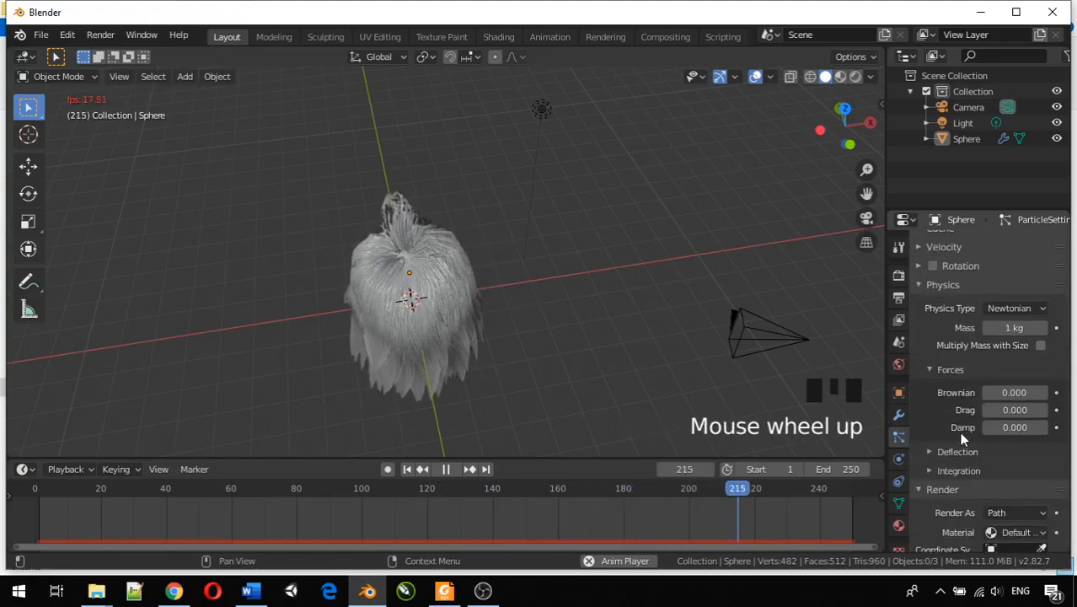
Step: Collapse the Viewport Display settings and review the Children settings from Clumping through Roughness to Kink
{"action": "scroll", "coordinate": [958, 433], "scroll_direction": "down", "scroll_amount": 8}
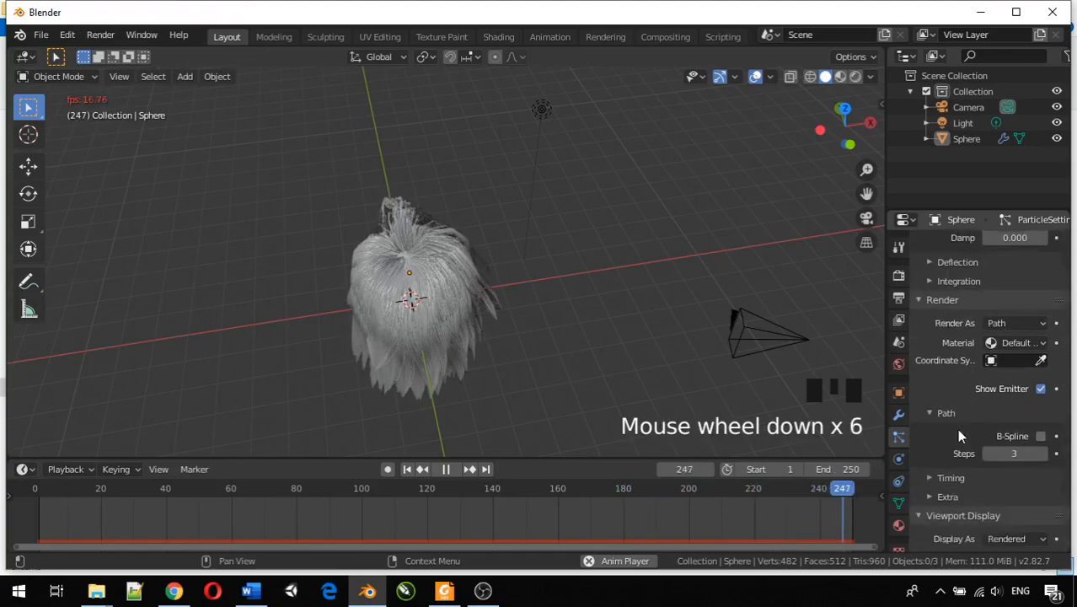
{"action": "scroll", "coordinate": [957, 428], "scroll_direction": "down", "scroll_amount": 3}
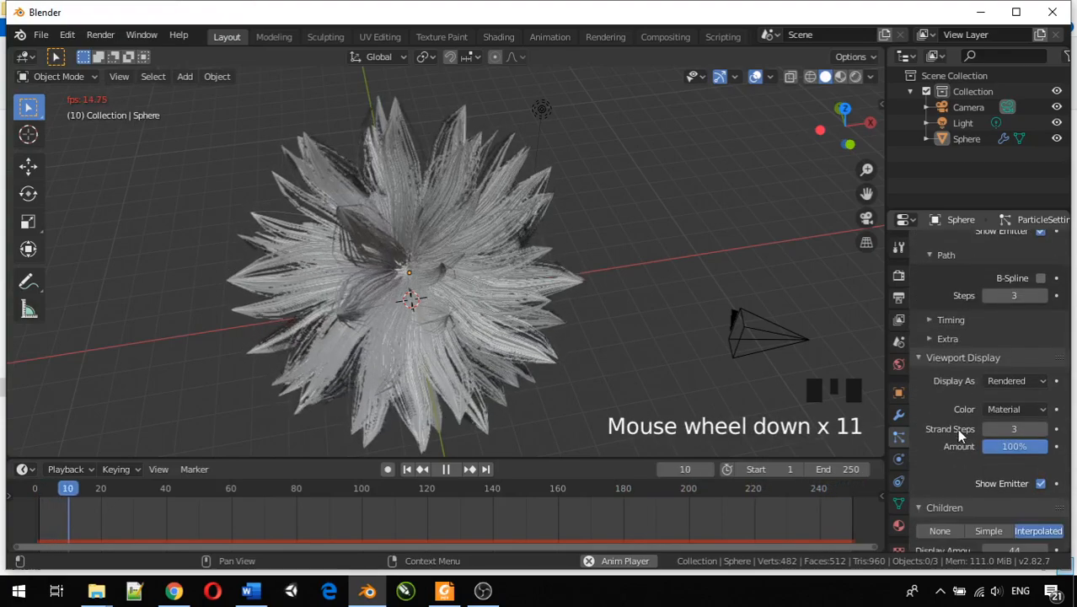
{"action": "left_click", "coordinate": [921, 361]}
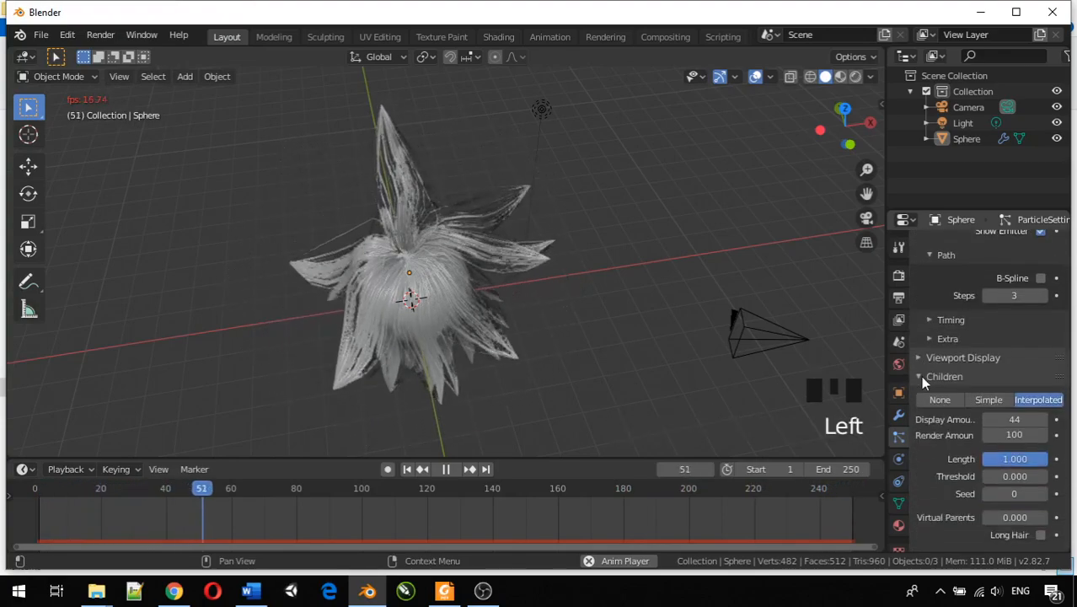
{"action": "scroll", "coordinate": [937, 387], "scroll_direction": "down", "scroll_amount": 2}
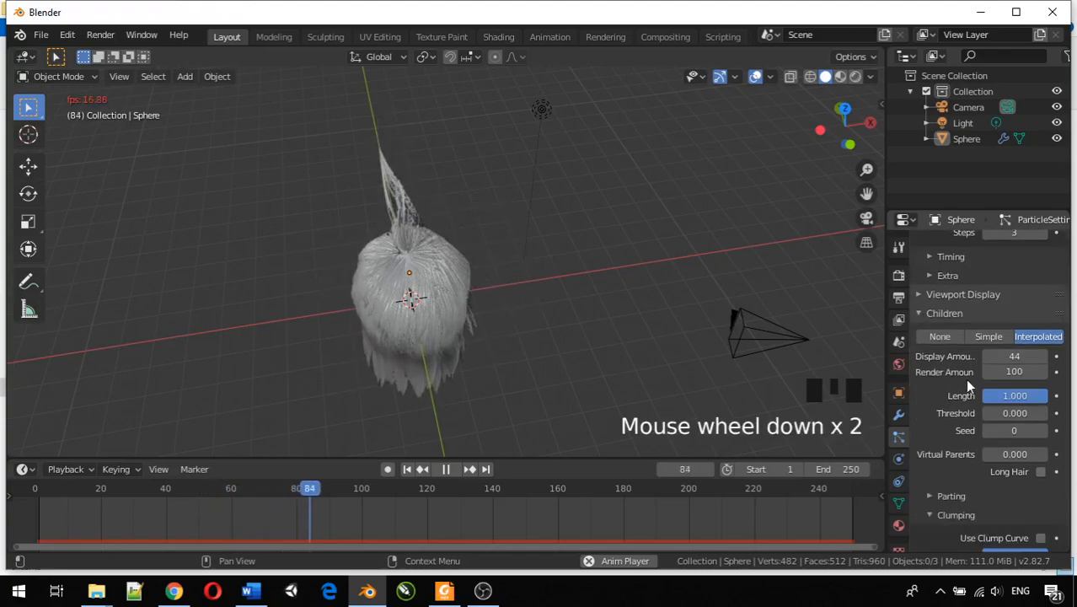
{"action": "scroll", "coordinate": [967, 383], "scroll_direction": "down", "scroll_amount": 6}
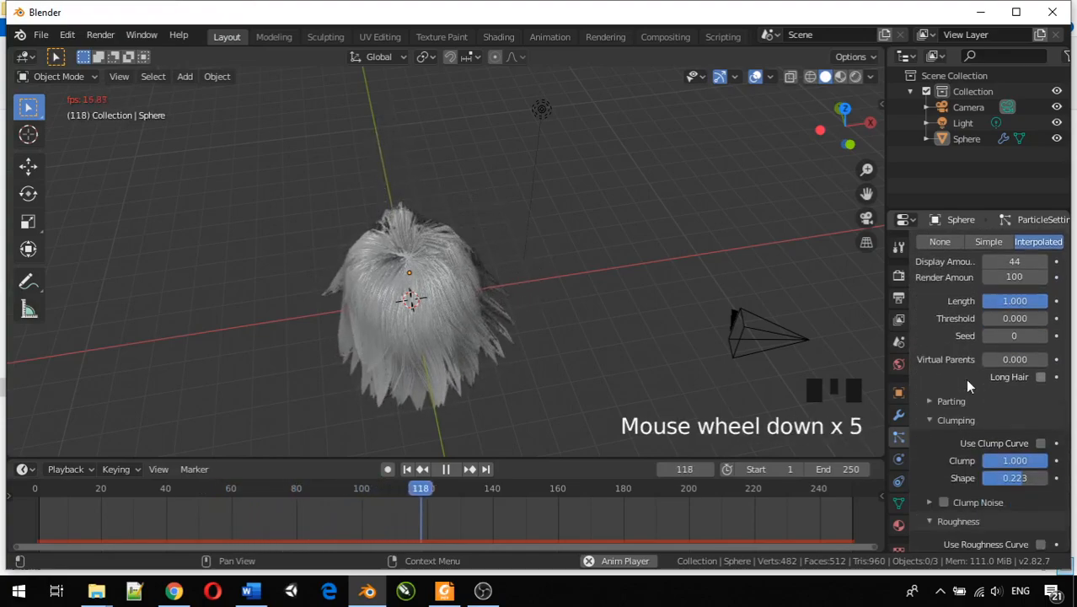
{"action": "scroll", "coordinate": [967, 384], "scroll_direction": "down", "scroll_amount": 3}
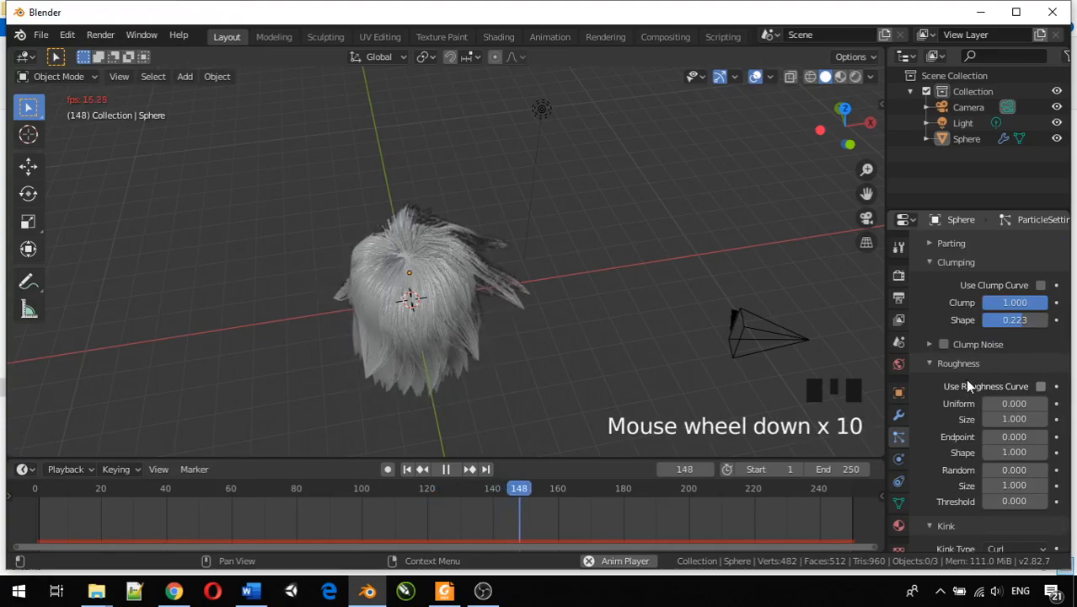
{"action": "scroll", "coordinate": [967, 383], "scroll_direction": "down", "scroll_amount": 8}
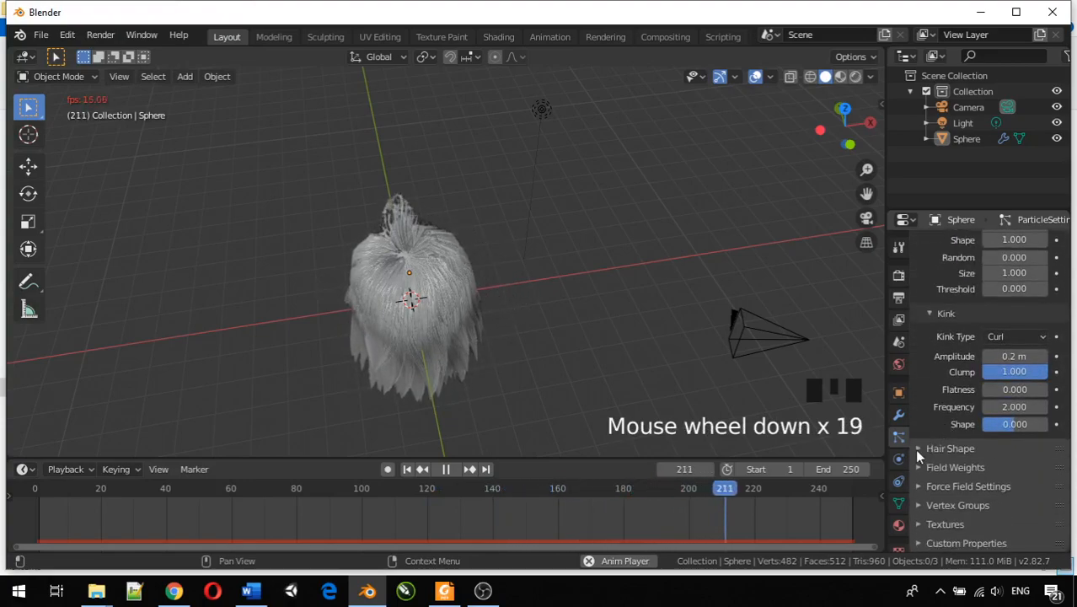
Step: Expand the Hair Shape and Field Weights settings to review their options, and briefly open and collapse Force Field Settings
{"action": "left_click", "coordinate": [914, 448]}
{"action": "scroll", "coordinate": [921, 443], "scroll_direction": "down", "scroll_amount": 2}
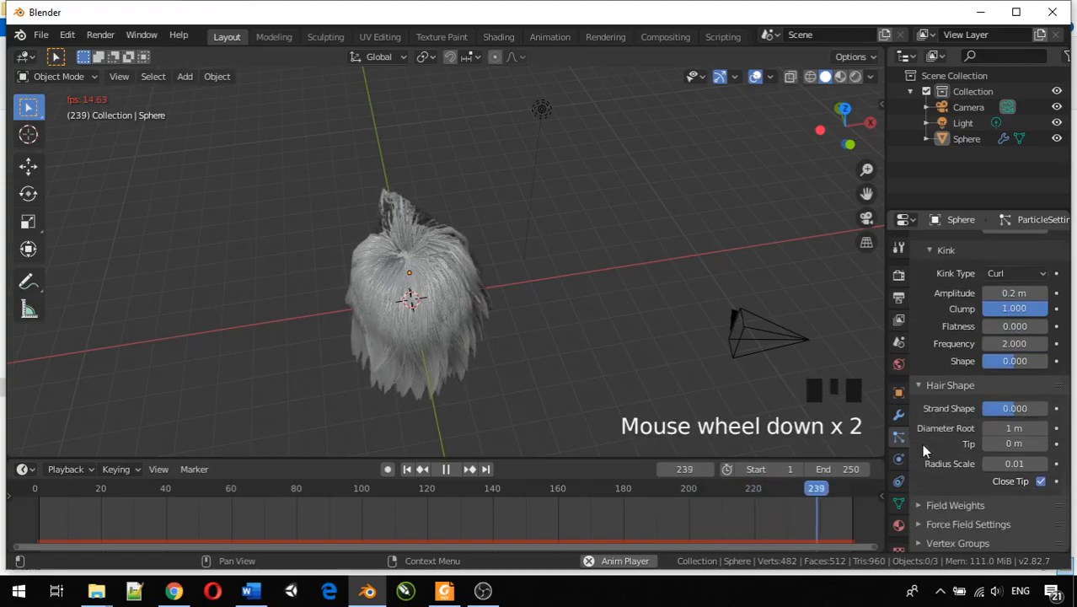
{"action": "scroll", "coordinate": [921, 443], "scroll_direction": "down", "scroll_amount": 4}
{"action": "left_click", "coordinate": [922, 461]}
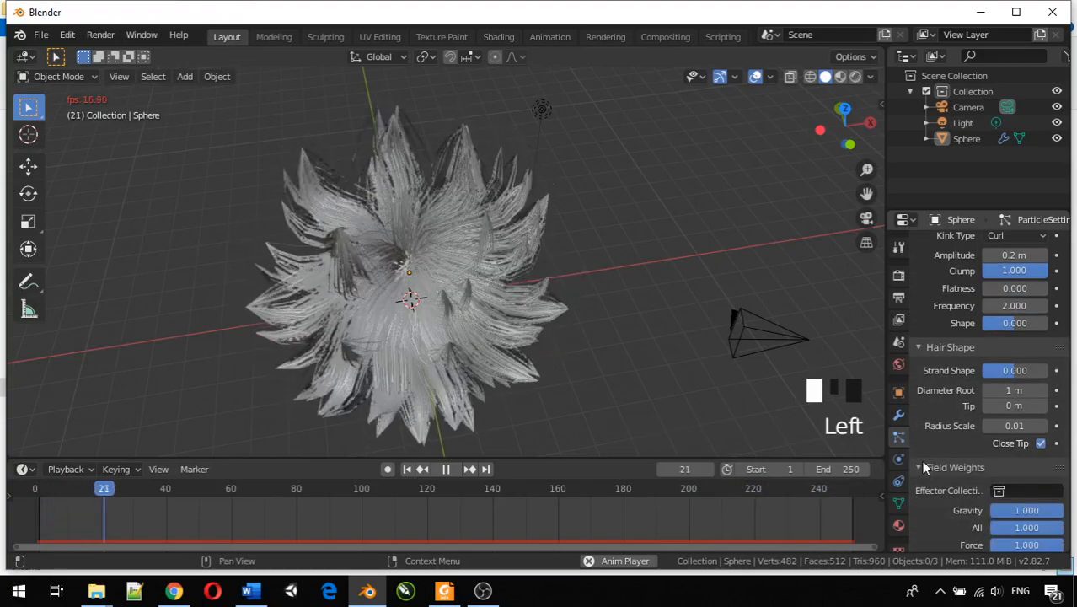
{"action": "scroll", "coordinate": [921, 460], "scroll_direction": "down", "scroll_amount": 16}
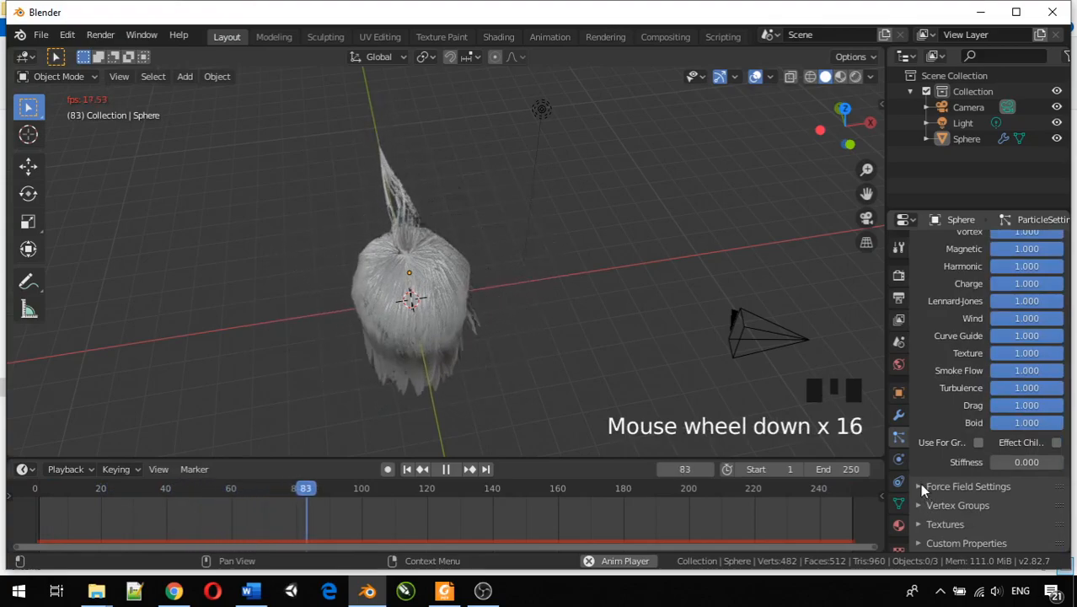
{"action": "left_click", "coordinate": [921, 486]}
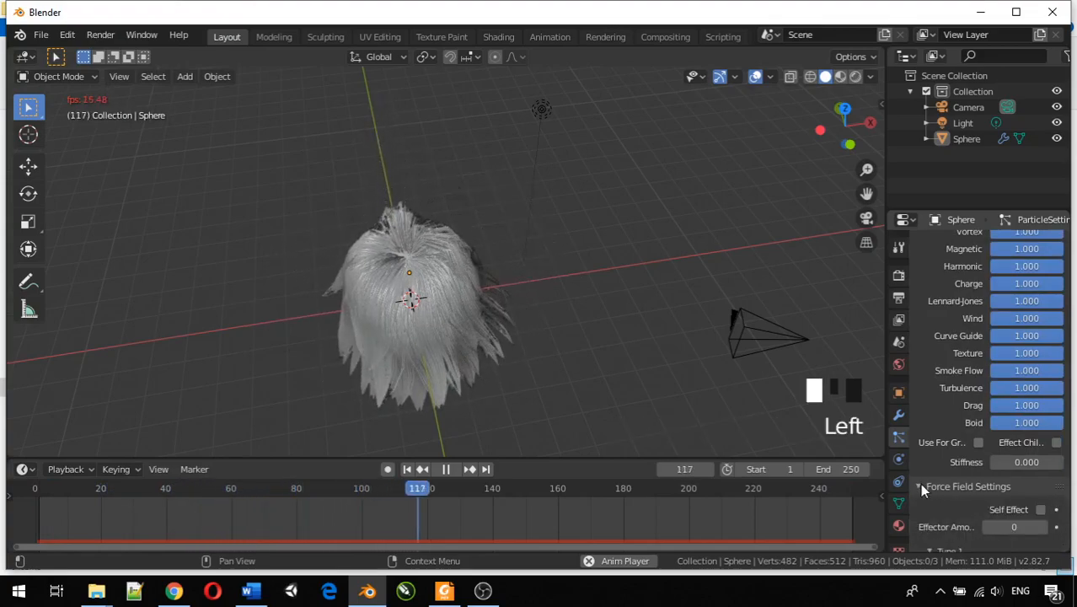
{"action": "left_click", "coordinate": [919, 485]}
Step: Go back up through the particle settings to Physics and inspect the animated hair up close from the side, below and crown
{"action": "scroll", "coordinate": [997, 337], "scroll_direction": "up", "scroll_amount": 15}
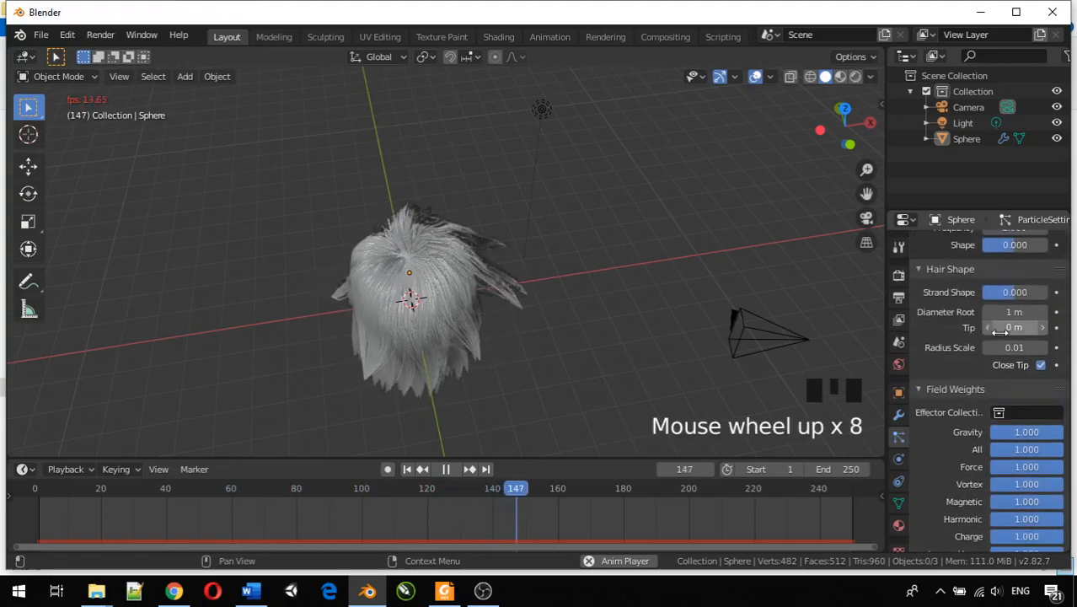
{"action": "scroll", "coordinate": [1000, 335], "scroll_direction": "up", "scroll_amount": 16}
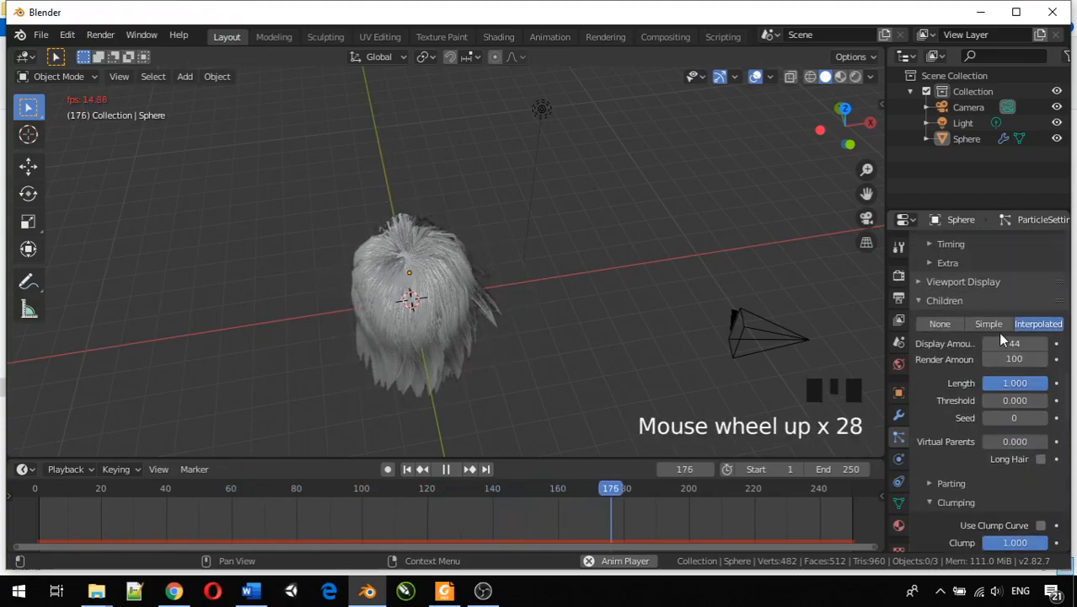
{"action": "scroll", "coordinate": [1003, 330], "scroll_direction": "up", "scroll_amount": 4}
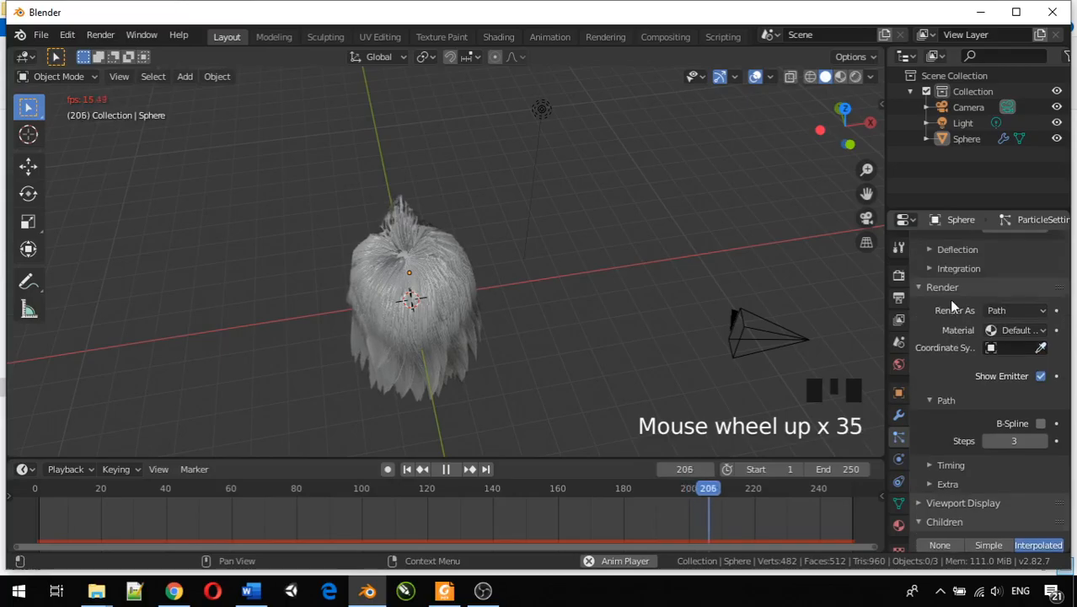
{"action": "middle_click_drag", "start_coordinate": [648, 279], "coordinate": [697, 157]}
{"action": "scroll", "coordinate": [547, 186], "scroll_direction": "up", "scroll_amount": 4}
{"action": "middle_click_drag", "start_coordinate": [548, 186], "coordinate": [639, 230]}
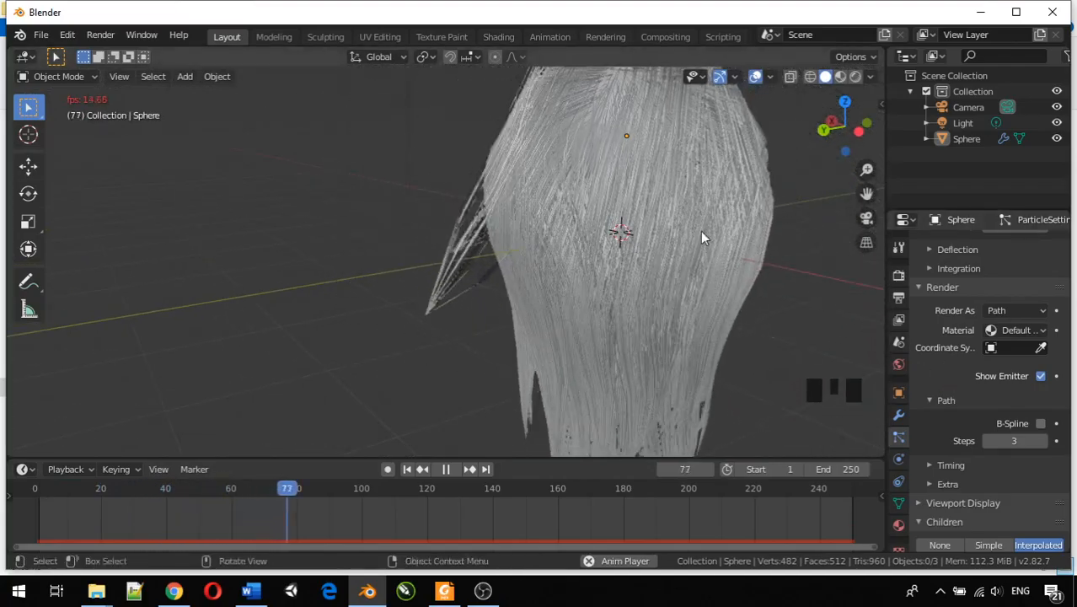
{"action": "scroll", "coordinate": [702, 236], "scroll_direction": "down", "scroll_amount": 2}
{"action": "scroll", "coordinate": [951, 302], "scroll_direction": "up", "scroll_amount": 7}
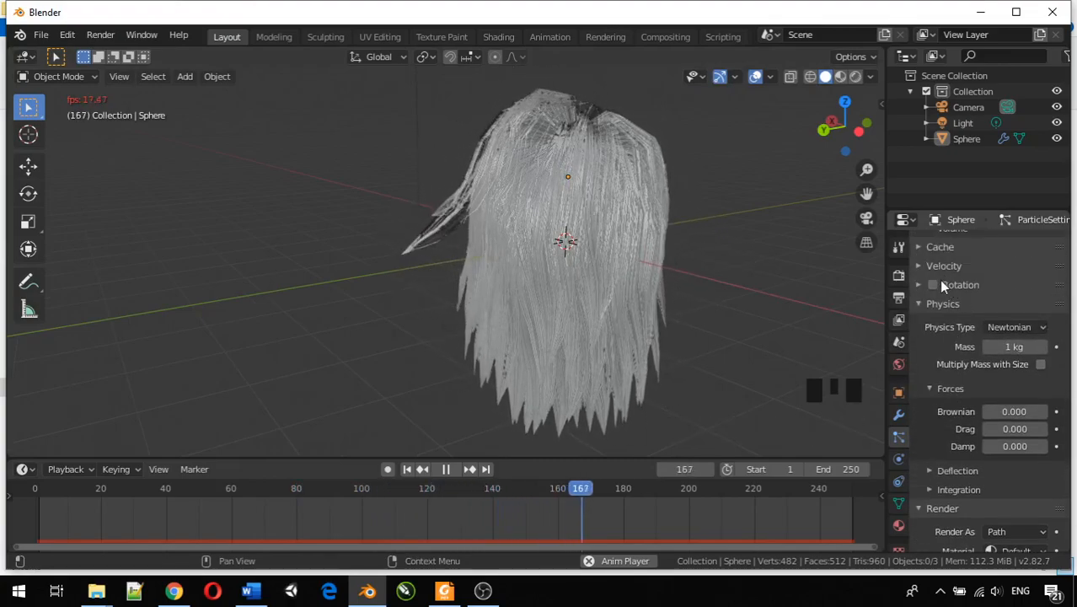
{"action": "scroll", "coordinate": [973, 314], "scroll_direction": "up", "scroll_amount": 1}
{"action": "middle_click_drag", "start_coordinate": [733, 237], "coordinate": [837, 107]}
{"action": "scroll", "coordinate": [428, 96], "scroll_direction": "up", "scroll_amount": 2}
{"action": "middle_click_drag", "start_coordinate": [428, 96], "coordinate": [475, 371], "text": "shift"}
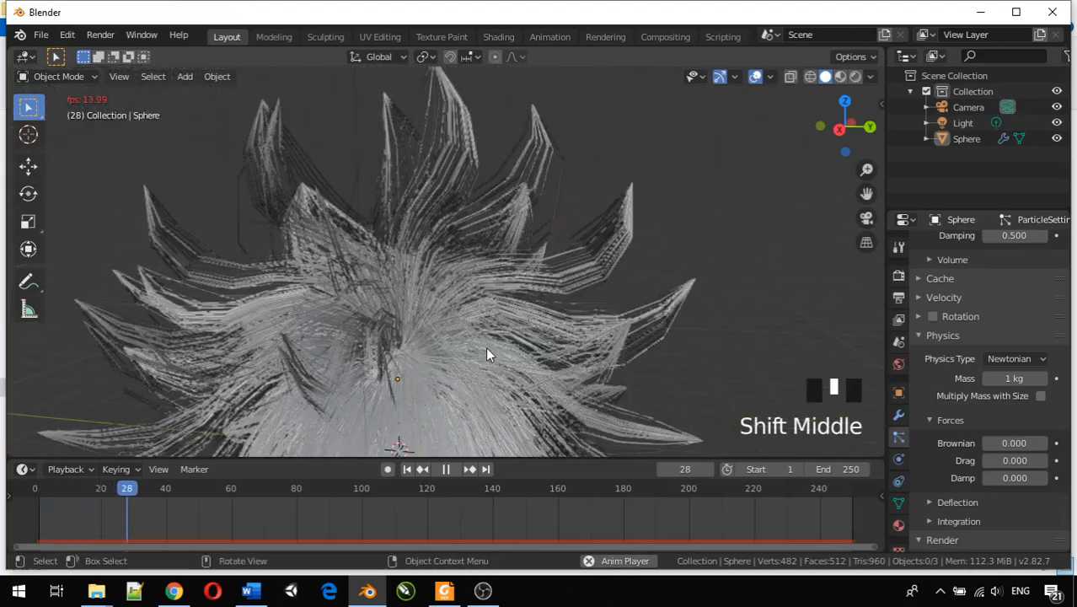
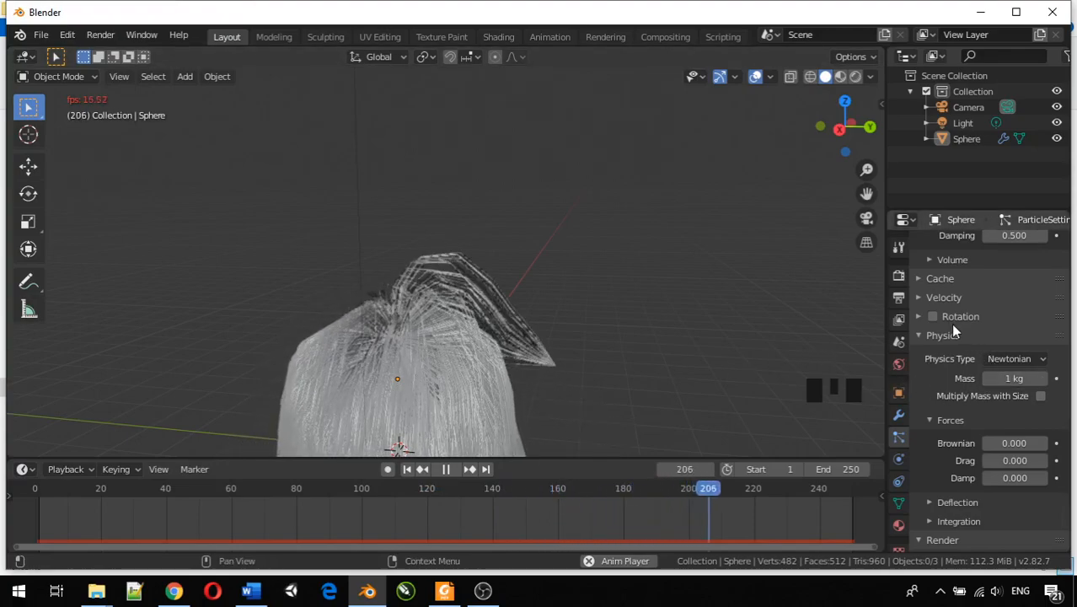
Step: Review the particle settings from Render through Children, Clumping and Roughness down to Kink
{"action": "scroll", "coordinate": [950, 323], "scroll_direction": "down", "scroll_amount": 5}
{"action": "scroll", "coordinate": [951, 333], "scroll_direction": "down", "scroll_amount": 4}
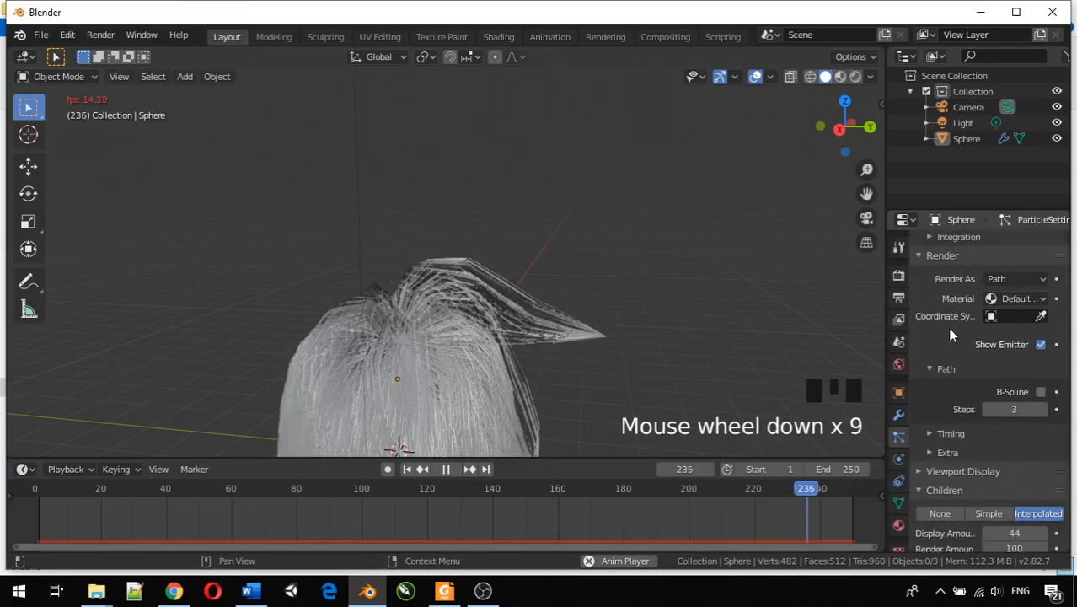
{"action": "scroll", "coordinate": [979, 426], "scroll_direction": "down", "scroll_amount": 2}
{"action": "scroll", "coordinate": [979, 431], "scroll_direction": "down", "scroll_amount": 4}
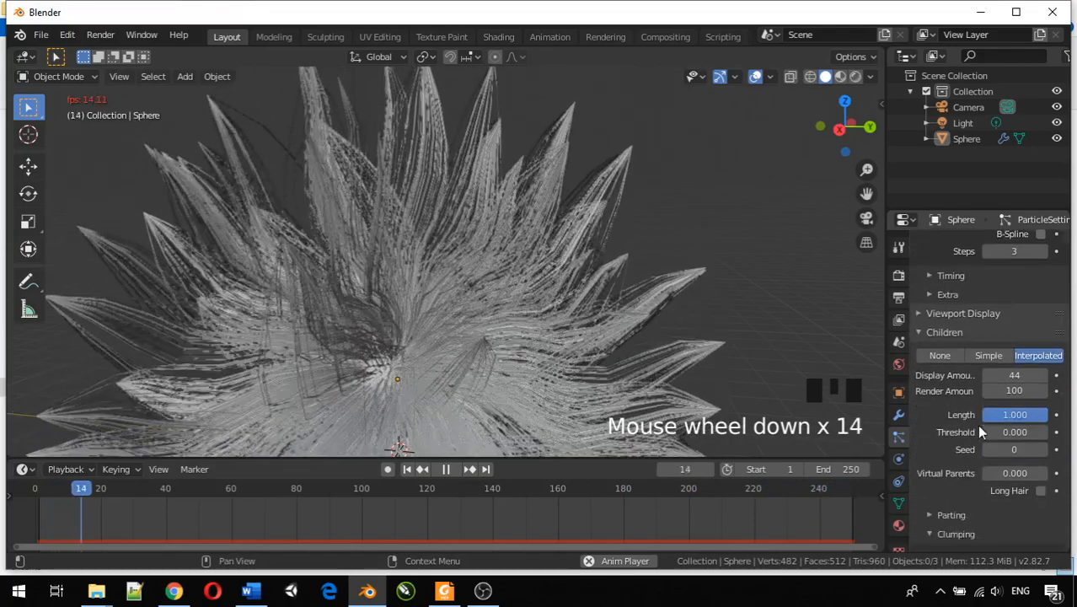
{"action": "scroll", "coordinate": [977, 424], "scroll_direction": "down", "scroll_amount": 1}
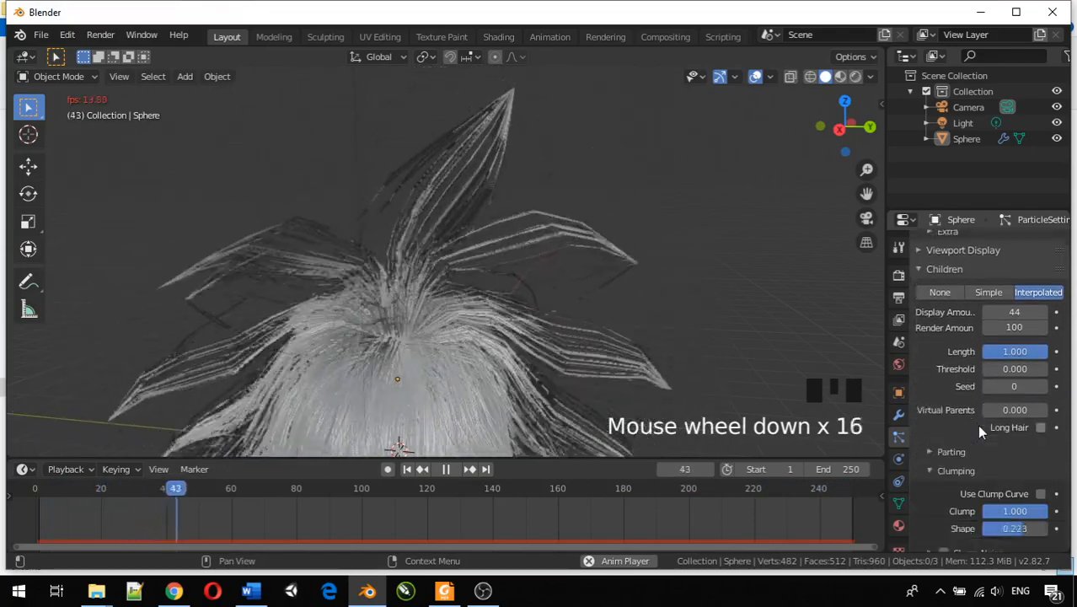
{"action": "scroll", "coordinate": [963, 439], "scroll_direction": "down", "scroll_amount": 8}
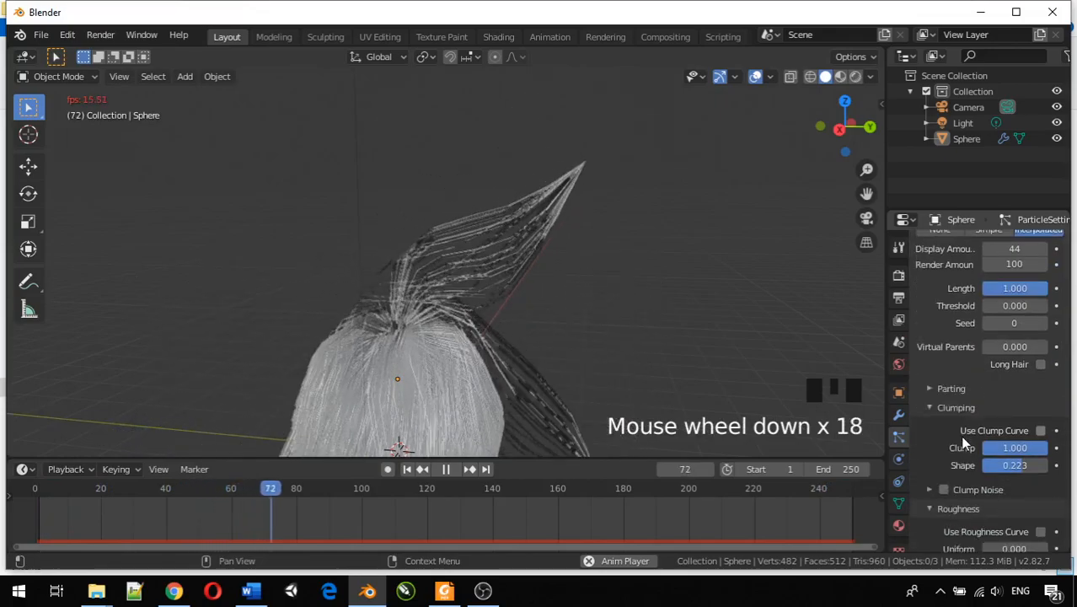
{"action": "scroll", "coordinate": [962, 439], "scroll_direction": "down", "scroll_amount": 10}
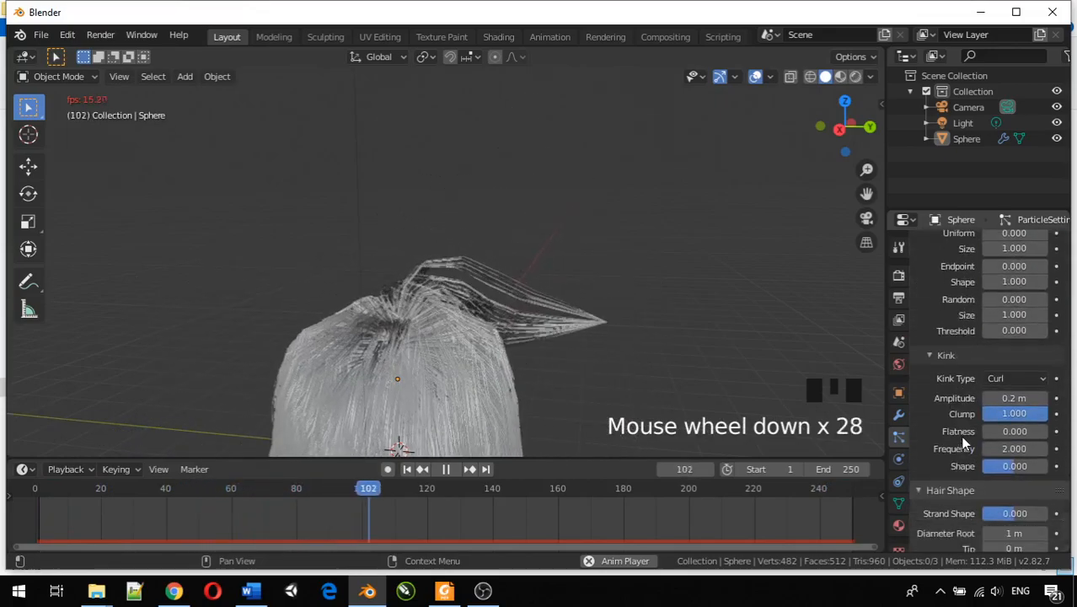
Step: Collapse the Clumping, Roughness, Kink and Hair Shape settings, as well as the whole Children section
{"action": "scroll", "coordinate": [962, 442], "scroll_direction": "up", "scroll_amount": 16}
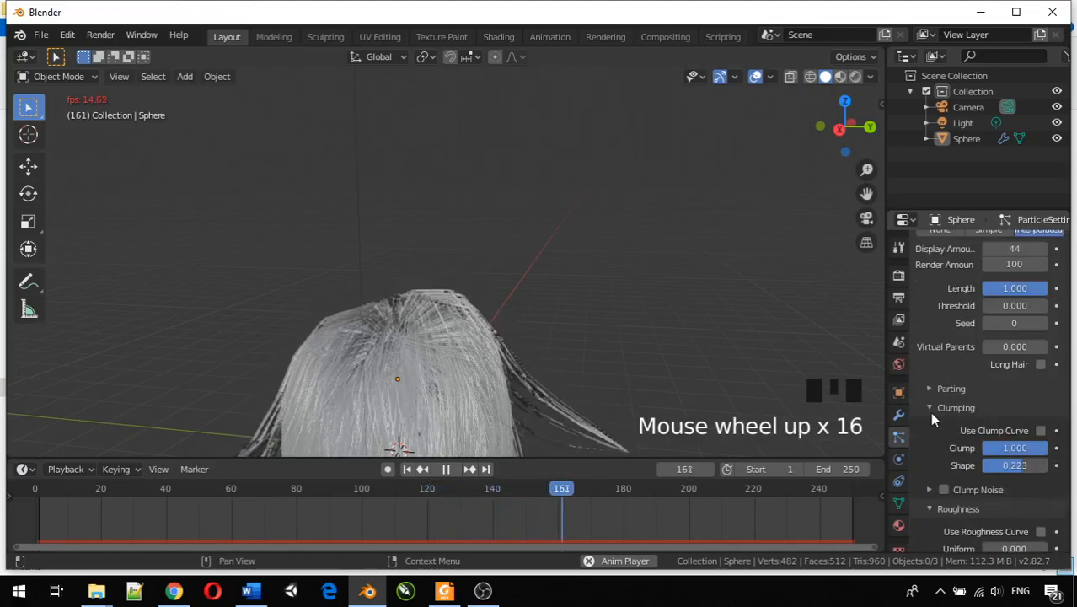
{"action": "left_click", "coordinate": [929, 408]}
{"action": "left_click", "coordinate": [932, 424]}
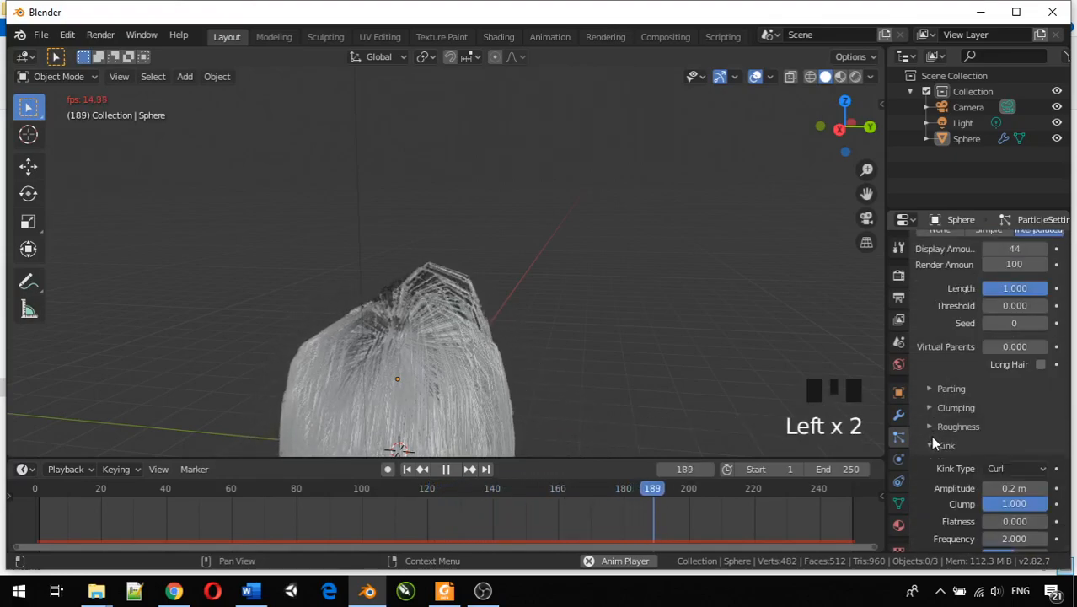
{"action": "left_click", "coordinate": [931, 443]}
{"action": "scroll", "coordinate": [926, 419], "scroll_direction": "down", "scroll_amount": 2}
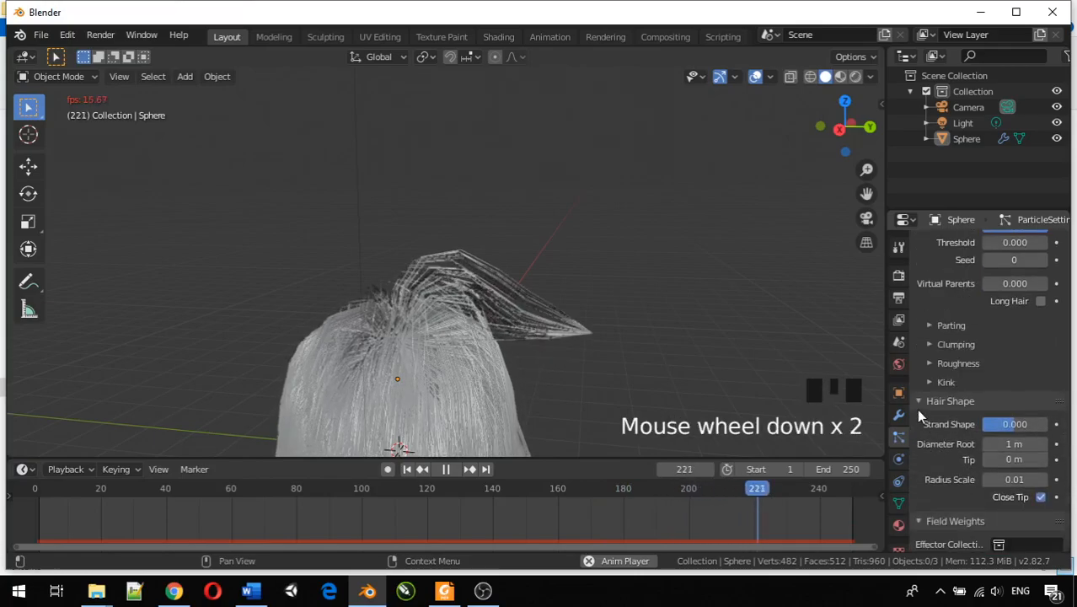
{"action": "left_click", "coordinate": [919, 409]}
{"action": "left_click", "coordinate": [918, 405]}
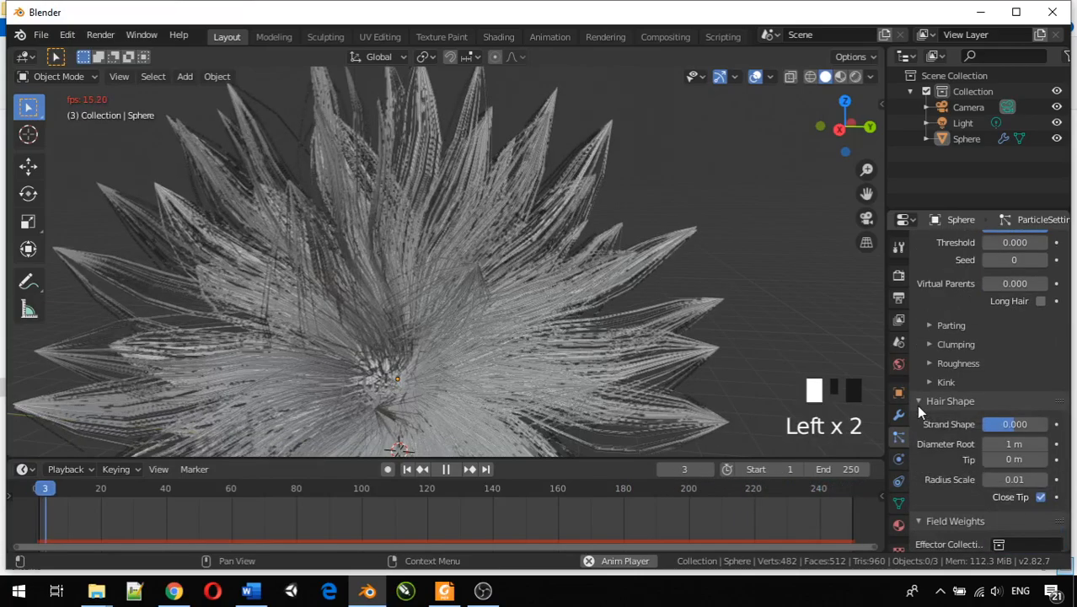
{"action": "left_click", "coordinate": [913, 400]}
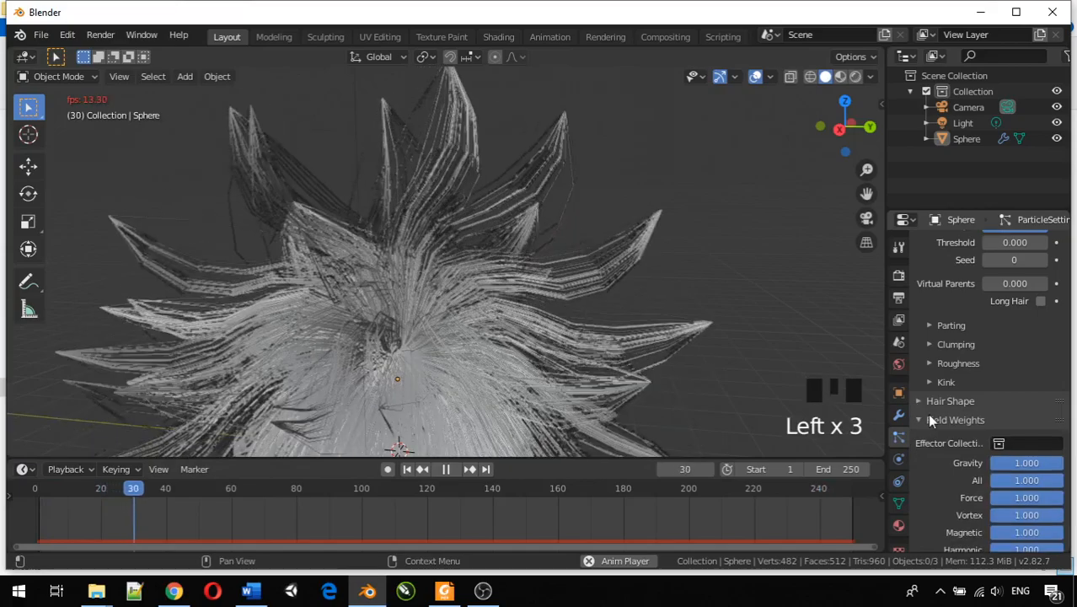
{"action": "scroll", "coordinate": [929, 340], "scroll_direction": "up", "scroll_amount": 8}
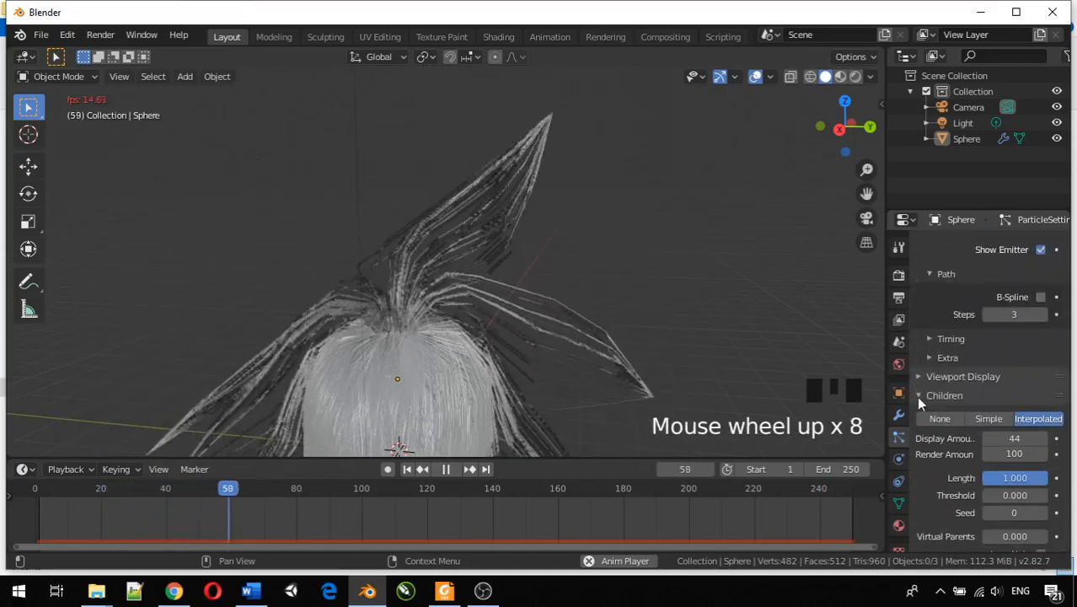
{"action": "left_click", "coordinate": [917, 398]}
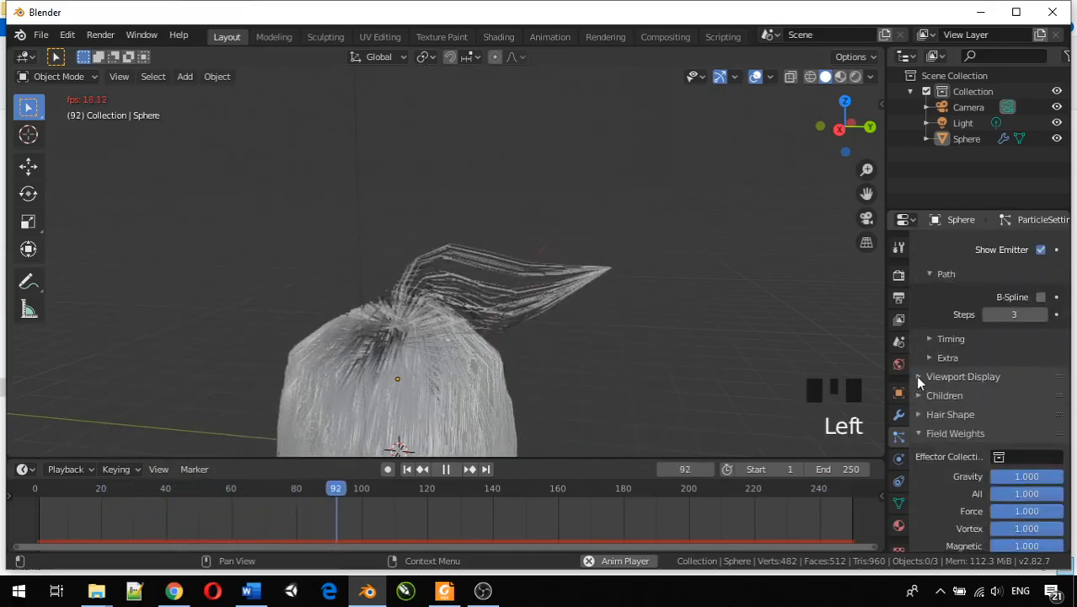
Step: Expand the Viewport Display settings, raise Strand Steps to 5 and check the hair from another side
{"action": "left_click", "coordinate": [918, 376]}
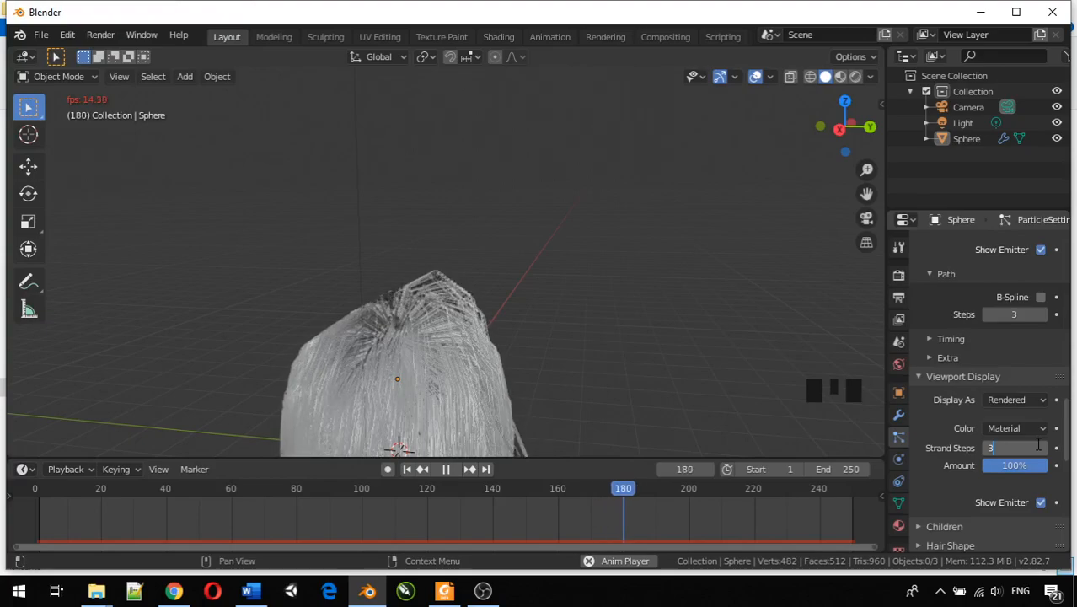
{"action": "left_click", "coordinate": [921, 411]}
{"action": "left_click", "coordinate": [1047, 453]}
{"action": "left_click", "coordinate": [1046, 454]}
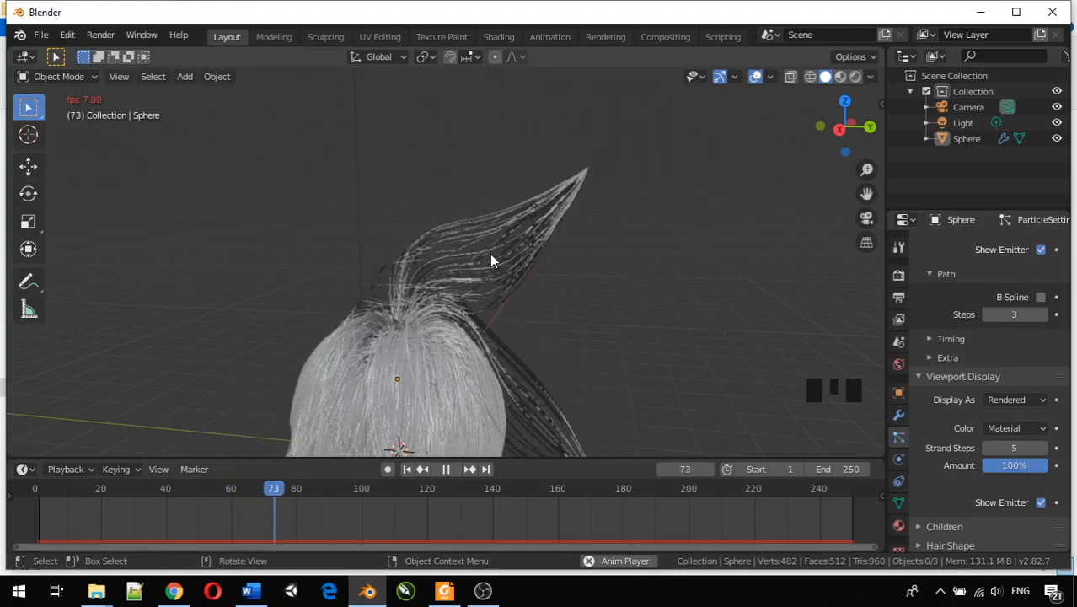
{"action": "middle_click_drag", "start_coordinate": [462, 325], "coordinate": [649, 305]}
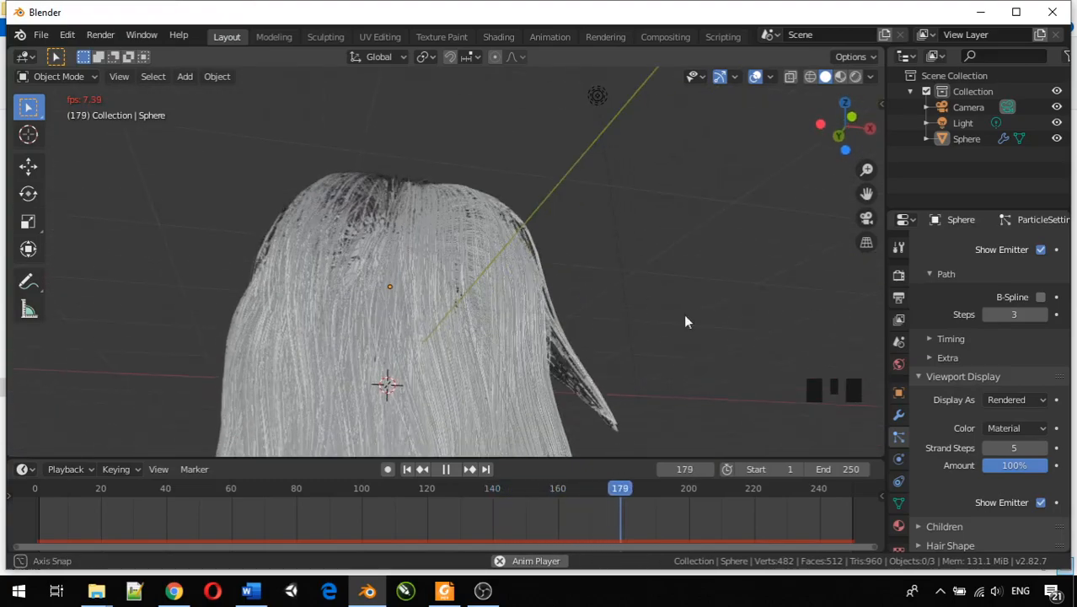
Step: Lower the viewport Strand Steps to 2 to compare how coarsely the hair strands are drawn
{"action": "left_click", "coordinate": [988, 447]}
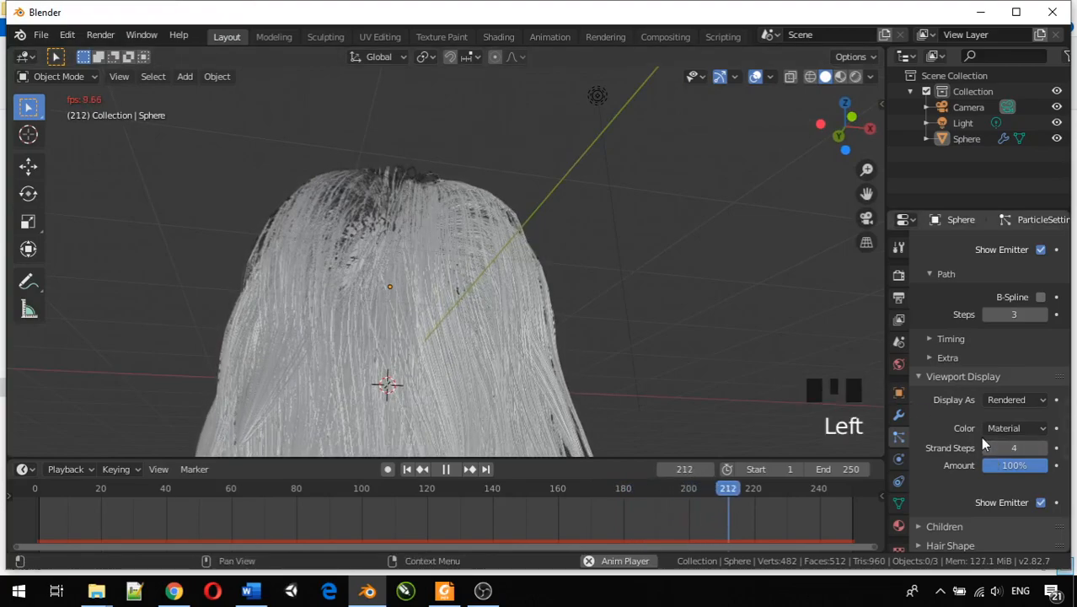
{"action": "left_click", "coordinate": [1008, 448]}
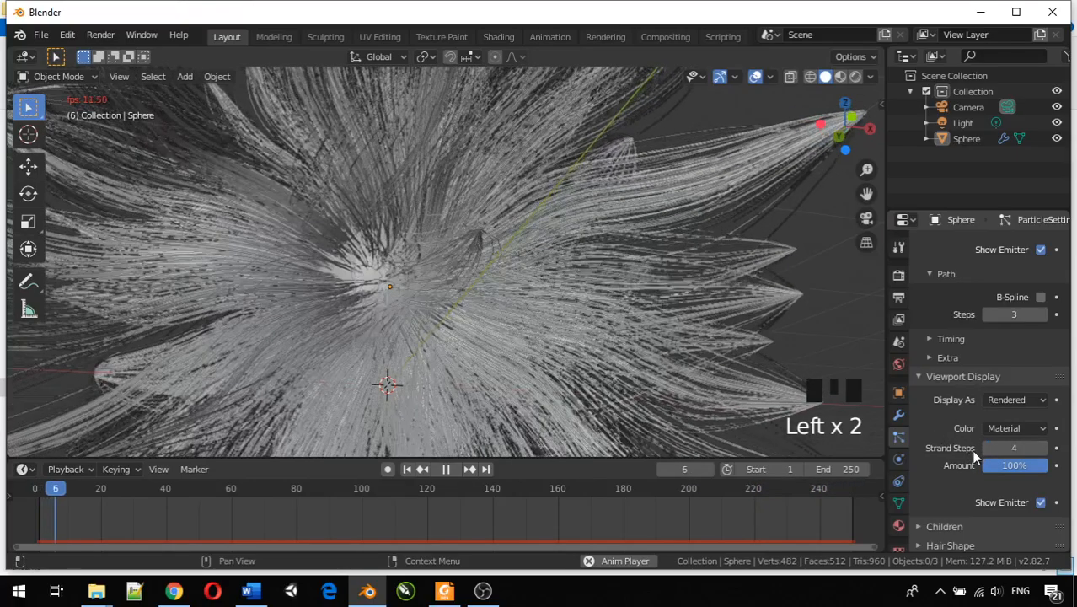
{"action": "left_click", "coordinate": [983, 449]}
{"action": "left_click", "coordinate": [986, 447]}
{"action": "left_click", "coordinate": [986, 448]}
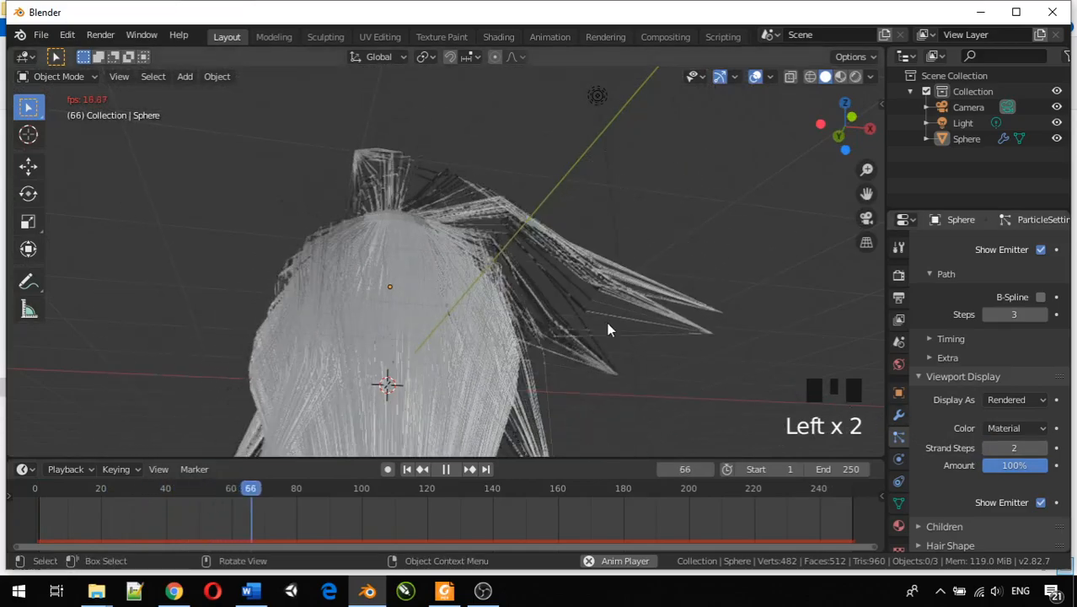
Step: Set the viewport Strand Steps to 4 and view the hair from a different angle
{"action": "left_click", "coordinate": [1042, 449]}
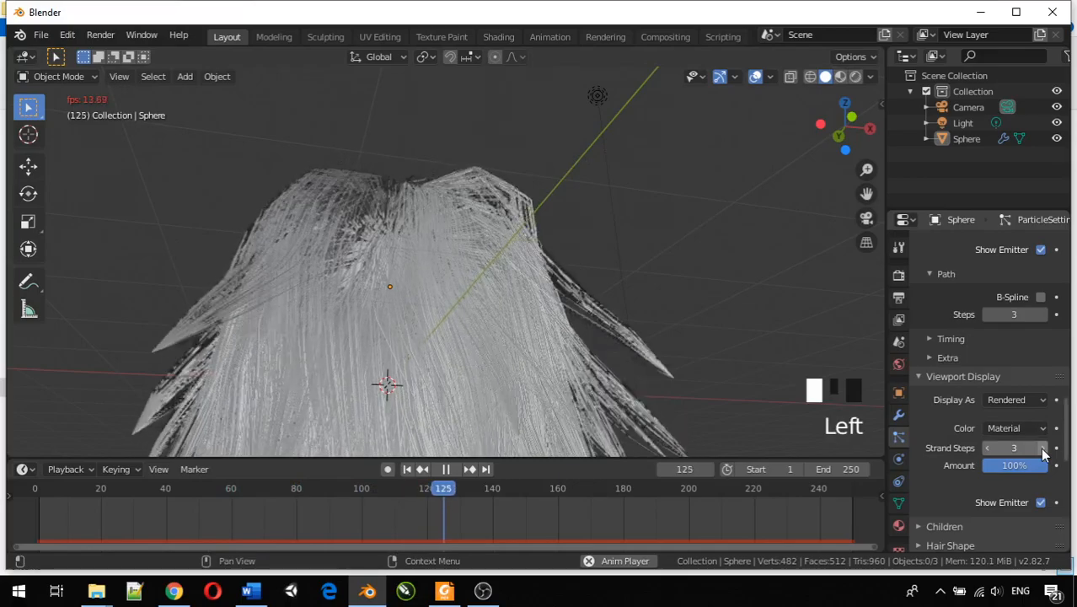
{"action": "left_click", "coordinate": [1041, 447]}
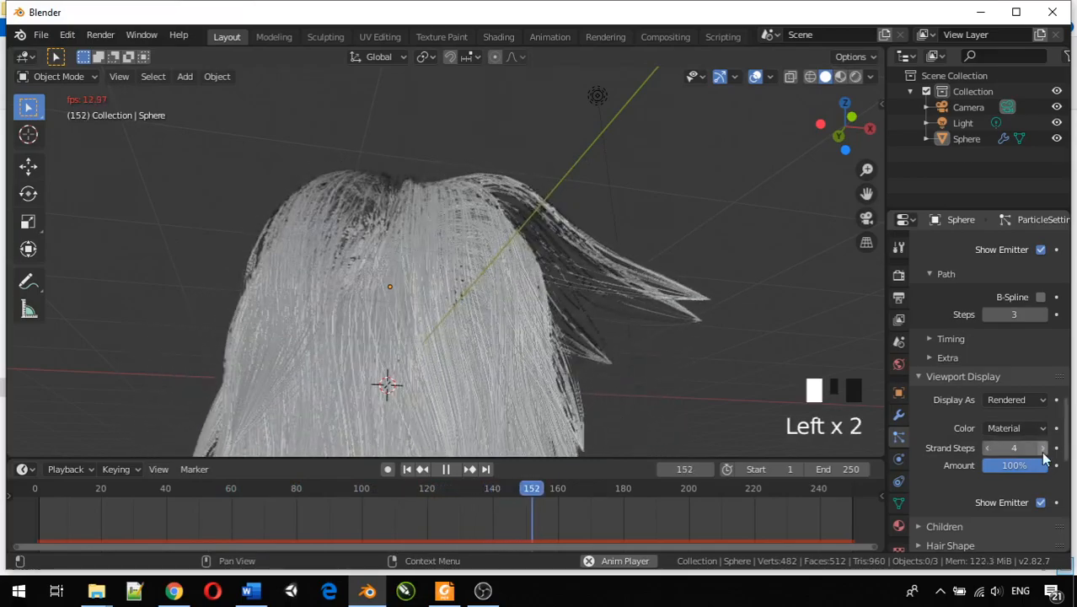
{"action": "middle_click_drag", "start_coordinate": [577, 304], "coordinate": [496, 373]}
Step: Set the hair emission Segments to 14 and inspect the moving strands from another side
{"action": "scroll", "coordinate": [1025, 343], "scroll_direction": "up", "scroll_amount": 20}
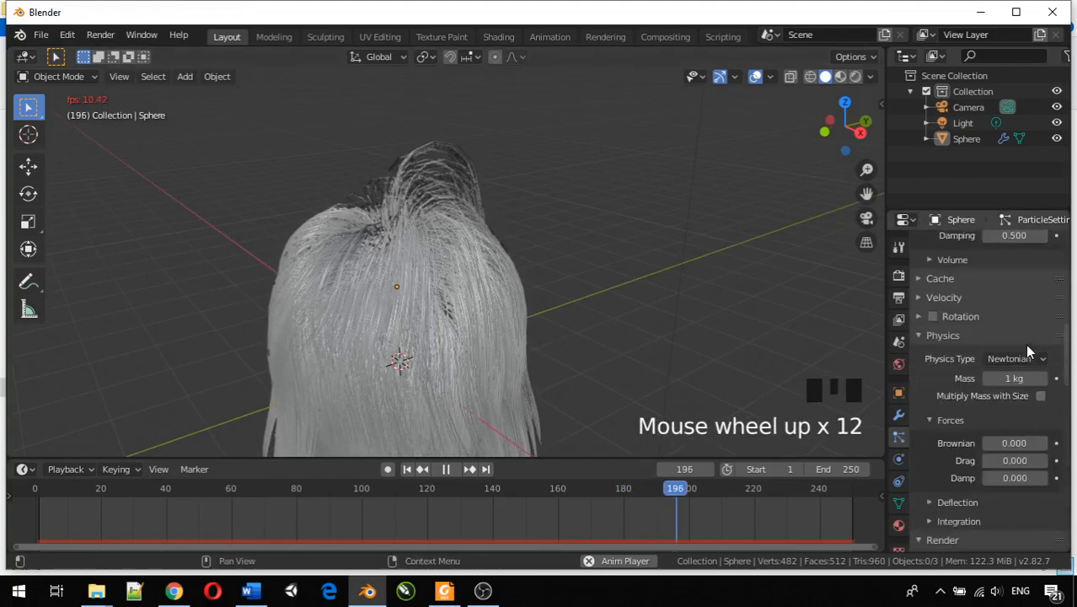
{"action": "scroll", "coordinate": [1025, 343], "scroll_direction": "up", "scroll_amount": 3}
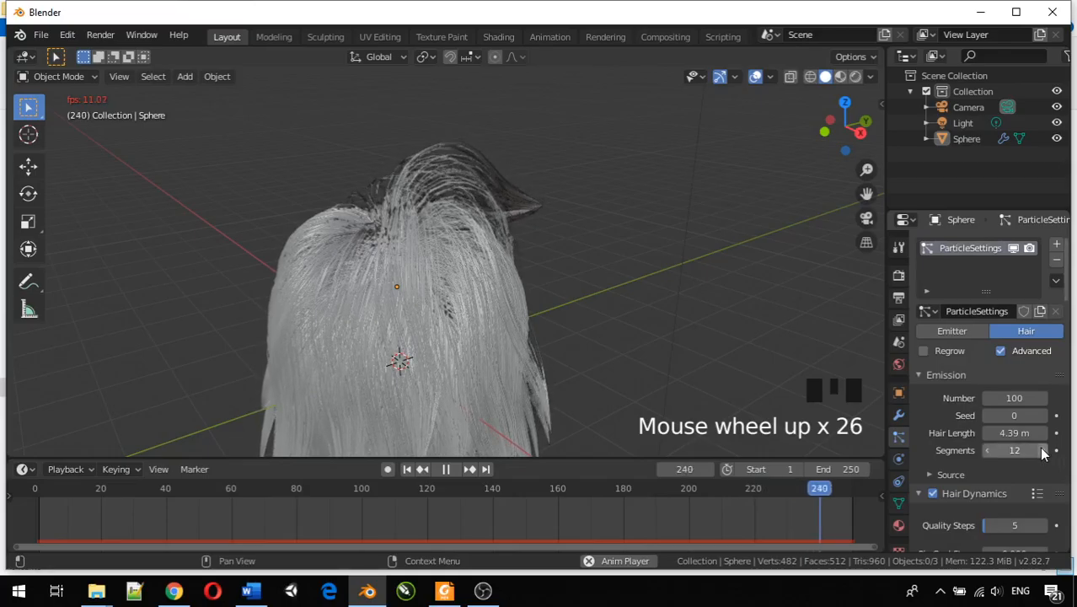
{"action": "left_click", "coordinate": [1042, 451]}
{"action": "left_click", "coordinate": [1042, 451]}
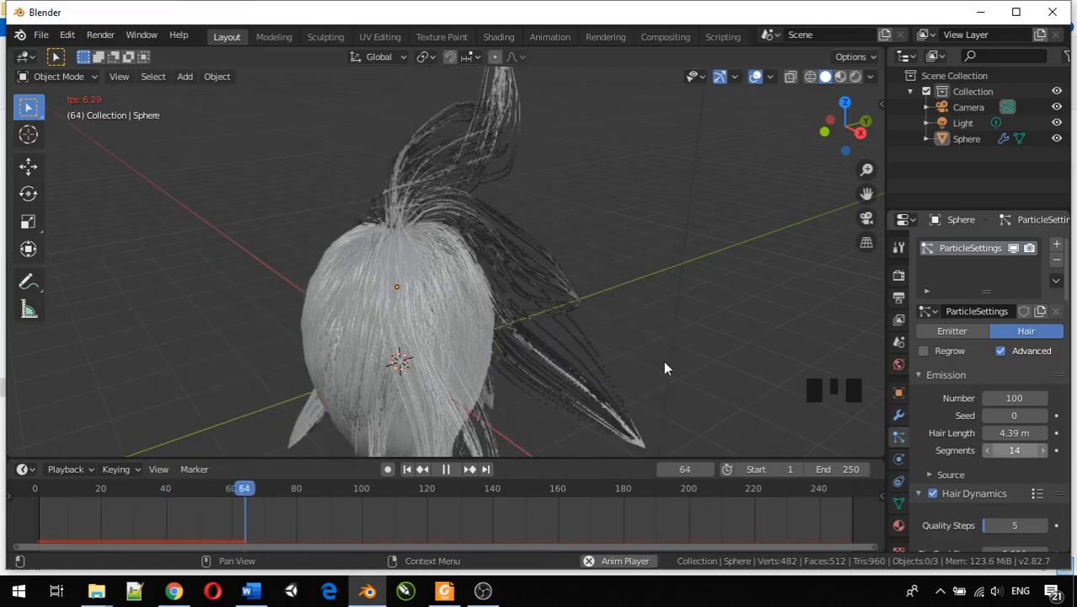
{"action": "middle_click_drag", "start_coordinate": [378, 323], "coordinate": [739, 270]}
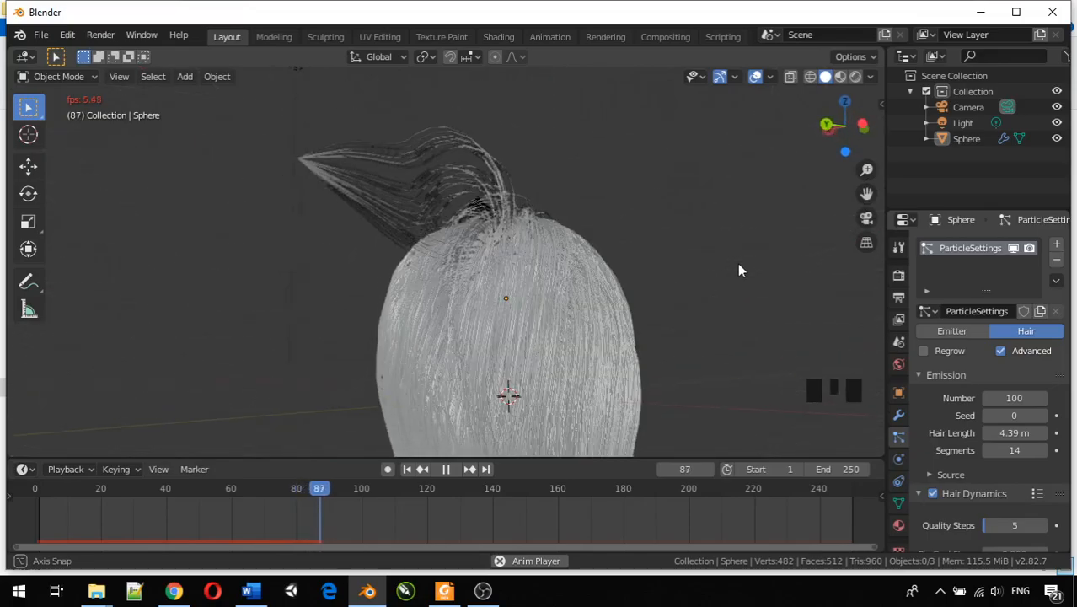
Step: Examine the simulated hair on the sphere from several sides and distances while the animation plays
{"action": "middle_click_drag", "start_coordinate": [602, 318], "coordinate": [474, 340]}
{"action": "scroll", "coordinate": [544, 266], "scroll_direction": "down", "scroll_amount": 3}
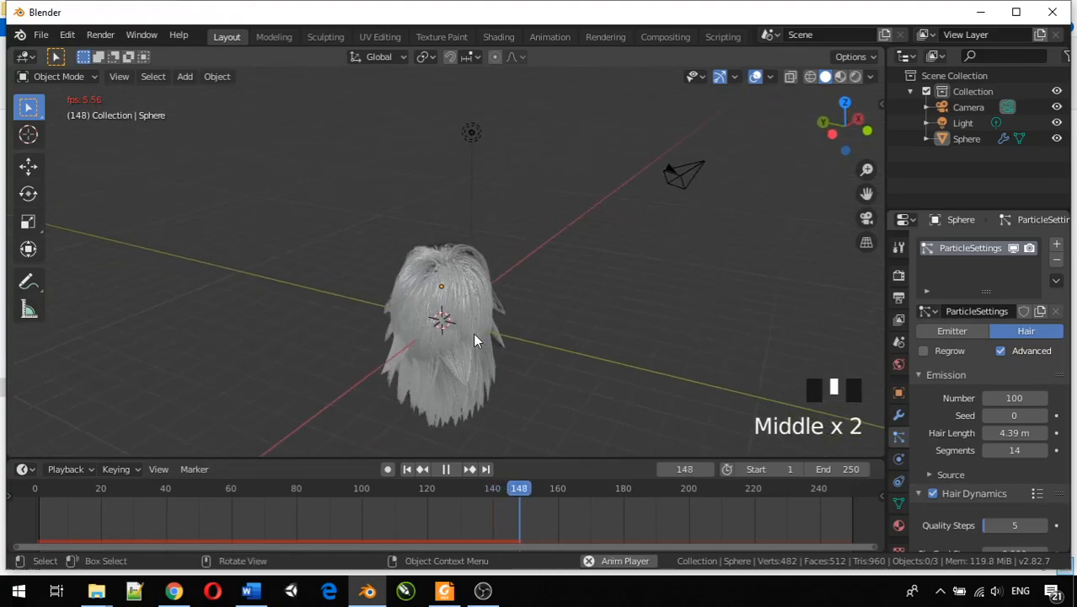
{"action": "scroll", "coordinate": [815, 389], "scroll_direction": "up", "scroll_amount": 1}
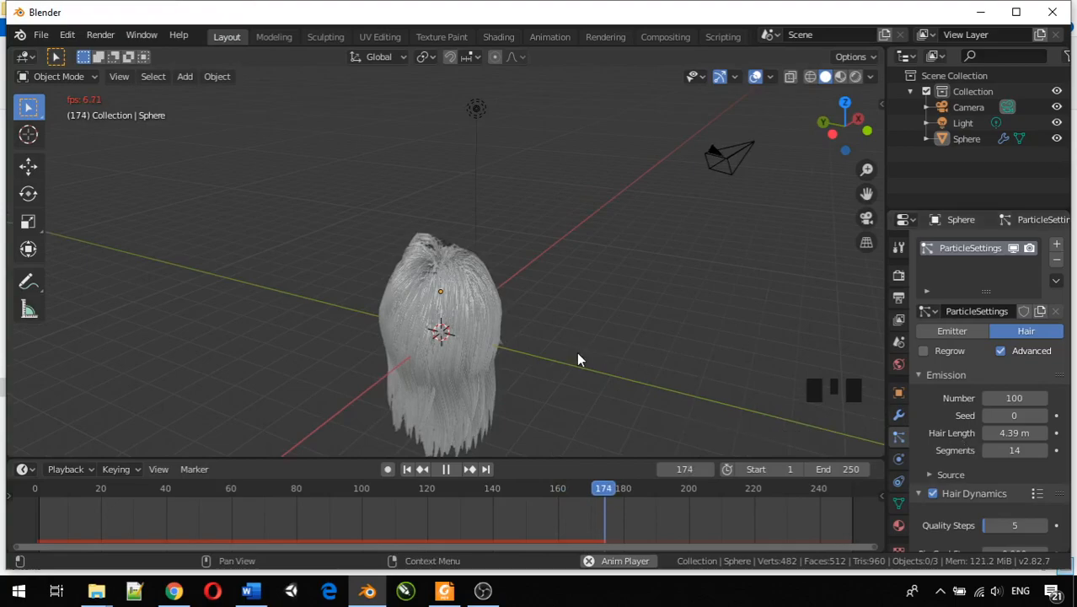
{"action": "middle_click_drag", "start_coordinate": [292, 316], "coordinate": [209, 264]}
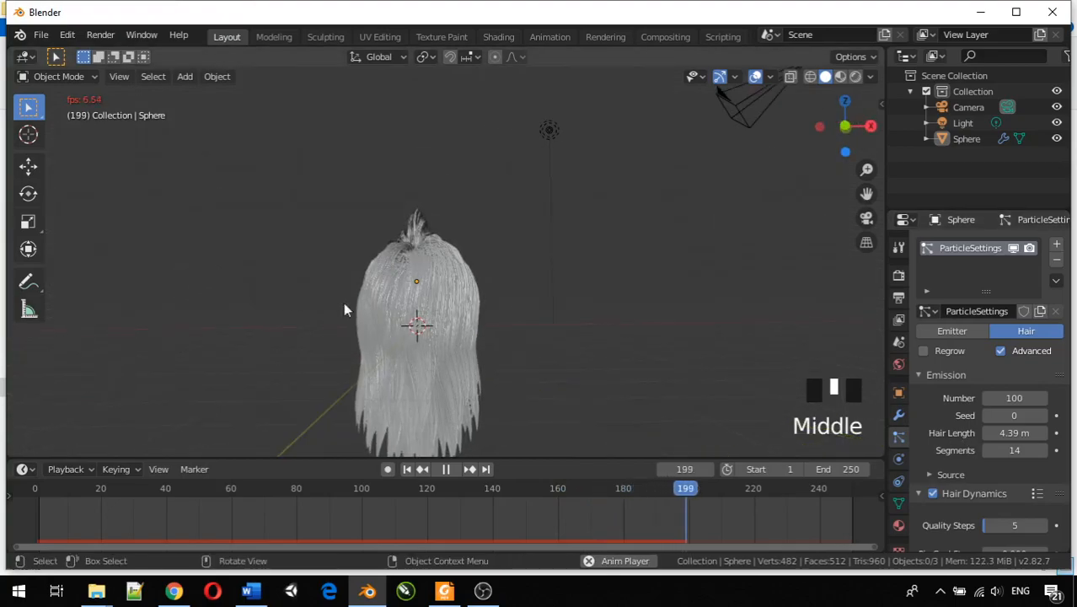
{"action": "middle_click_drag", "start_coordinate": [488, 358], "coordinate": [388, 349]}
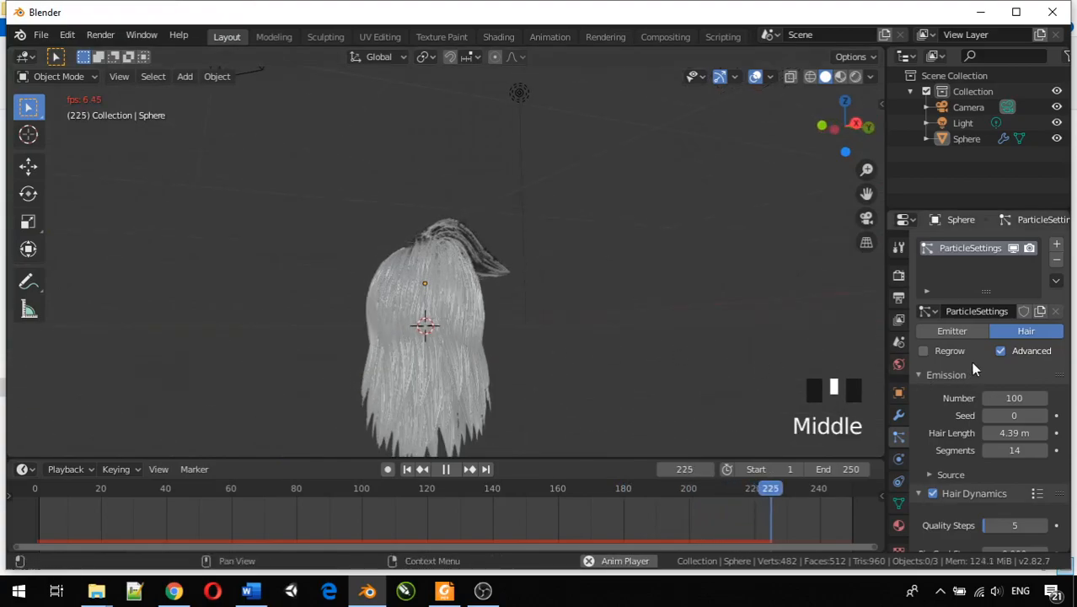
{"action": "scroll", "coordinate": [359, 381], "scroll_direction": "down", "scroll_amount": 3}
{"action": "middle_click_drag", "start_coordinate": [337, 378], "coordinate": [239, 389]}
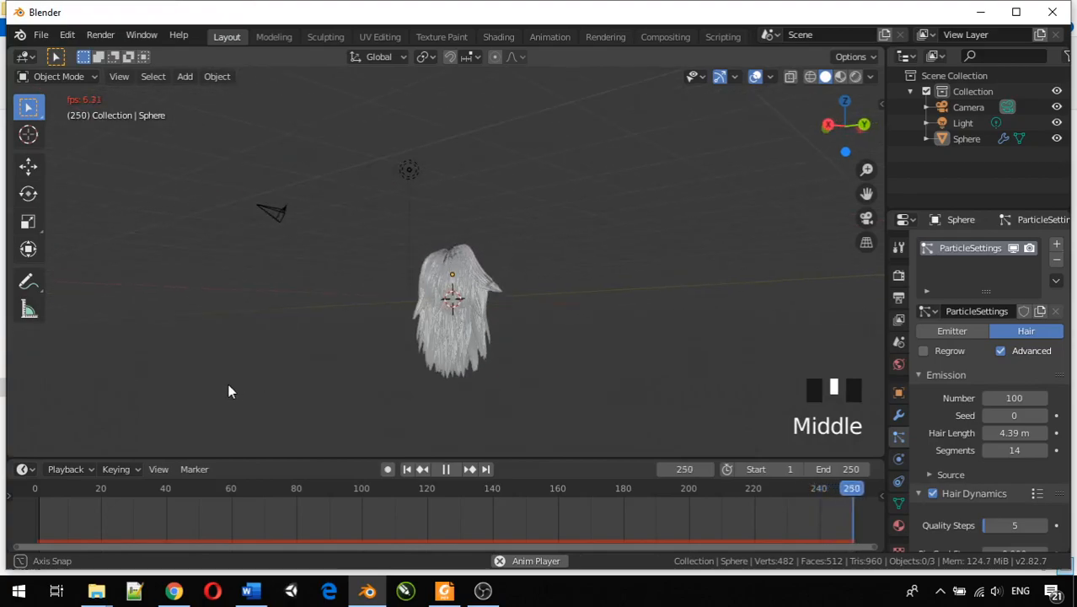
{"action": "middle_click_drag", "start_coordinate": [228, 386], "coordinate": [232, 384]}
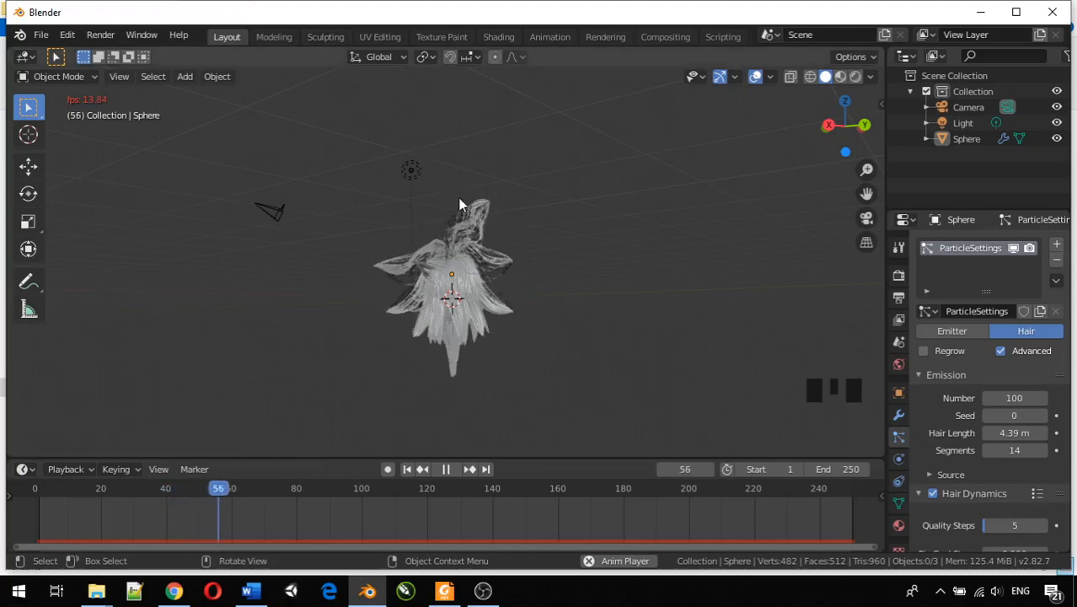
{"action": "middle_click_drag", "start_coordinate": [483, 310], "coordinate": [333, 304]}
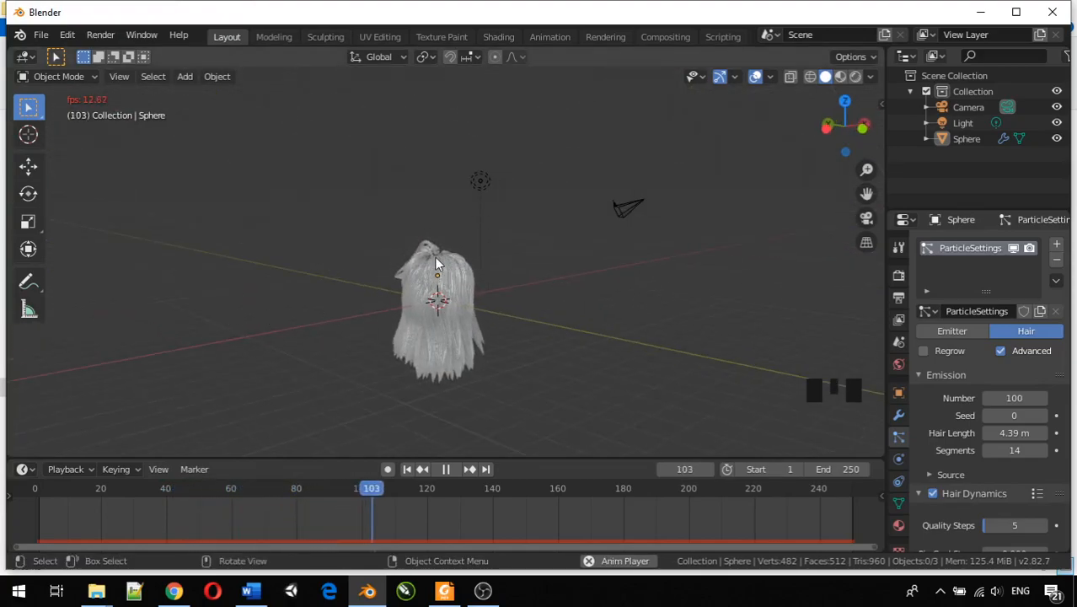
{"action": "middle_click_drag", "start_coordinate": [399, 268], "coordinate": [430, 274]}
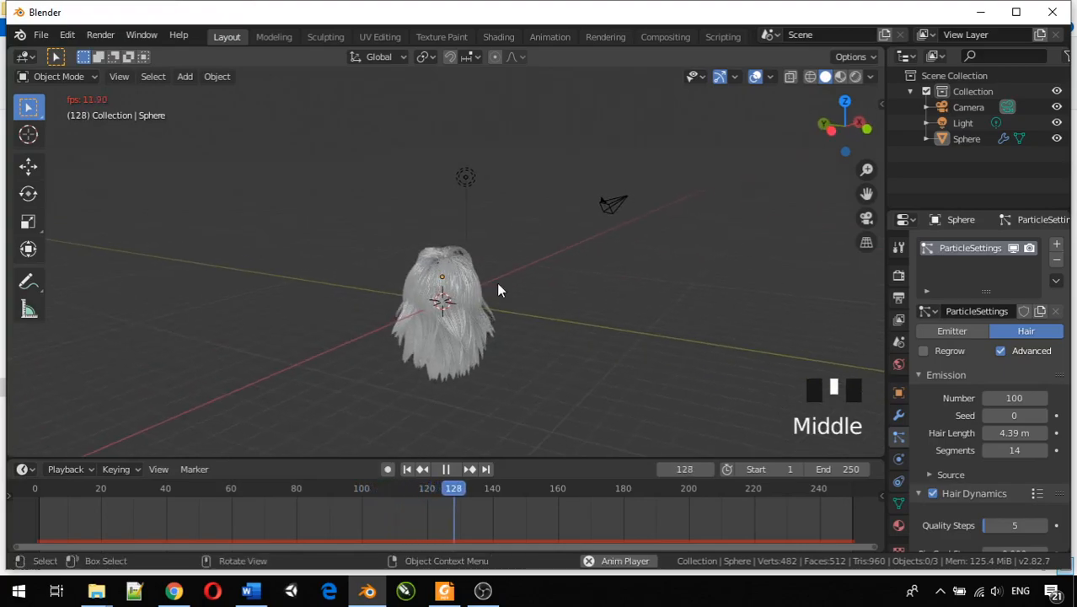